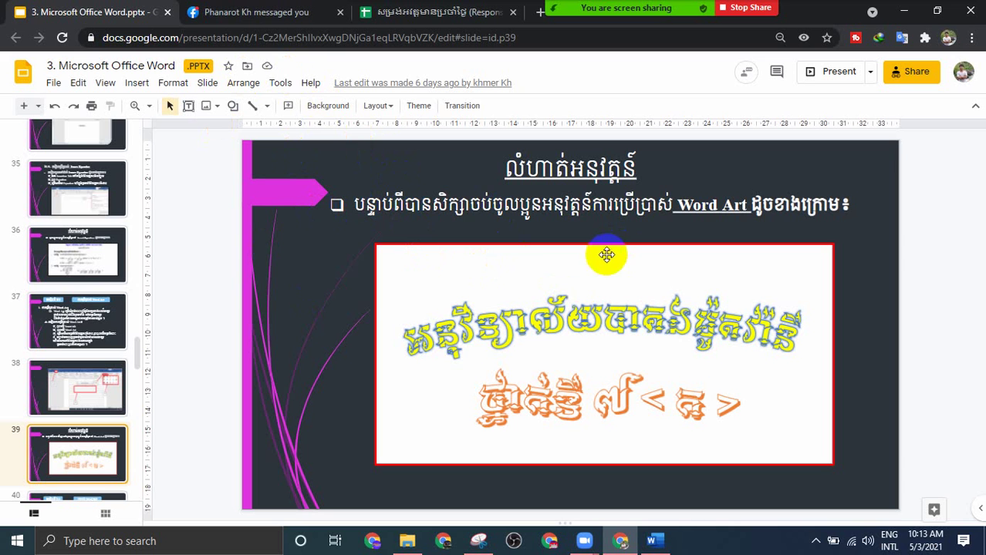
Present the deck from slide 37 and step through the Word Art lesson slides
left_click(85, 324)
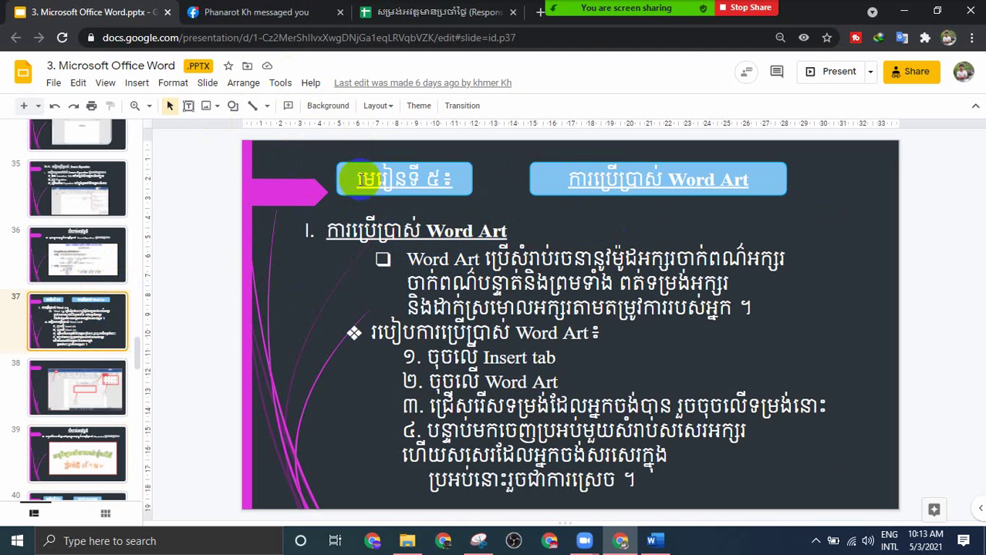
left_click(812, 75)
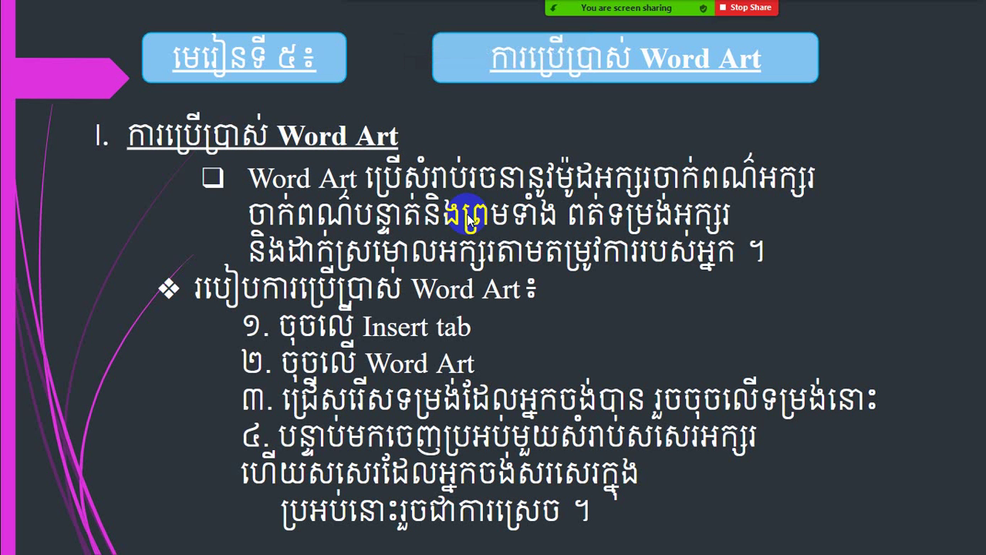
left_click(610, 22)
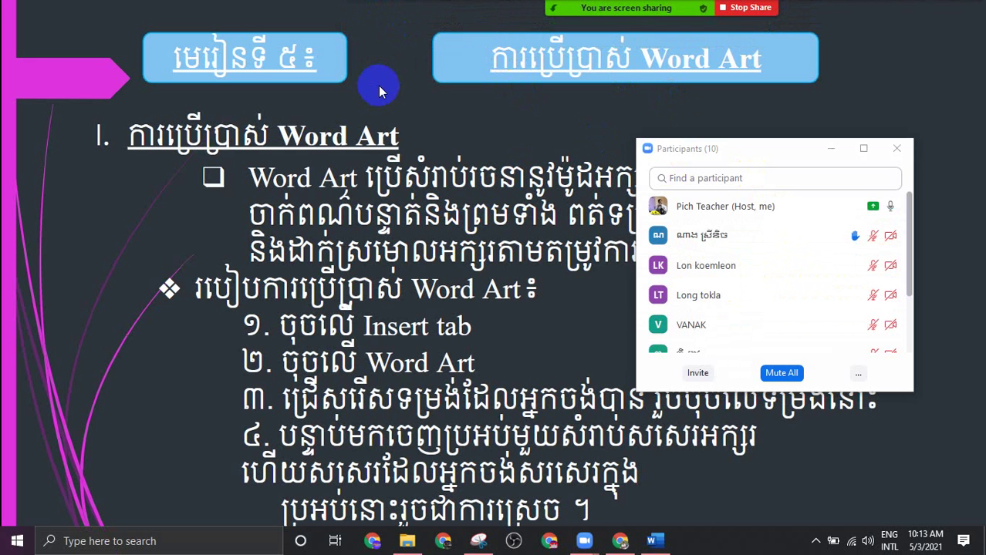
left_click(831, 148)
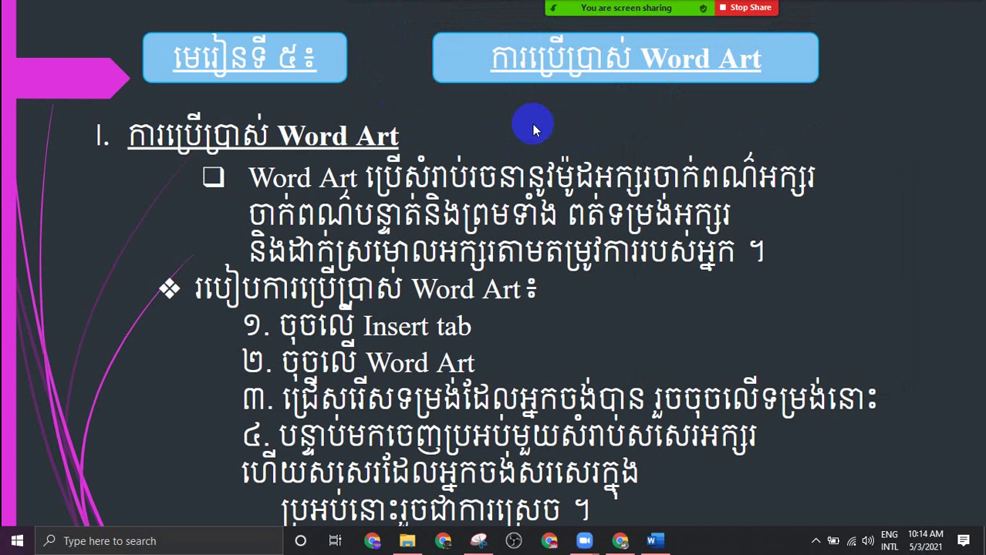
left_click(532, 124)
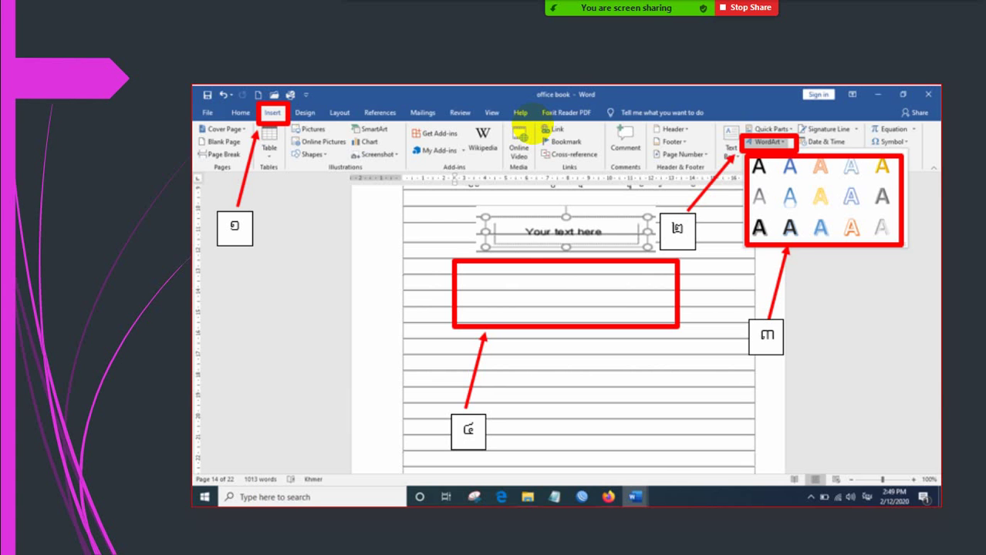
left_click(531, 126)
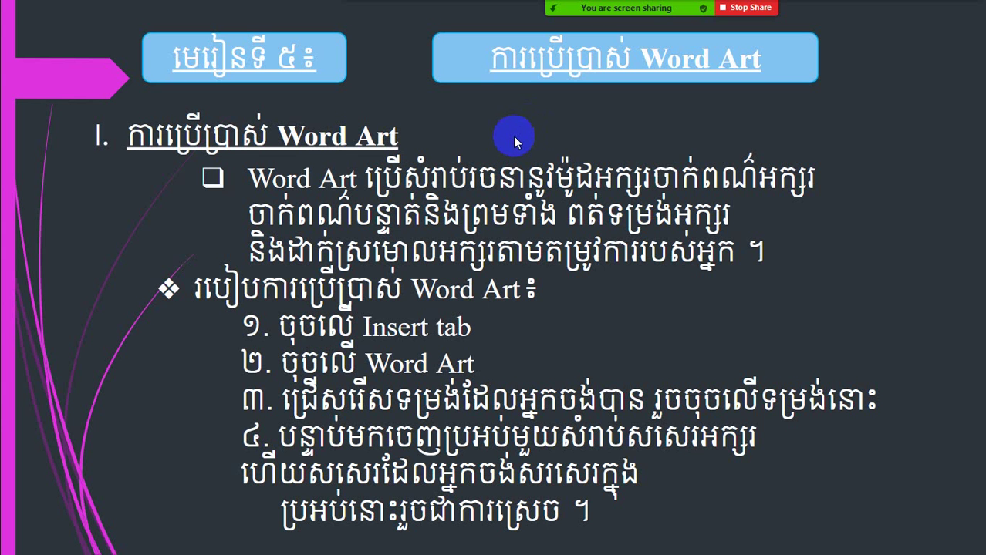
Scroll back to the Lesson 4 Symbol slide and bring up the meeting's Participants list
scroll(513, 135, "up", 1)
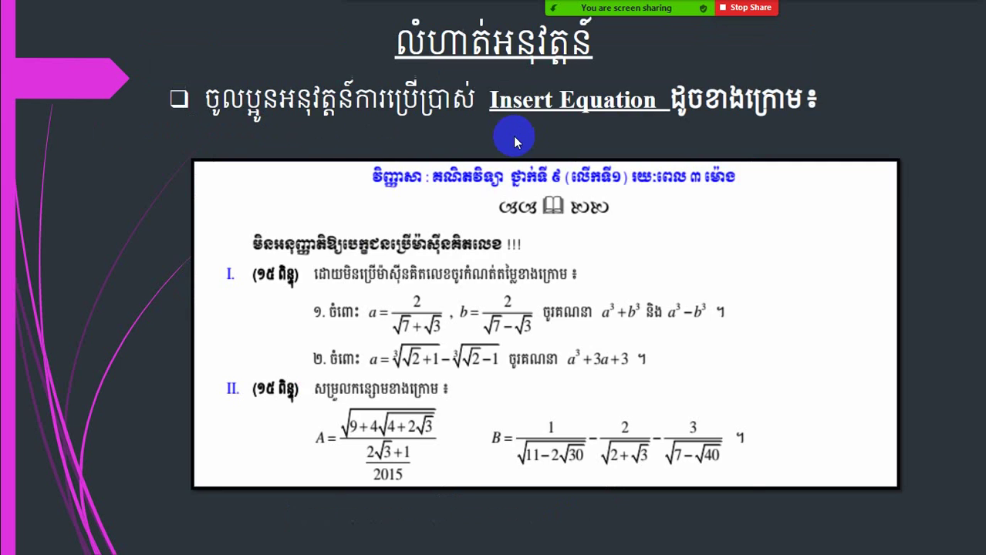
scroll(513, 135, "up", 1)
scroll(513, 136, "up", 1)
scroll(513, 136, "up", 1)
left_click(513, 136)
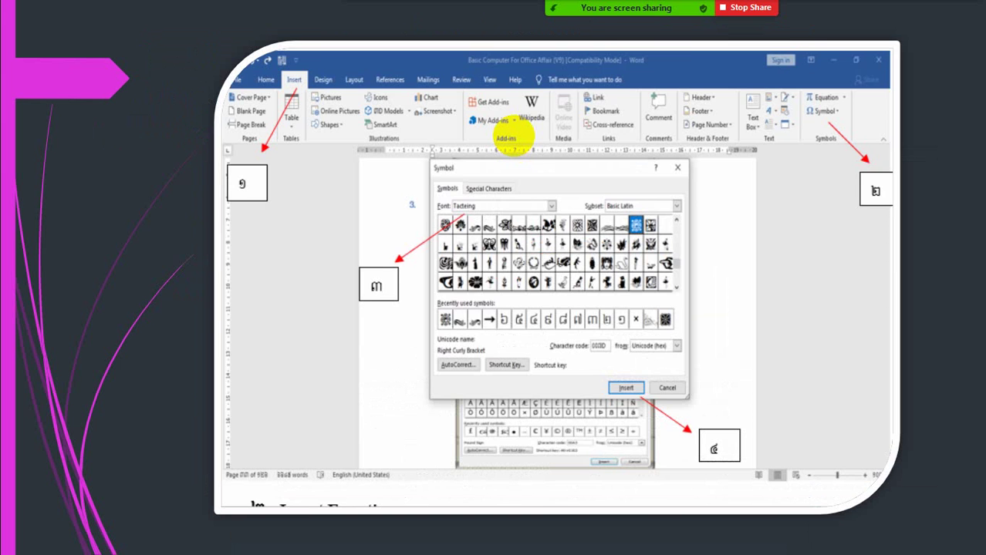
scroll(513, 136, "up", 1)
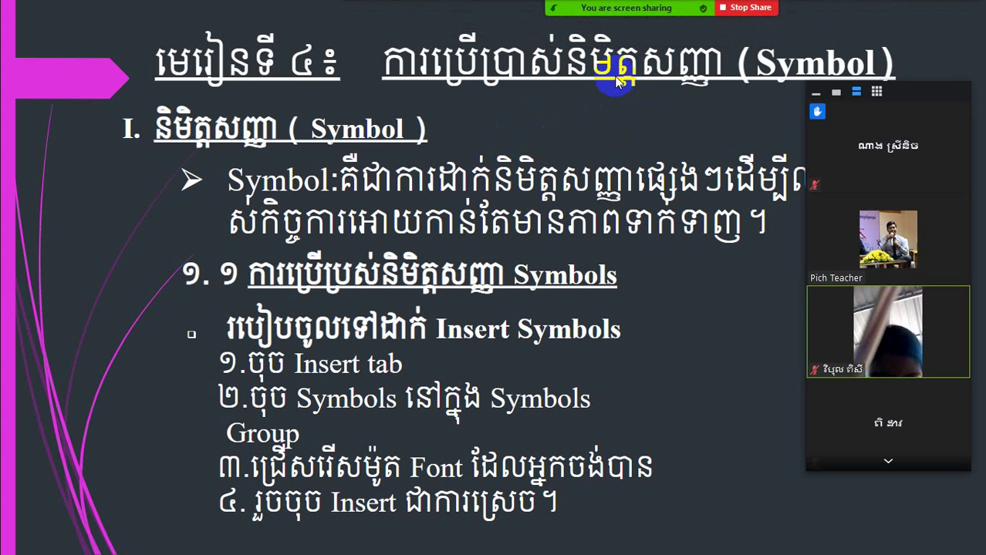
left_click(353, 176)
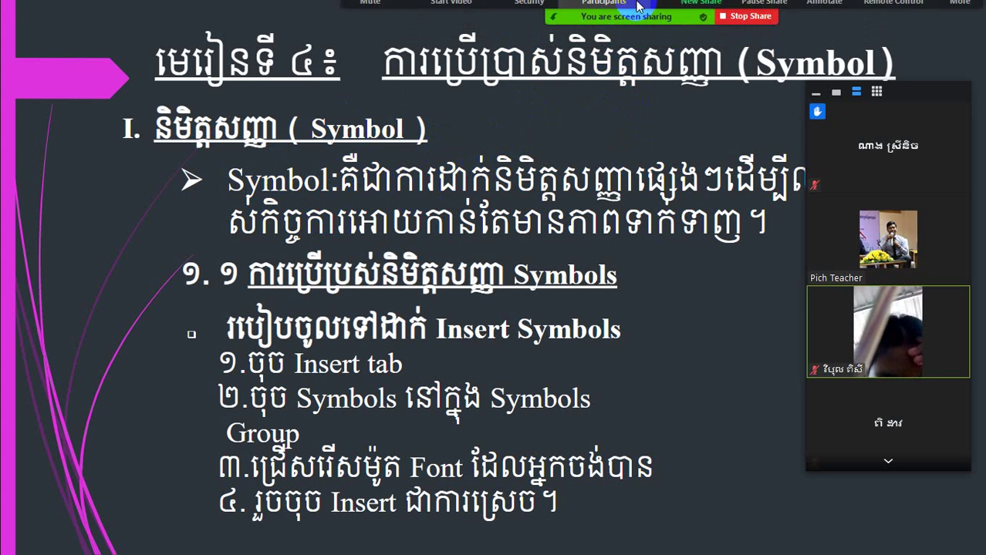
mouse_move(610, 38)
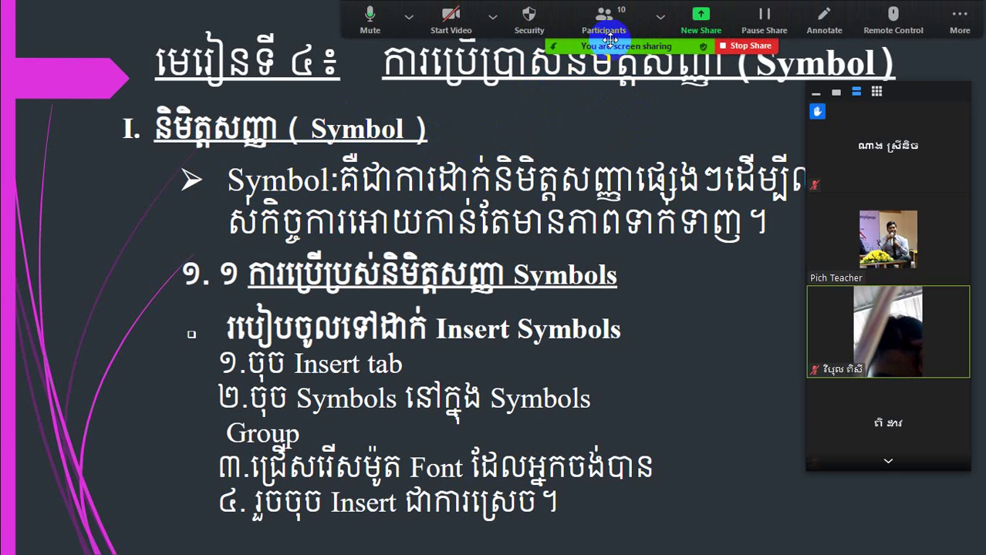
left_click(409, 16)
left_click(492, 15)
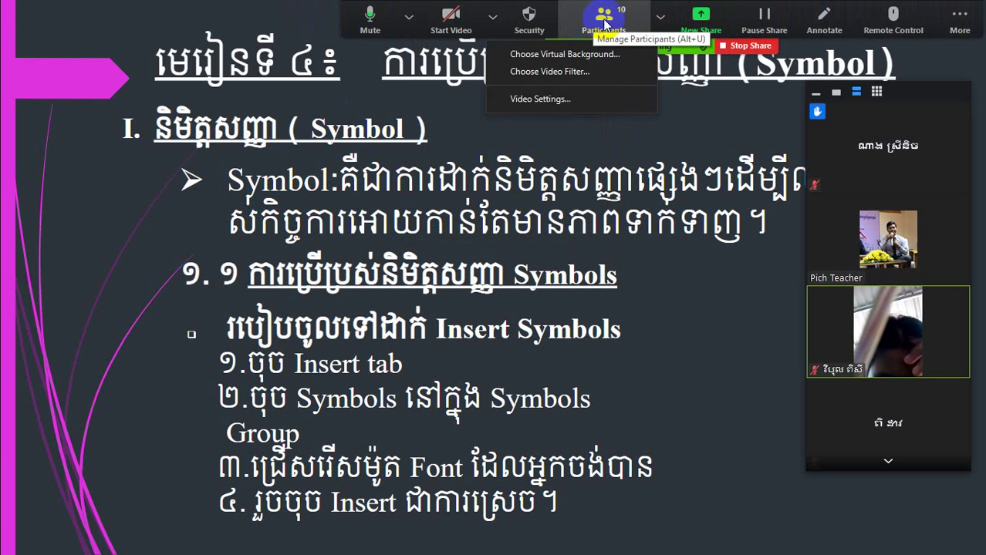
Move and enlarge the Participants window, then close it and collapse the floating video strip
left_click(604, 15)
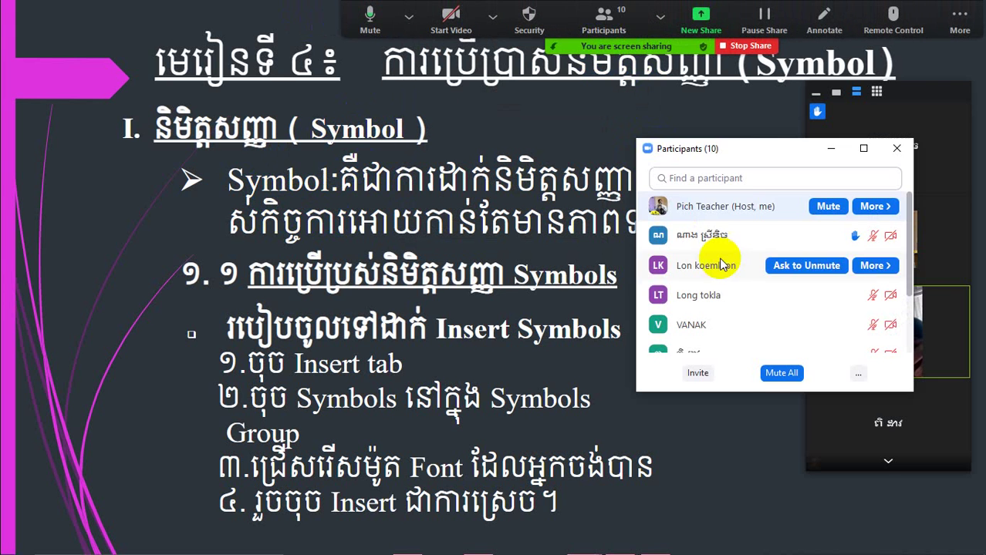
left_click_drag(753, 151, 741, 114)
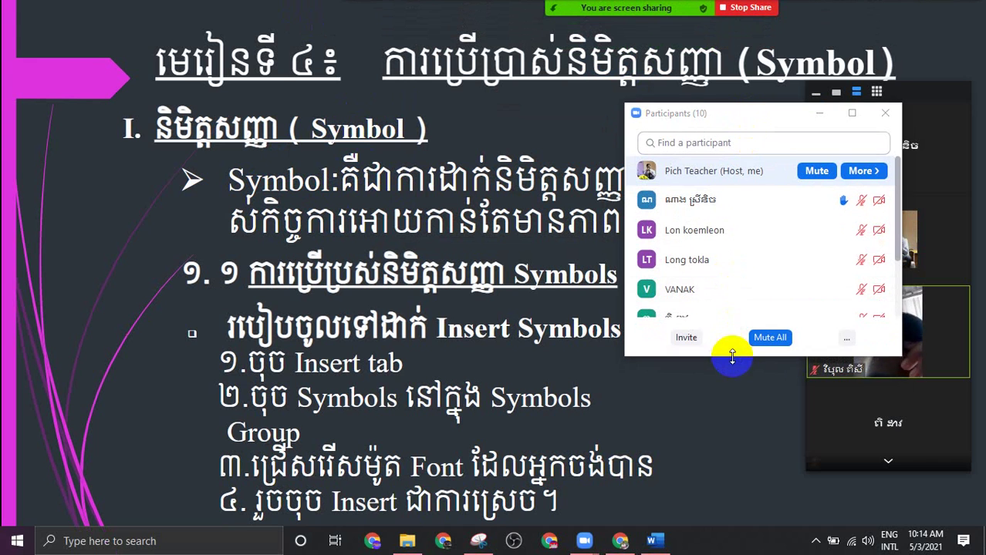
left_click_drag(726, 355, 738, 485)
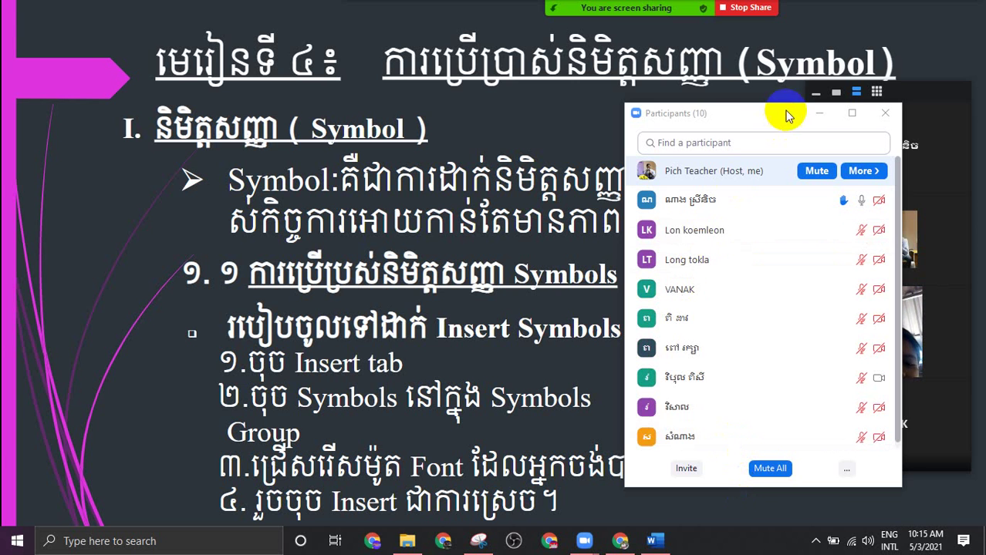
left_click(821, 118)
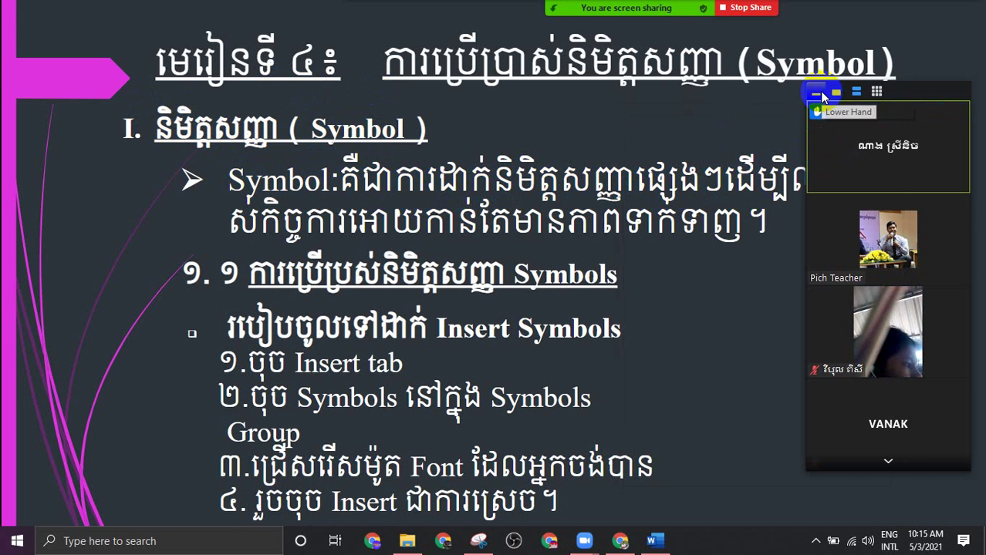
left_click(819, 89)
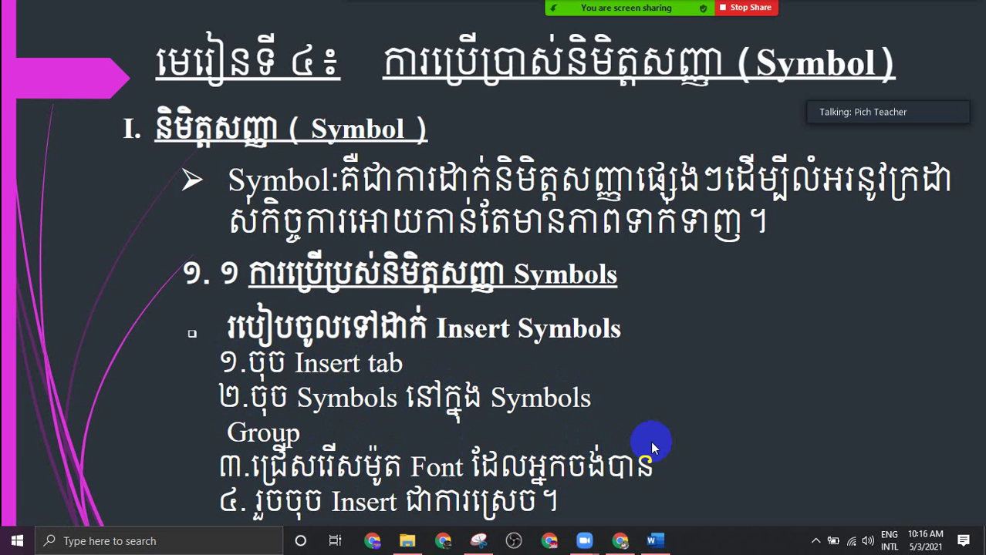
Stop the current share, share a different window from the picker, then pause sharing
left_click(746, 8)
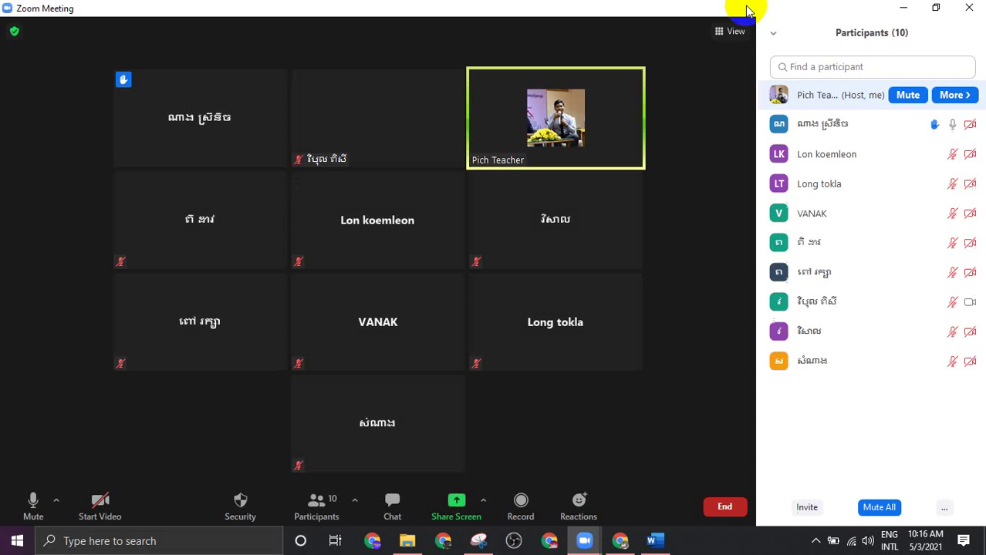
left_click(472, 514)
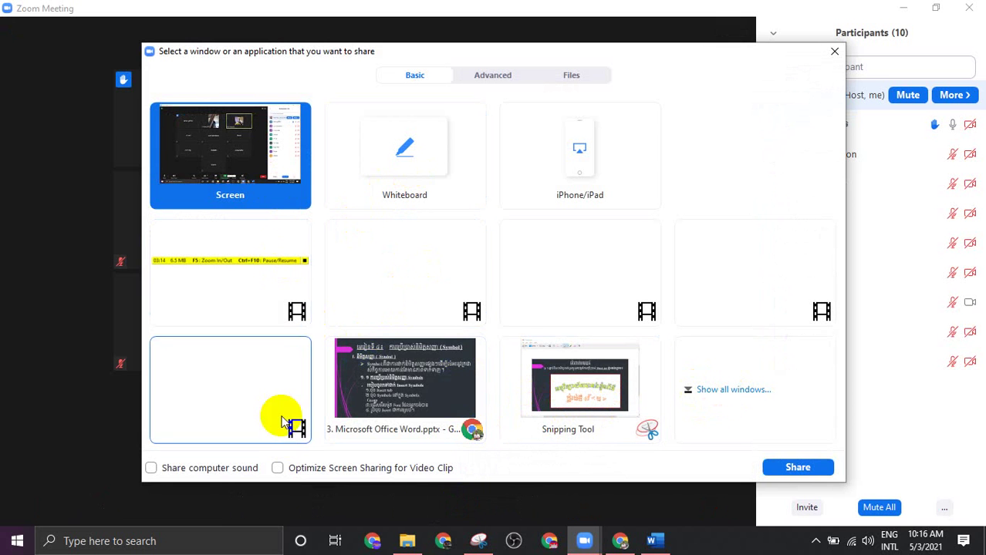
left_click(432, 369)
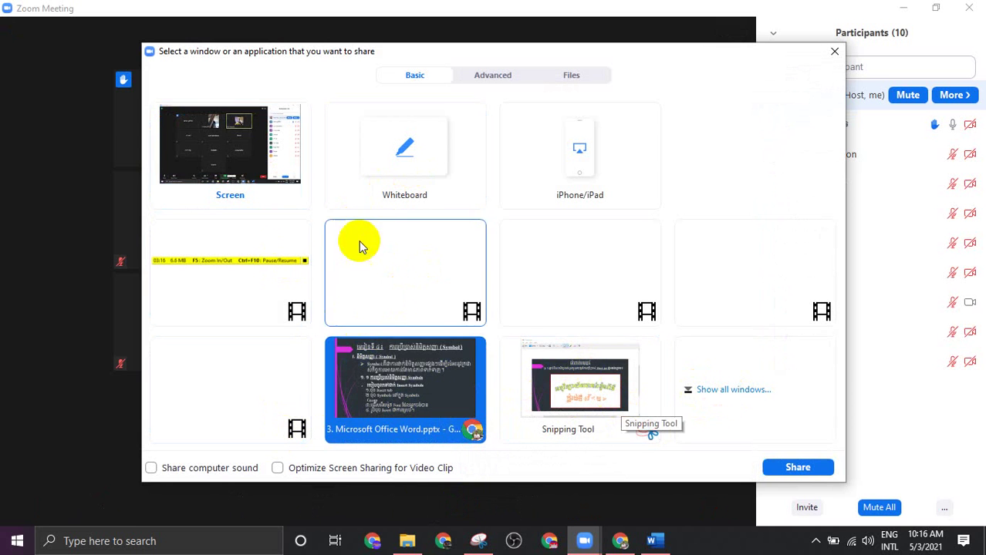
left_click(654, 541)
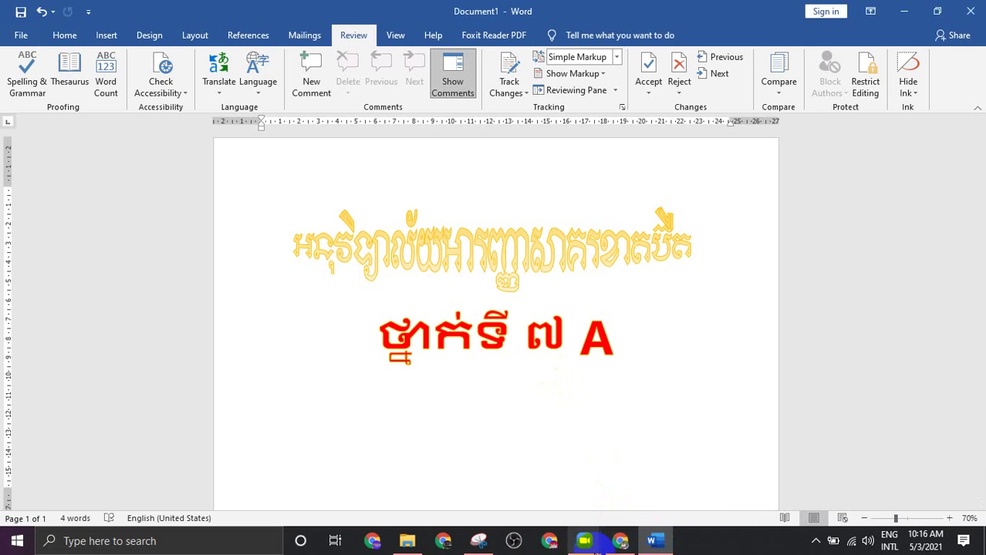
mouse_move(584, 541)
left_click(652, 493)
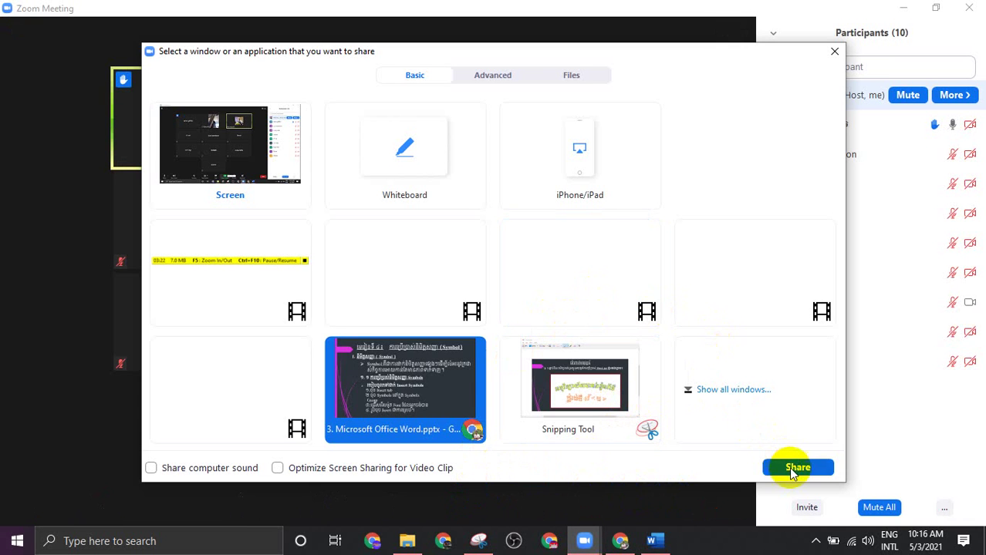
left_click(254, 138)
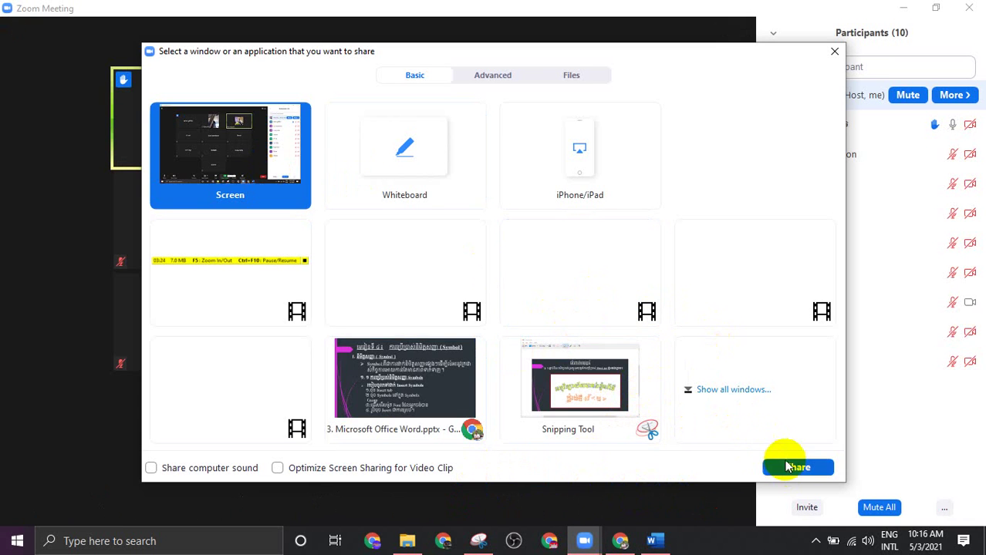
left_click(655, 423)
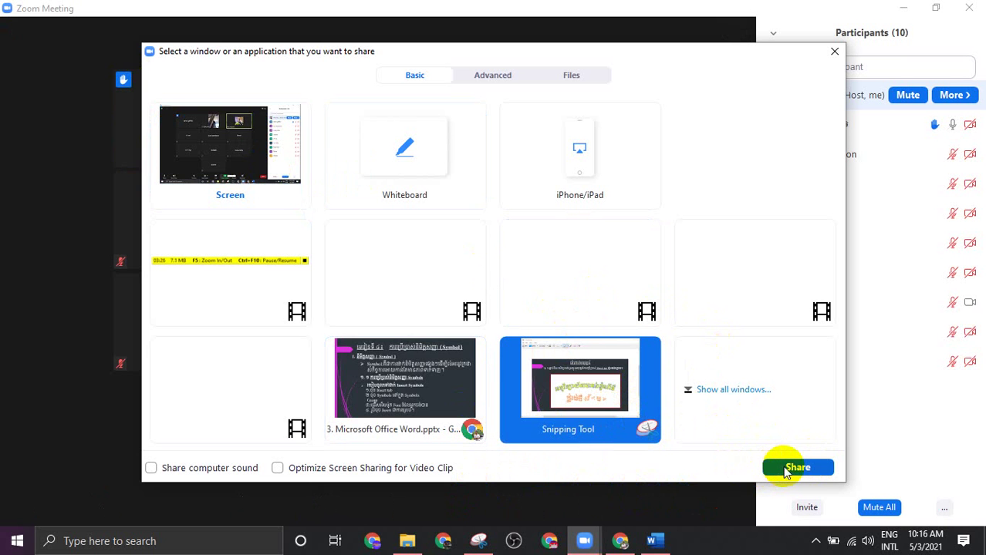
left_click(258, 187)
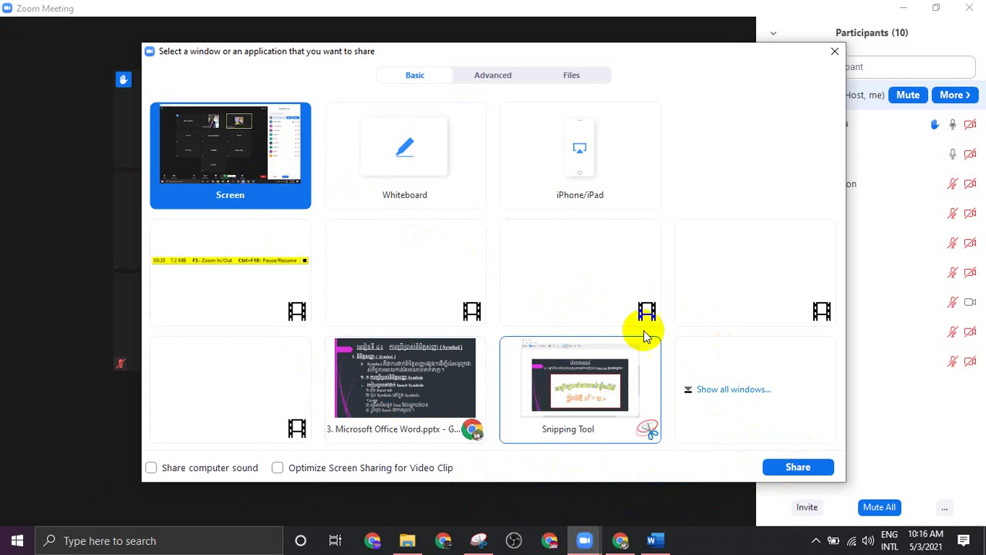
left_click(284, 265)
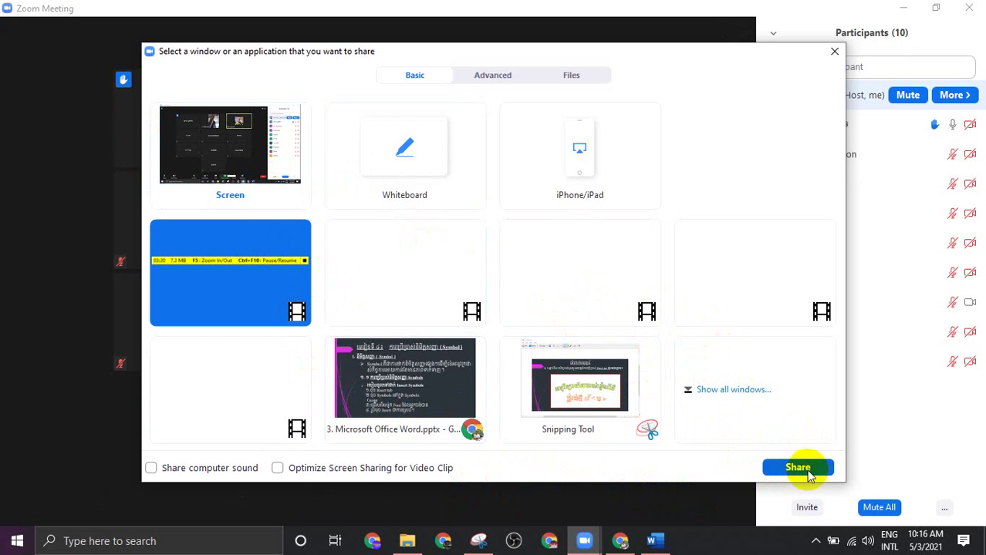
left_click(798, 467)
left_click(594, 538)
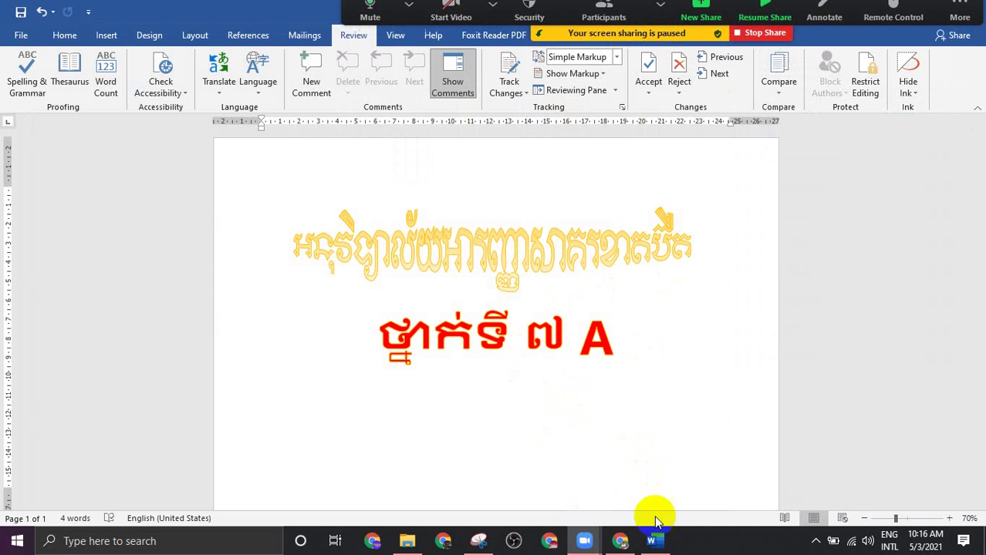
Close the FastStone Capture folder window and discard the slide snip without saving
left_click(662, 544)
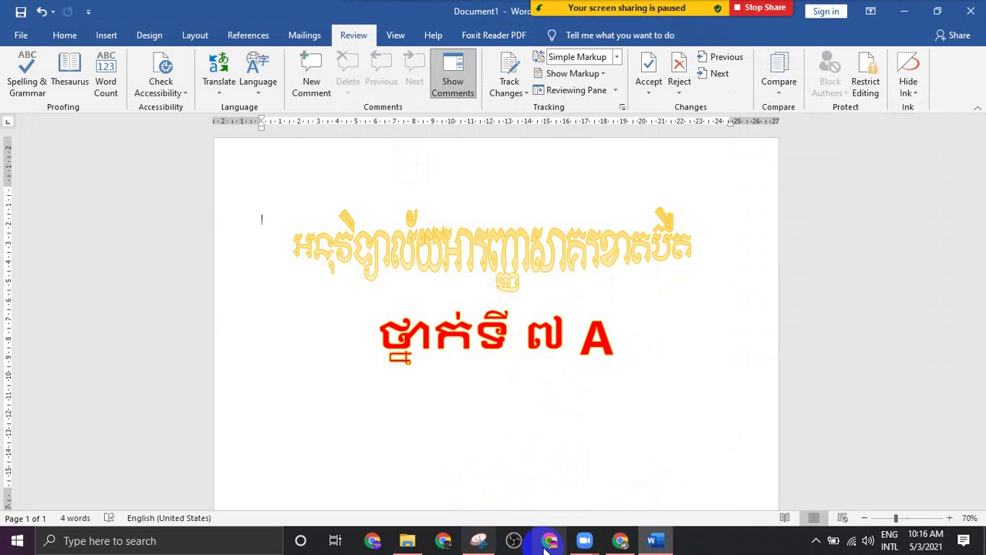
left_click(407, 541)
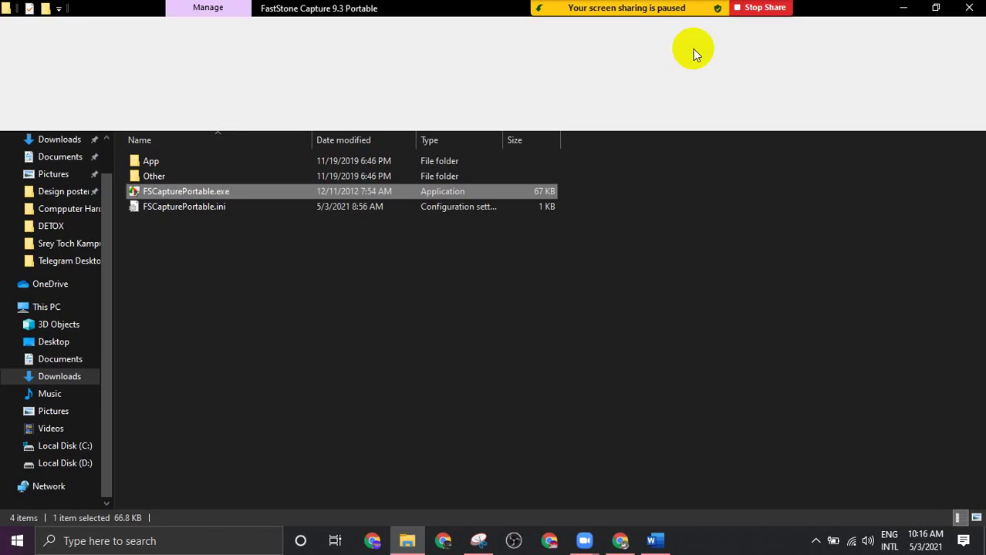
left_click(970, 9)
mouse_move(584, 541)
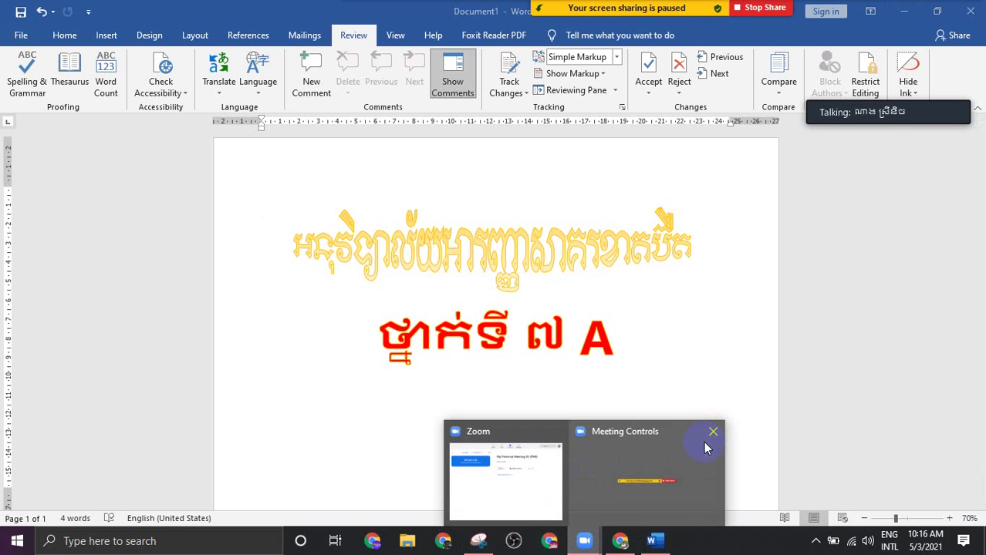
left_click(479, 541)
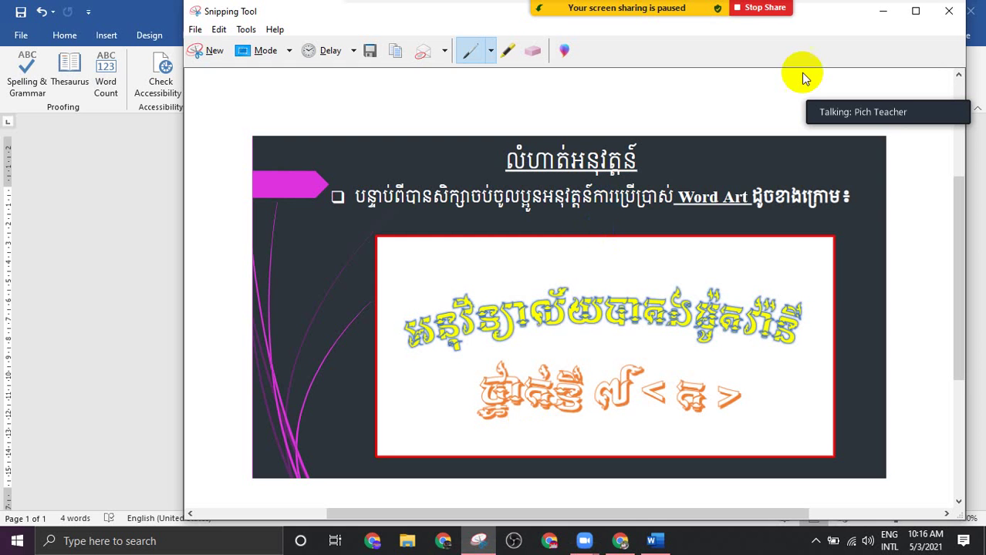
left_click(949, 11)
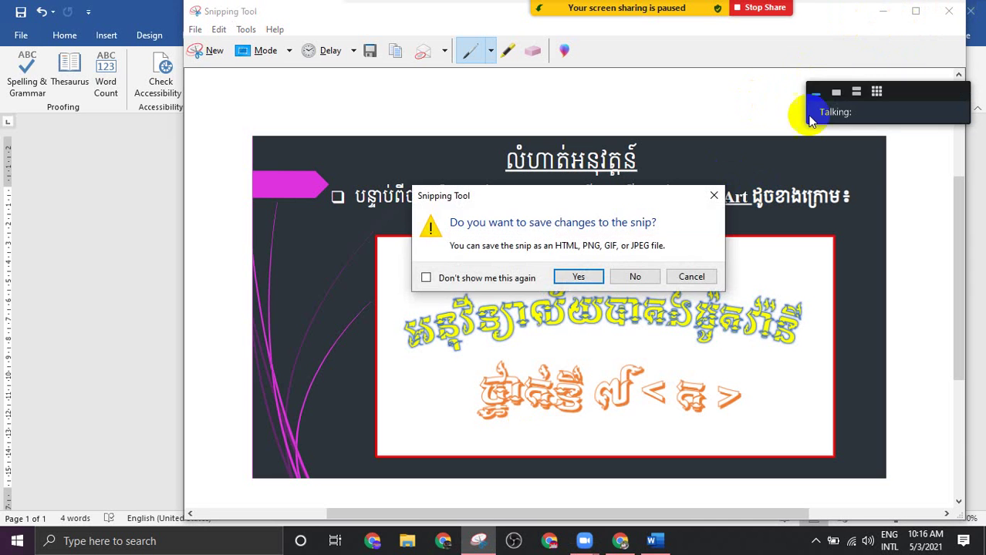
left_click(635, 276)
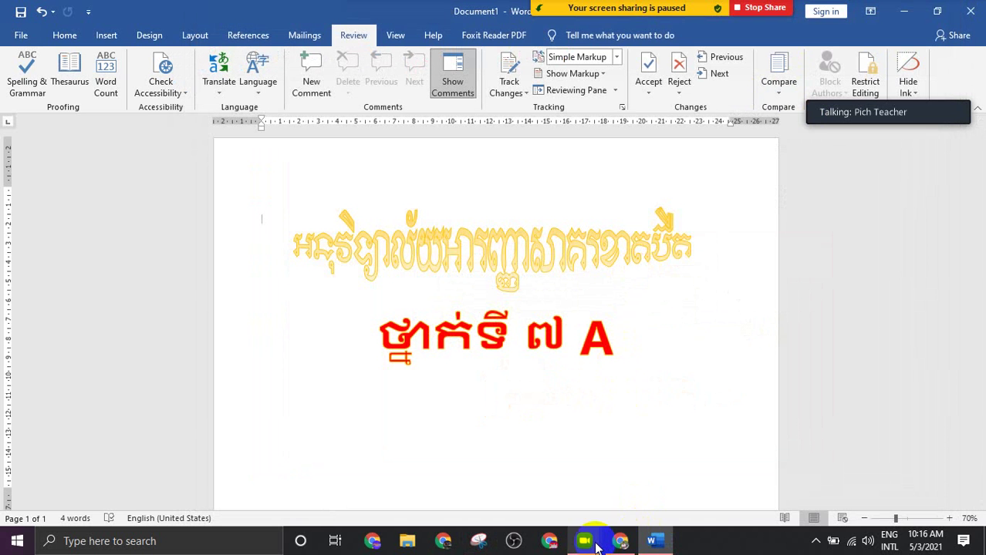
In the Zoom meeting, start a new share and select the Document1 - Word window
left_click(765, 8)
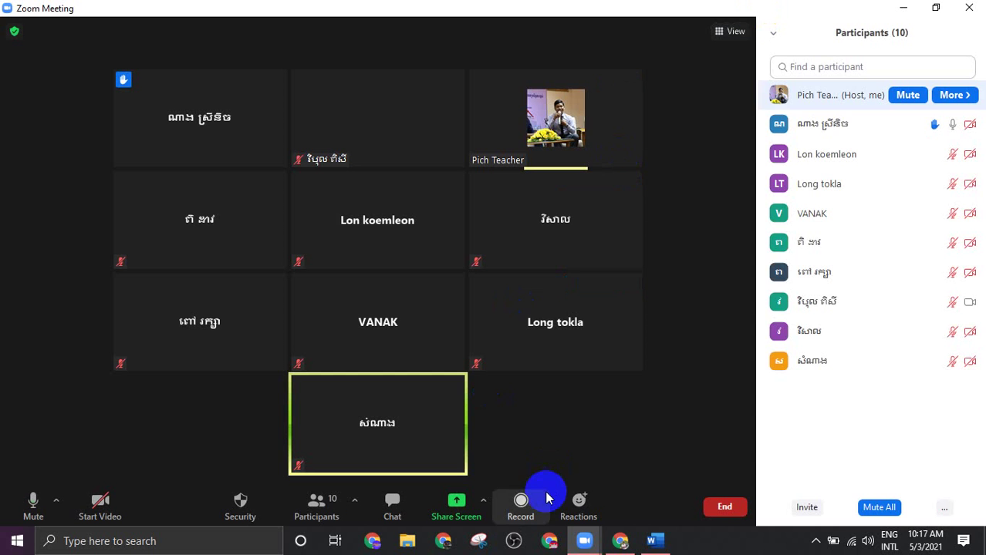
left_click(436, 503)
left_click(405, 405)
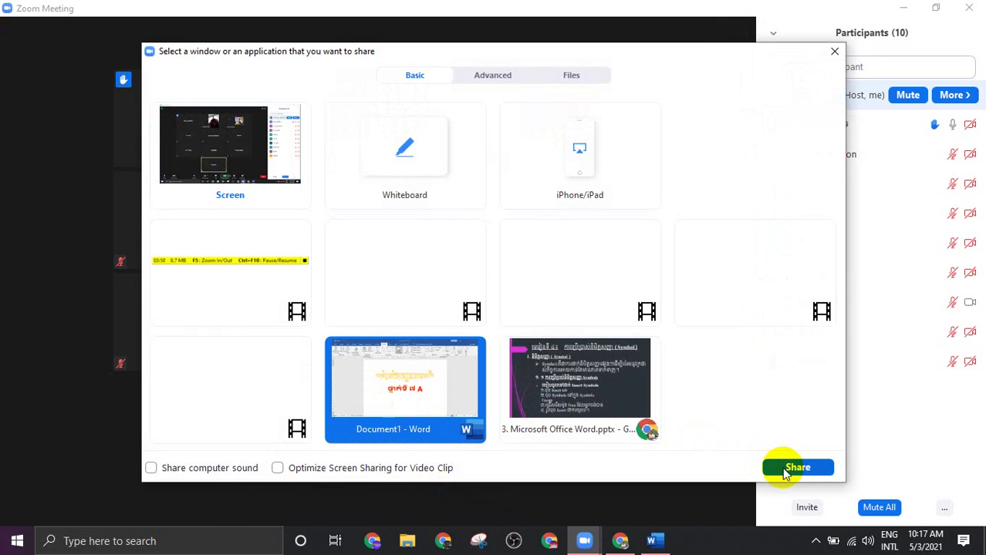
Share the Word document and delete both WordArt lines with Ctrl+A and Delete
left_click(785, 473)
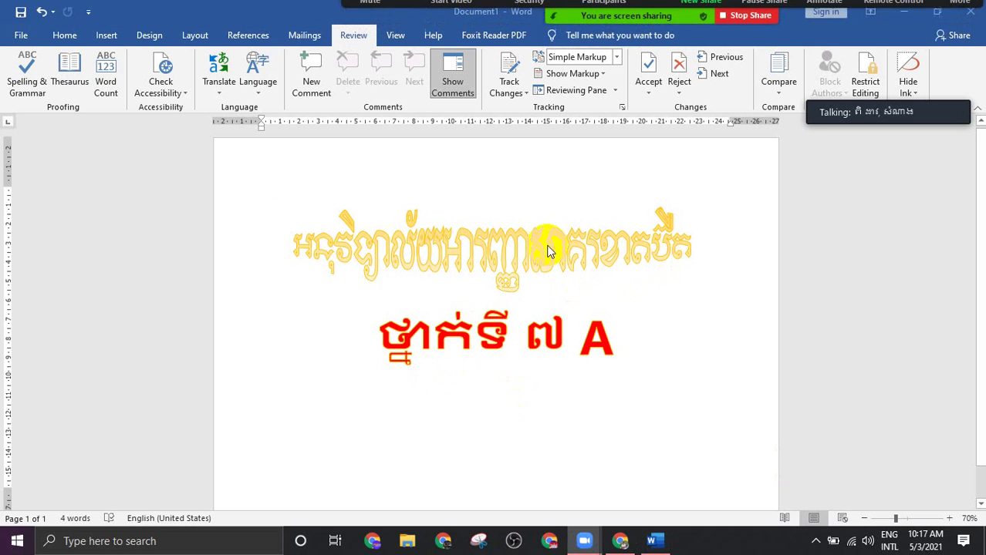
left_click(60, 39)
left_click(442, 259)
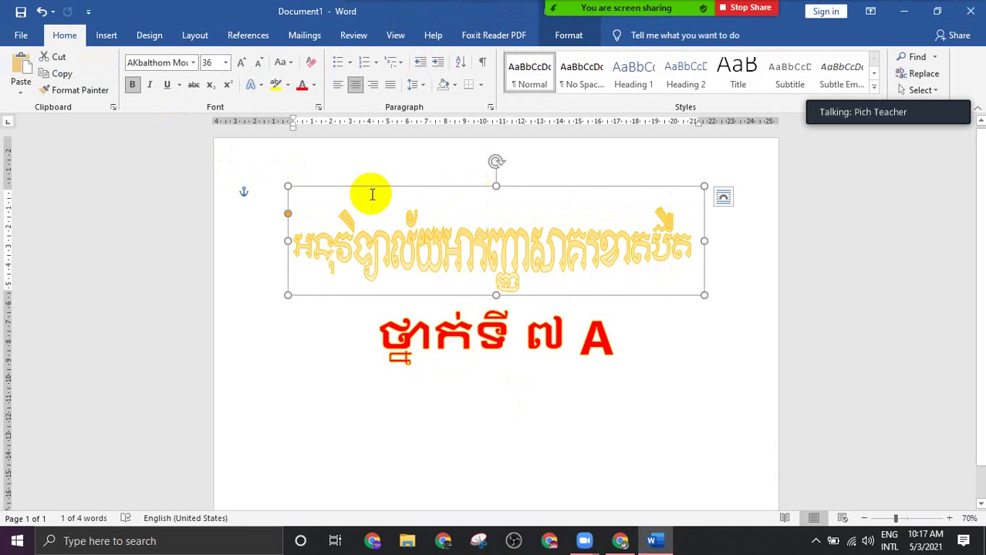
left_click(264, 179)
key("ctrl+a")
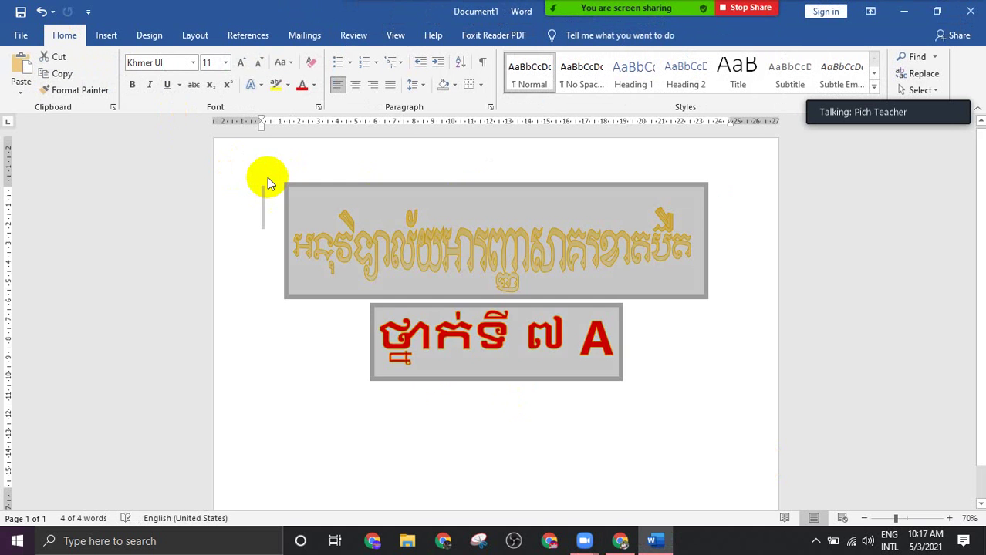
key("Delete")
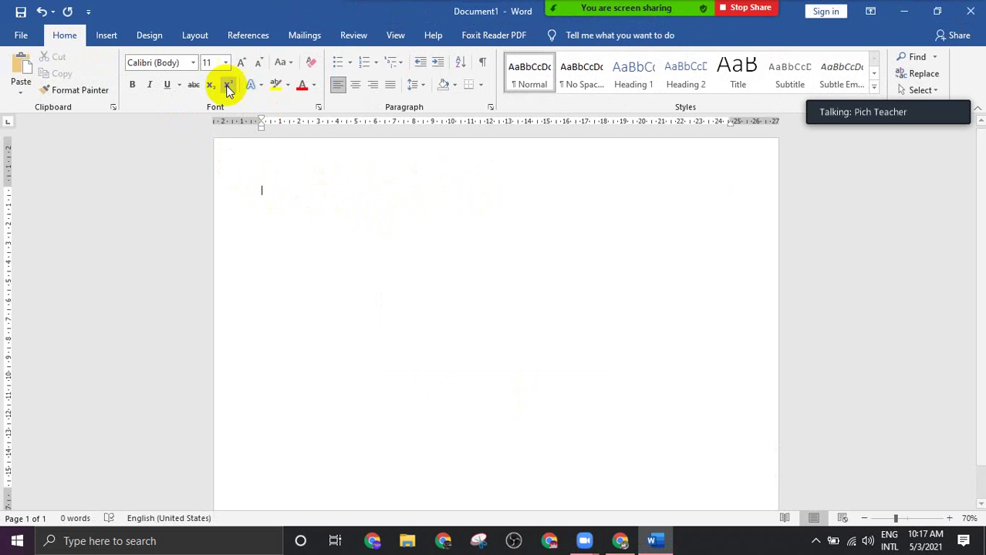
Insert about six ornamental symbols from the Symbol gallery, ending the row with the clock
left_click(108, 37)
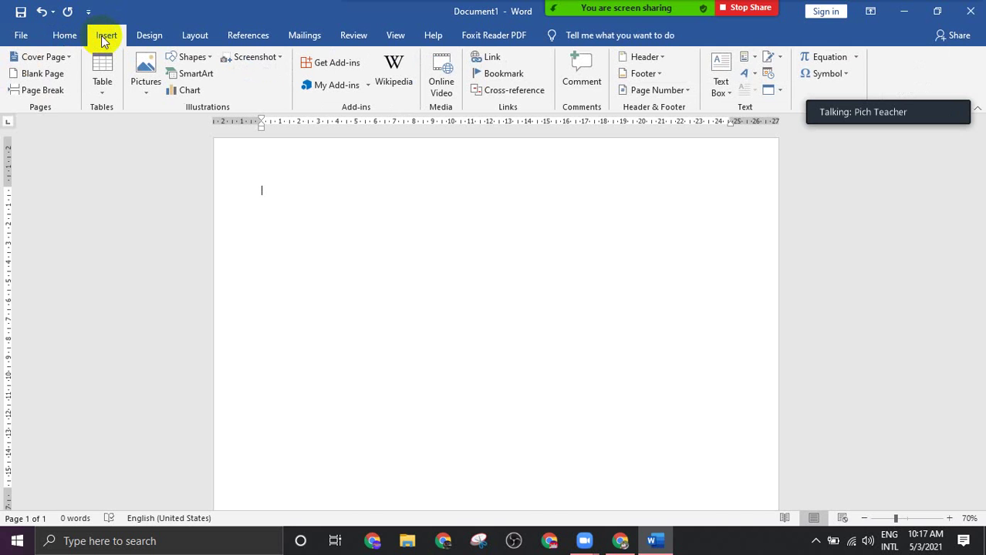
mouse_move(887, 108)
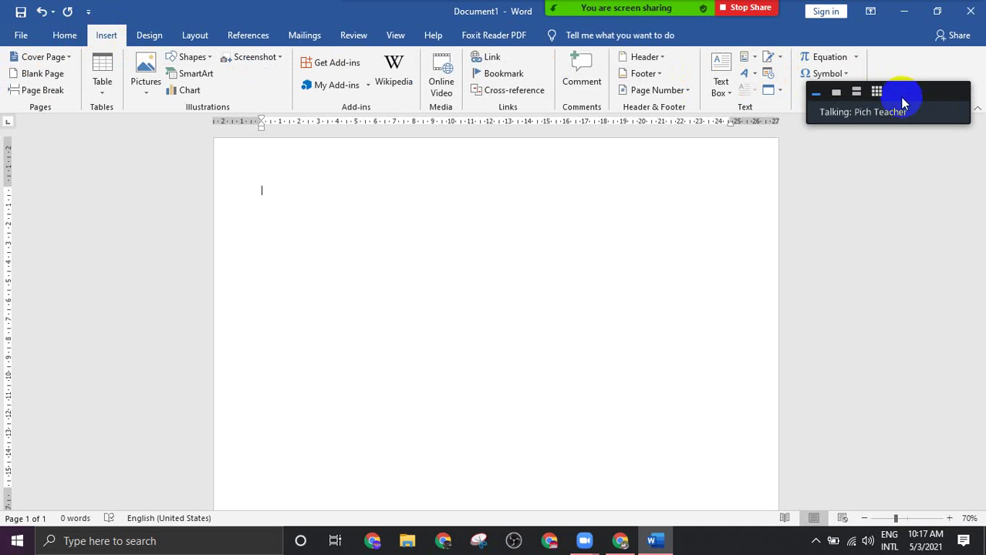
left_click_drag(899, 97, 932, 336)
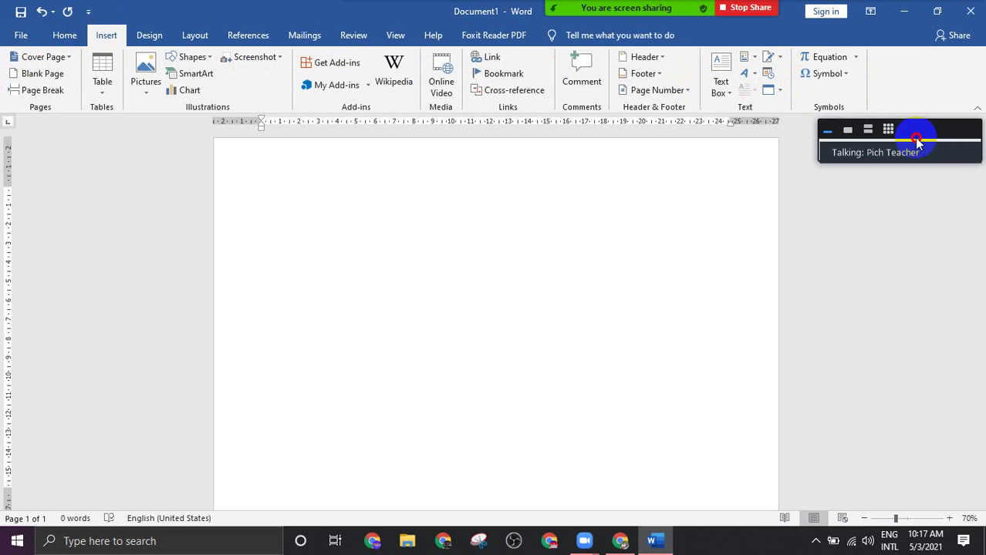
left_click(826, 75)
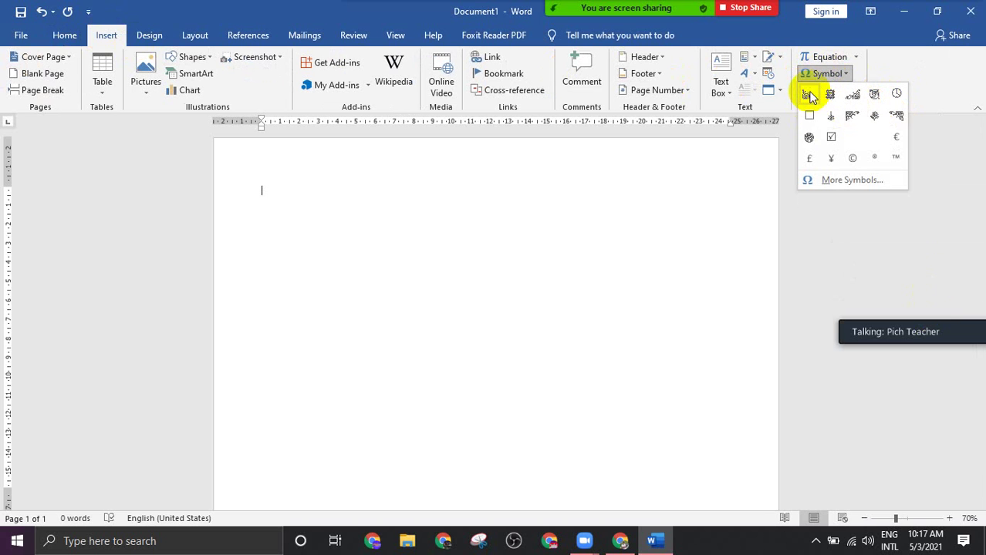
left_click(807, 95)
left_click(826, 74)
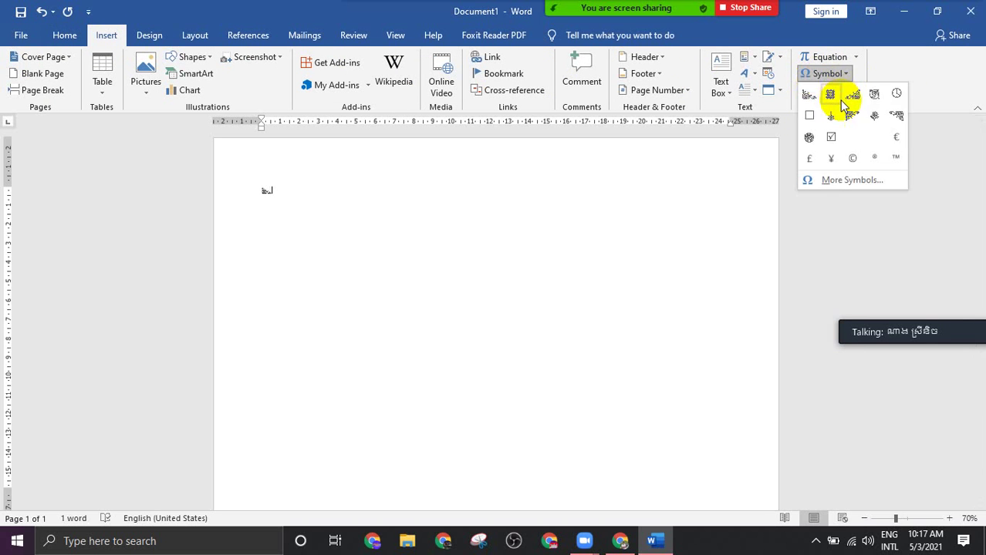
left_click(831, 93)
left_click(833, 75)
left_click(852, 93)
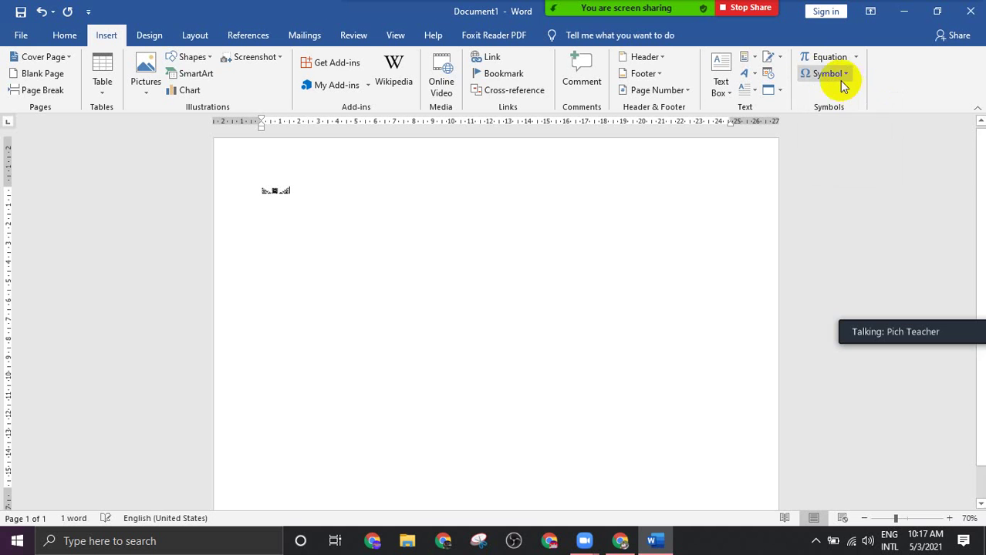
left_click(841, 75)
key("Escape")
left_click(829, 74)
left_click(831, 115)
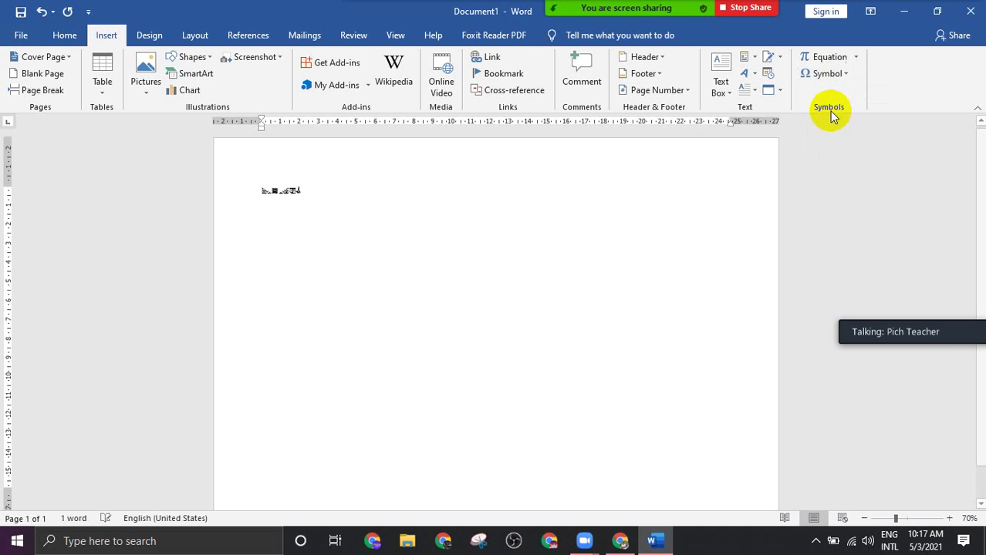
left_click(827, 73)
left_click(812, 120)
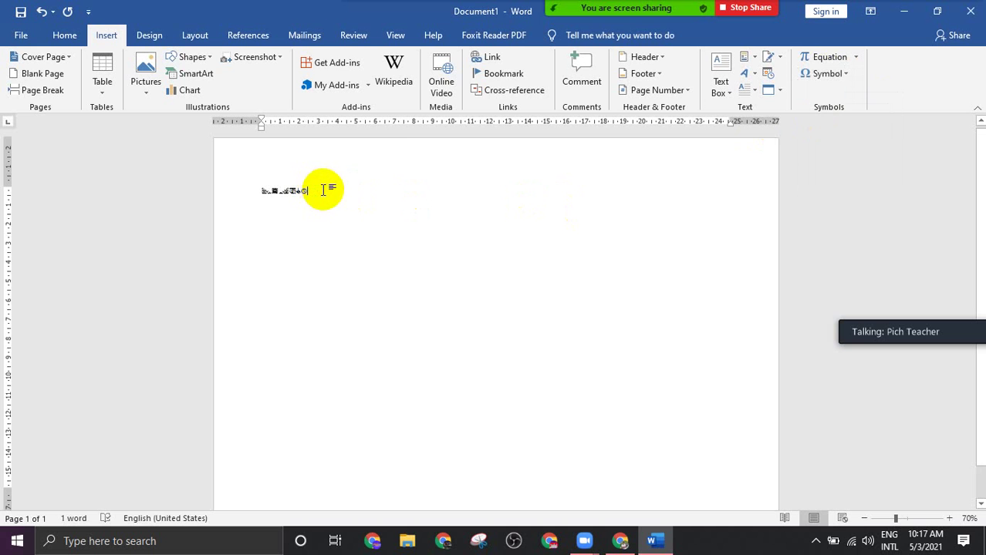
Set the font size of the whole symbol row to 48
left_click(242, 191)
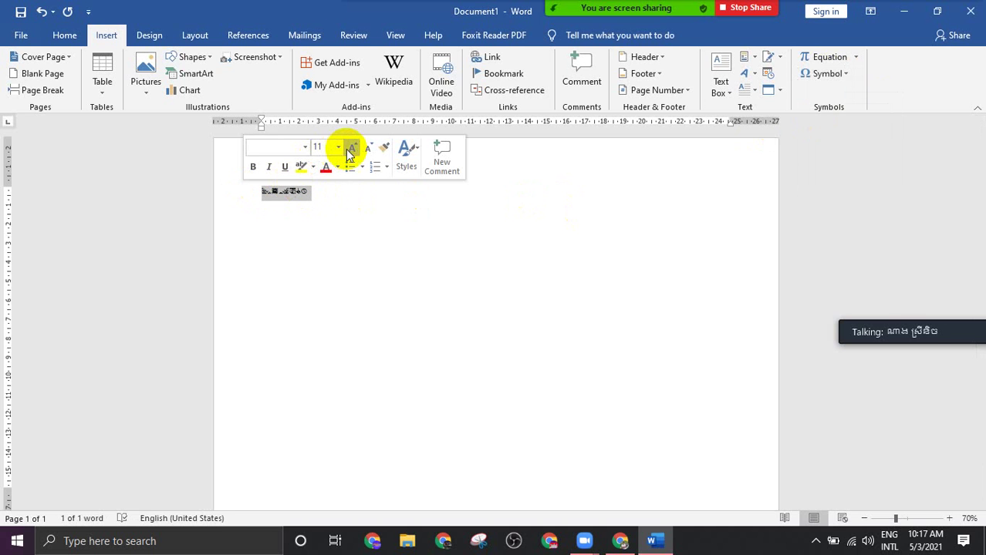
left_click(339, 148)
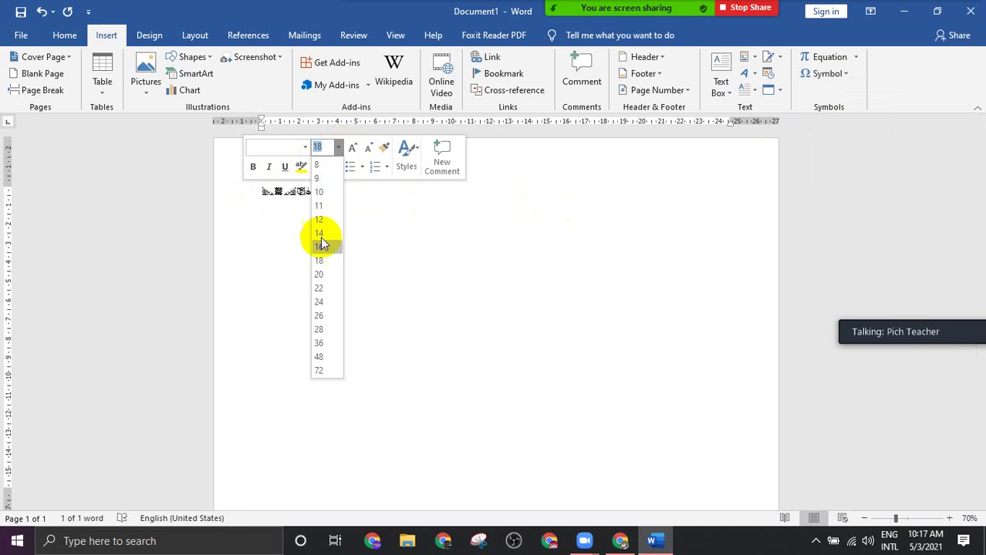
left_click(323, 357)
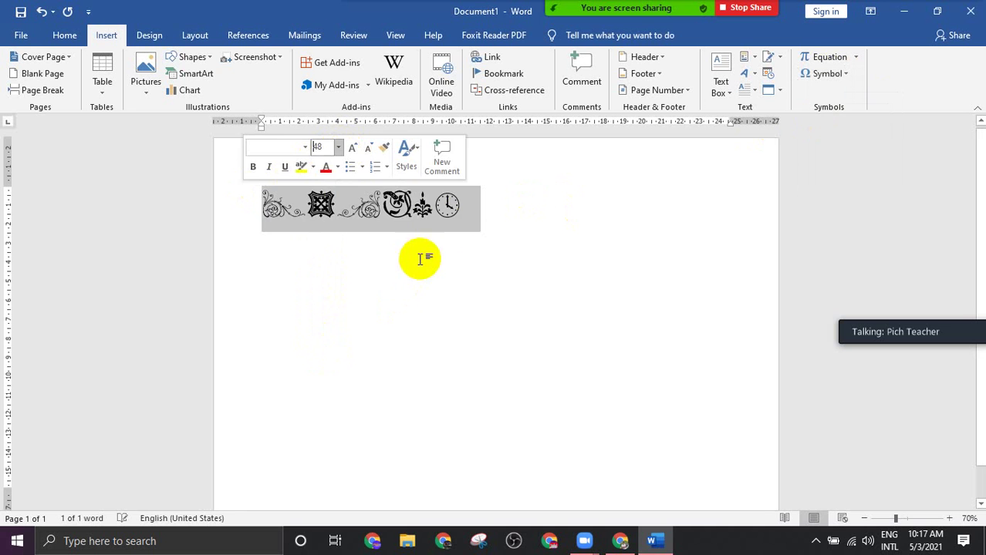
left_click(439, 207)
left_click(463, 206)
left_click_drag(463, 203, 262, 207)
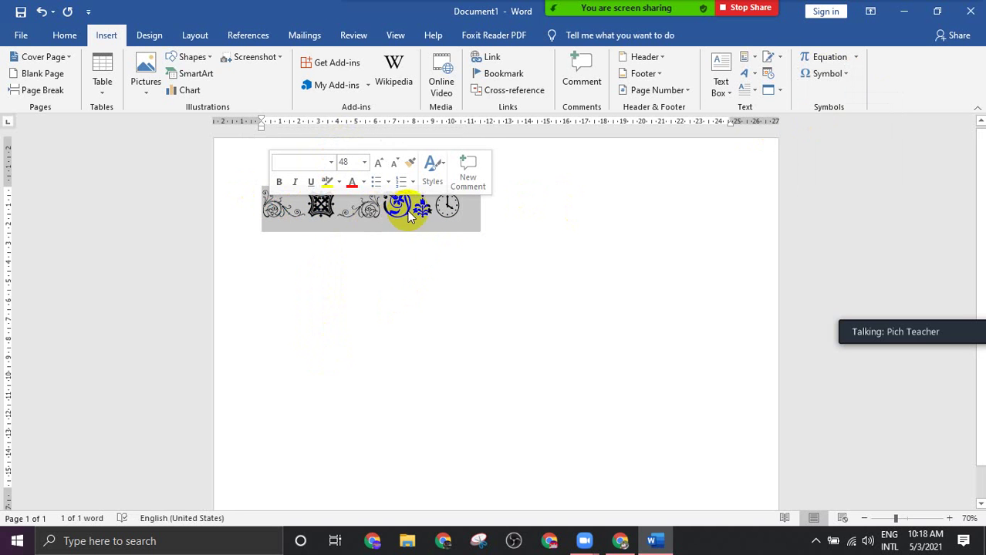
left_click(462, 199)
scroll(467, 201, "up", 7)
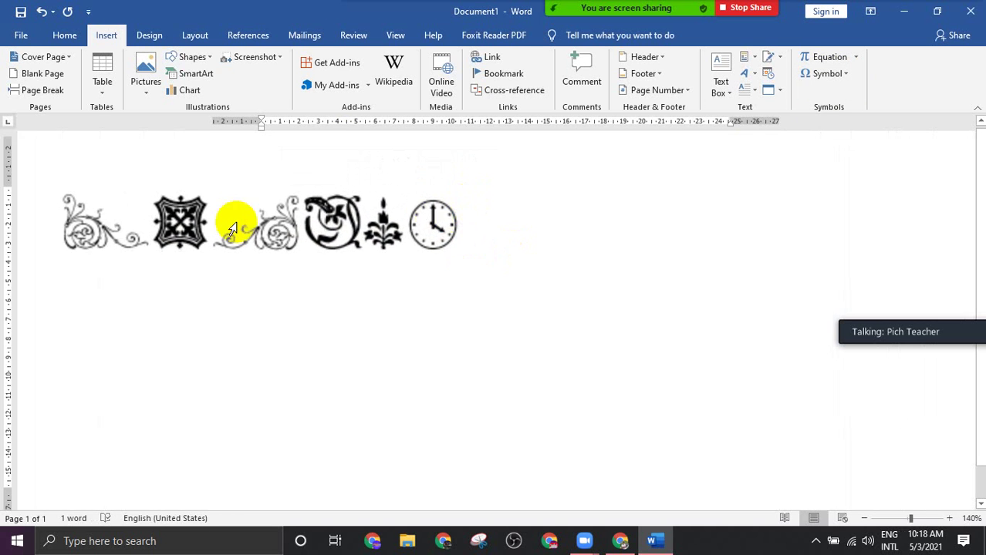
scroll(408, 249, "down", 4)
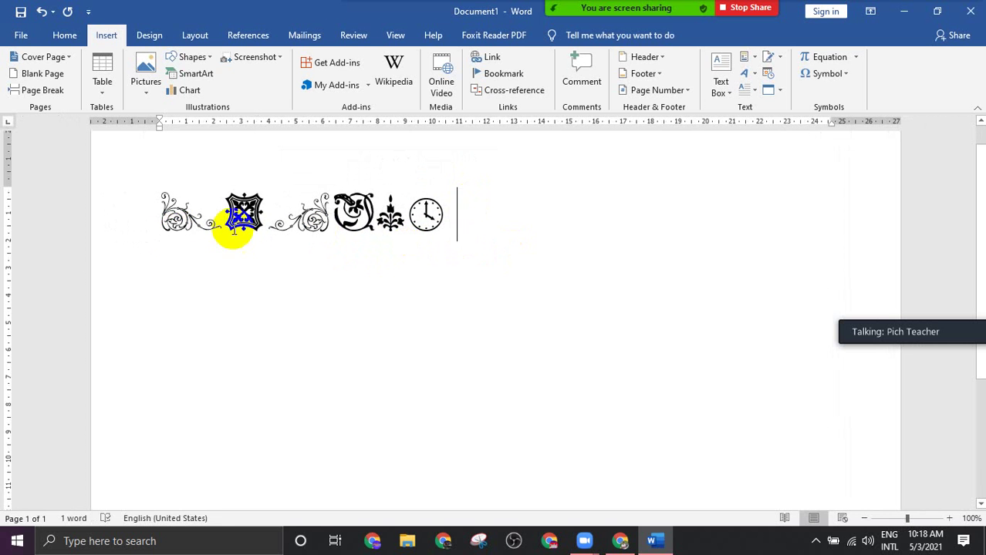
Colour the first symbol red and the second yellow, and highlight the fourth in yellow
left_click_drag(151, 214, 206, 211)
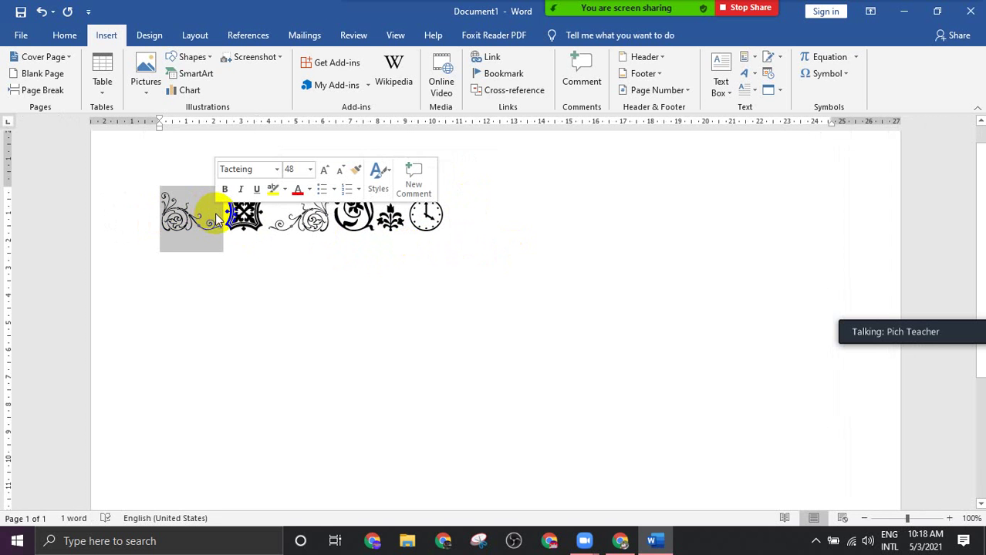
left_click(297, 189)
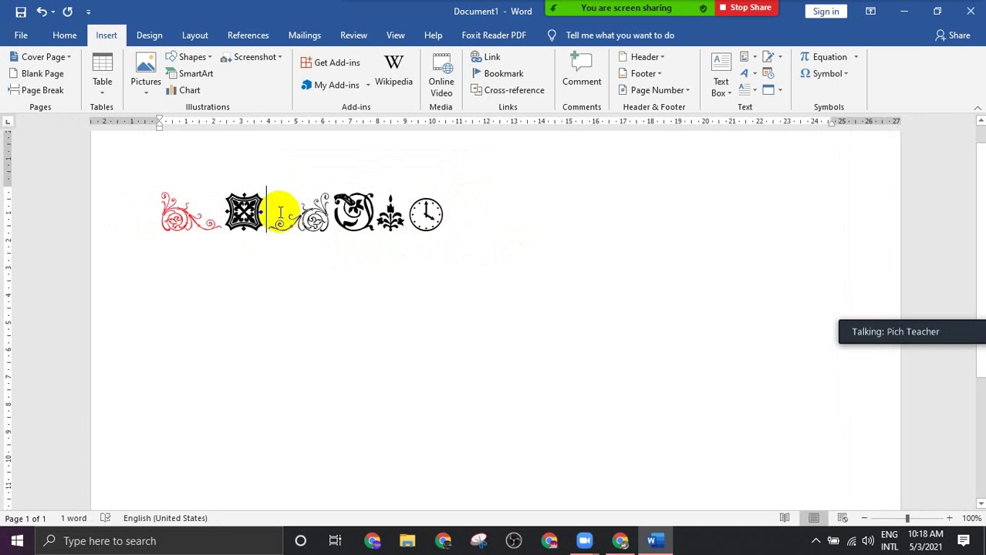
left_click_drag(276, 223, 222, 210)
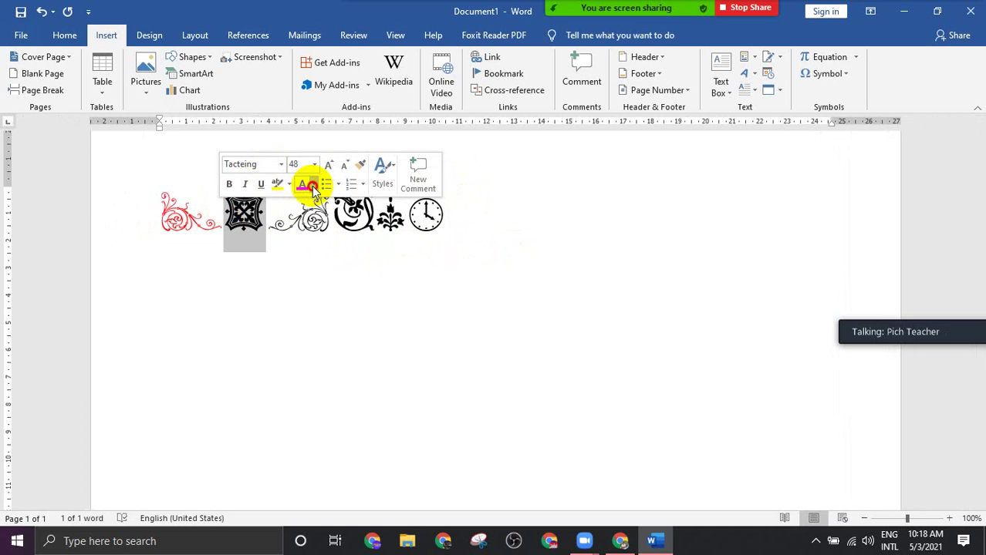
left_click(313, 187)
left_click(342, 316)
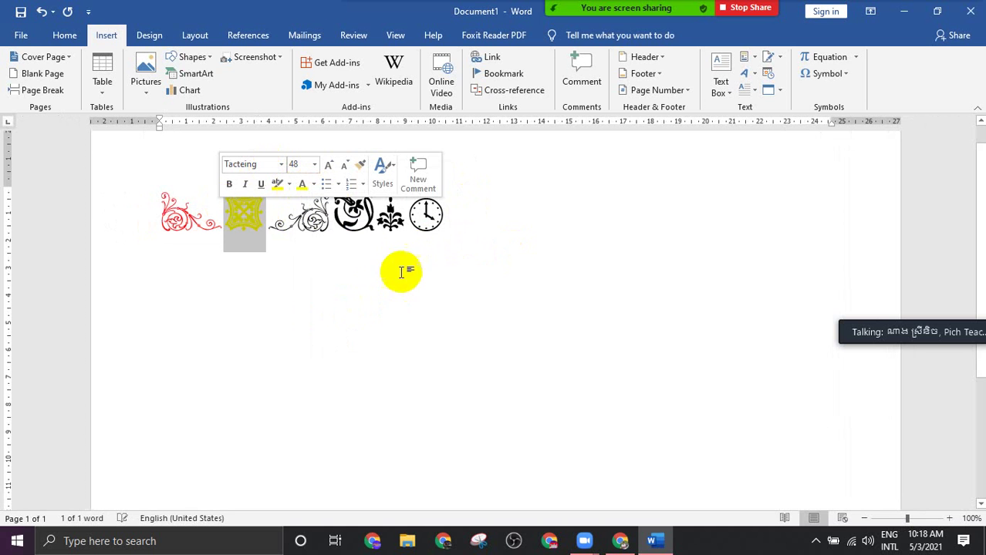
left_click_drag(375, 222, 334, 204)
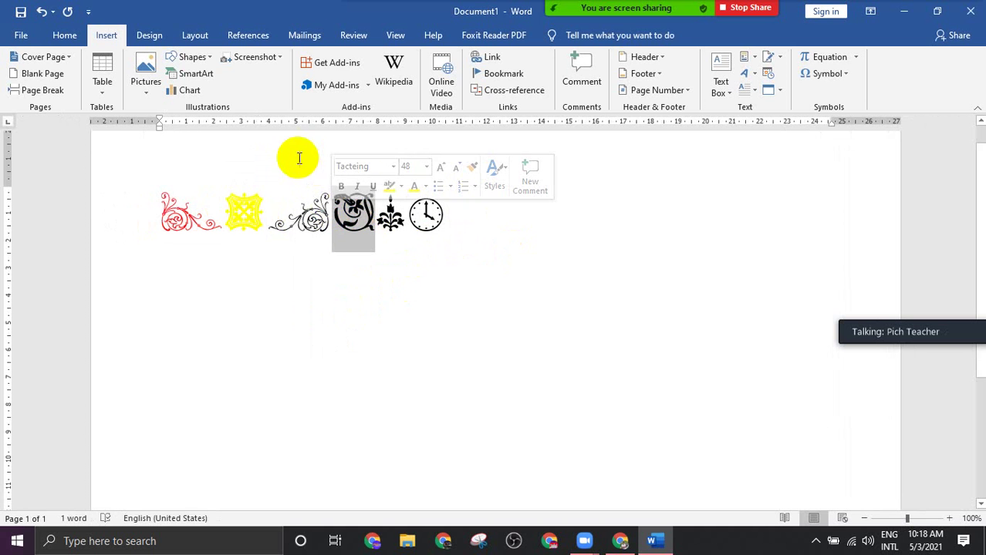
left_click(389, 186)
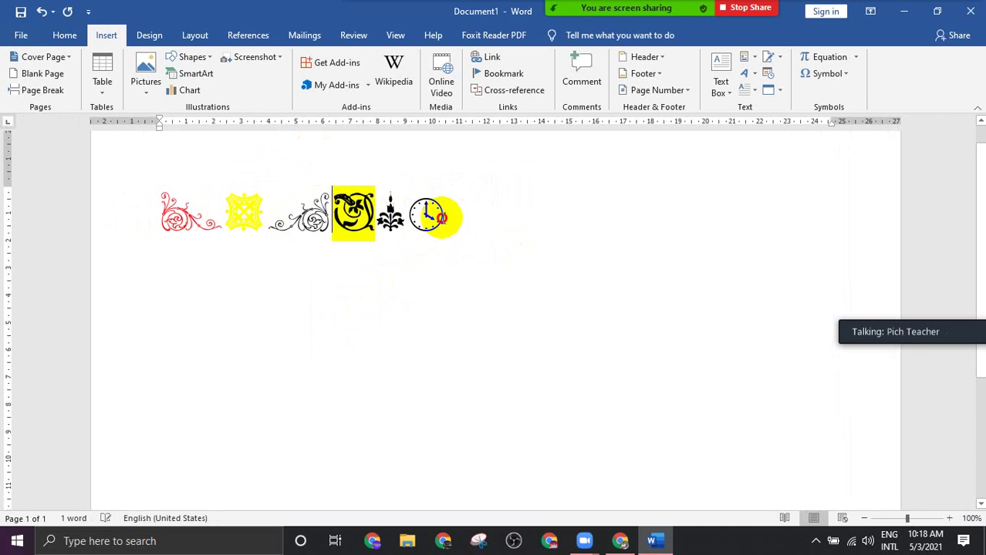
Add a new line, then select the entire ornament symbol row and delete it
left_click(442, 218)
key("Return")
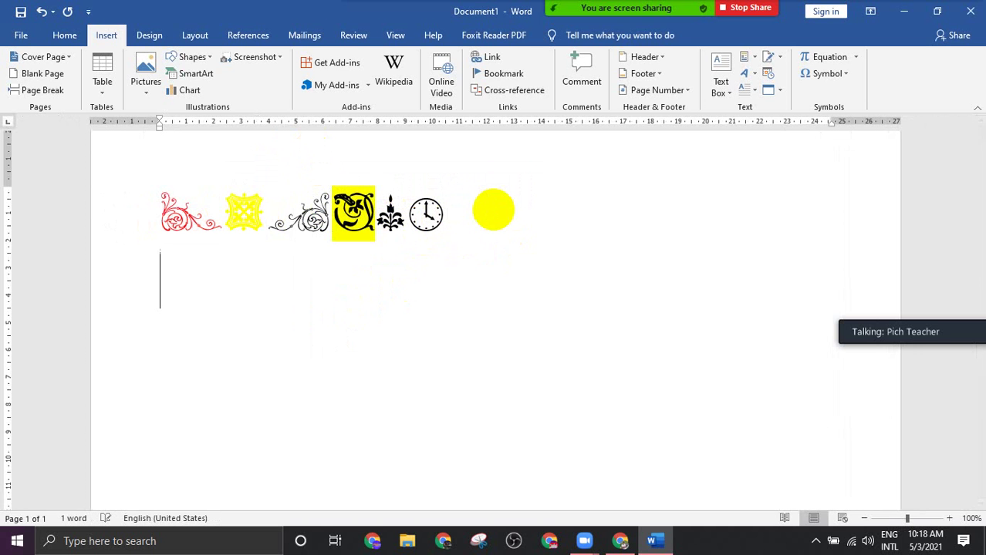
scroll(480, 212, "down", 2, "ctrl")
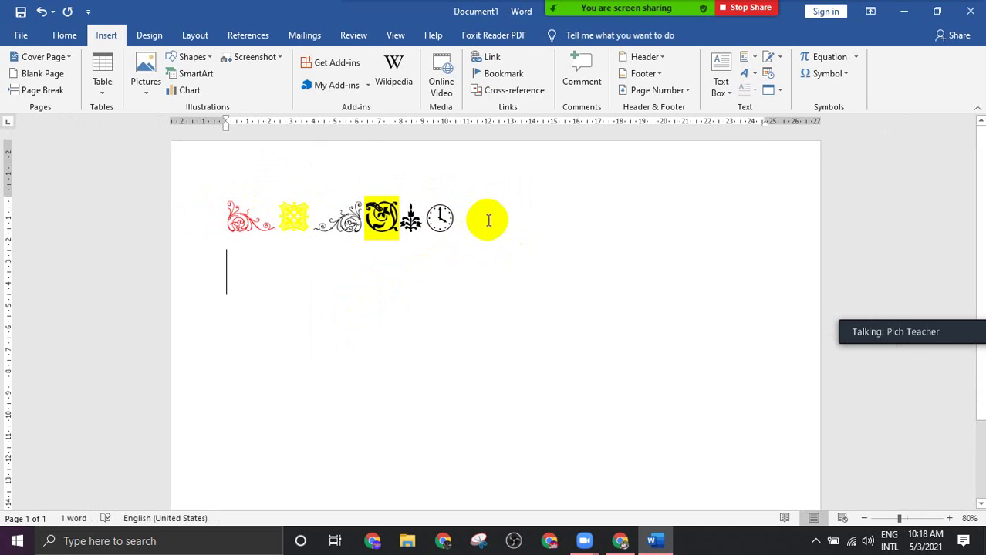
left_click_drag(483, 218, 209, 216)
left_click(218, 221)
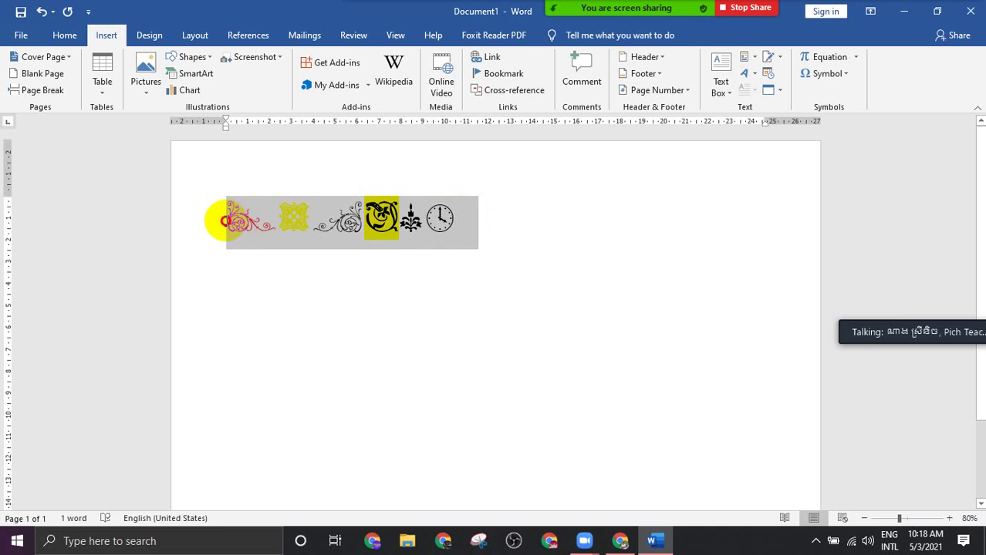
left_click(467, 216)
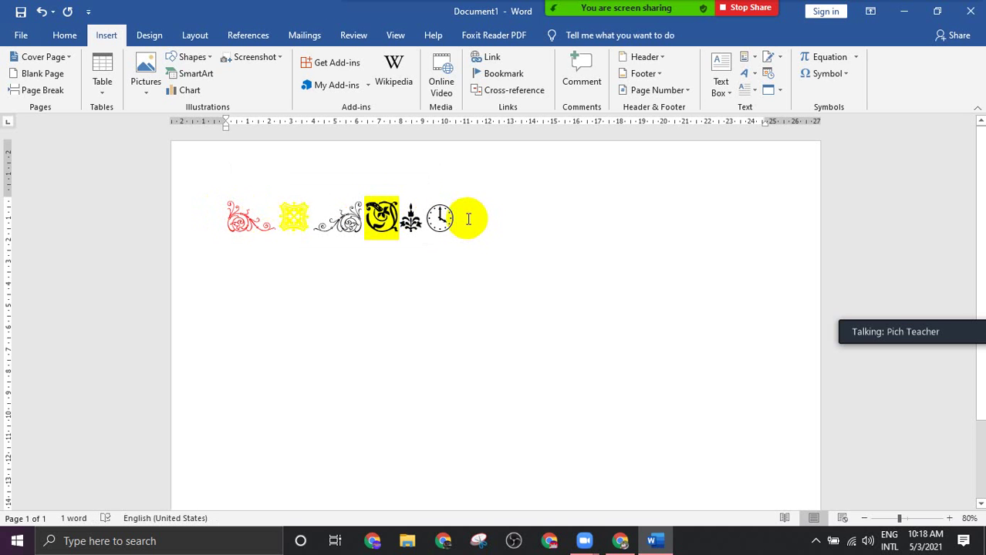
key("BackSpace")
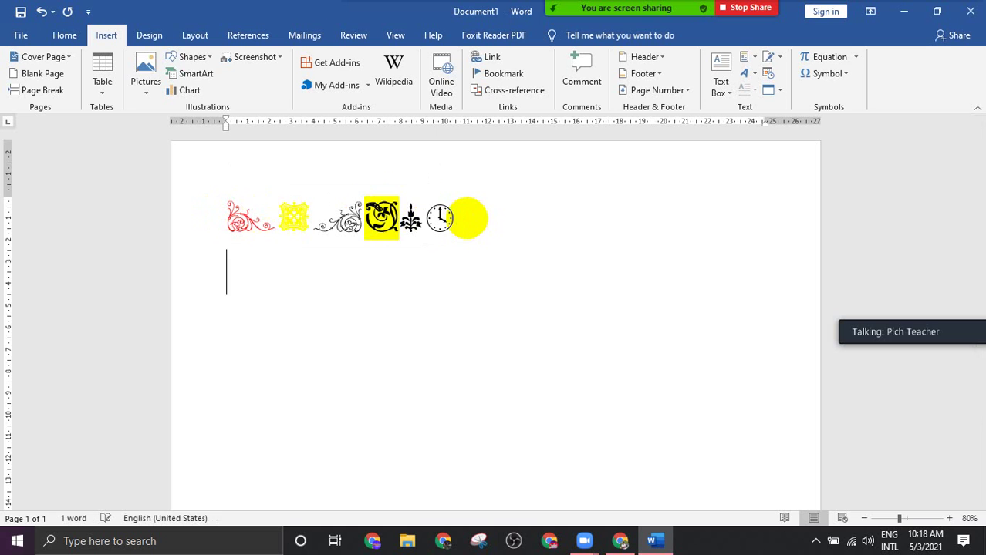
left_click_drag(469, 218, 295, 217)
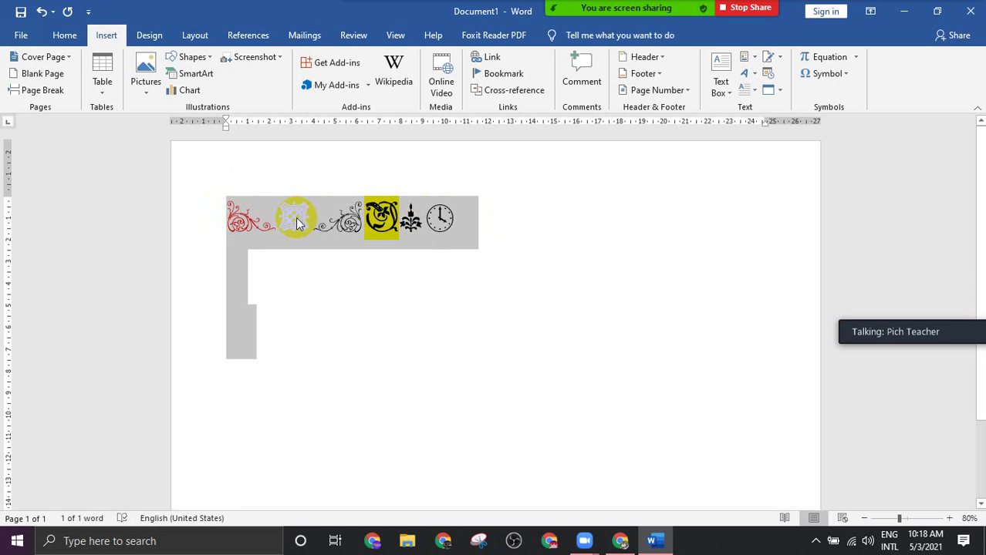
key("Delete")
Open the full Symbol dialog via Symbol > More Symbols, showing the Wingdings set
left_click(106, 37)
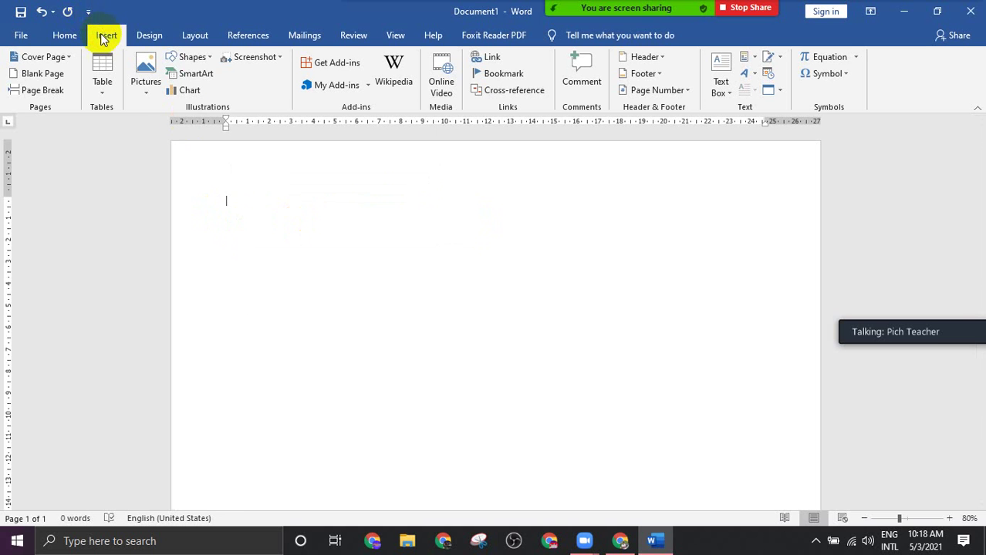
left_click(846, 74)
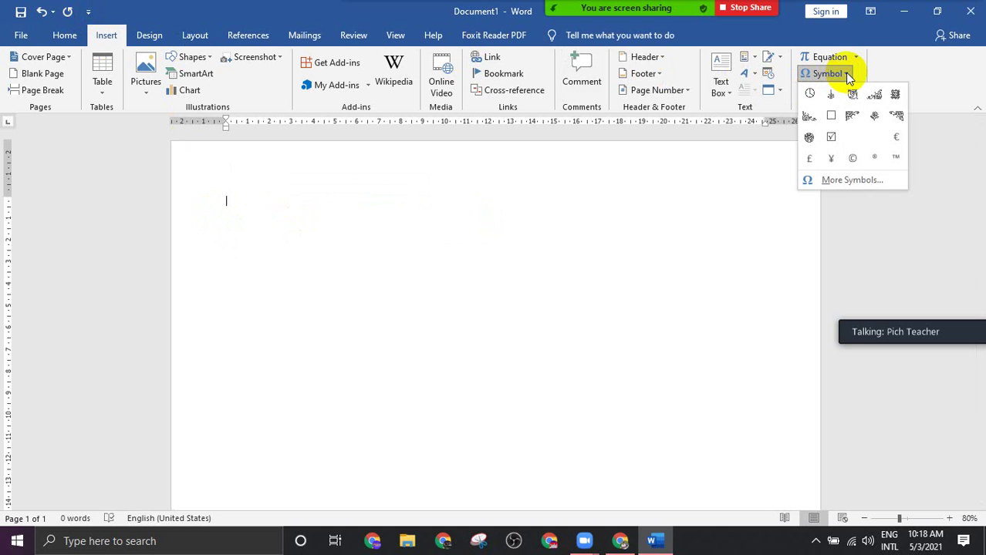
left_click(846, 181)
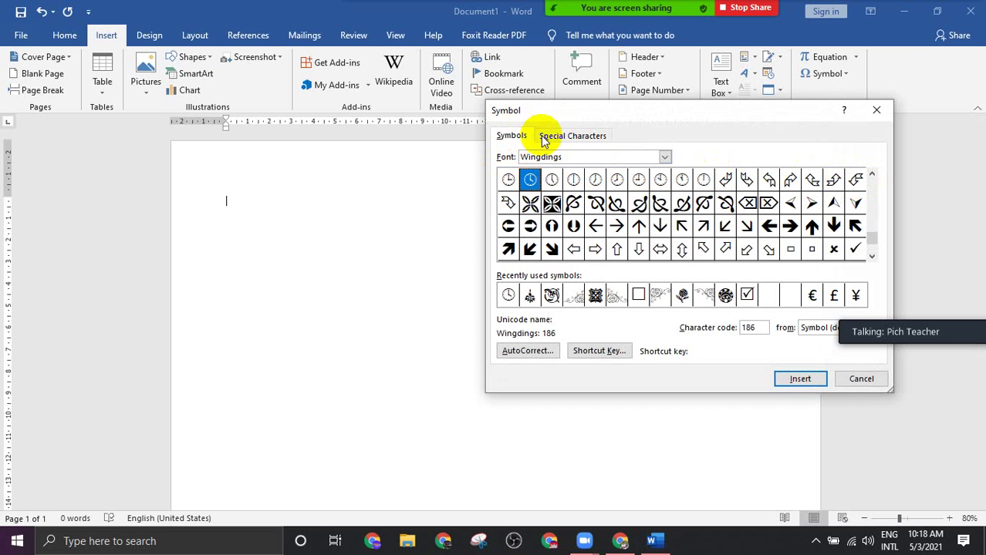
Browse the Special Characters list, including Em Dash, Copyright and Trademark with their shortcuts
left_click(602, 139)
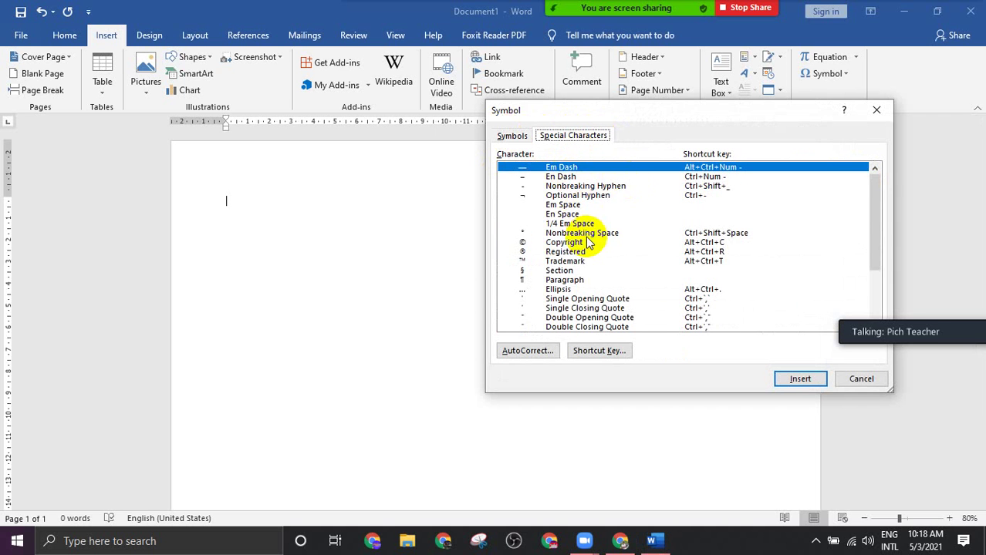
scroll(579, 247, "down", 3)
scroll(598, 299, "up", 3)
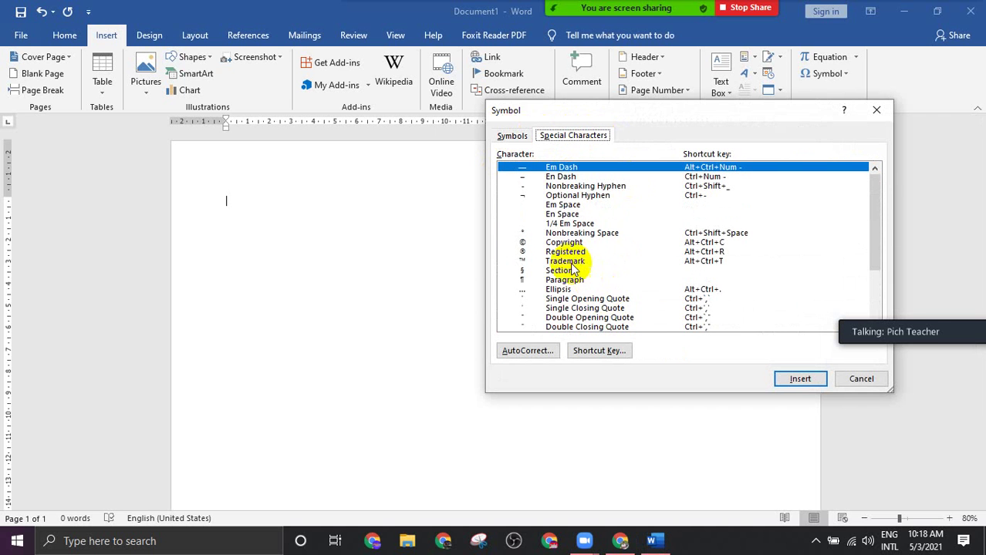
scroll(704, 307, "down", 1)
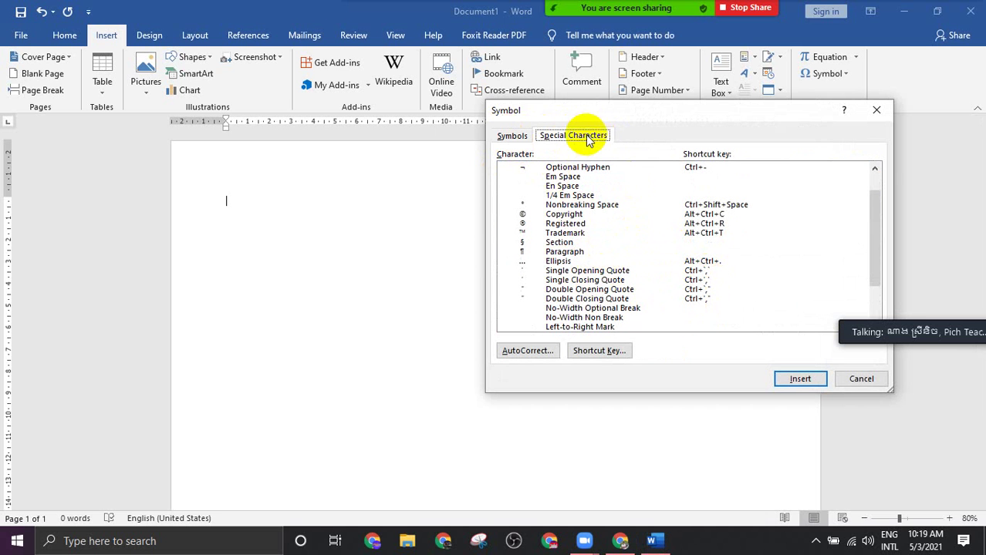
Return to the symbol grid and try the Vladimir Script and Khmer OS Koulen symbol fonts
left_click(513, 136)
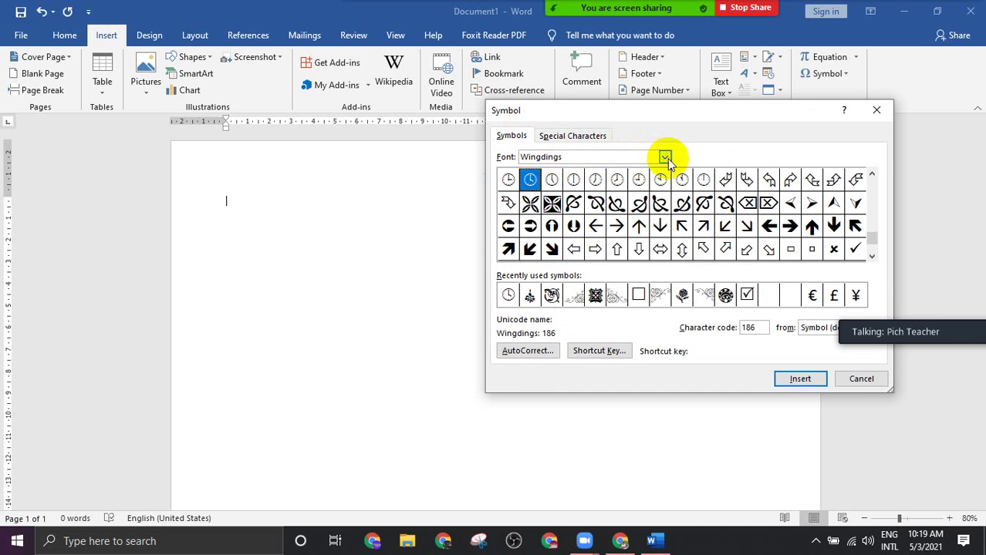
left_click(812, 179)
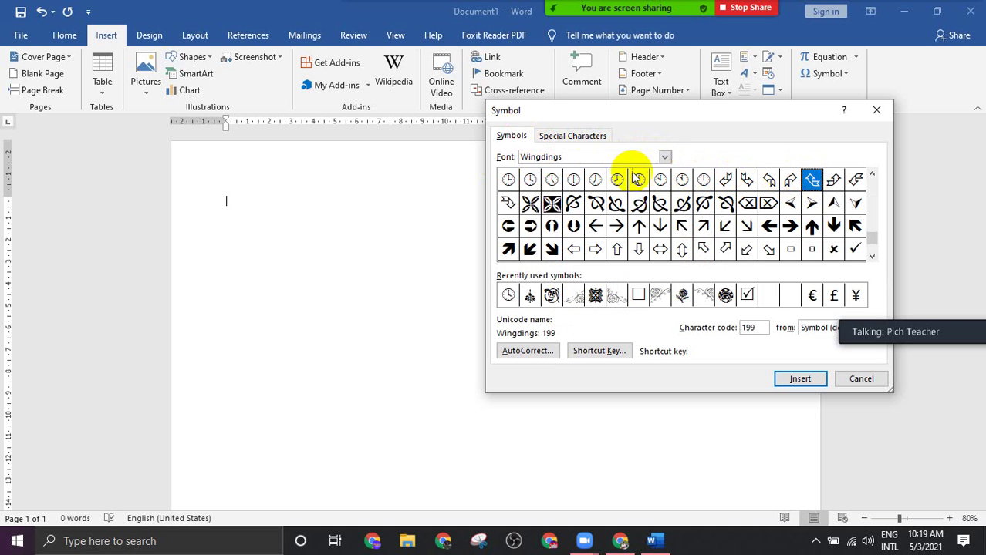
left_click(664, 157)
left_click(555, 189)
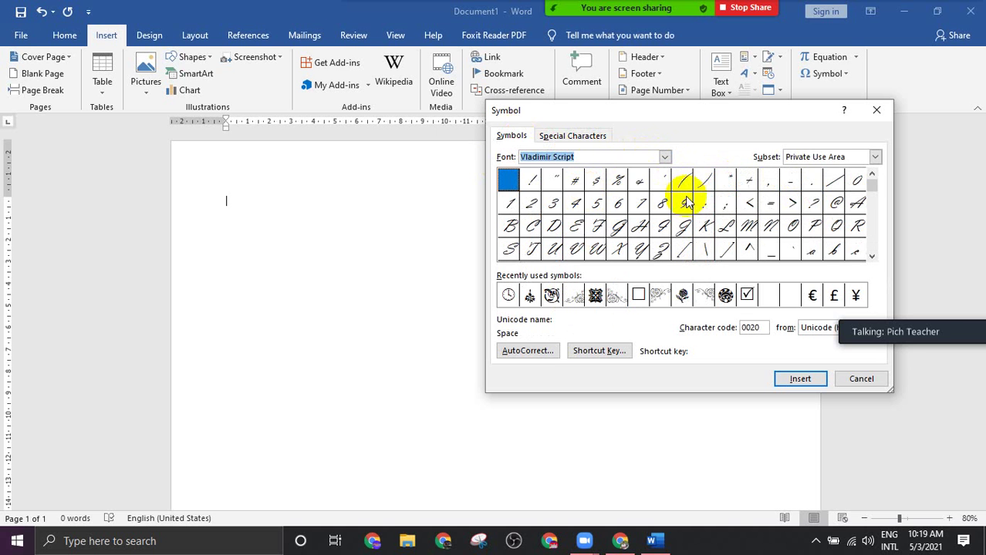
left_click(665, 158)
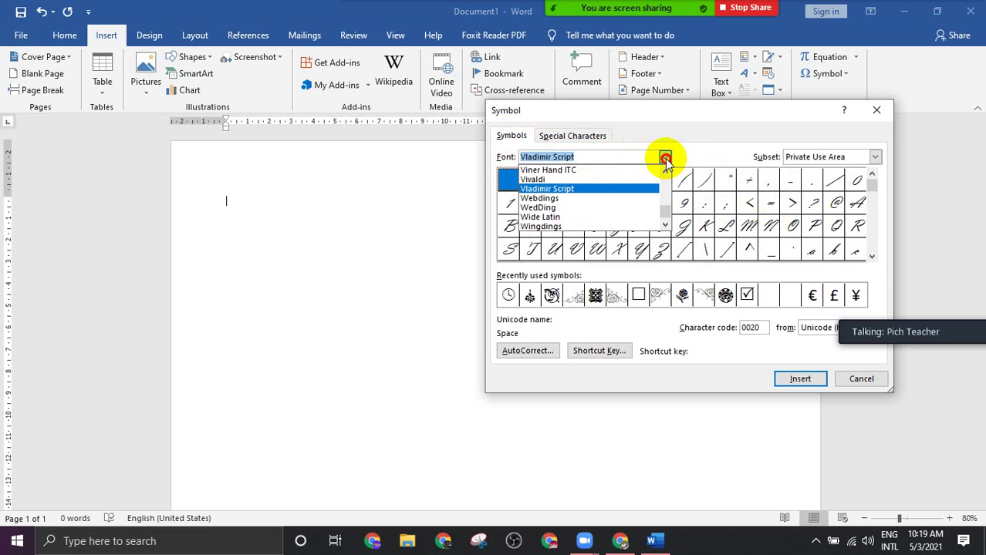
mouse_move(661, 209)
left_mouse_down()
mouse_move(661, 198)
mouse_move(646, 202)
left_mouse_up()
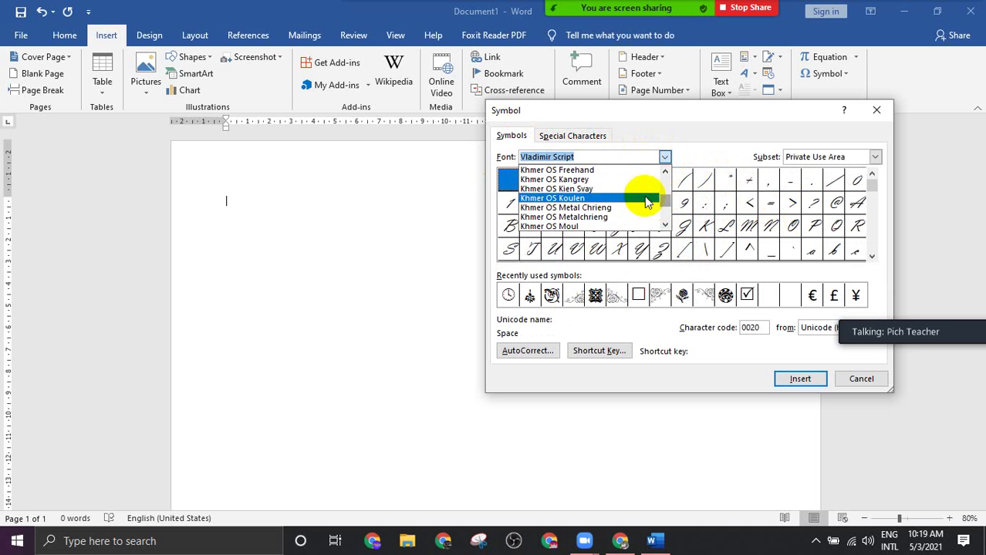
left_click(646, 203)
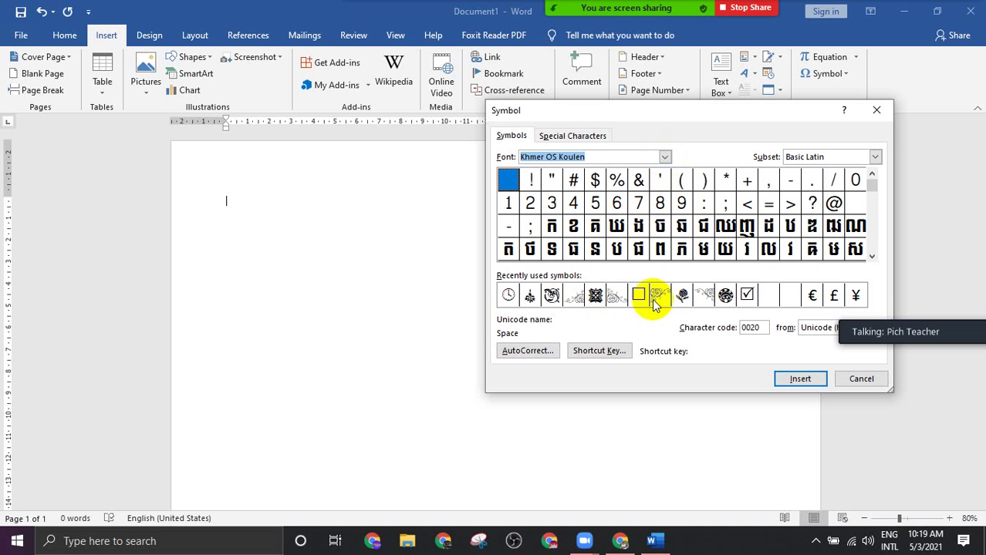
Browse the font list to Tacteing, close the Symbol dialog, and select the word Tacteing
left_click(667, 157)
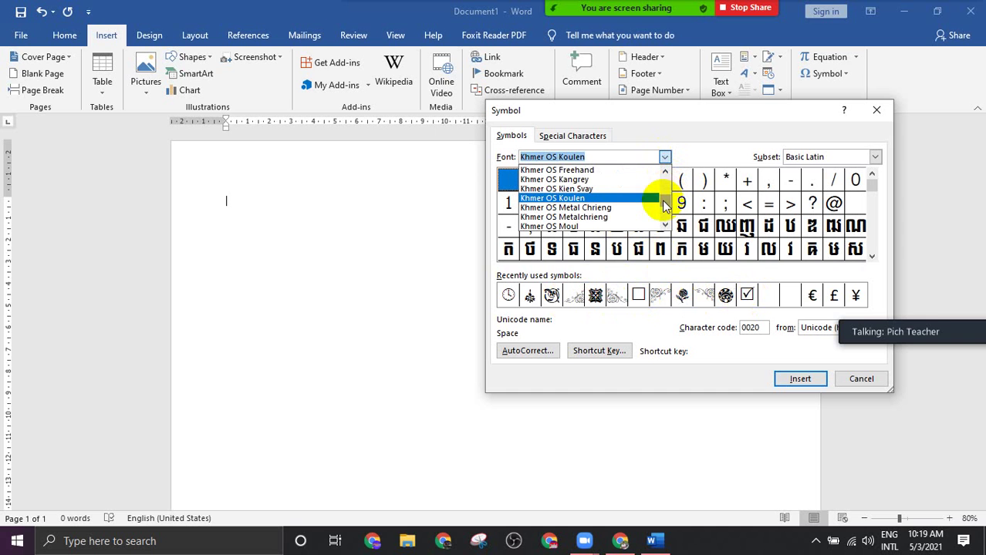
left_click_drag(665, 204, 668, 214)
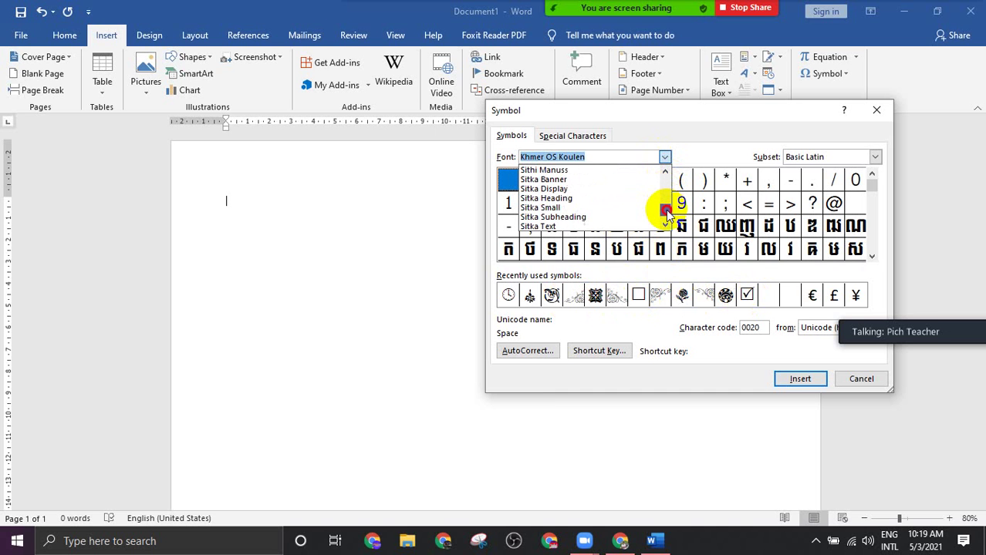
scroll(668, 215, "down", 5)
scroll(667, 215, "down", 5)
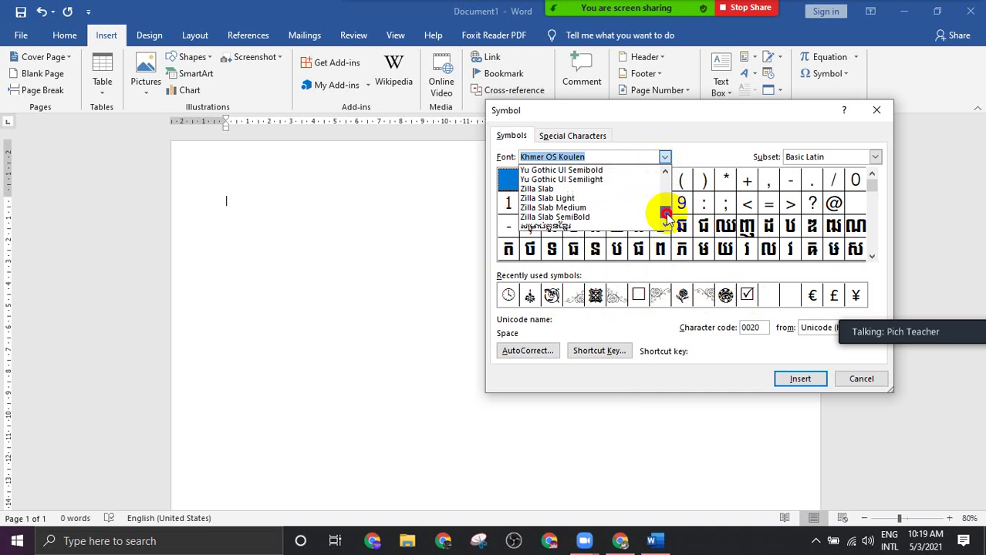
scroll(571, 208, "up", 1)
scroll(564, 212, "up", 2)
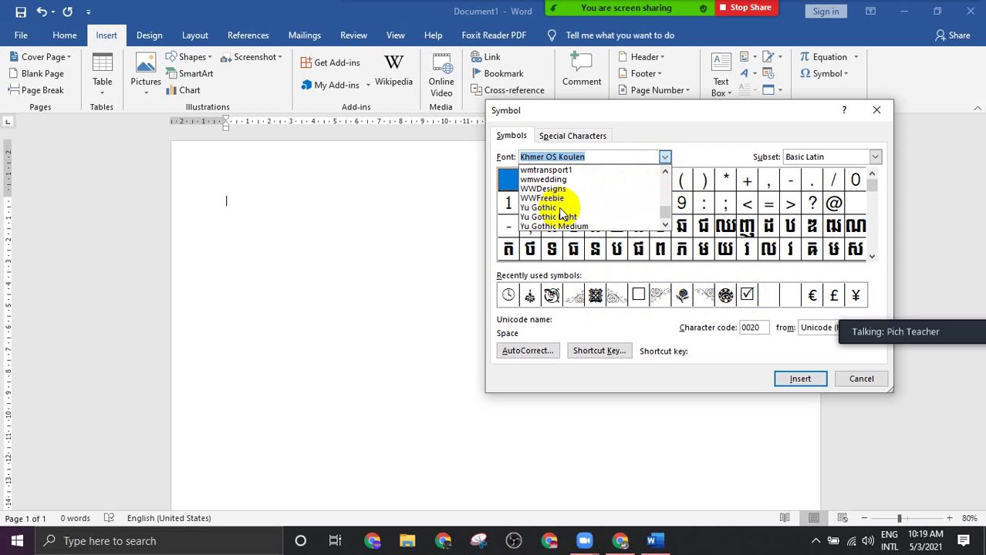
scroll(561, 214, "up", 2)
scroll(561, 214, "up", 1)
scroll(561, 214, "up", 2)
scroll(560, 215, "up", 1)
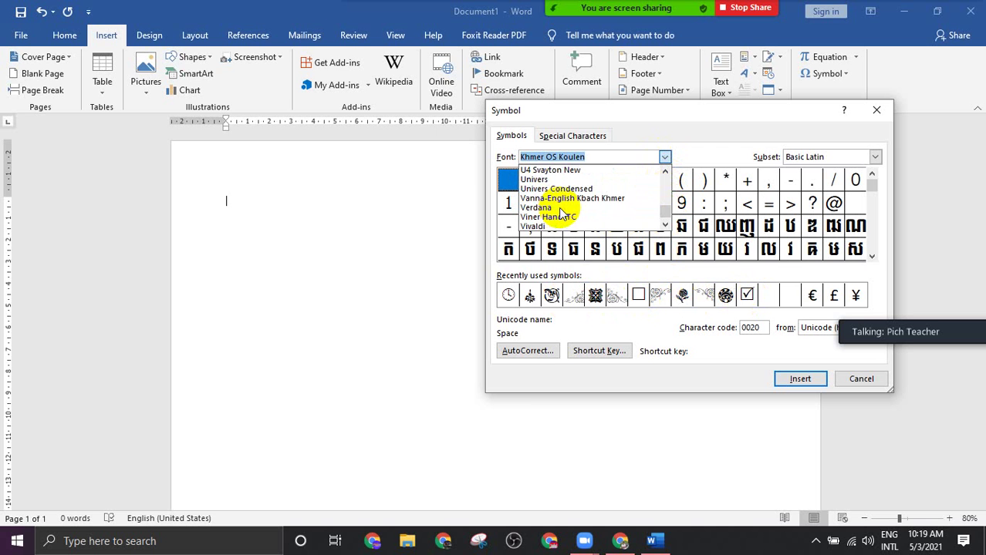
scroll(561, 214, "up", 2)
scroll(561, 214, "up", 1)
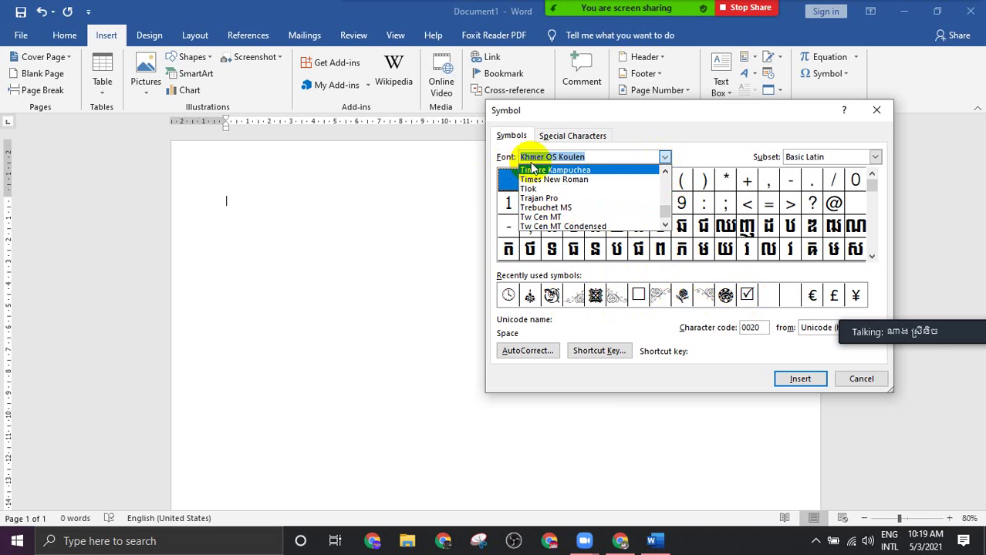
scroll(553, 215, "up", 1)
scroll(554, 213, "up", 1)
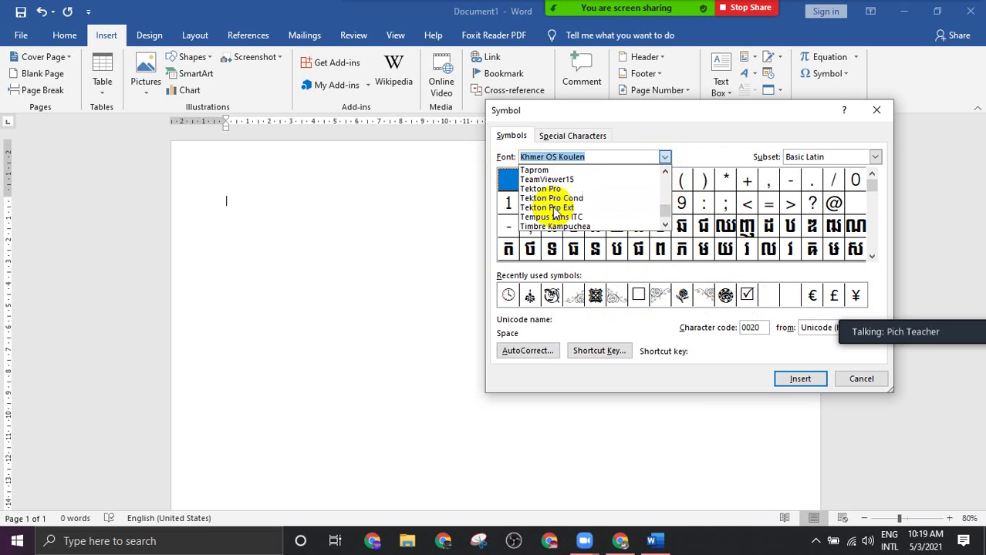
scroll(554, 212, "up", 1)
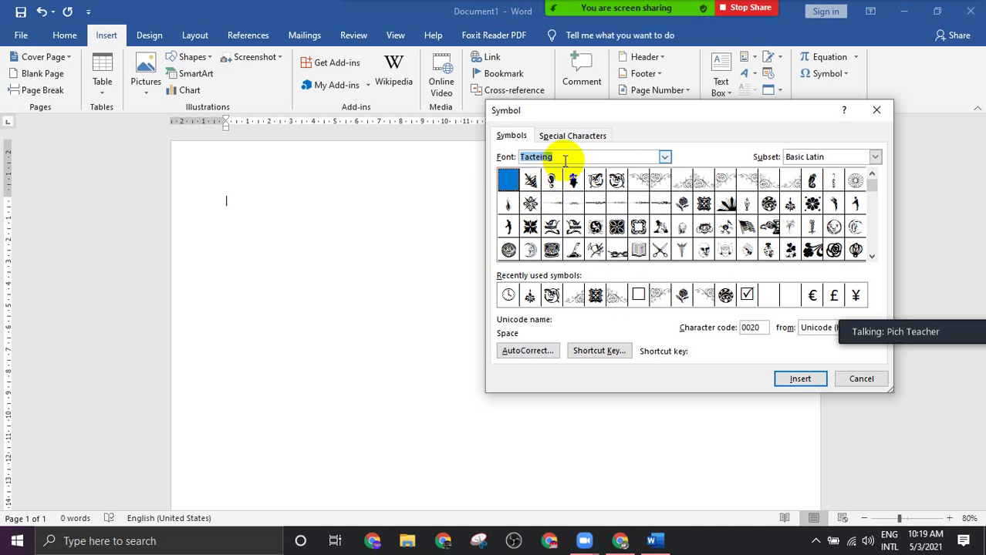
left_click(512, 156)
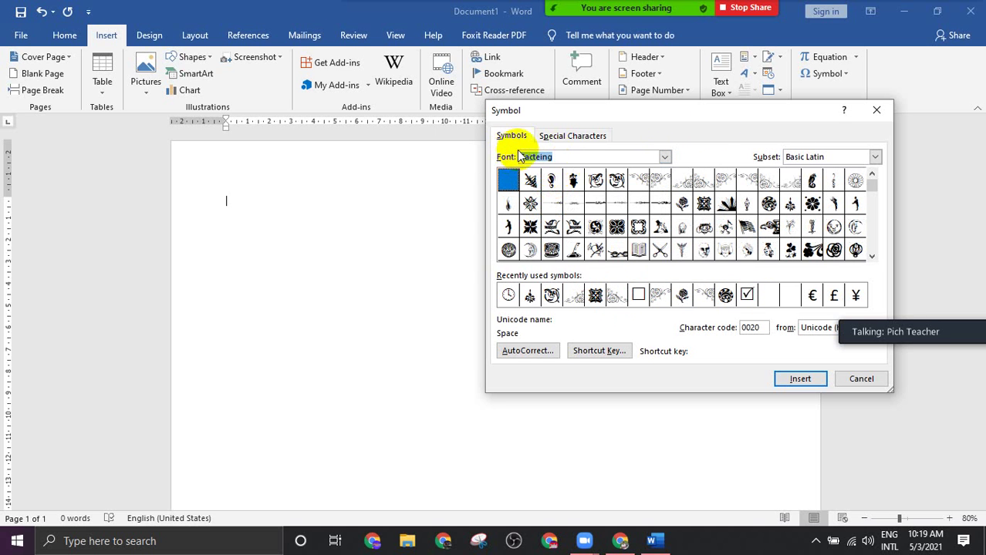
left_click(877, 110)
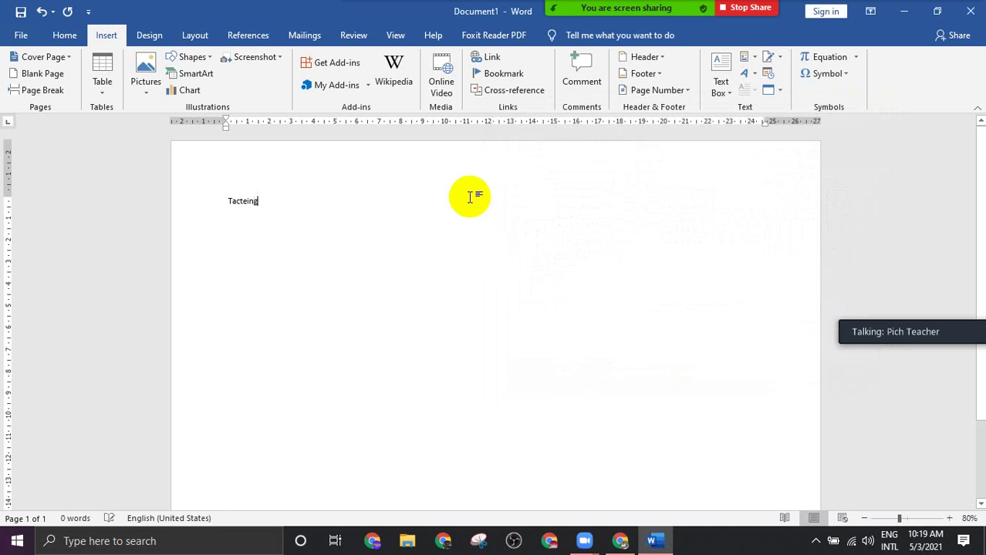
left_click_drag(469, 197, 138, 193)
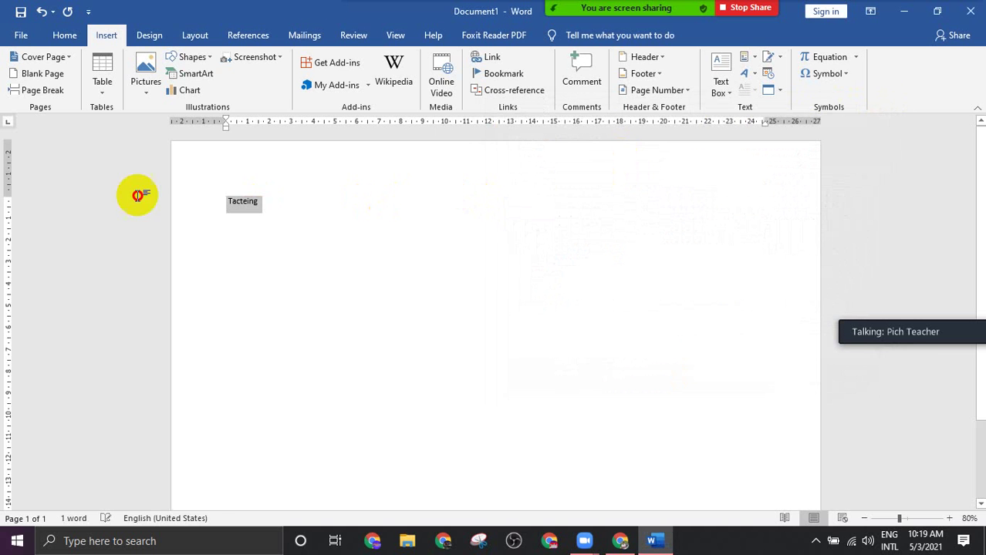
Set the word Tacteing to 72 pt from the Home font size list, then switch to Insert
left_click(64, 35)
left_click(225, 62)
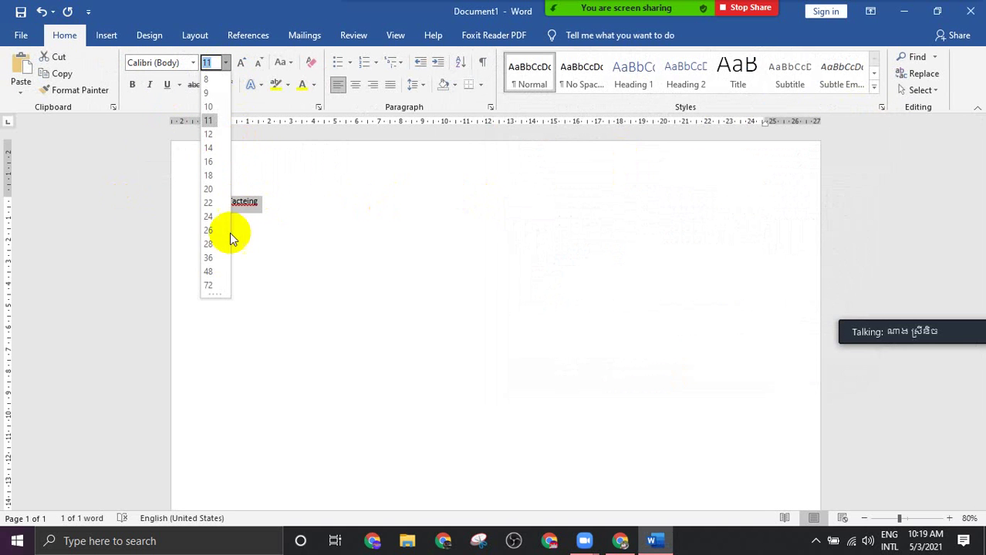
left_click(211, 287)
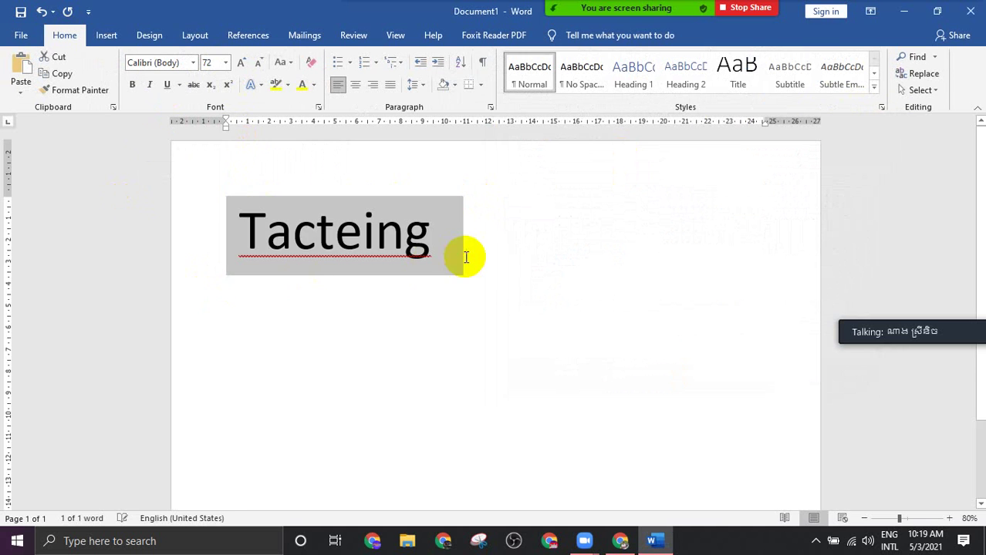
left_click_drag(462, 247, 219, 229)
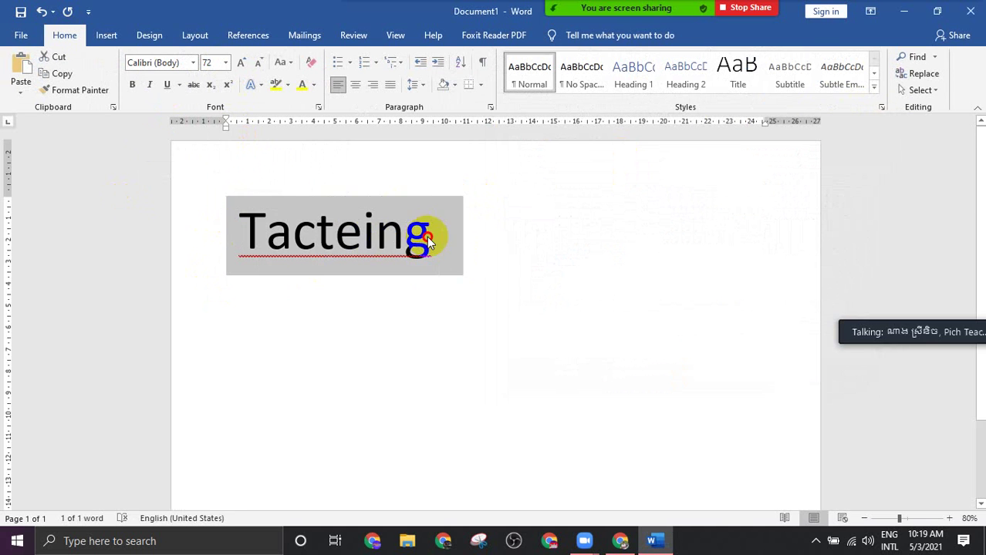
left_click(432, 233)
left_click_drag(363, 235, 237, 235)
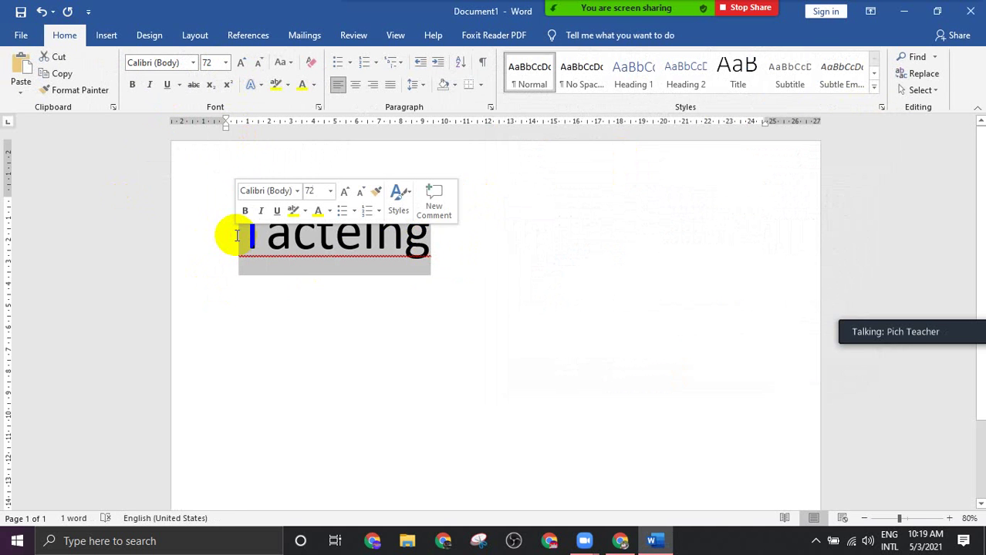
left_click(435, 234)
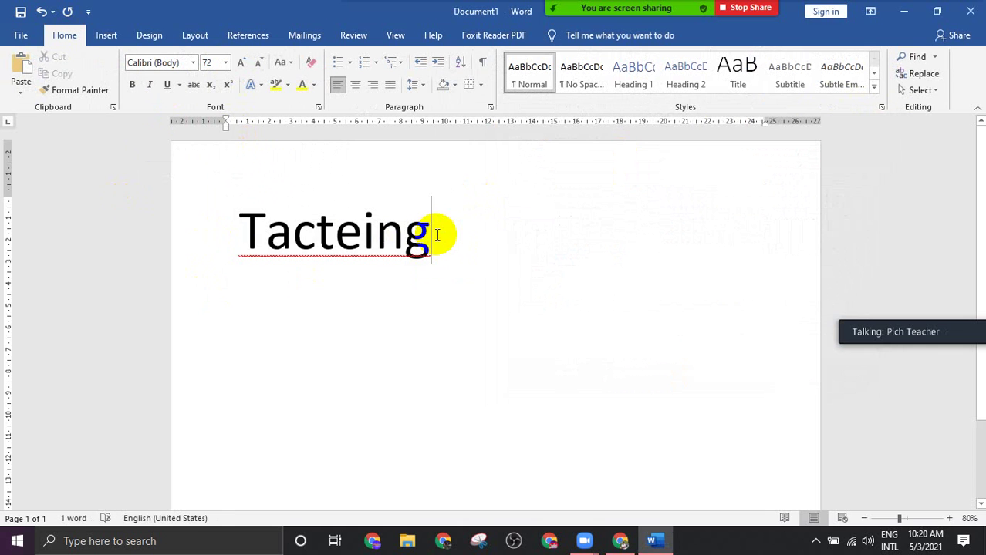
left_click_drag(420, 231, 233, 228)
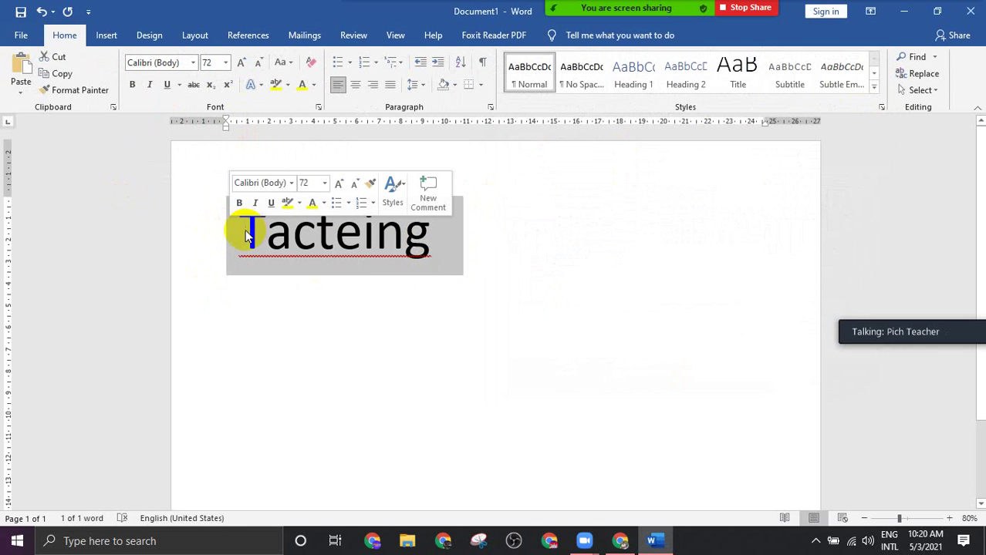
left_click(246, 233)
left_click(106, 35)
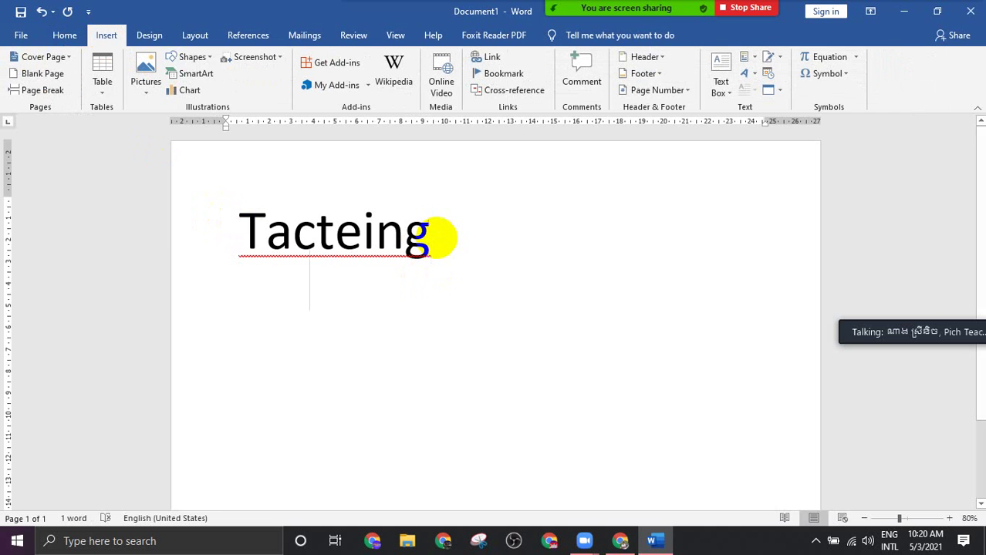
Open More Symbols and choose the Tacteing font in the Symbol dialog
left_click(847, 74)
left_click(842, 182)
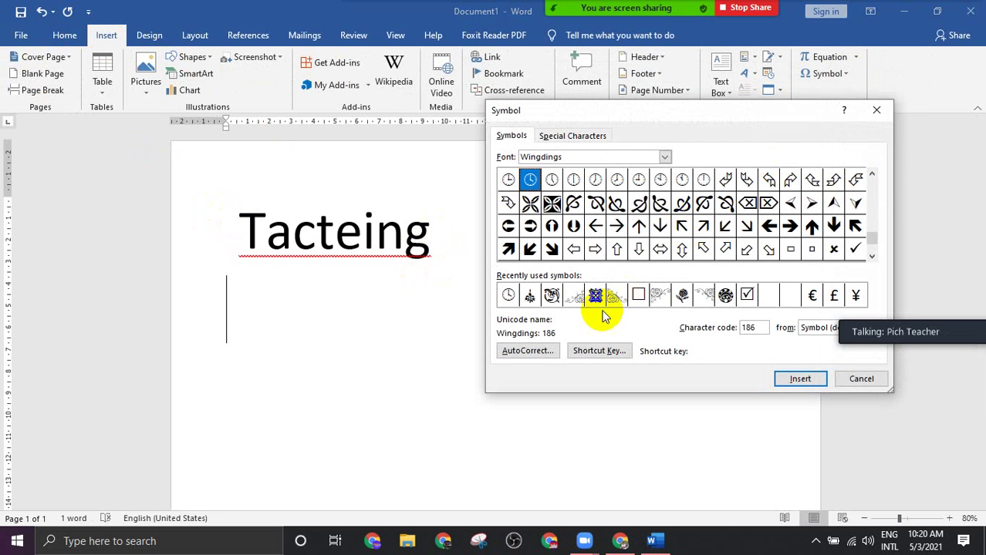
left_click(664, 156)
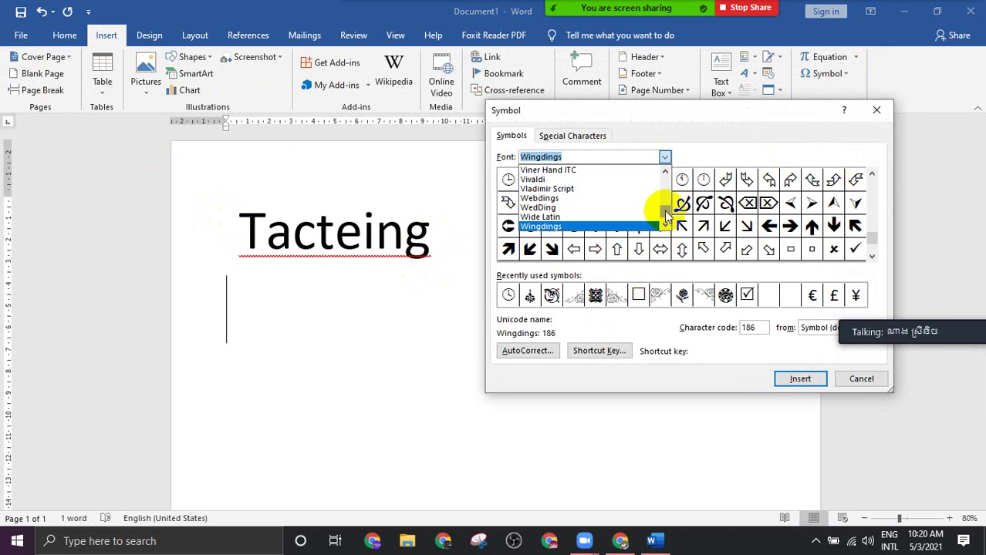
mouse_move(665, 215)
left_mouse_down()
mouse_move(661, 199)
mouse_move(665, 215)
left_mouse_up()
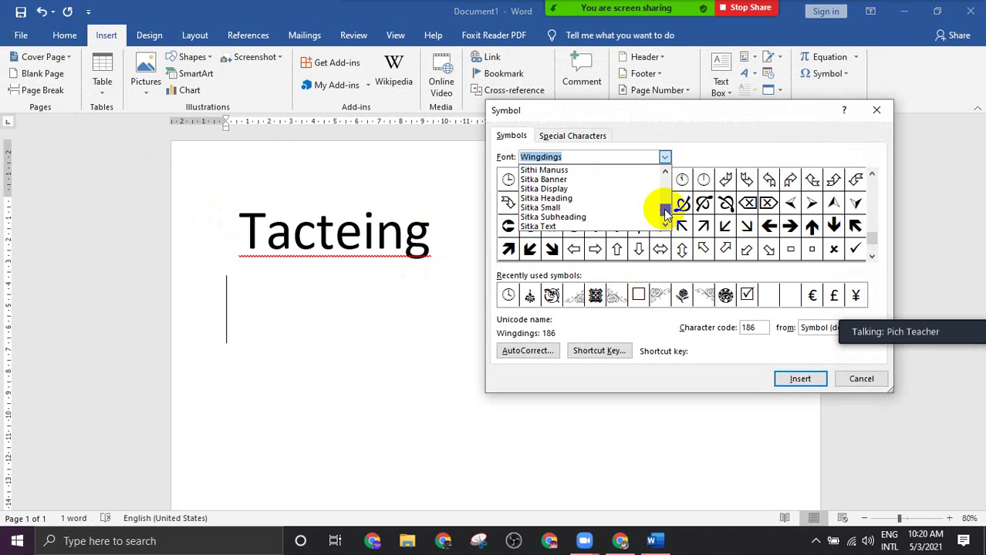
scroll(540, 207, "down", 2)
scroll(540, 207, "down", 1)
scroll(540, 207, "down", 1)
scroll(544, 210, "down", 1)
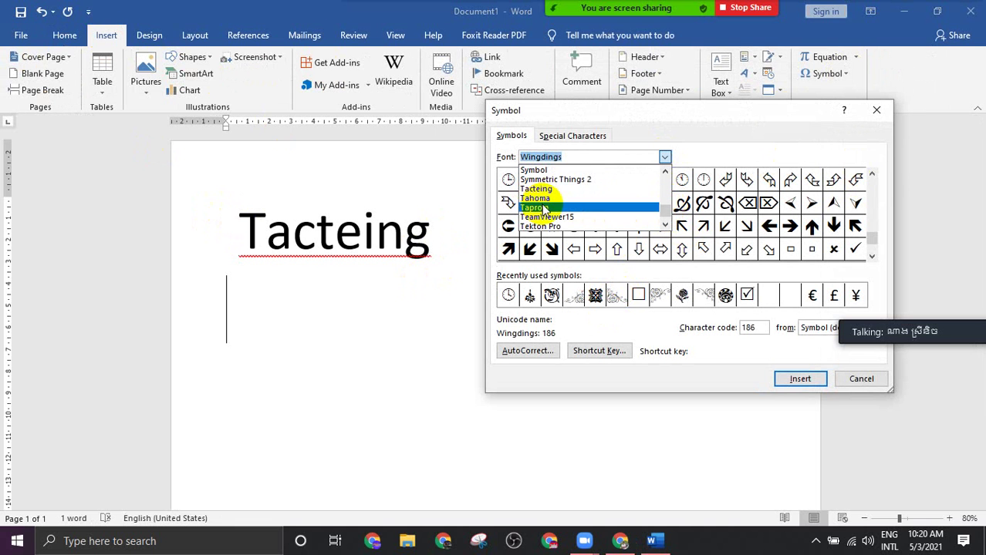
left_click(555, 194)
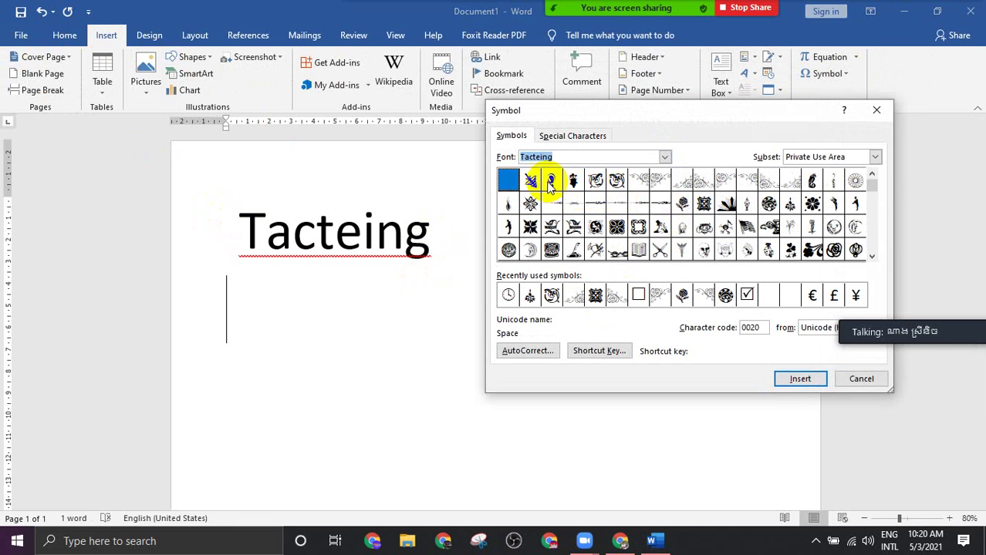
mouse_move(709, 112)
left_mouse_down()
mouse_move(733, 101)
mouse_move(718, 135)
left_mouse_up()
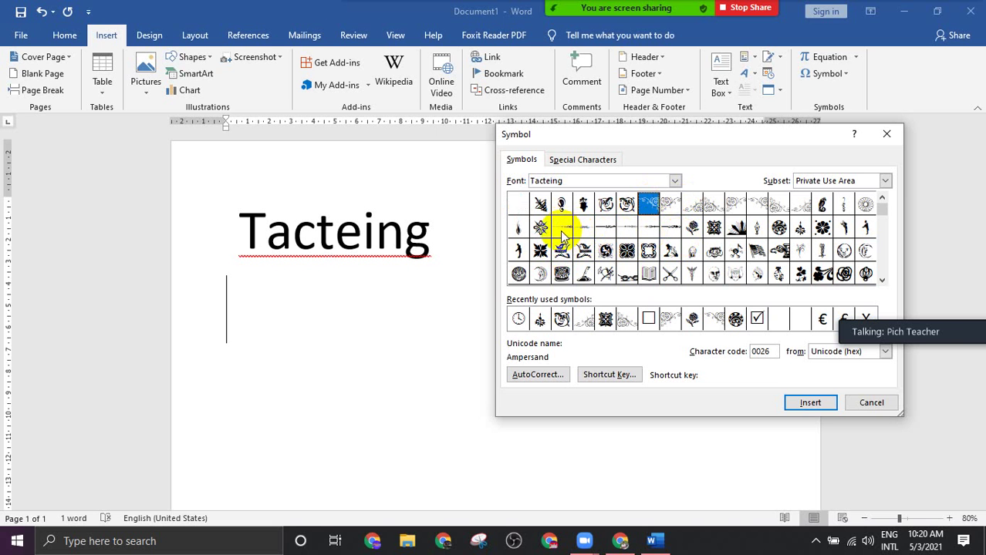
Insert a divider, a star-flower and a second divider ornament, then close the dialog
left_click(809, 402)
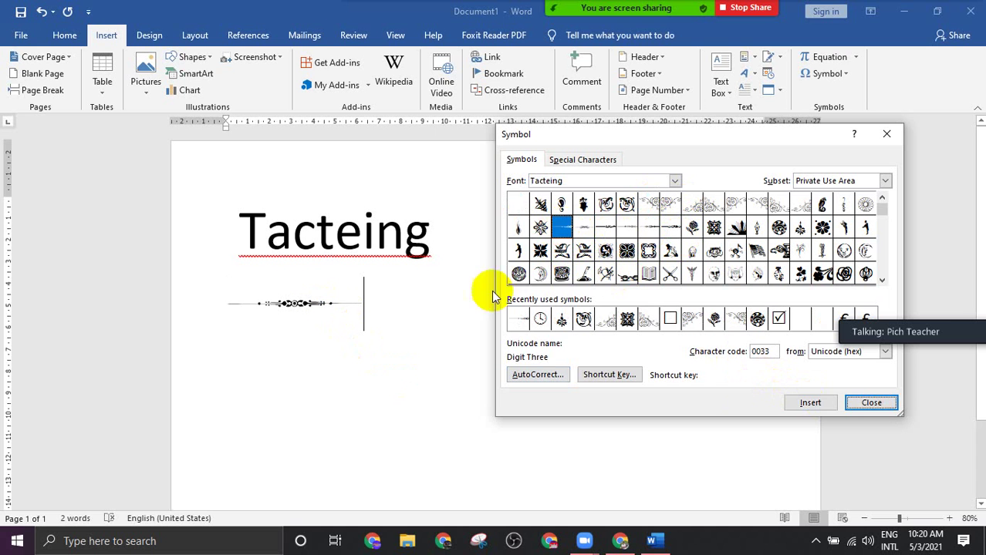
left_click(541, 227)
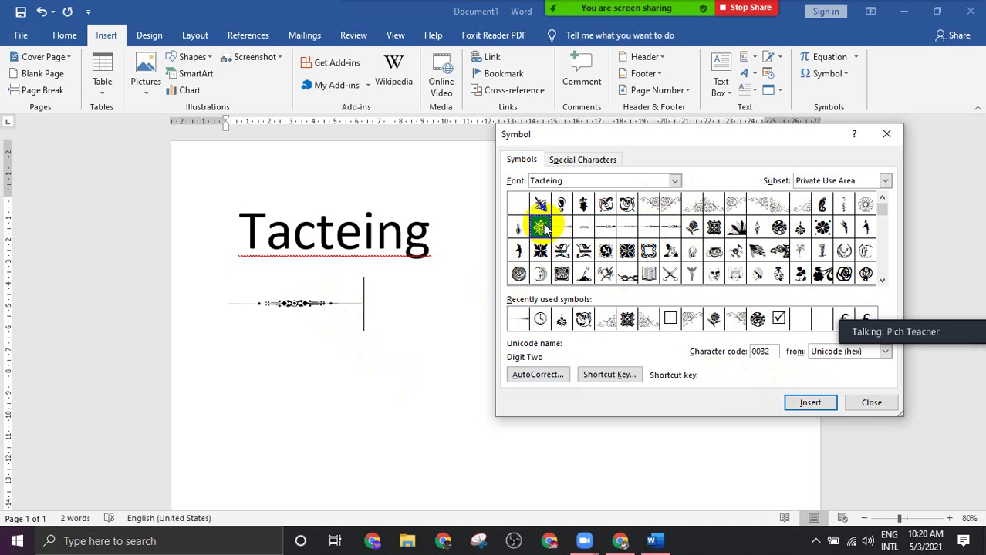
left_click(807, 403)
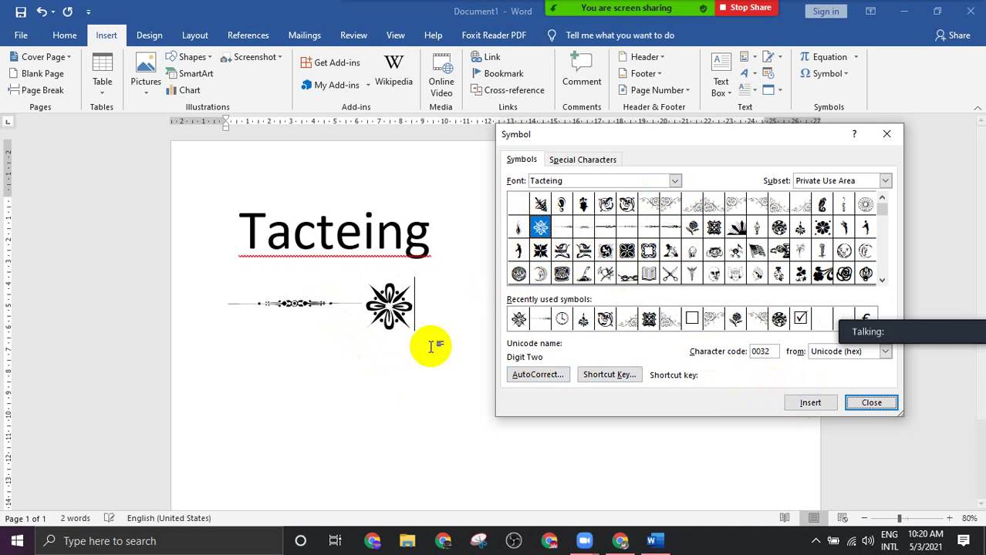
left_click(583, 227)
left_click(562, 227)
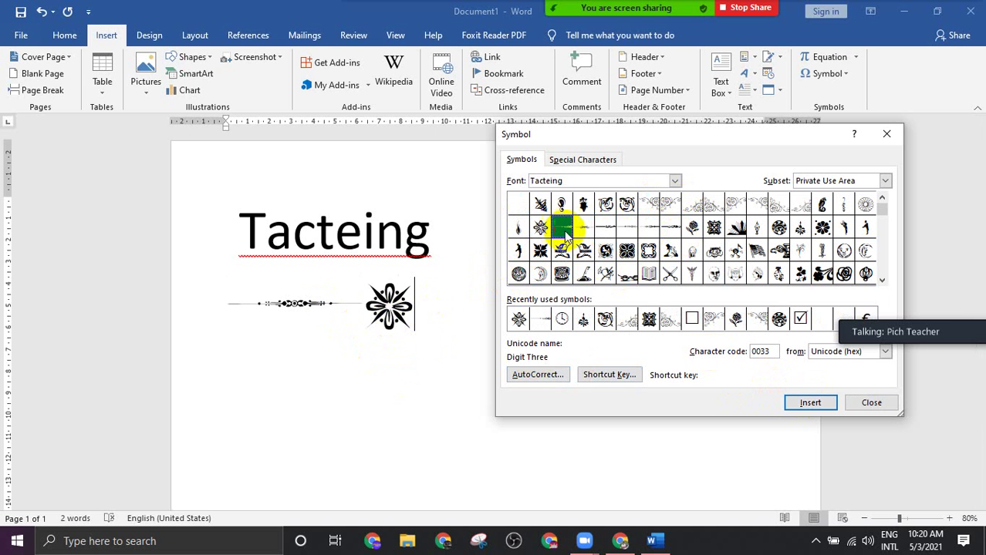
left_click(807, 403)
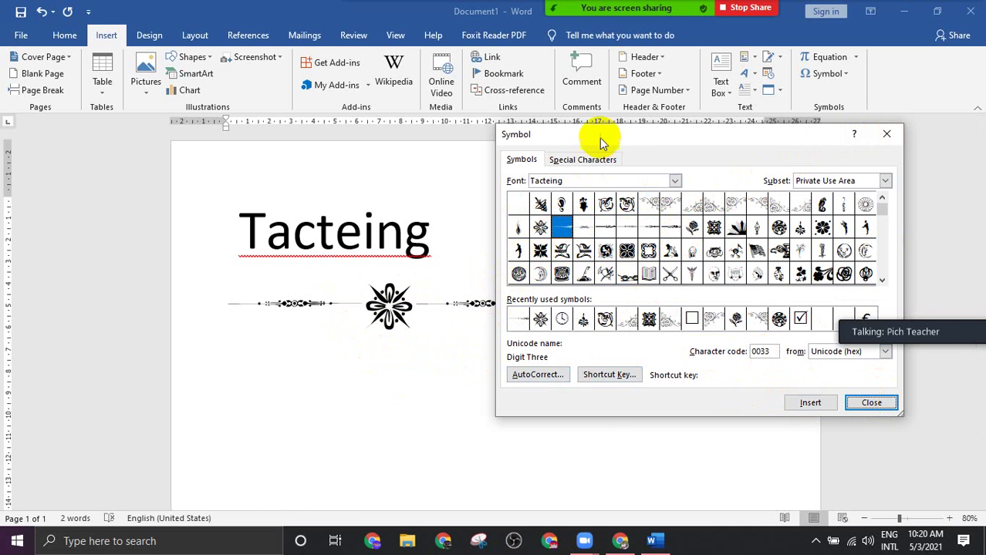
left_click_drag(601, 141, 716, 107)
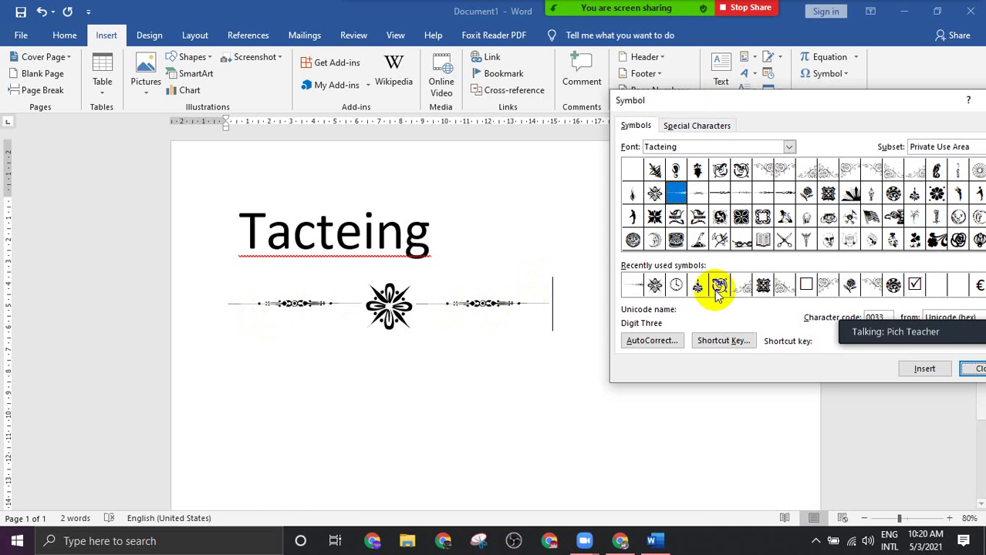
left_click_drag(912, 101, 619, 105)
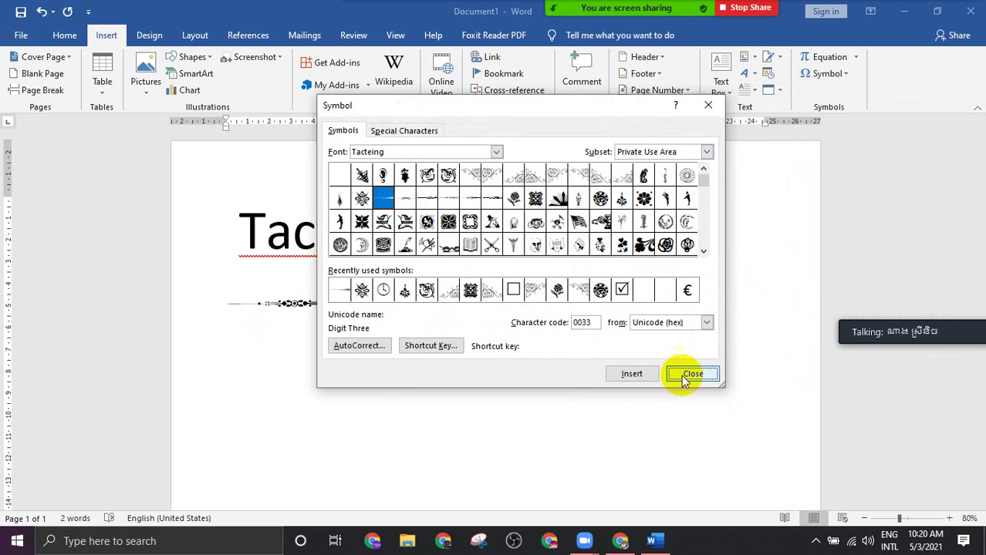
left_click(706, 376)
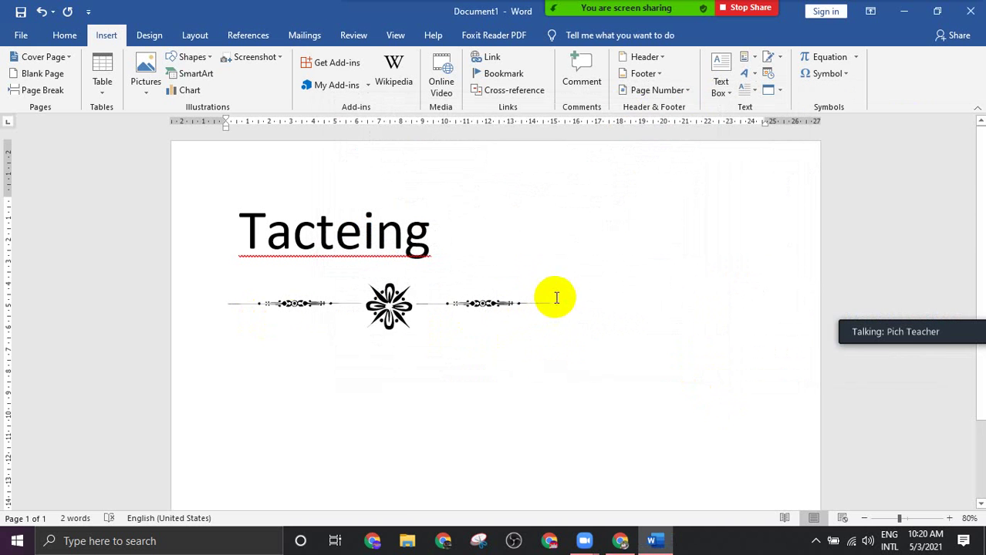
Colour the right and left divider ornaments red around the star-flower
left_click_drag(557, 297, 244, 303)
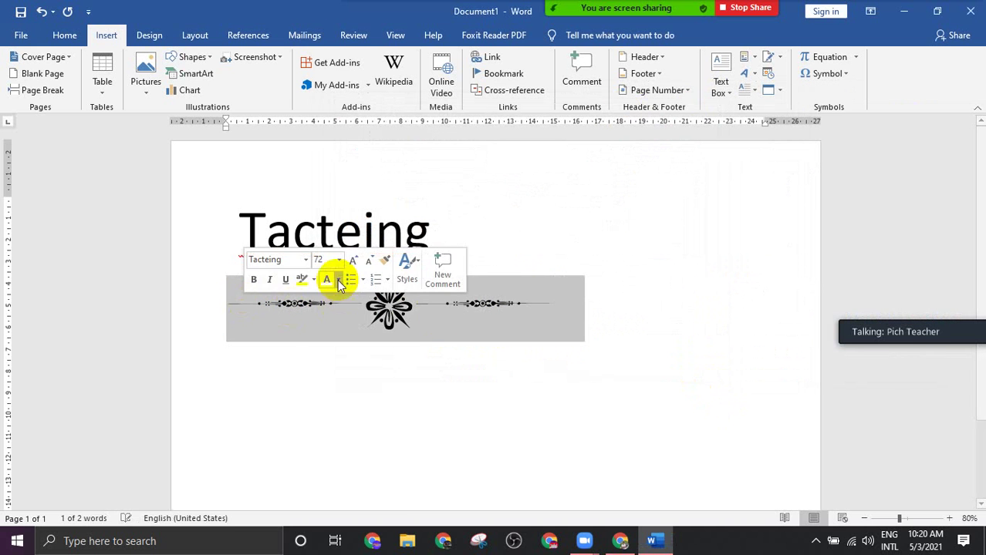
left_click(562, 303)
left_click_drag(561, 303, 235, 307)
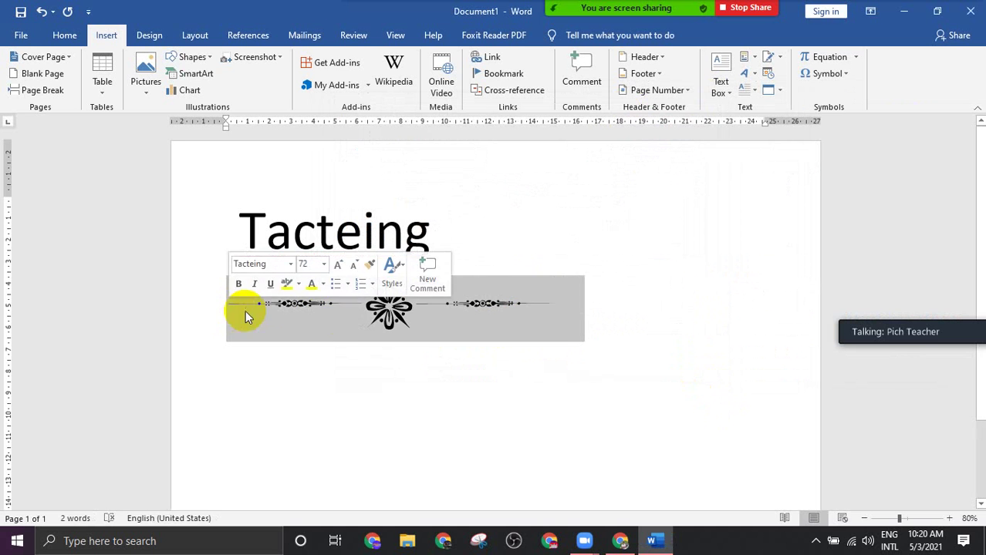
left_click(361, 305)
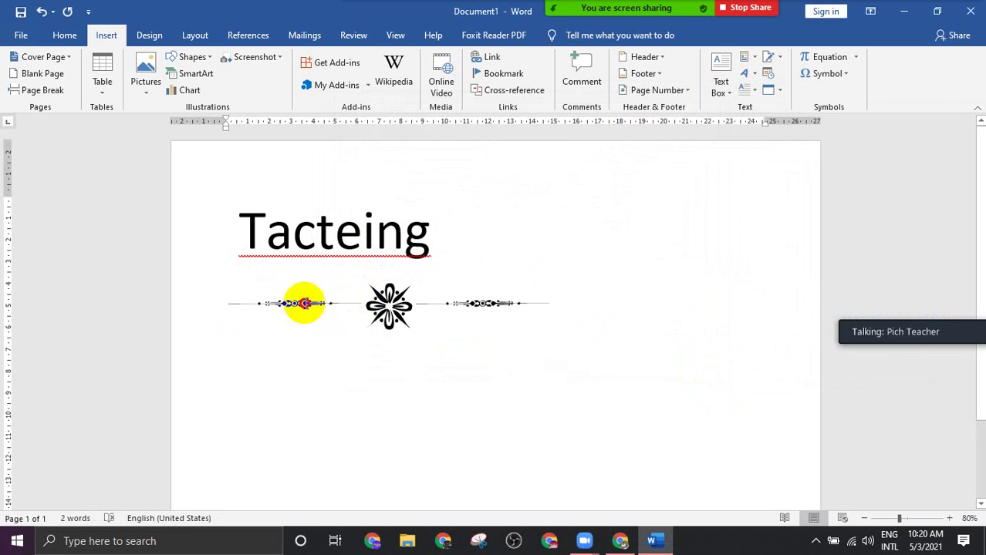
left_click_drag(364, 303, 229, 302)
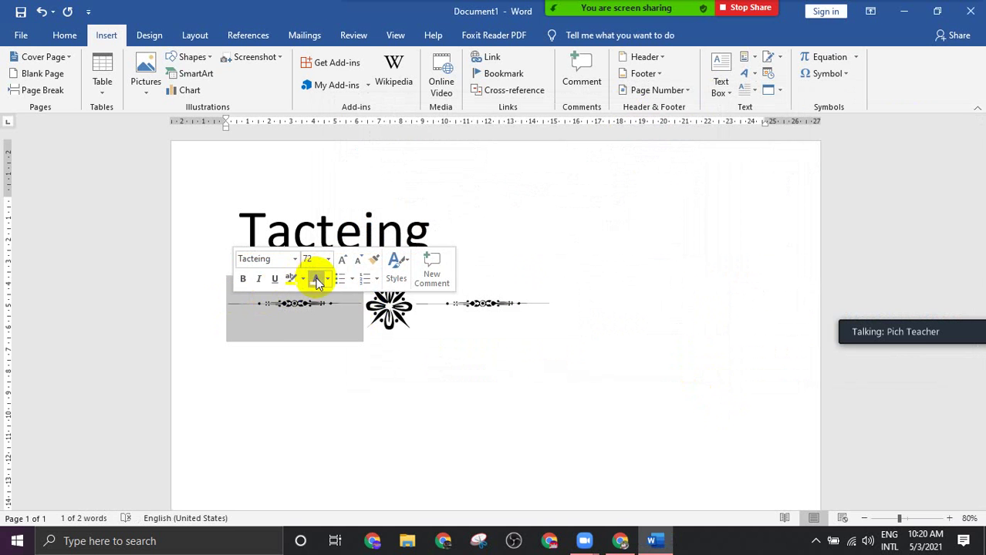
left_click(315, 278)
left_click_drag(415, 307, 371, 308)
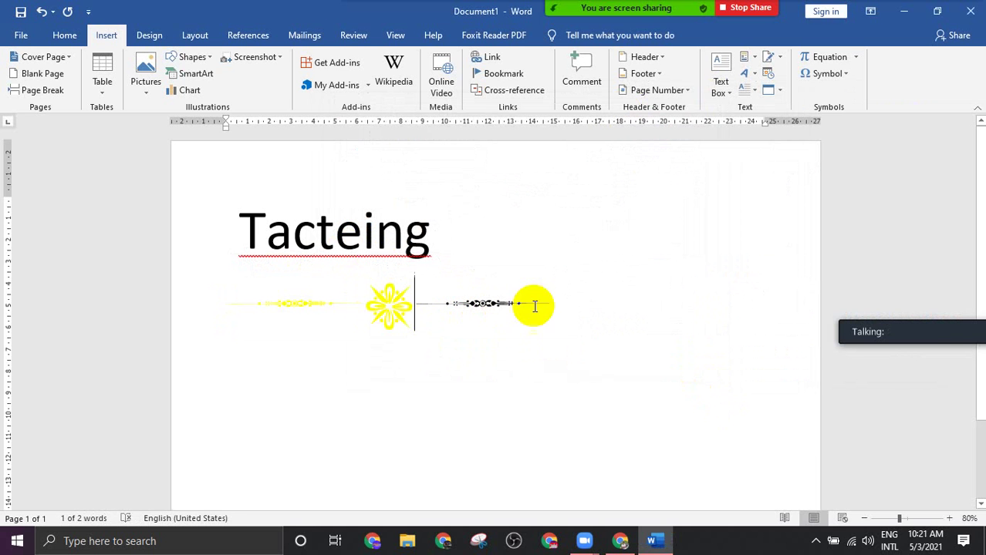
double_click(431, 307)
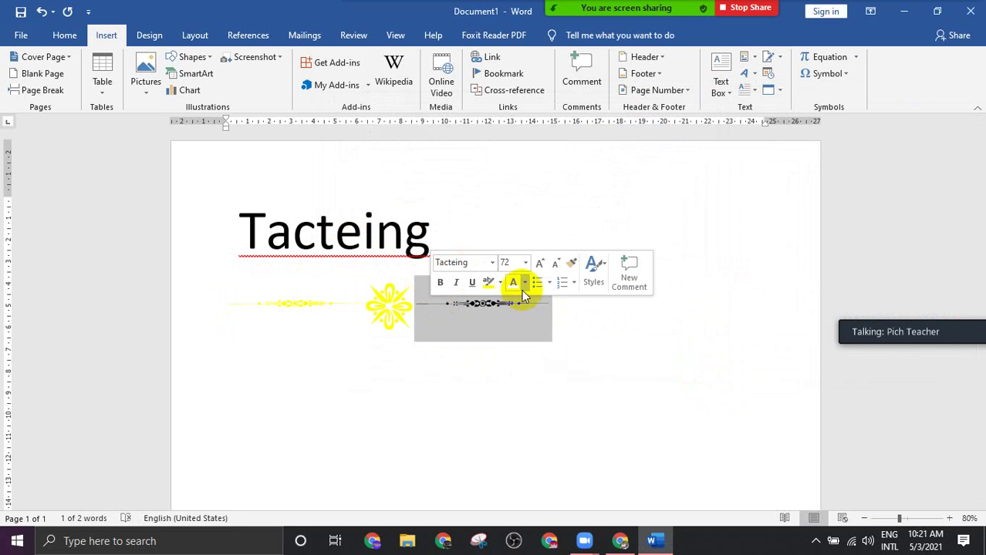
left_click(525, 283)
left_click(512, 413)
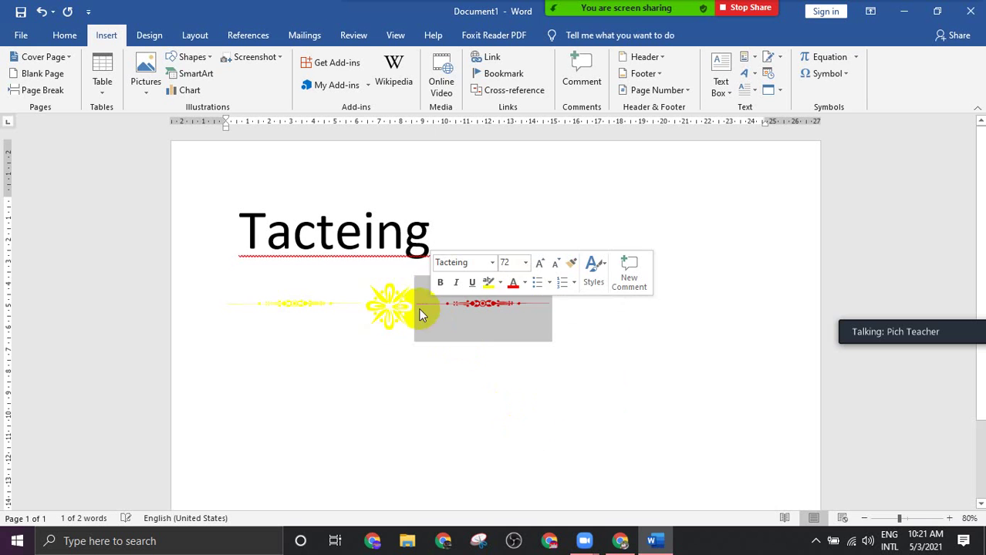
left_click_drag(361, 307, 235, 308)
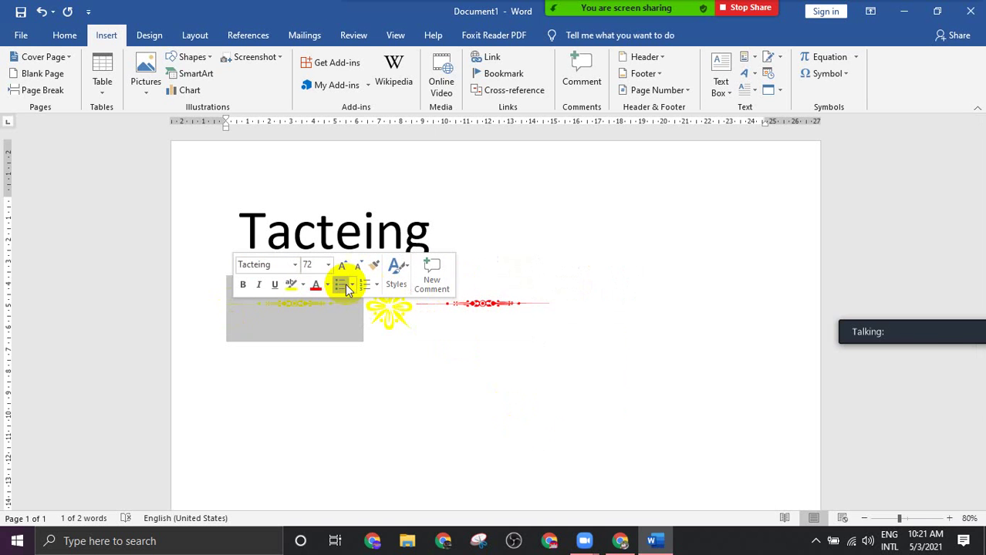
left_click(321, 291)
Clear the ornament selection and place the caret right after the Tacteing heading
left_click(432, 328)
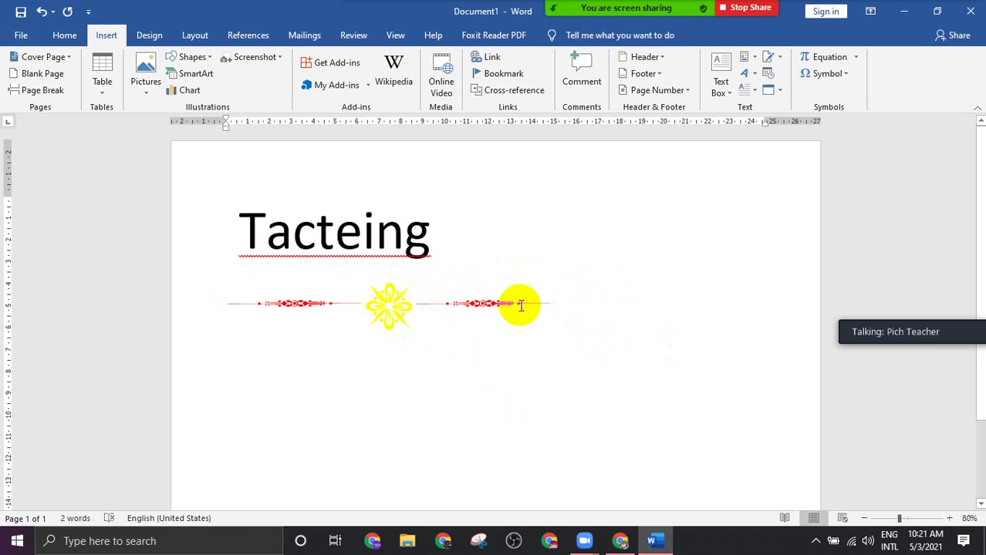
left_click(552, 305)
left_click_drag(432, 243, 237, 244)
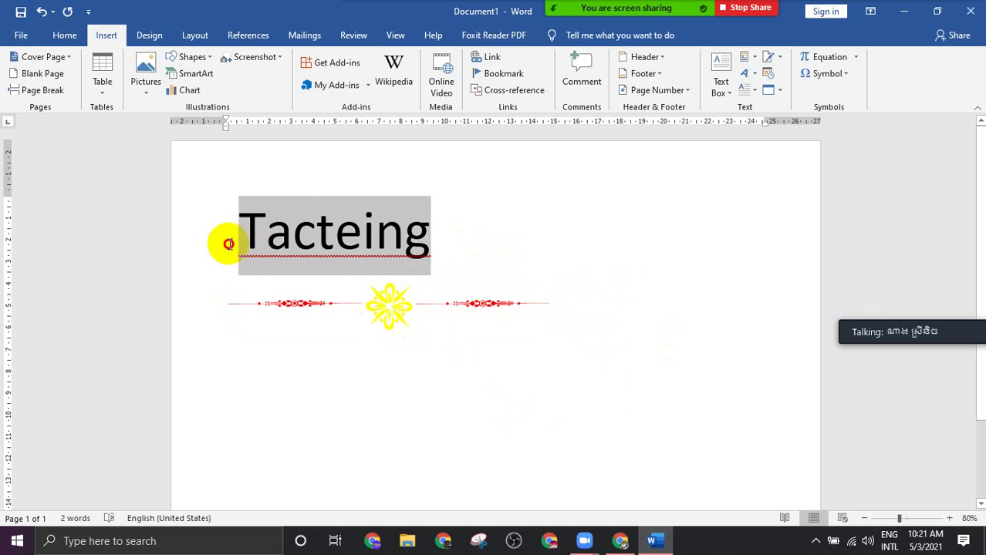
left_click_drag(442, 236, 227, 246)
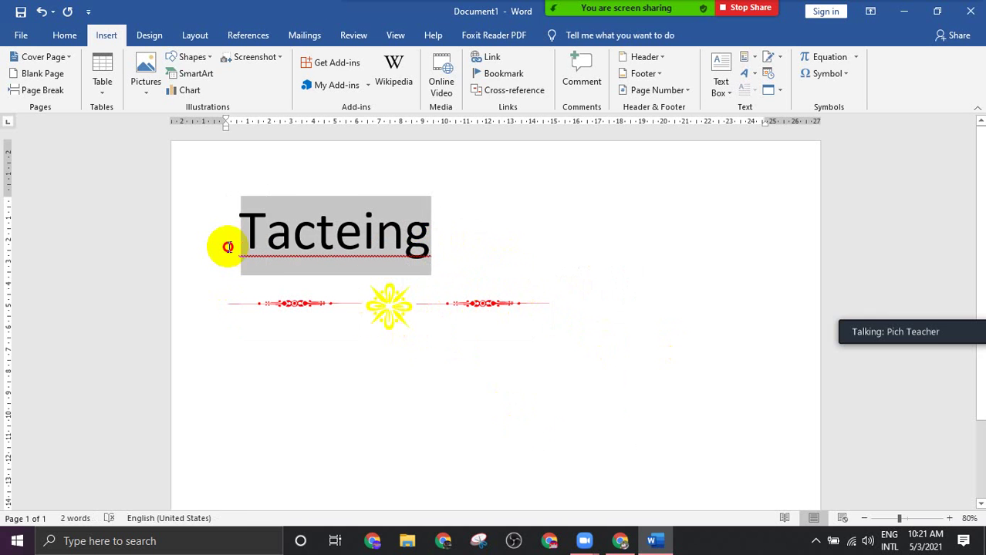
left_click(470, 246)
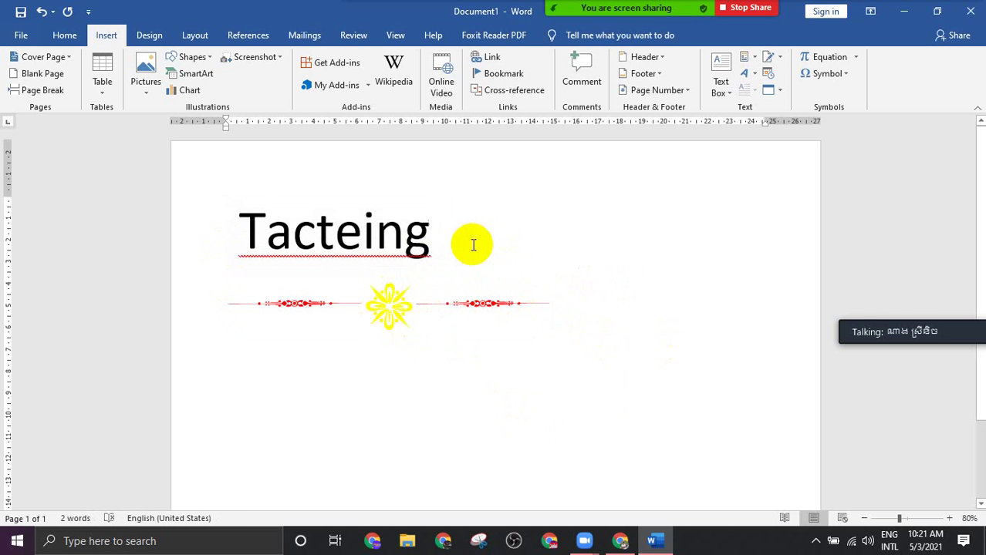
Replace Tacteing with the Khmer title ព្រះរាជាណាចក្រកម្ពុជា using the Khmer keyboard, then select it
key("BackSpace")
key("BackSpace")
key("BackSpace")
key("BackSpace")
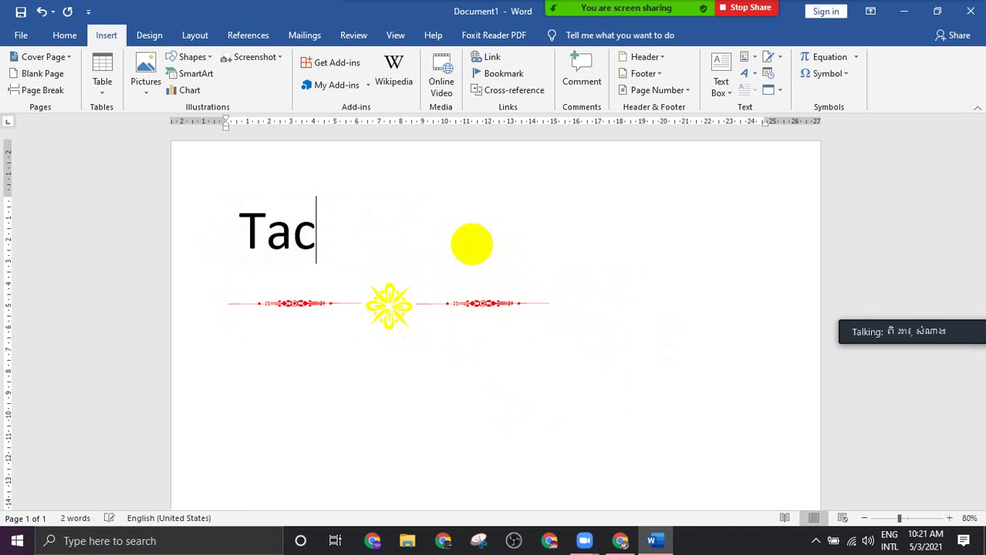
key("super+space")
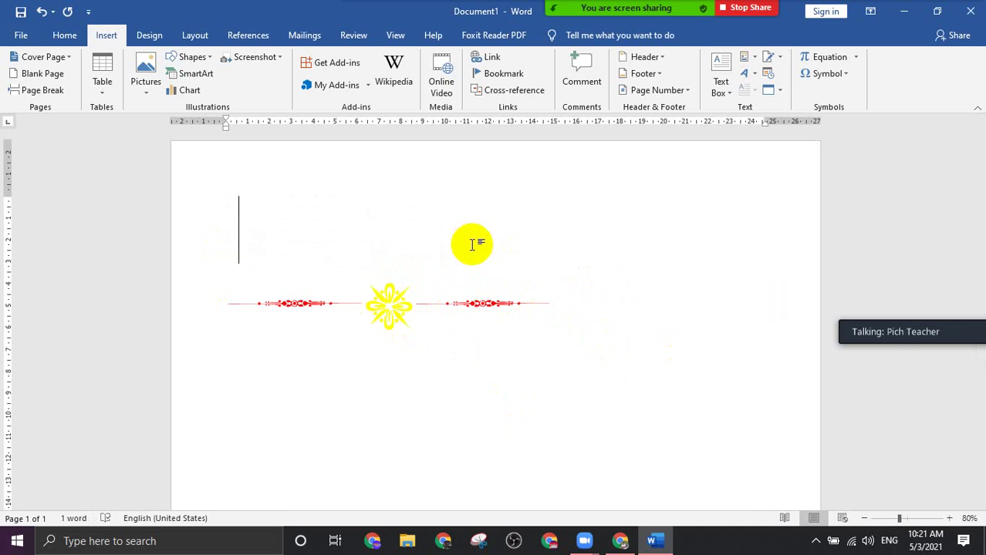
type("ក្រ")
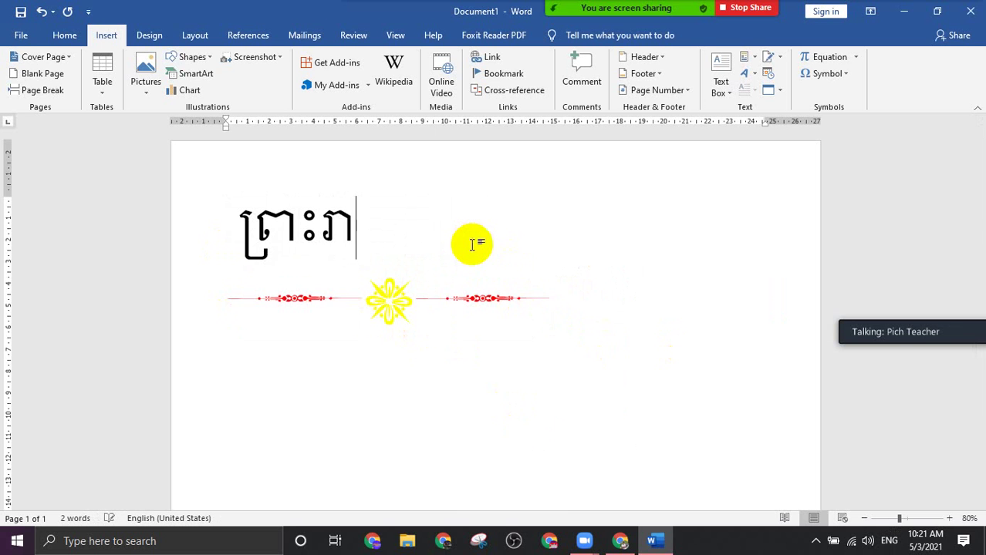
type("ាជាណាចក្រកម្ពុជា")
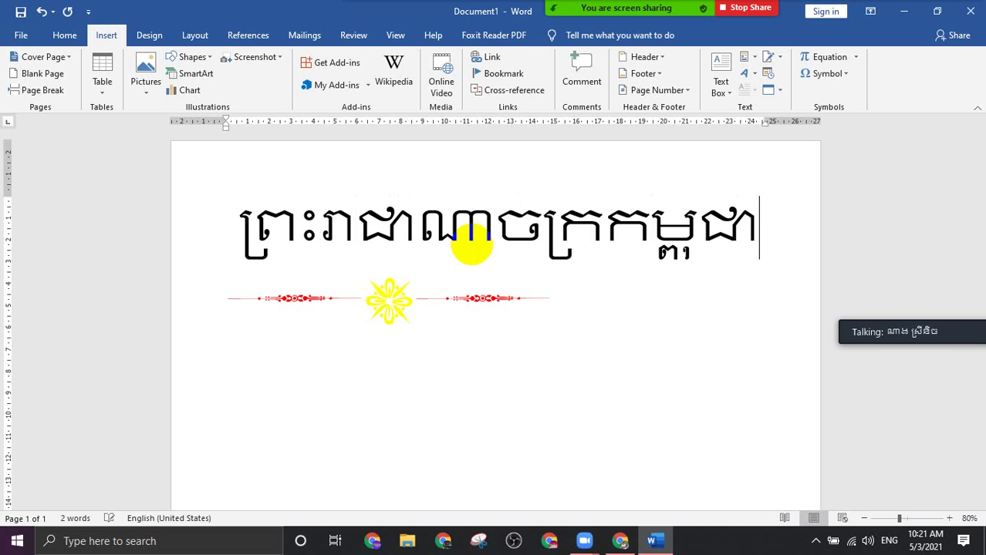
left_click_drag(759, 232, 206, 231)
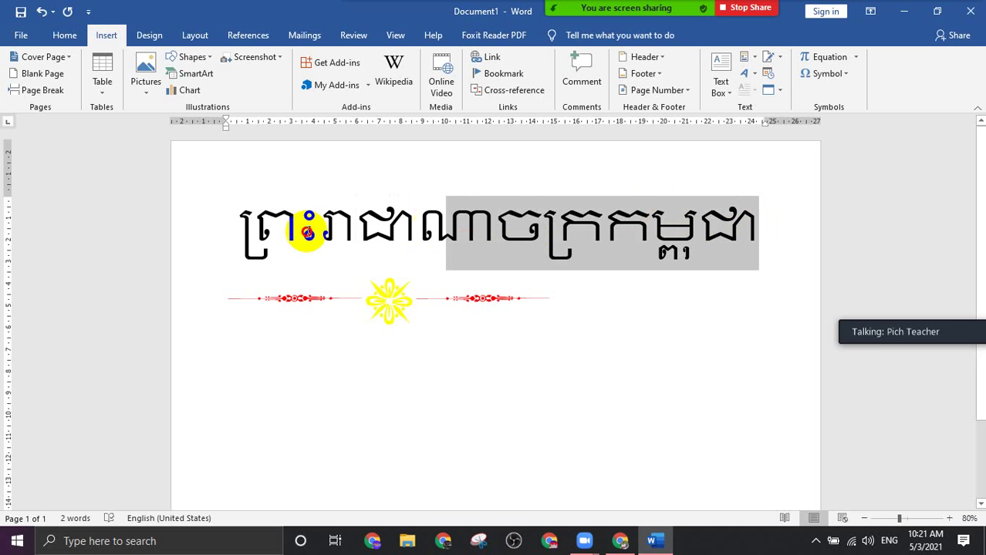
Apply the AKbalthom Moul2 font to the Khmer title and adjust its size with Shrink/Grow Font
left_click(65, 36)
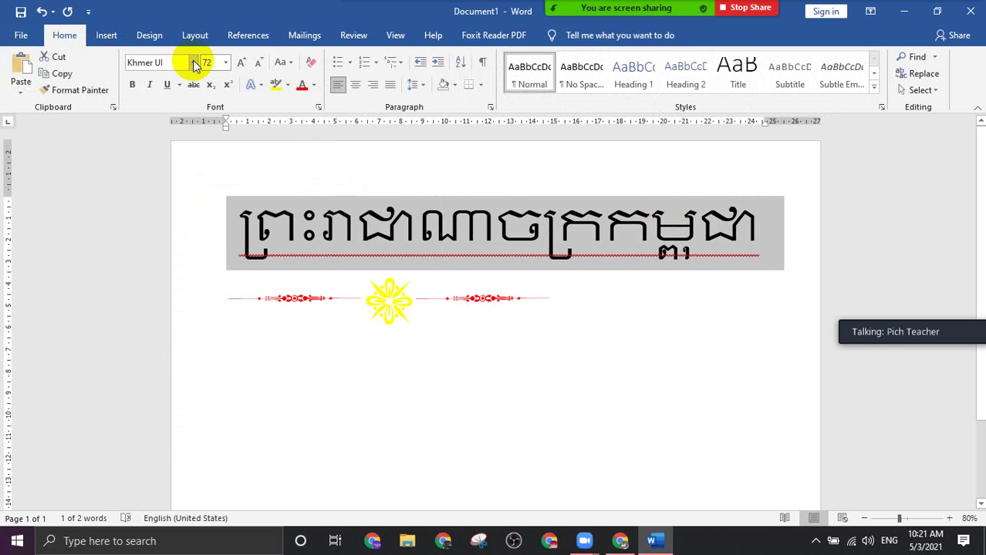
left_click(194, 63)
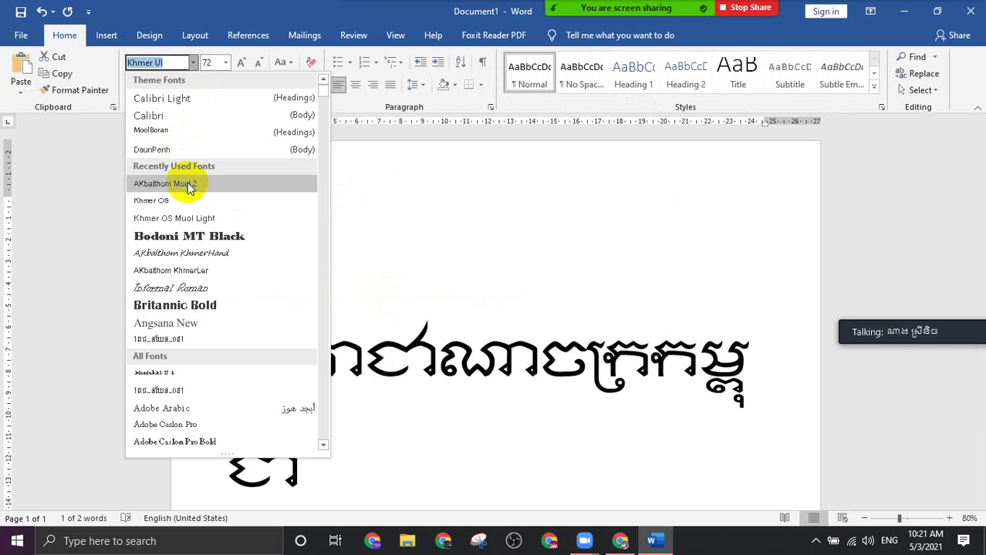
left_click(188, 184)
key("ctrl+a")
left_click(260, 63)
left_click(260, 63)
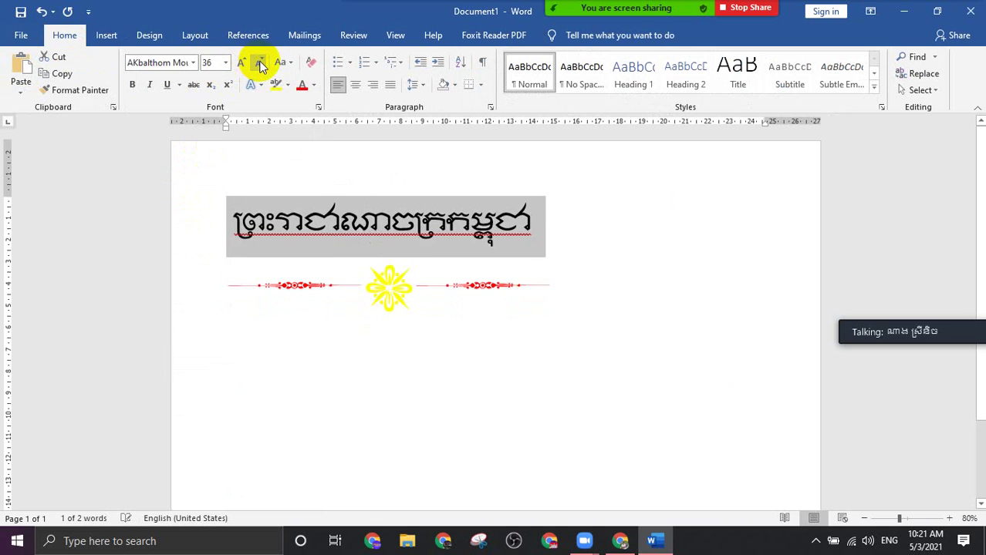
left_click(241, 62)
left_click(241, 63)
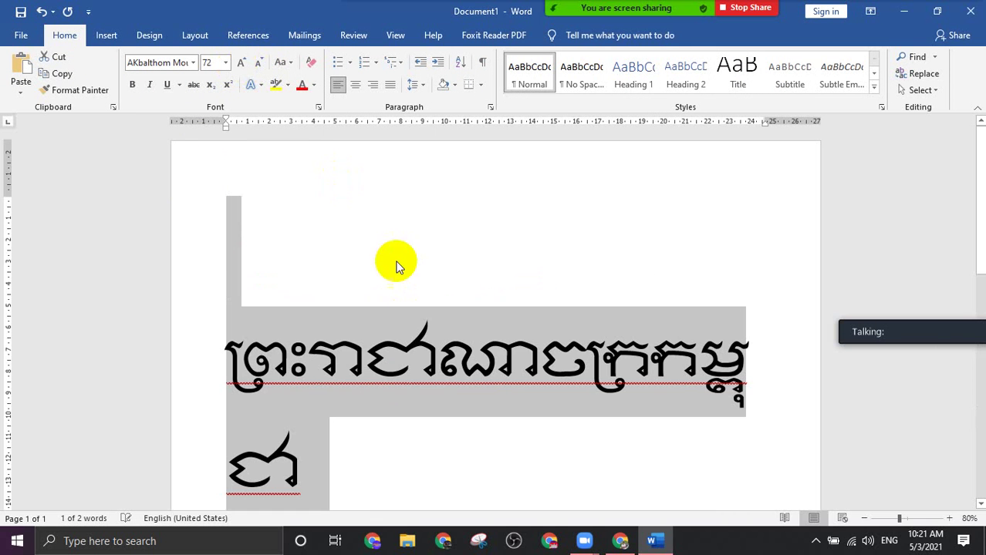
Shrink the title to 48 pt and centre both the title and the ornament line
left_click(259, 63)
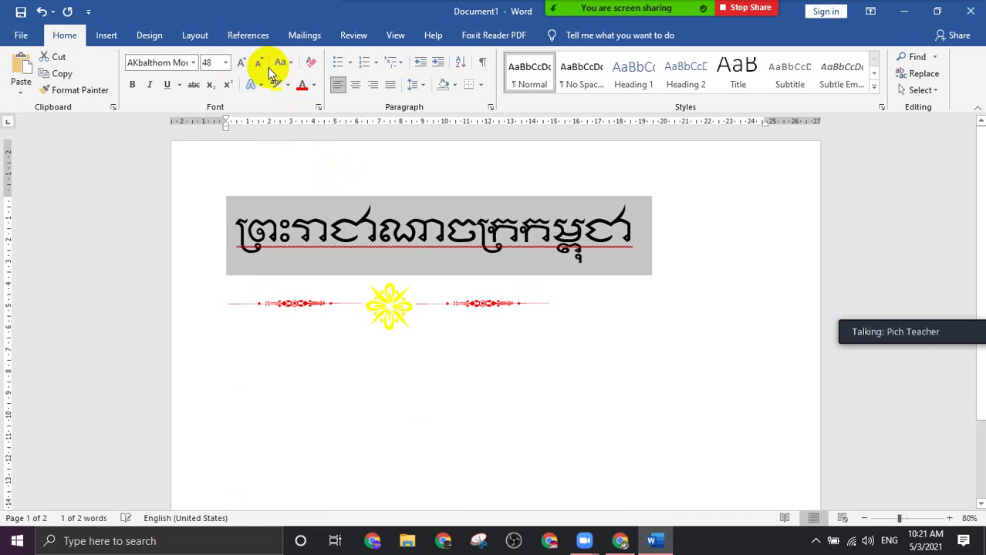
left_click_drag(585, 309, 193, 246)
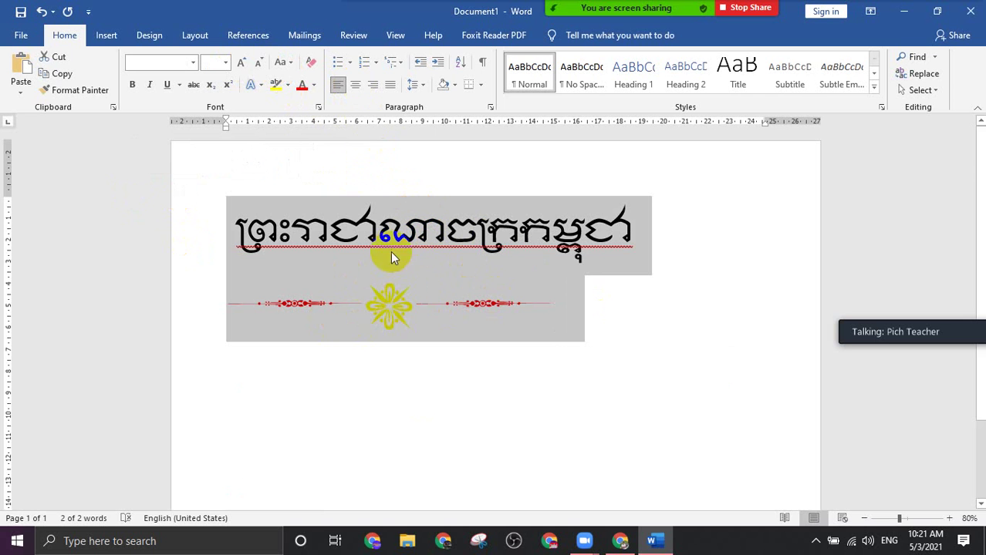
left_click(356, 87)
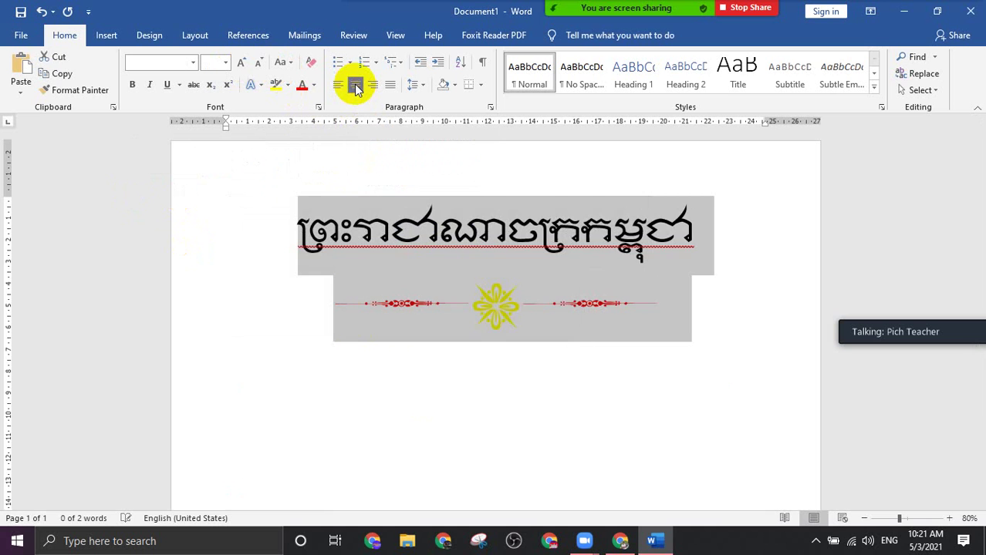
left_click(668, 306)
Set the ornament line to 24 pt, then grow it to 48 pt
left_click_drag(656, 298, 369, 301)
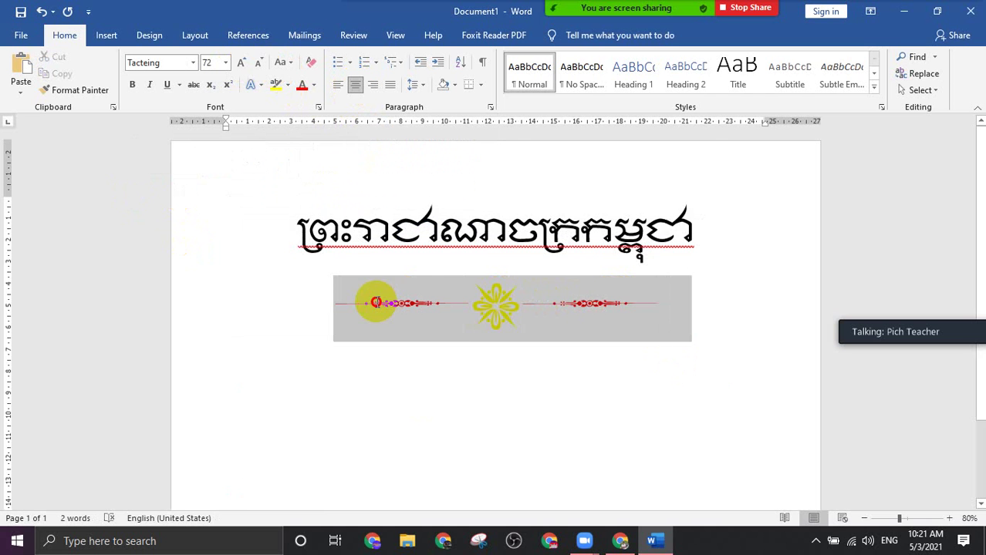
left_click(461, 258)
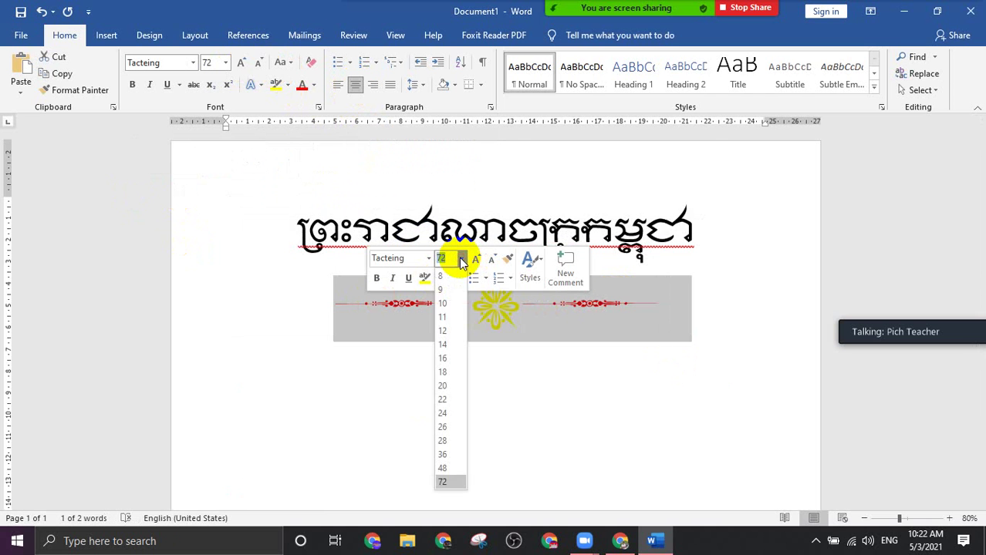
left_click(442, 413)
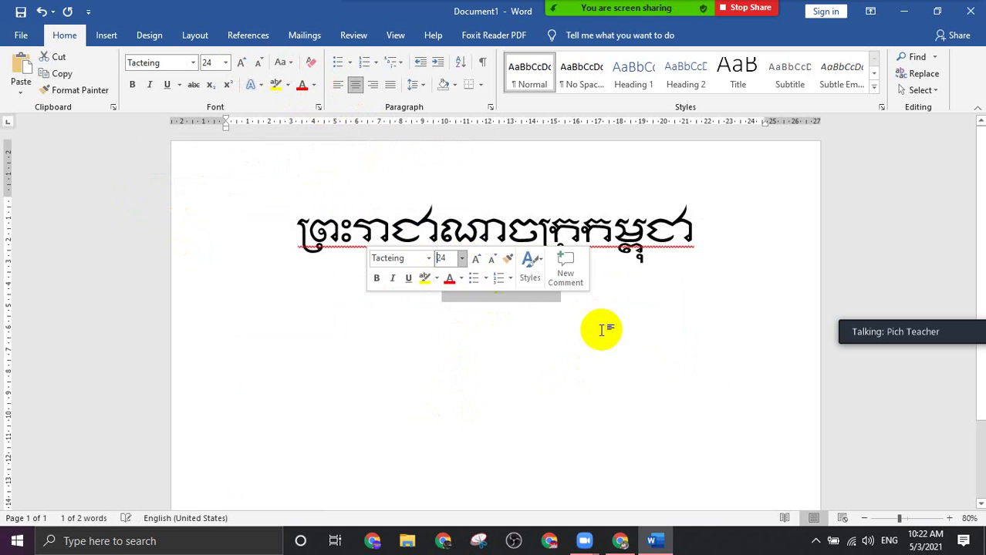
left_click(539, 284)
double_click(543, 283)
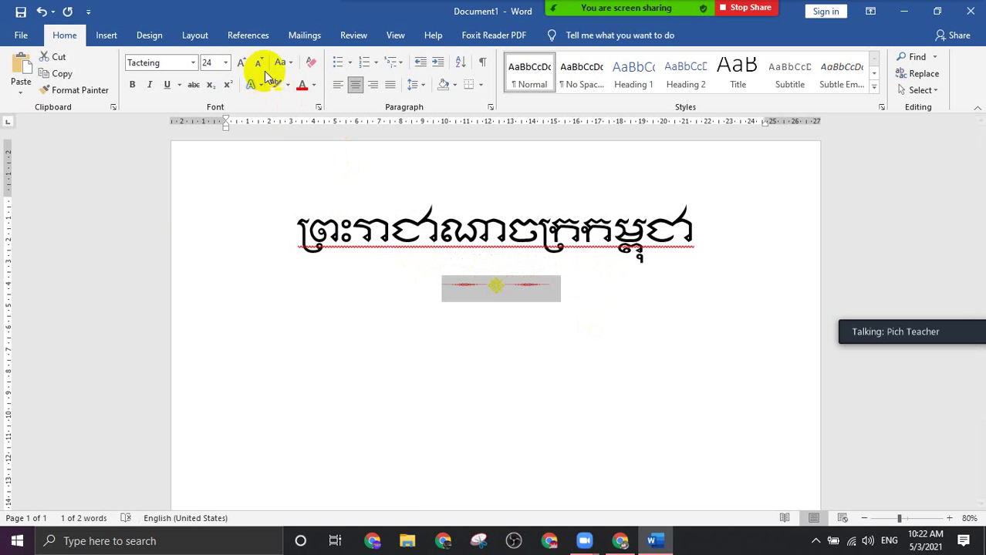
left_click(243, 63)
left_click(244, 62)
left_click(243, 63)
left_click(243, 63)
left_click(638, 306)
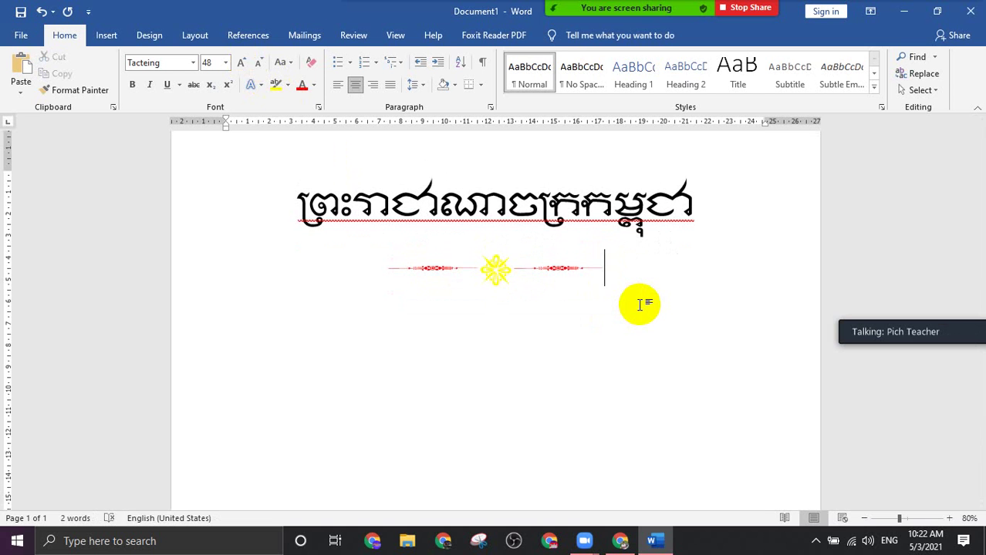
Delete most of the ornament line and open the full Symbol picker from Insert
key("BackSpace")
key("BackSpace")
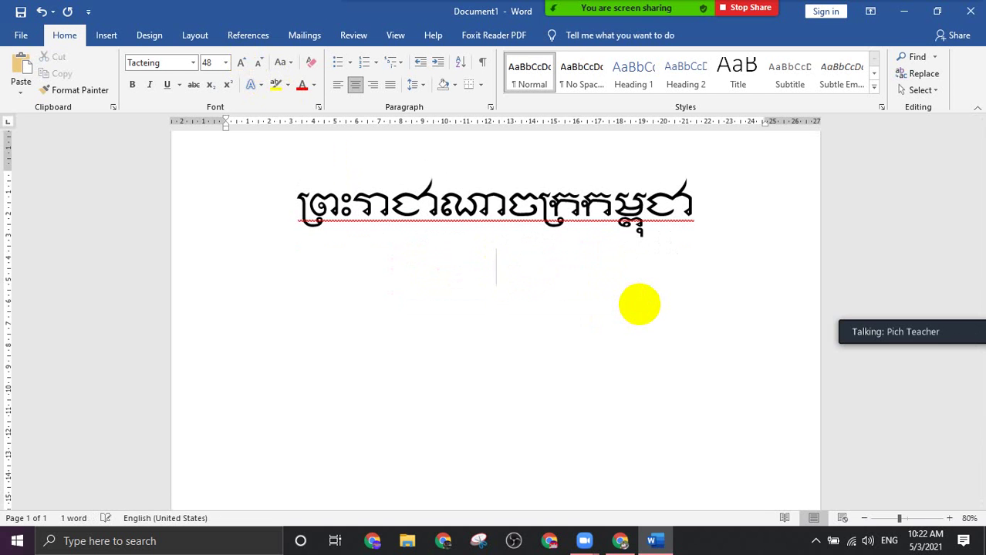
left_click(107, 36)
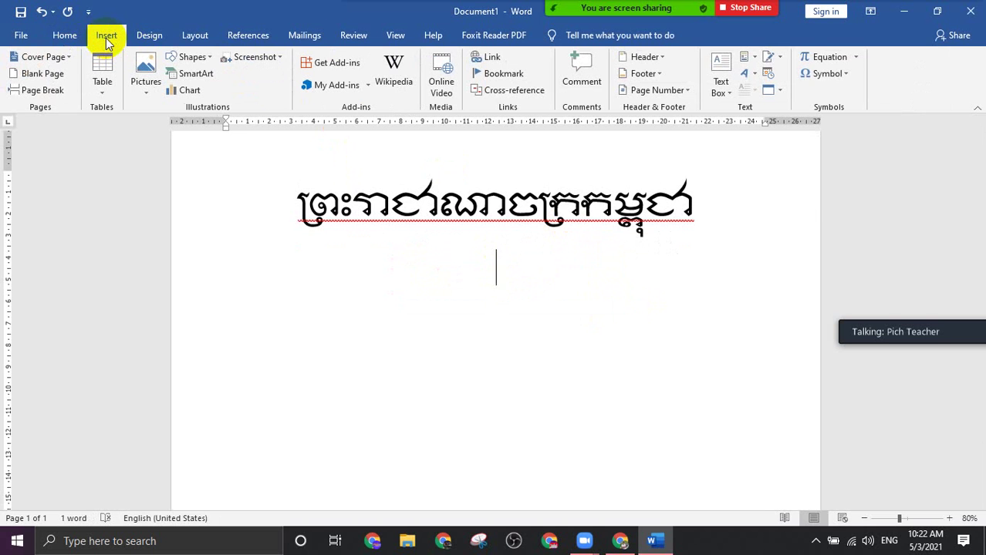
left_click(845, 75)
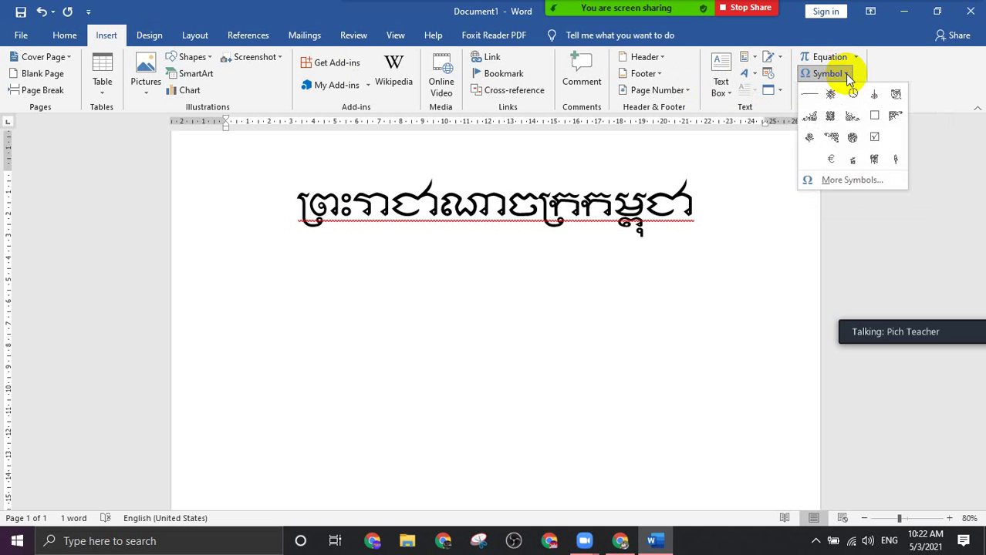
left_click(879, 182)
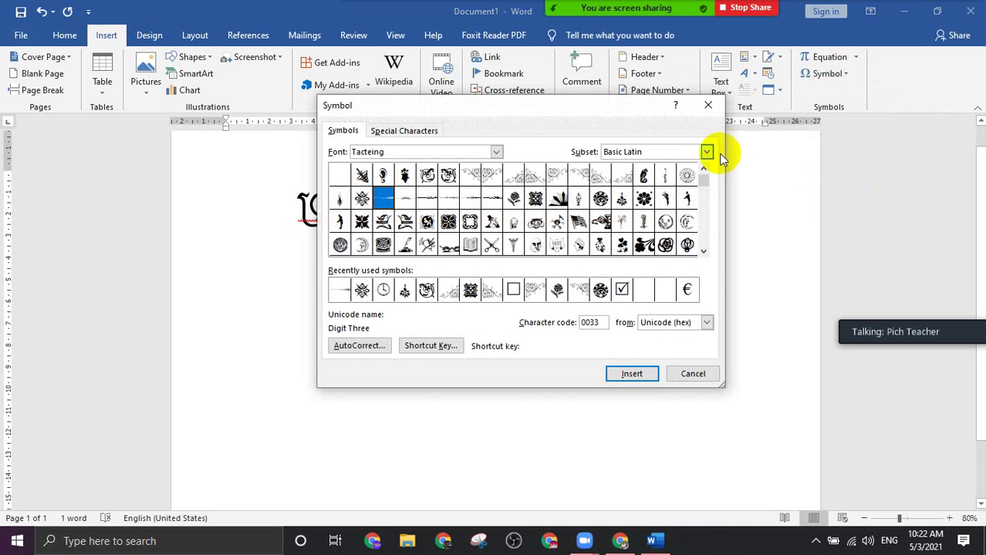
mouse_move(548, 108)
left_mouse_down()
mouse_move(746, 67)
mouse_move(810, 82)
left_mouse_up()
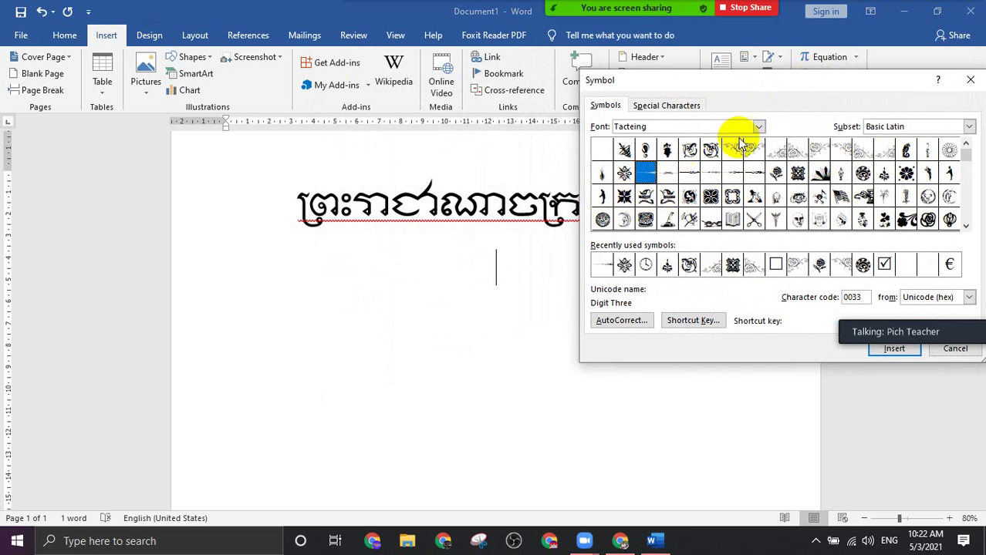
Try Script MT Bold, then switch the symbol font to Tacteing
left_click(759, 127)
scroll(637, 185, "up", 5)
left_click(640, 163)
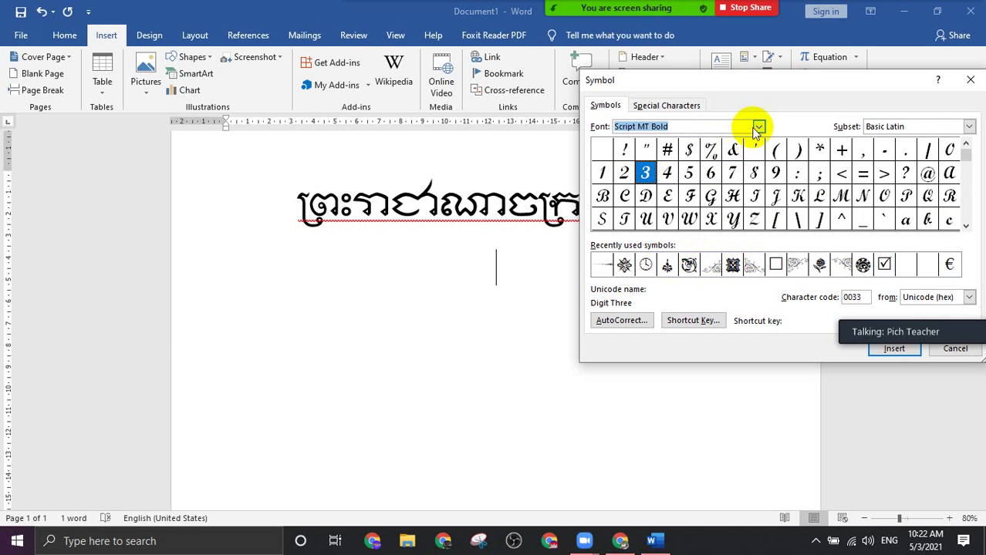
left_click(759, 126)
scroll(669, 172, "down", 1)
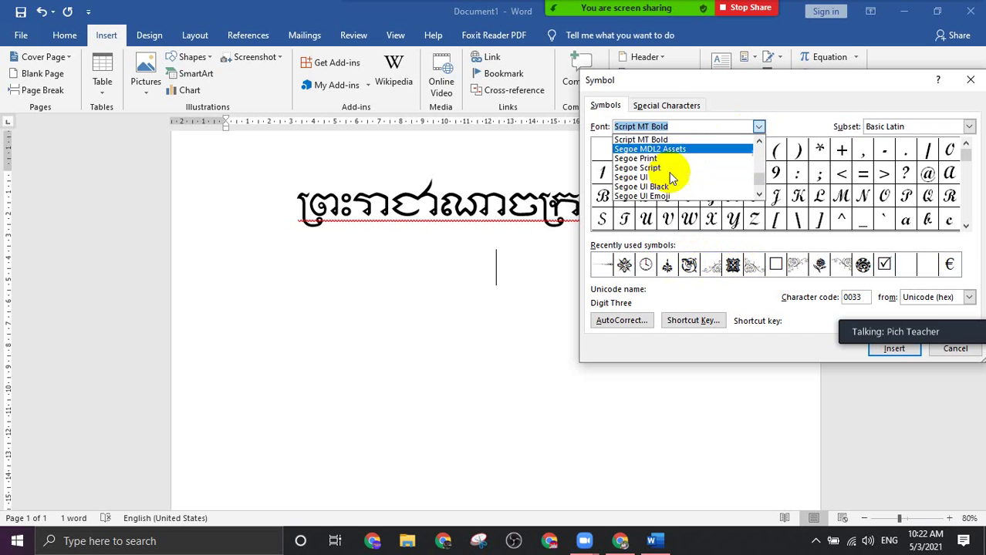
scroll(669, 172, "down", 1)
scroll(669, 176, "down", 1)
scroll(669, 176, "down", 3)
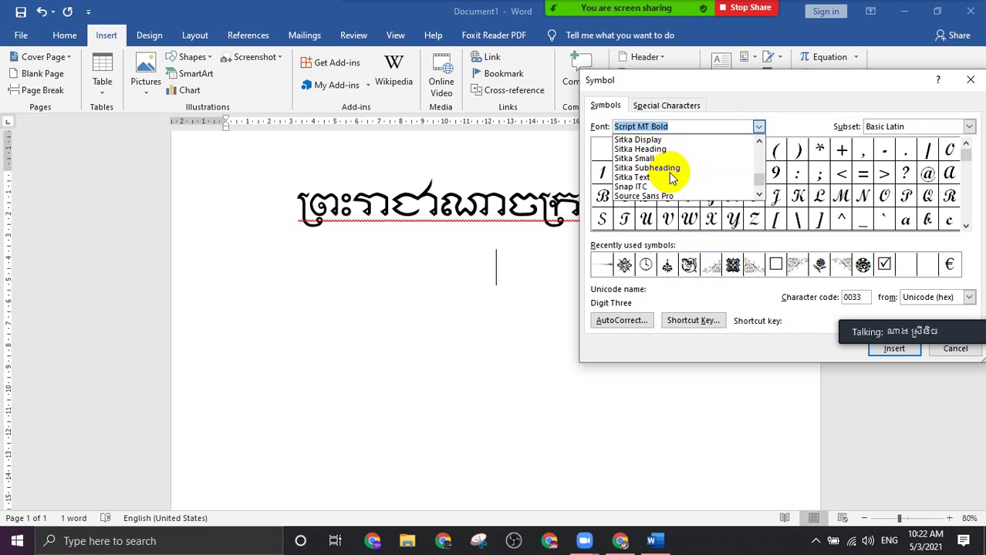
scroll(668, 176, "down", 3)
scroll(668, 176, "down", 2)
scroll(669, 176, "down", 3)
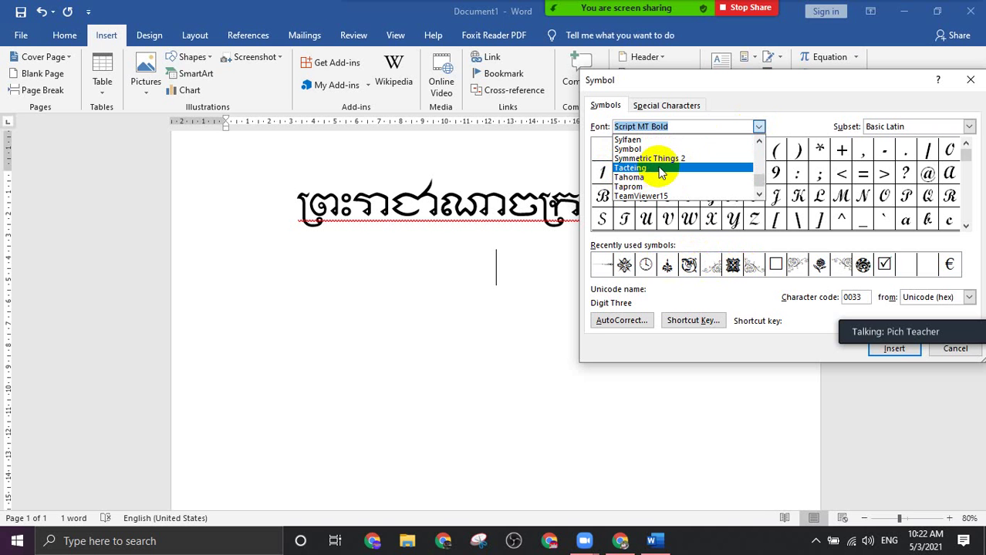
left_click(661, 173)
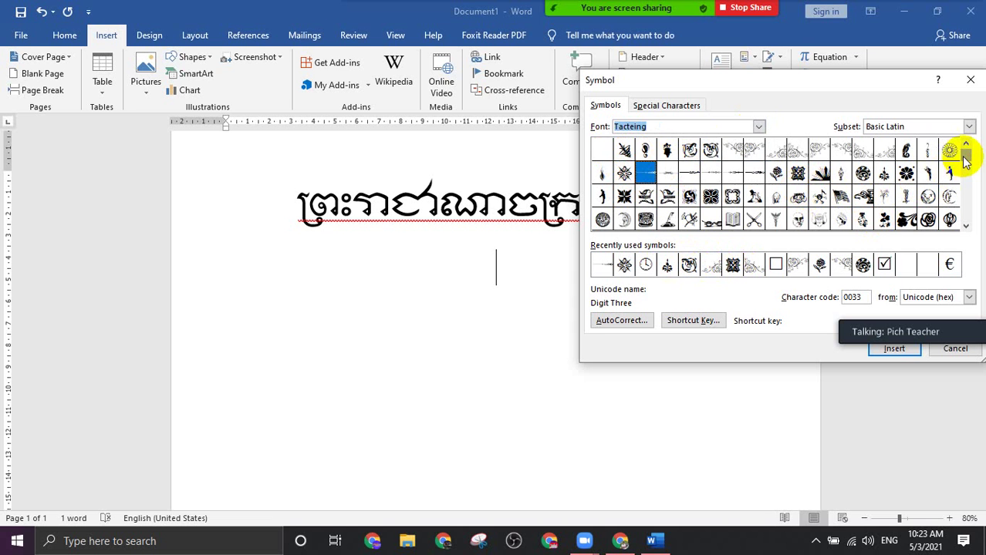
Insert the Tacteing swirl, flower and mirrored swirl ornaments, then close the Symbol dialog
left_click_drag(966, 168, 968, 226)
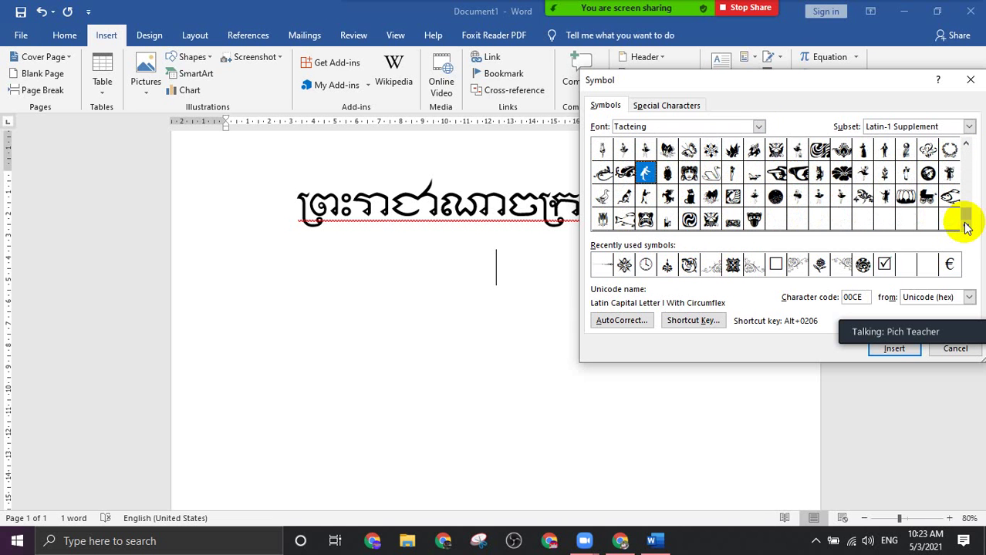
left_click(966, 224)
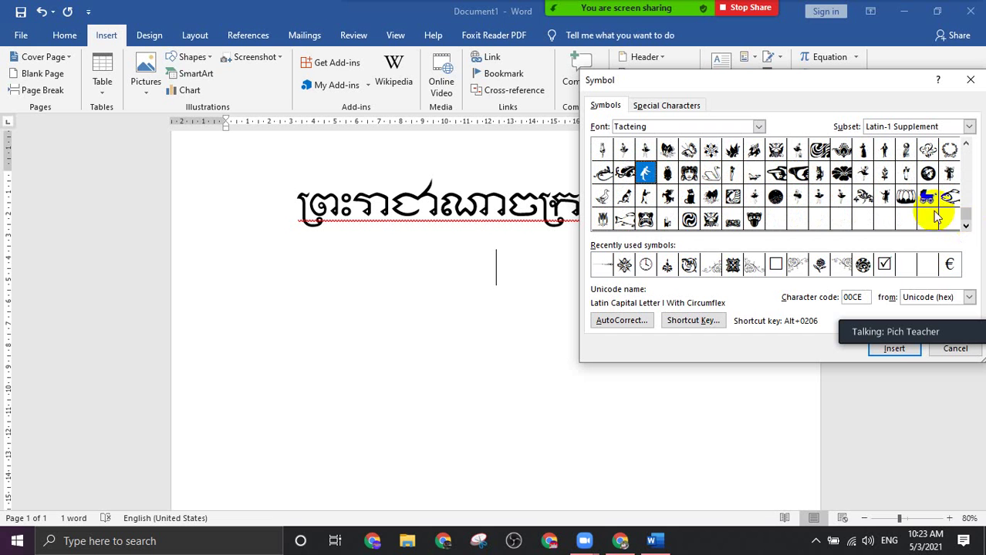
left_click(967, 149)
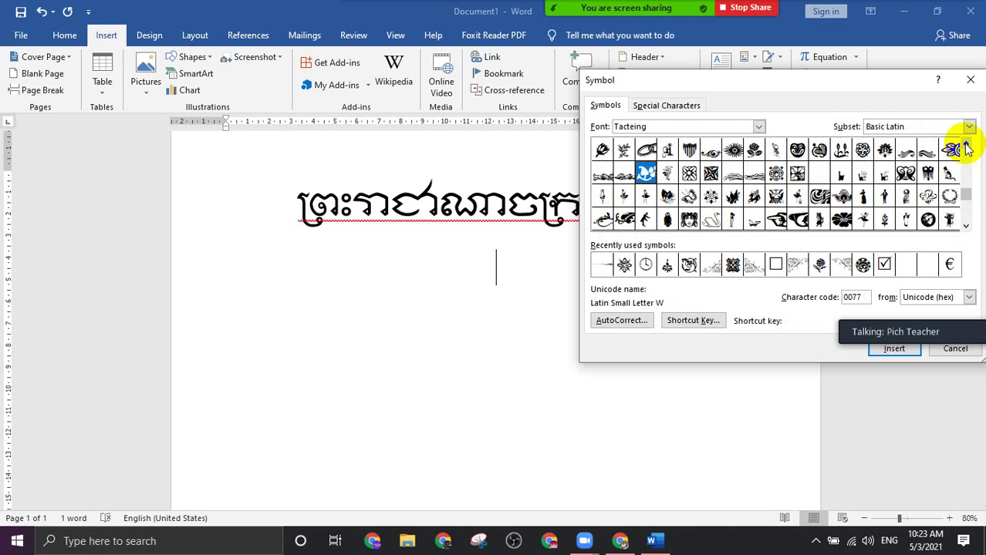
left_click(967, 149)
left_click(906, 173)
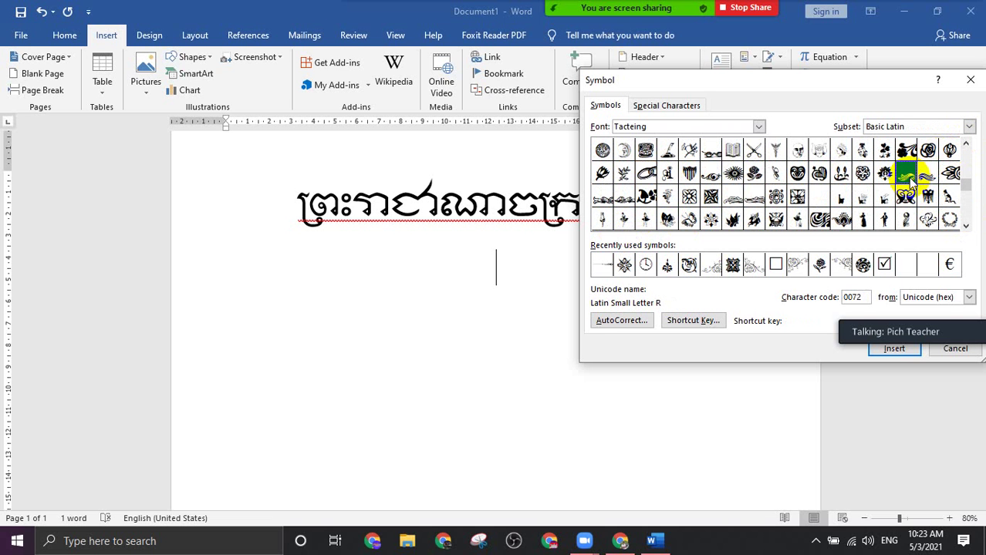
left_click(902, 351)
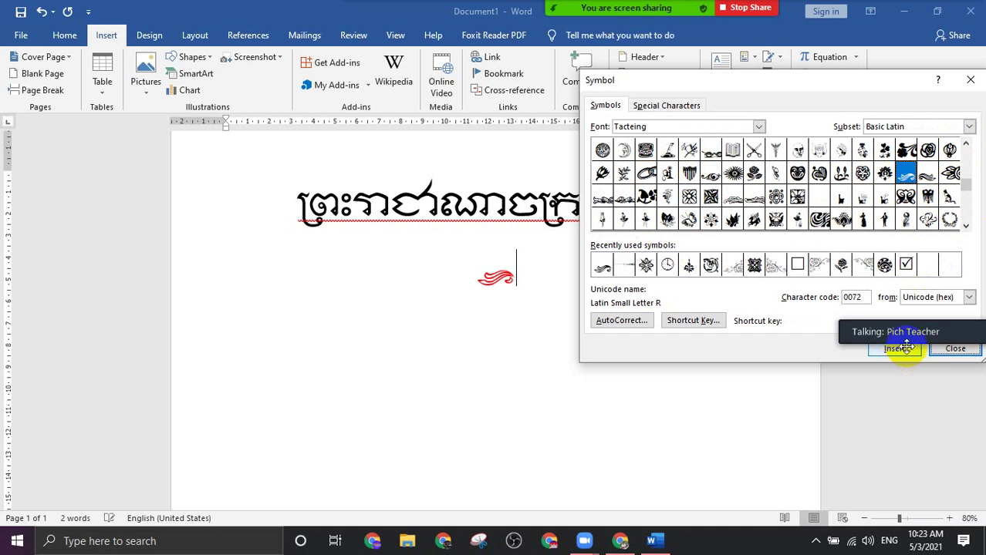
left_click(884, 175)
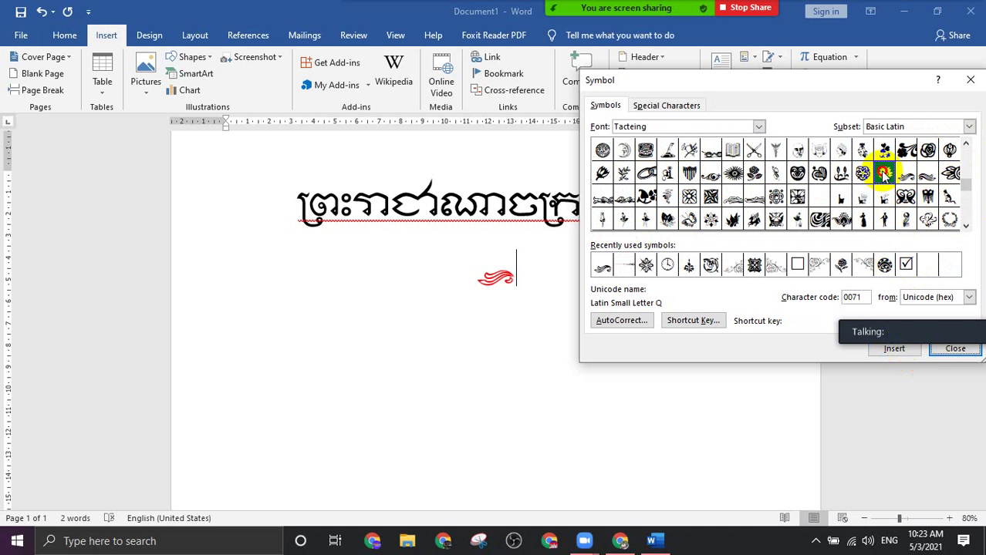
left_click(895, 348)
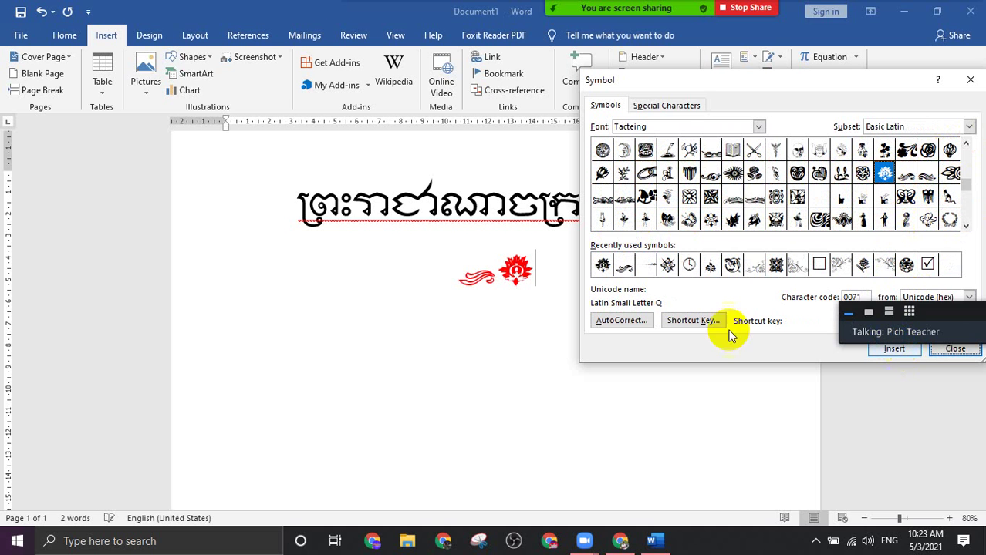
left_click(928, 173)
left_click(894, 348)
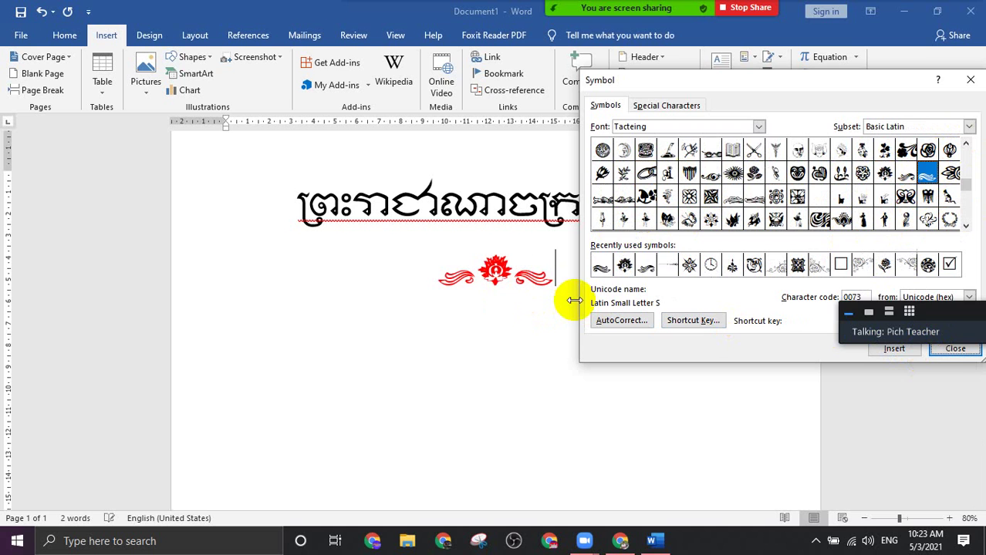
left_click(971, 78)
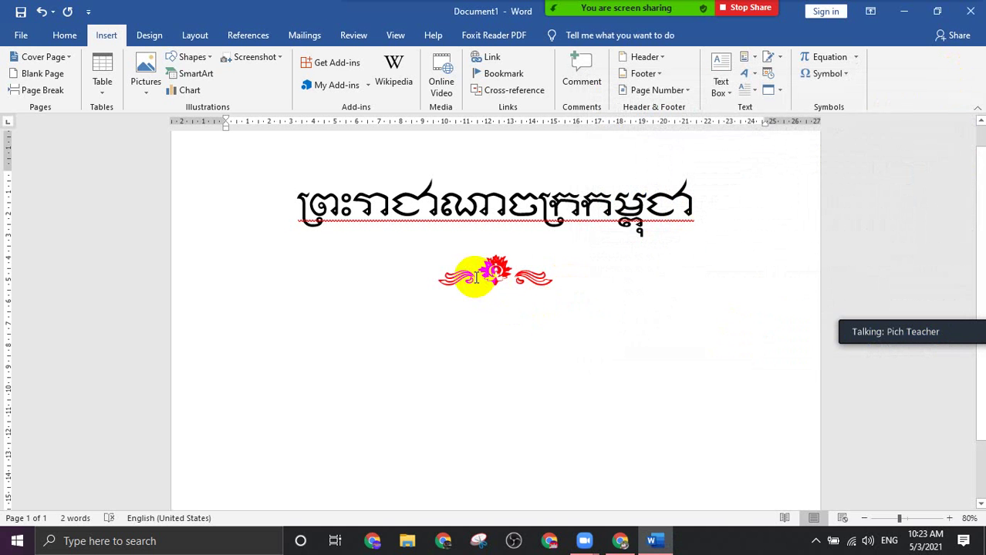
left_click_drag(475, 276, 432, 282)
left_click(494, 274)
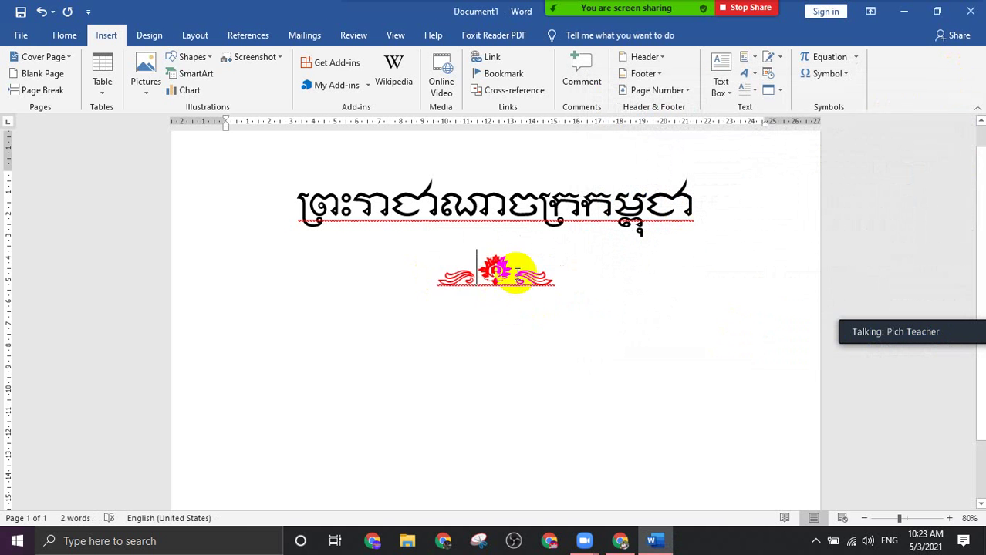
left_click_drag(573, 276, 396, 279)
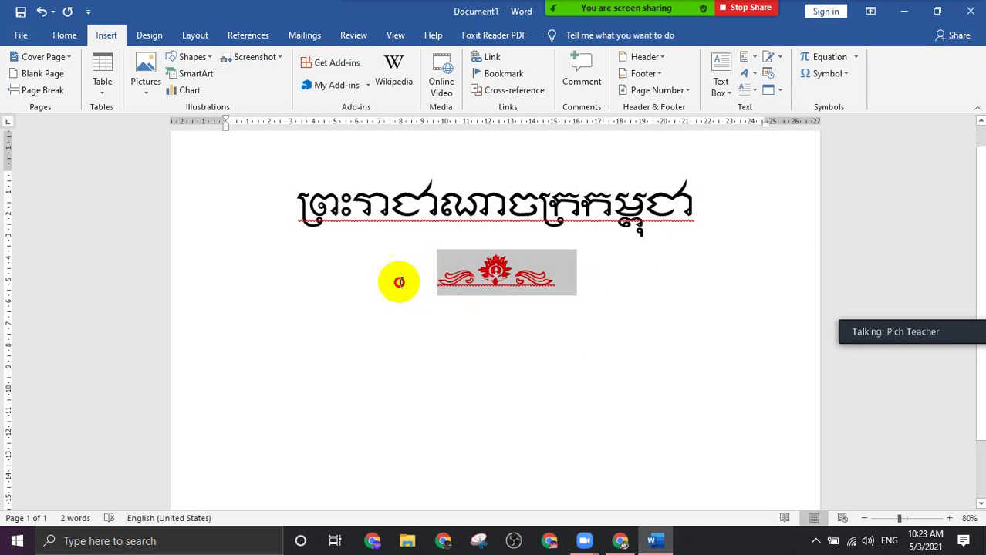
left_click(613, 303)
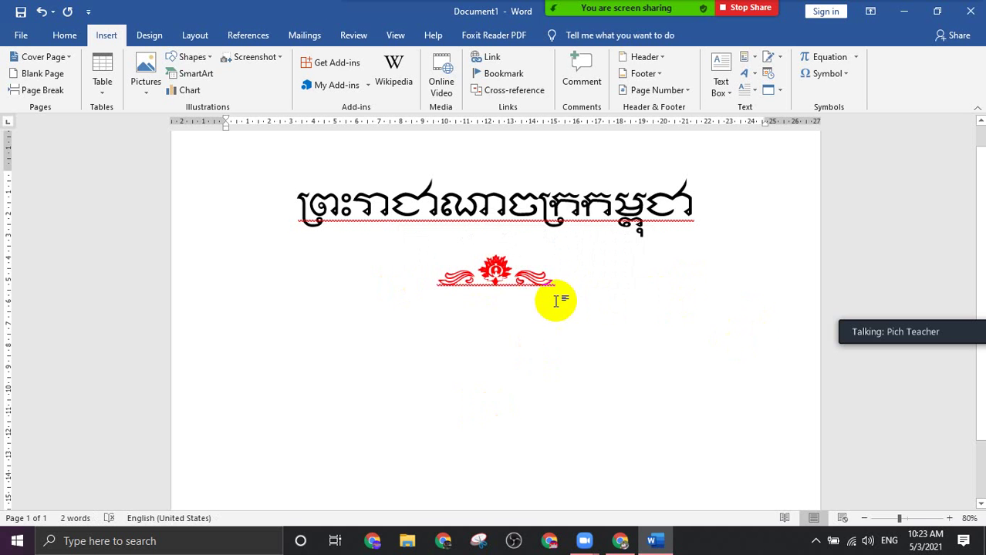
mouse_move(552, 274)
left_mouse_down()
mouse_move(416, 274)
mouse_move(300, 202)
left_mouse_up()
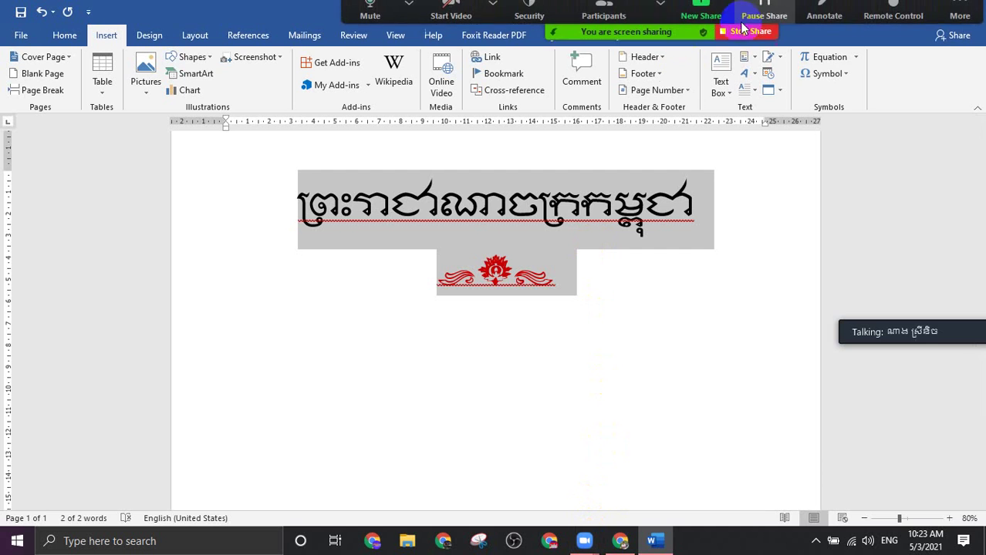
Stop sharing Word and share the Microsoft Office Word.pptx slideshow window instead
left_click(745, 32)
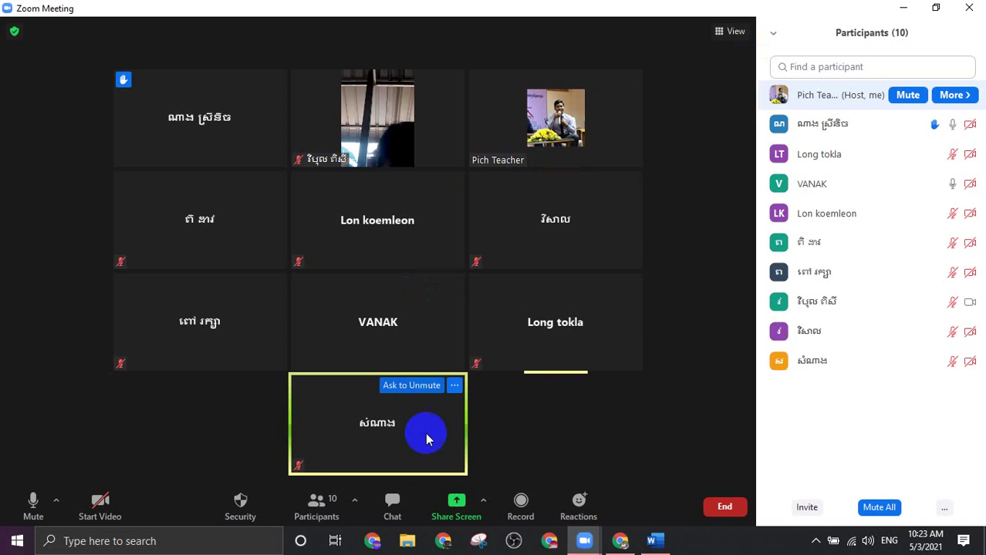
left_click(456, 503)
left_click(579, 389)
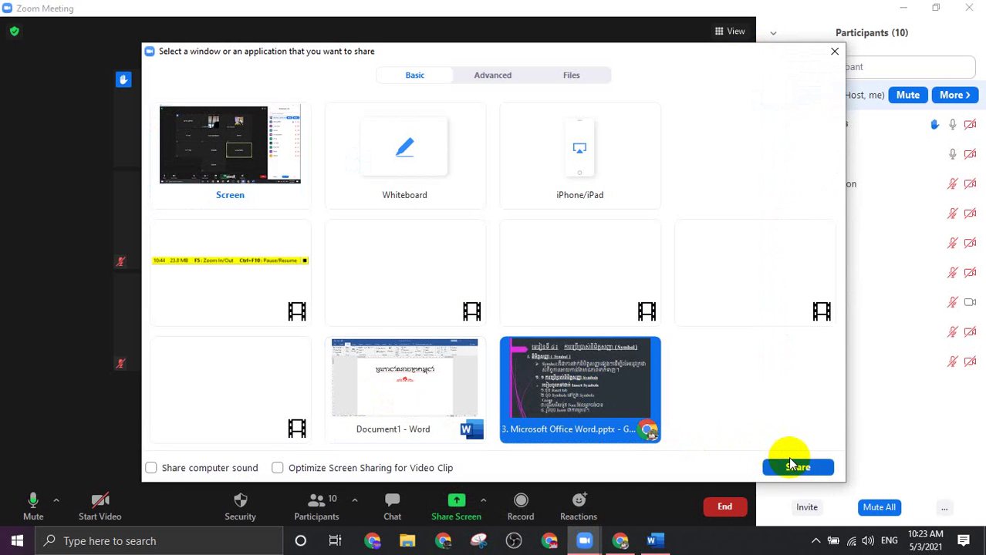
left_click(797, 467)
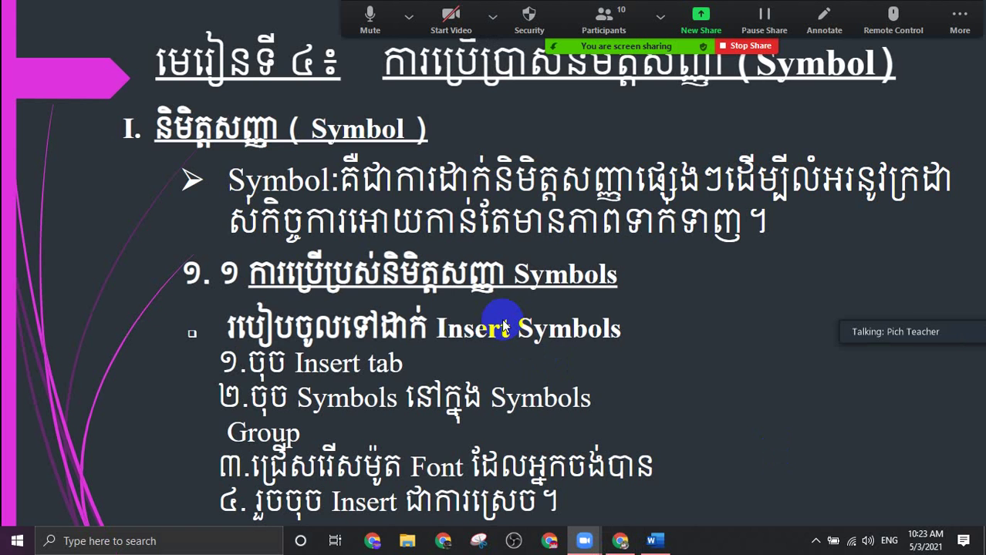
Advance the slideshow to the Lesson 5 Word Art slide
left_click(503, 325)
left_click(503, 326)
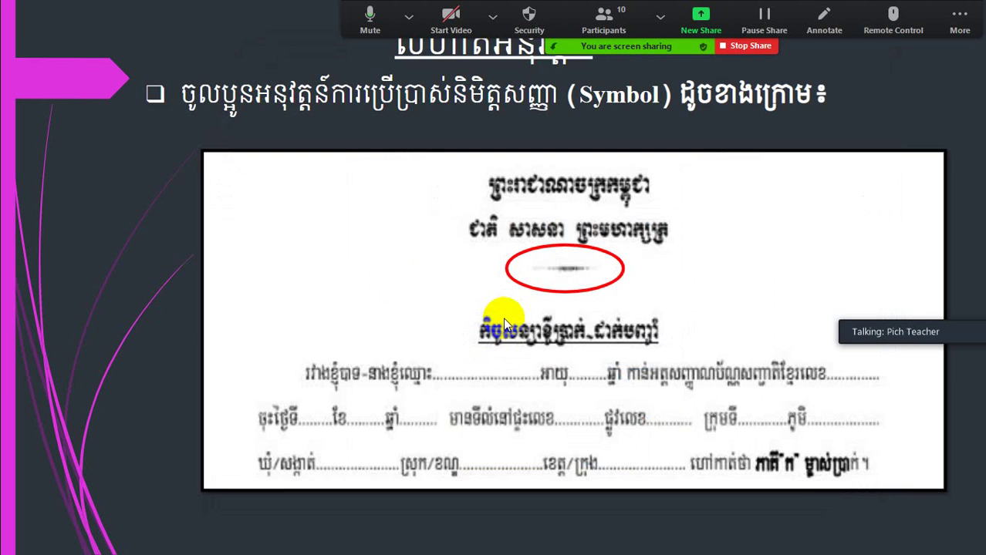
left_click(503, 326)
left_click(504, 325)
left_click(504, 323)
left_click(504, 321)
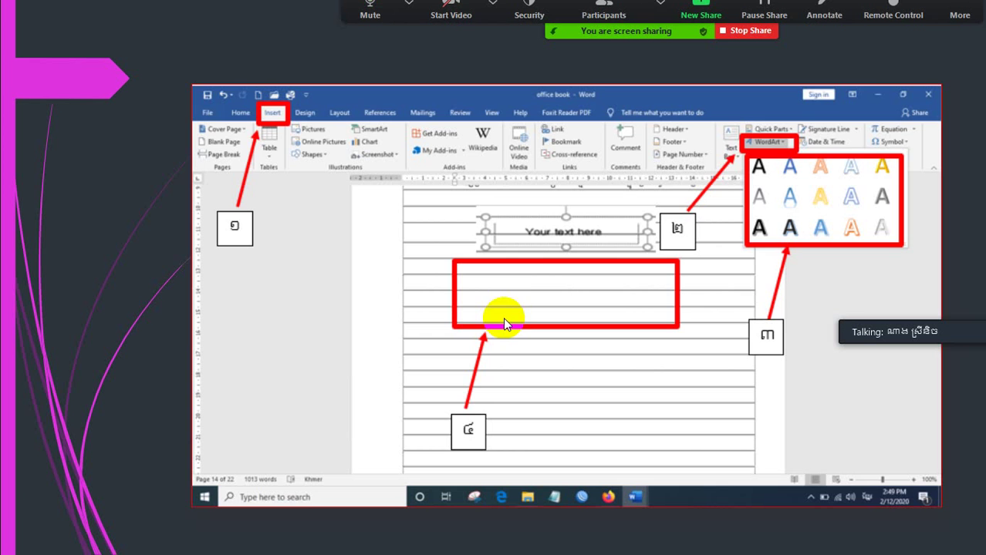
key("Left")
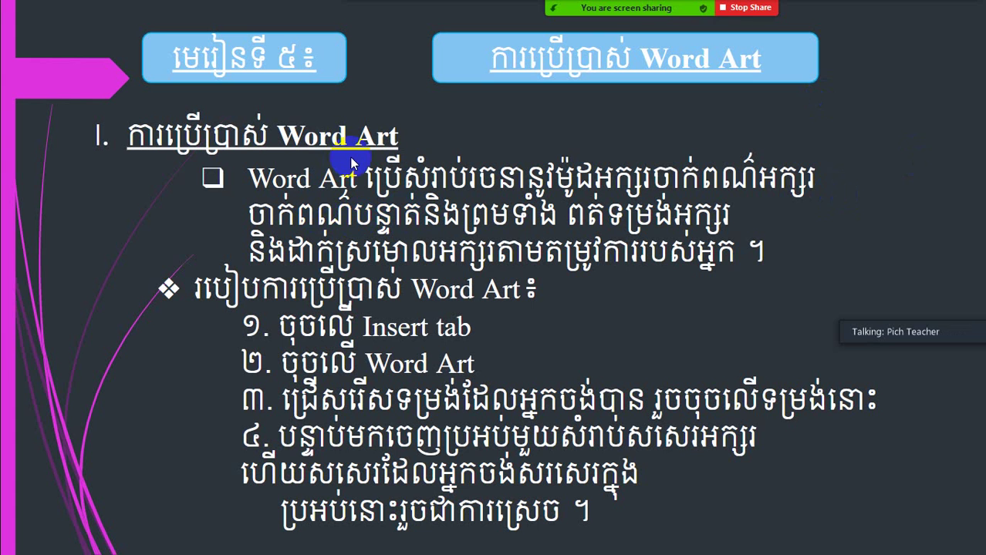
Flip to the Word screenshot slide and back, then stop sharing the slideshow in Zoom
left_click(492, 19)
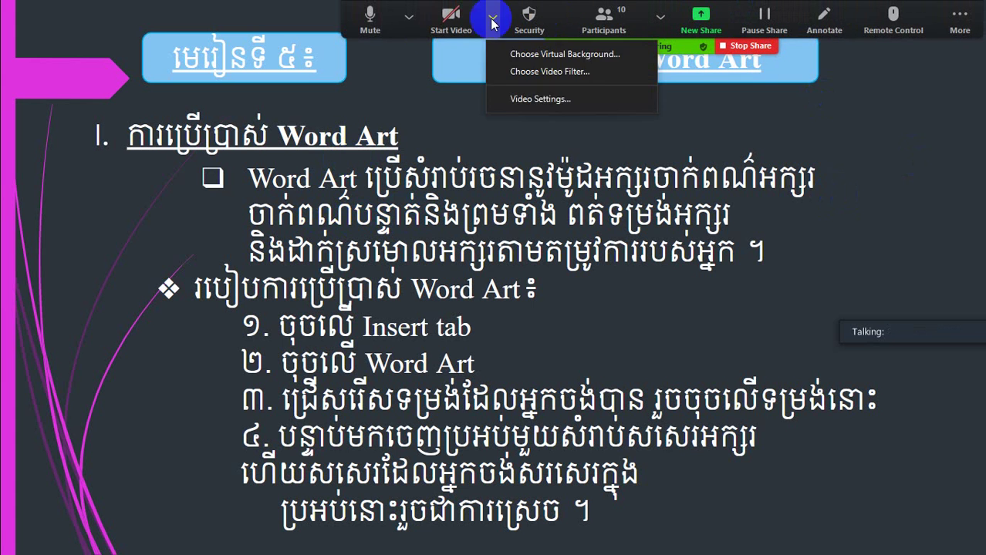
left_click(408, 17)
left_click(366, 63)
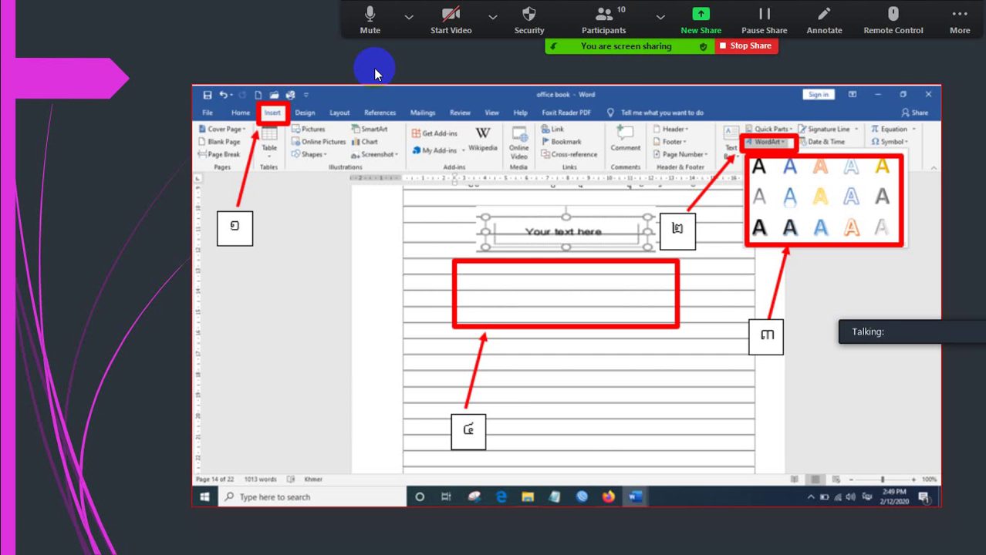
key("Left")
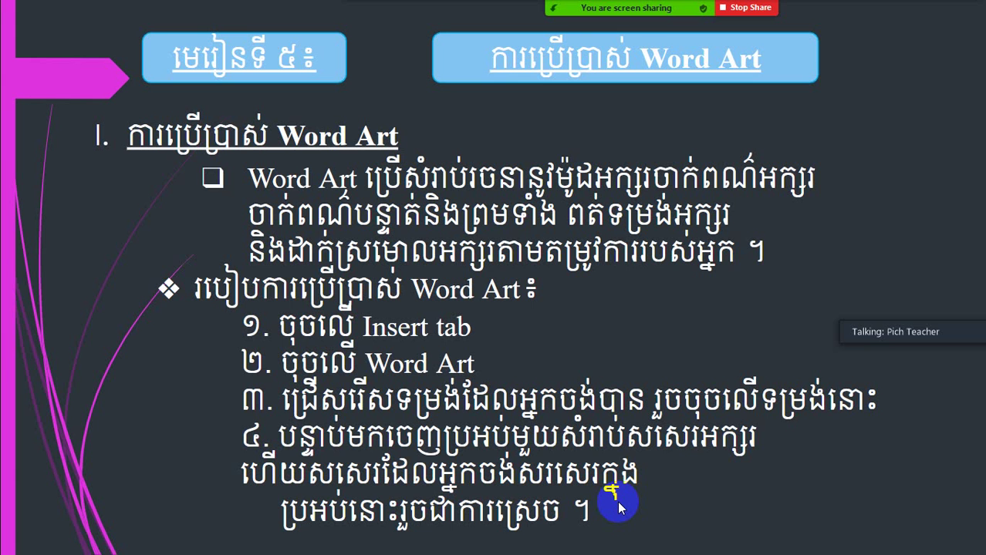
left_click(747, 8)
Share the Word document window in Zoom
left_click(486, 503)
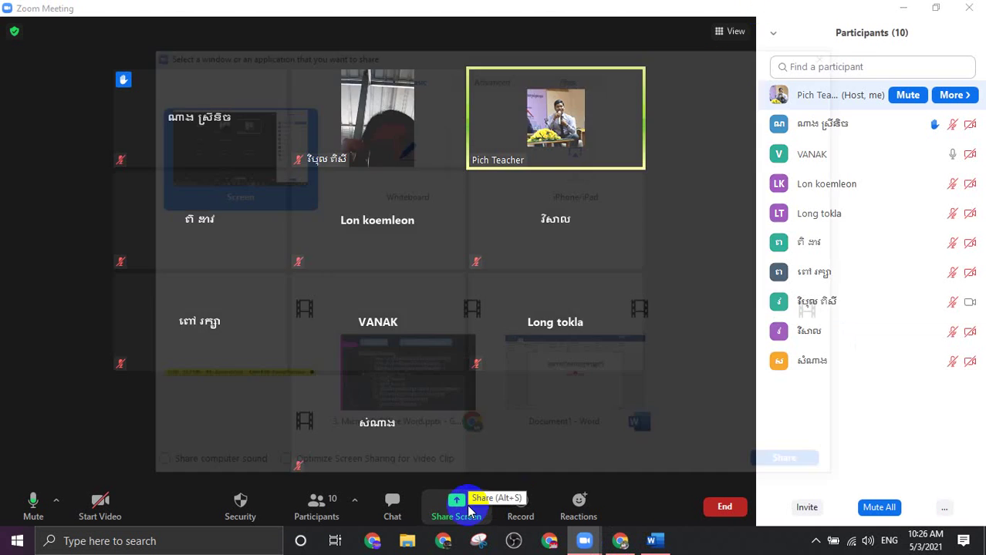
left_click(589, 403)
left_click(775, 466)
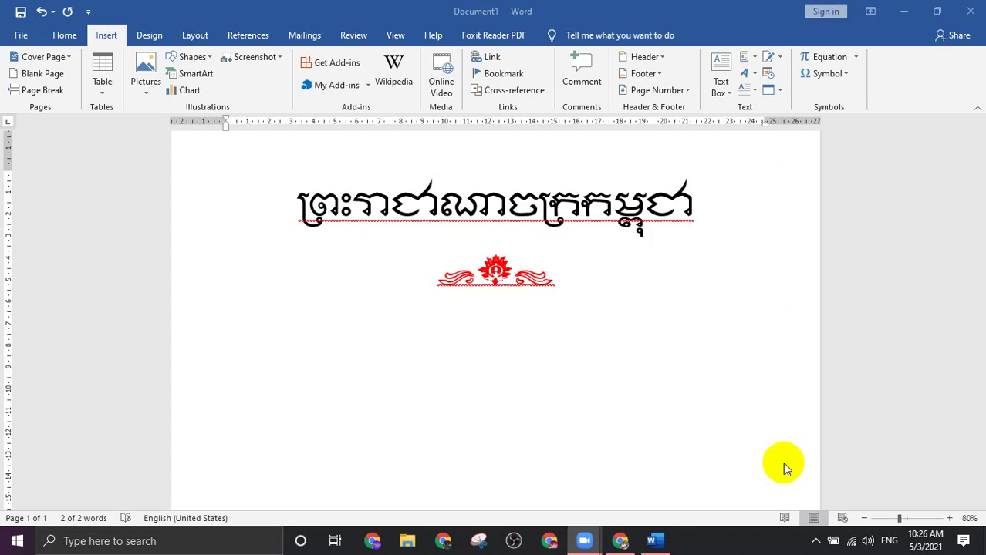
Clear all content to leave a blank page and bring up the Insert commands
key("ctrl+a")
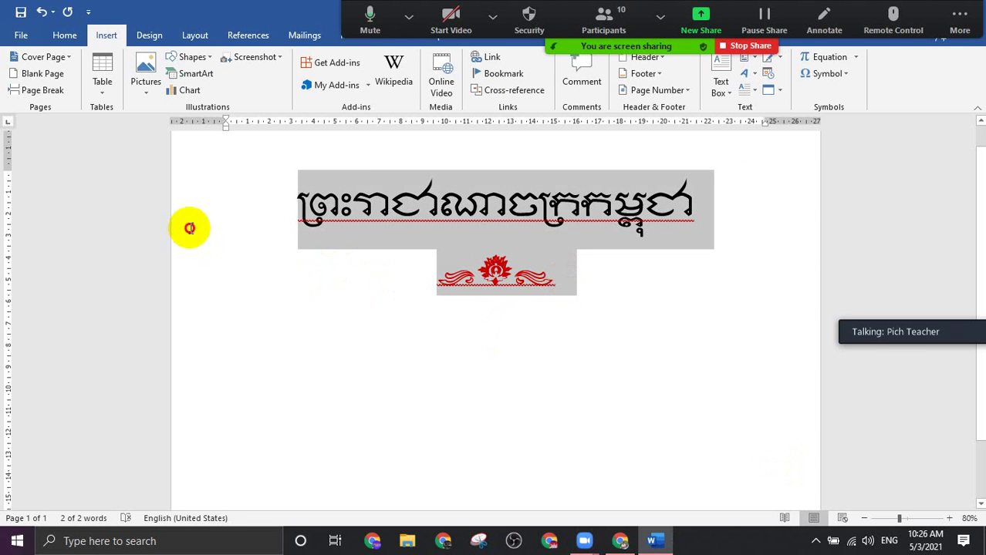
key("Delete")
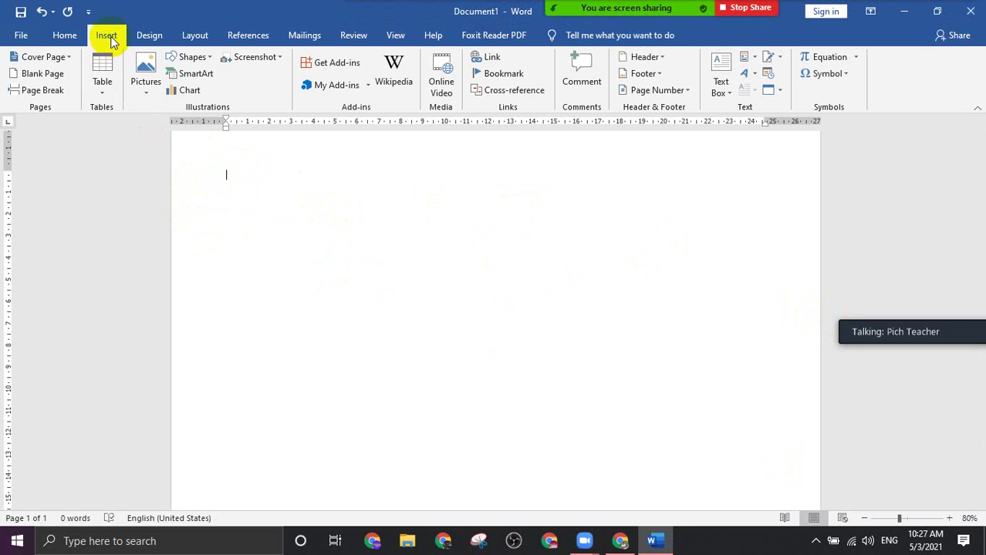
left_click(65, 35)
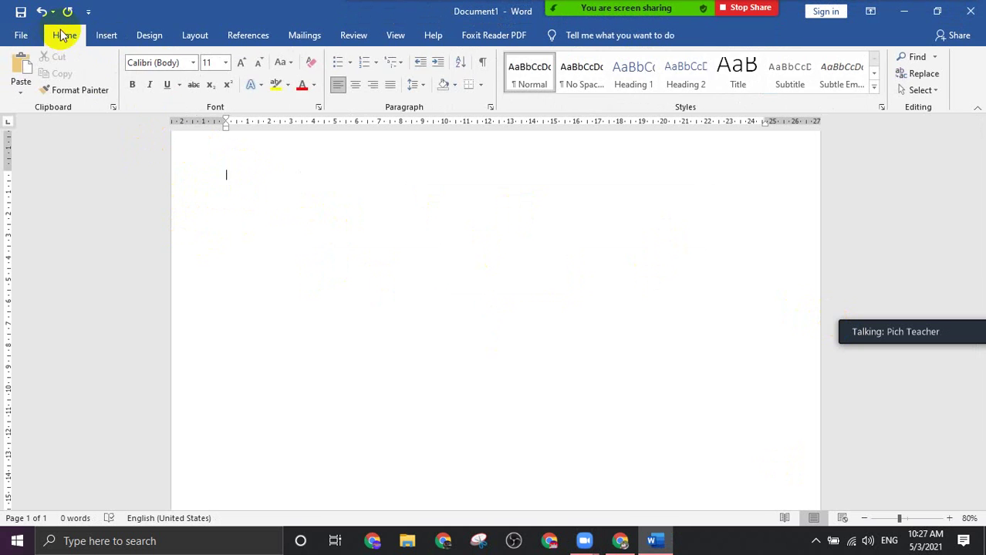
left_click(114, 34)
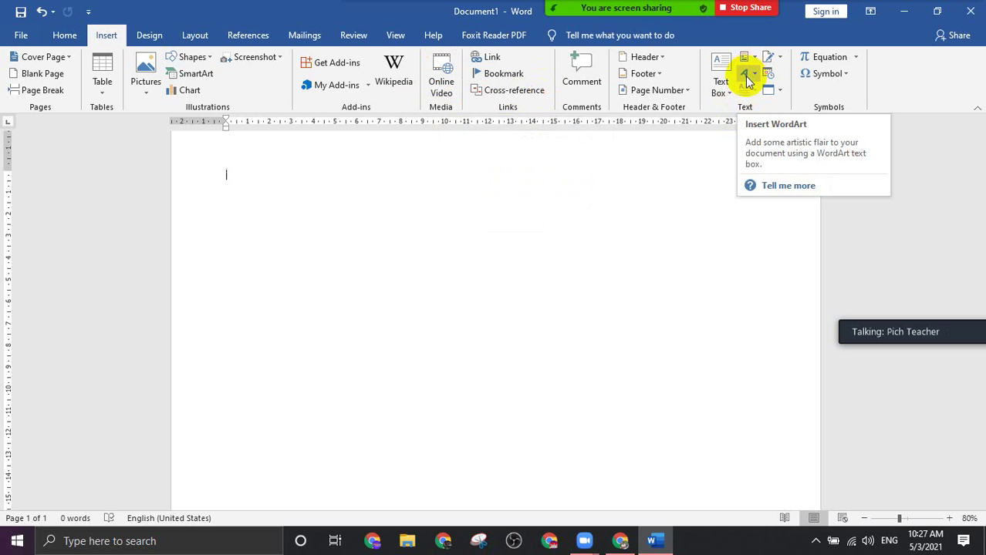
Insert a dark shadowed WordArt and drag it to the page's top centre
left_click(754, 74)
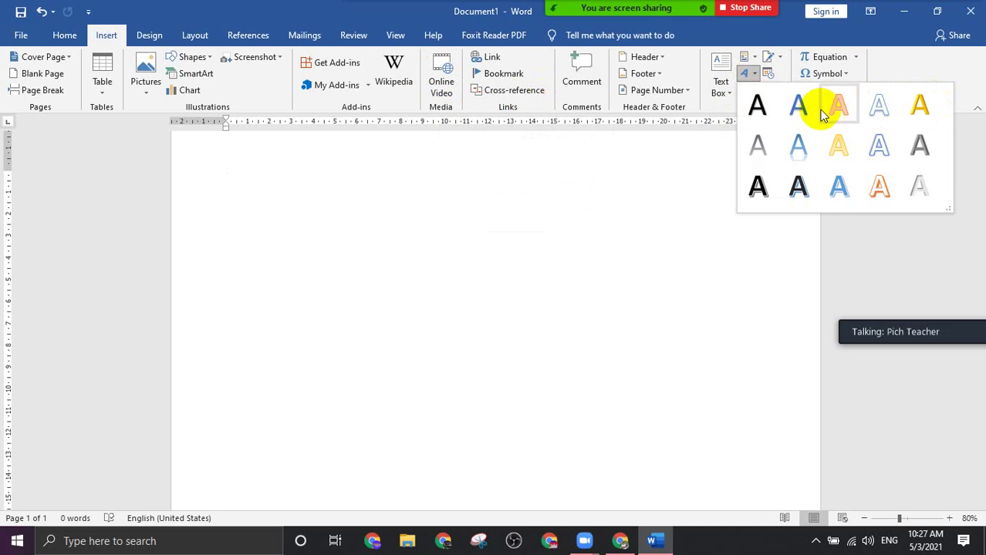
left_click(802, 190)
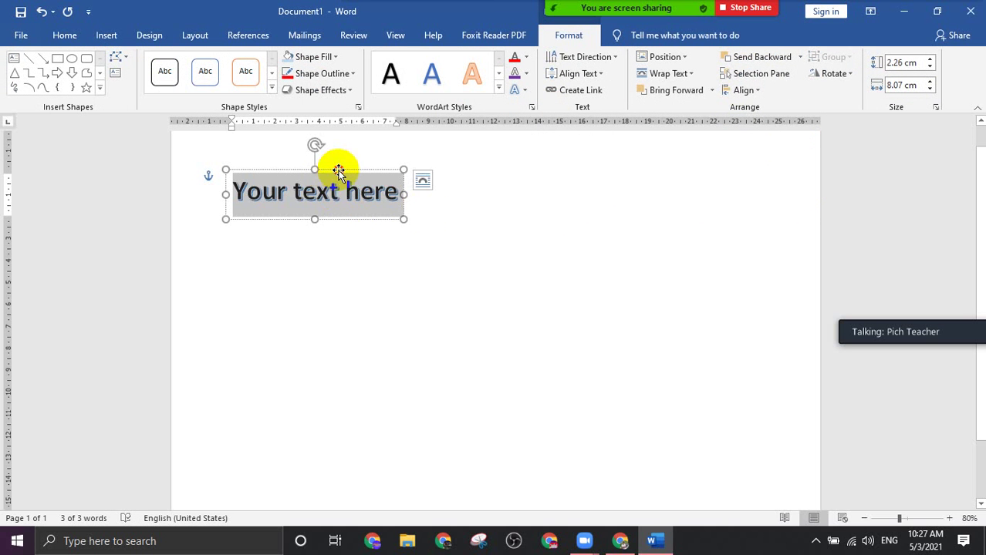
mouse_move(339, 171)
left_mouse_down()
mouse_move(327, 229)
mouse_move(758, 341)
left_mouse_up()
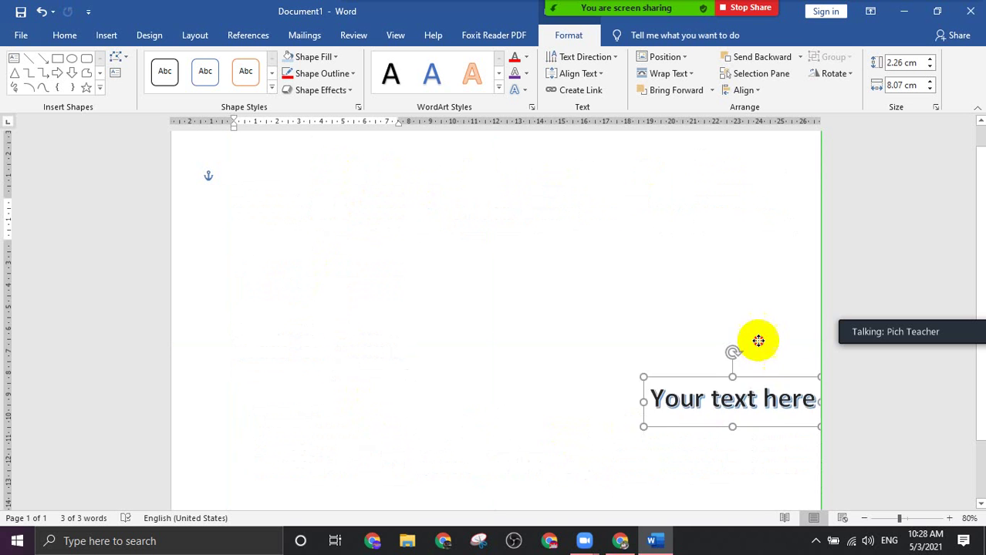
left_click_drag(758, 341, 447, 171)
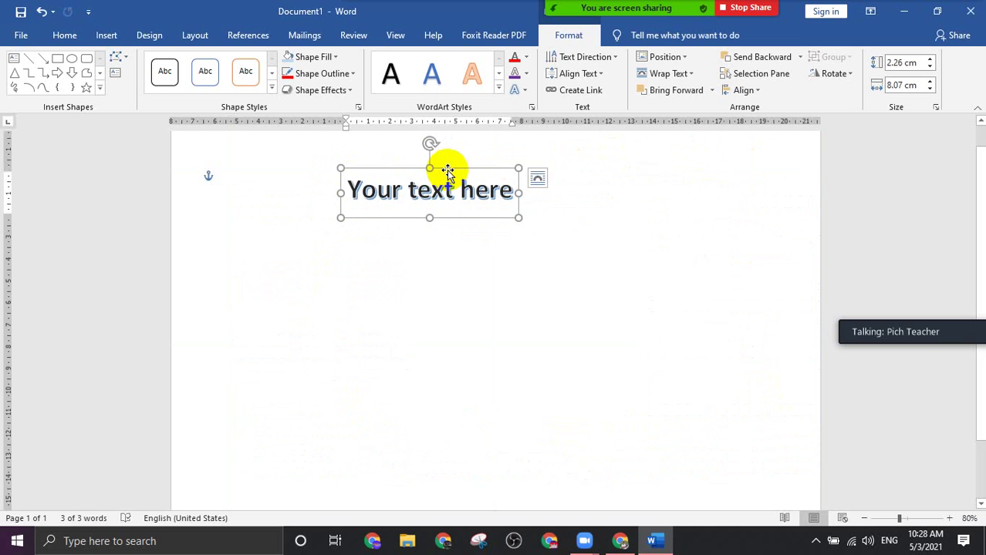
Fine-tune the WordArt's position near the top and select its 'Your text here' placeholder
left_click_drag(447, 165, 401, 165)
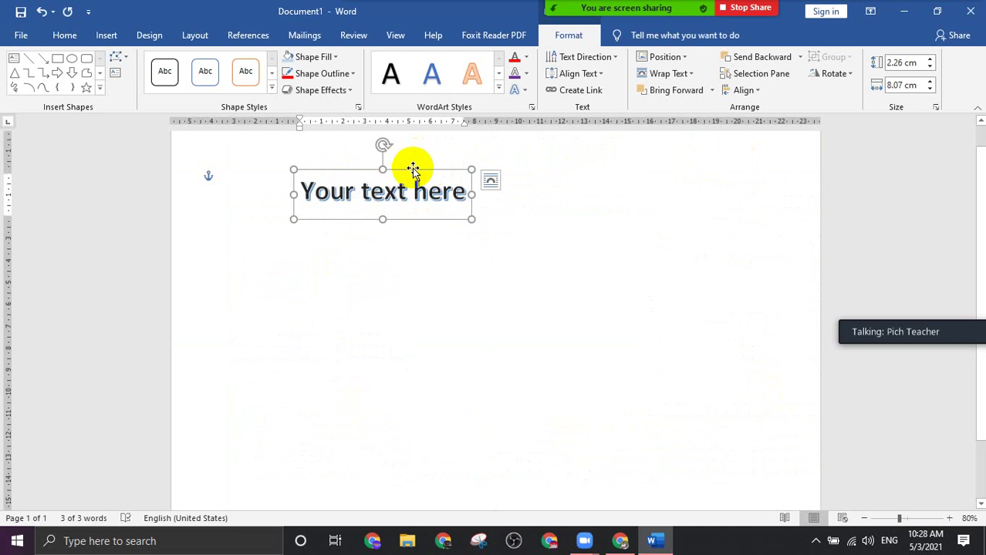
left_click_drag(412, 170, 456, 236)
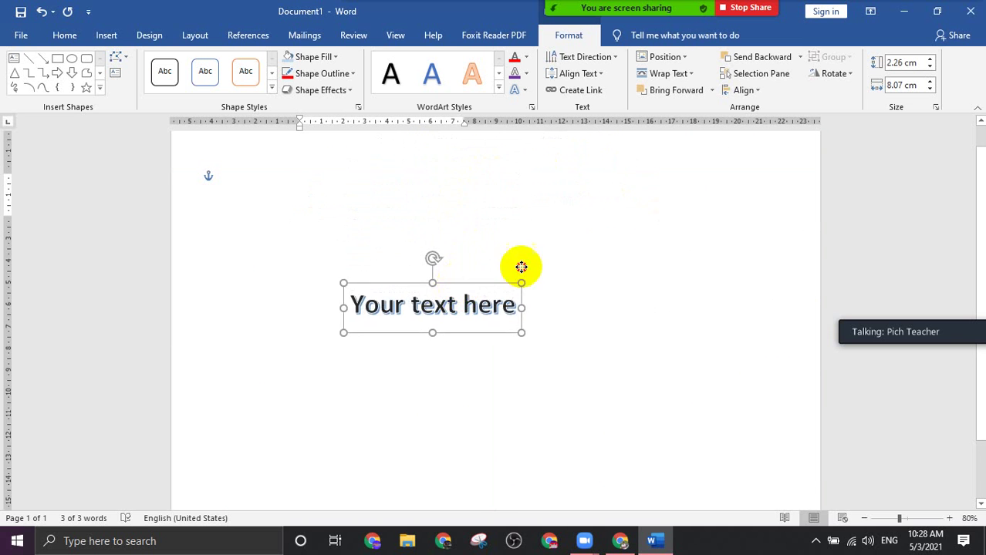
left_click_drag(456, 236, 467, 192)
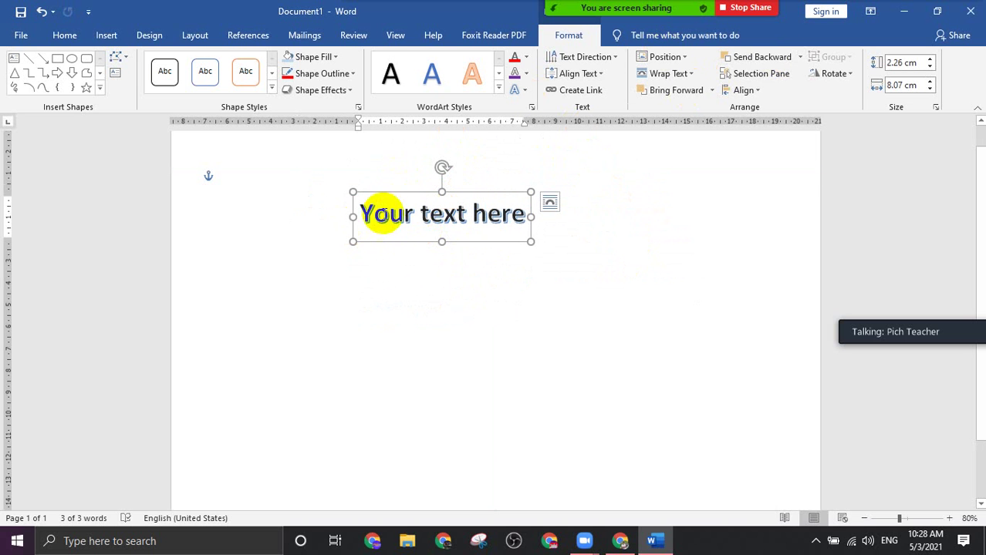
left_click_drag(360, 214, 515, 222)
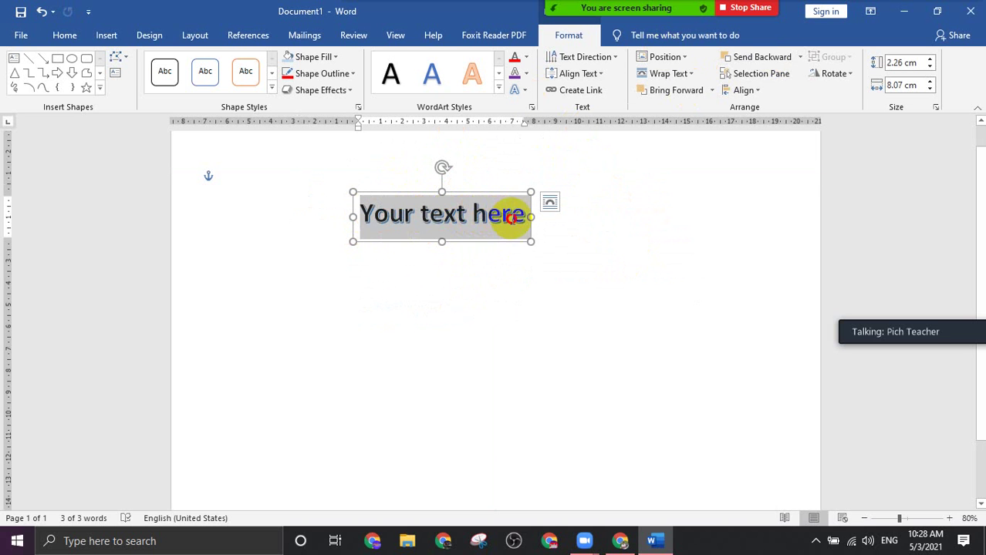
Type the first motto line ព្រះរាជាណាចក្រកម្ពុជា, fixing a typo, and start a new line
type("ព")
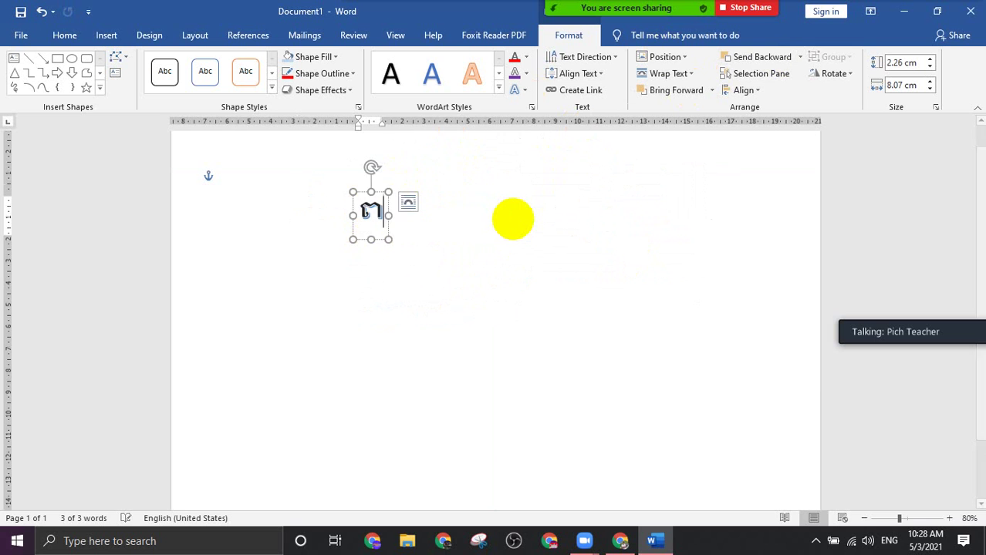
type("្រះភ")
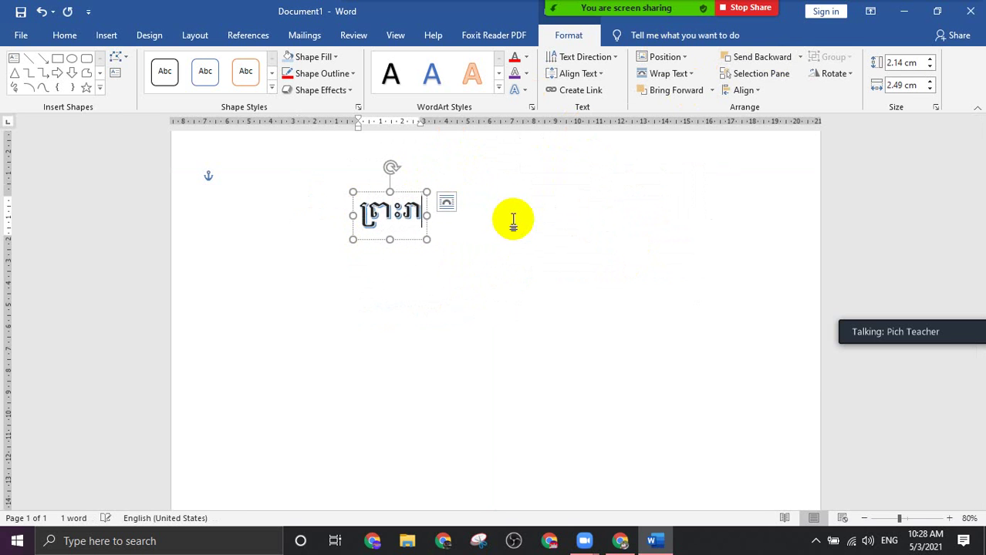
type("ជាណា")
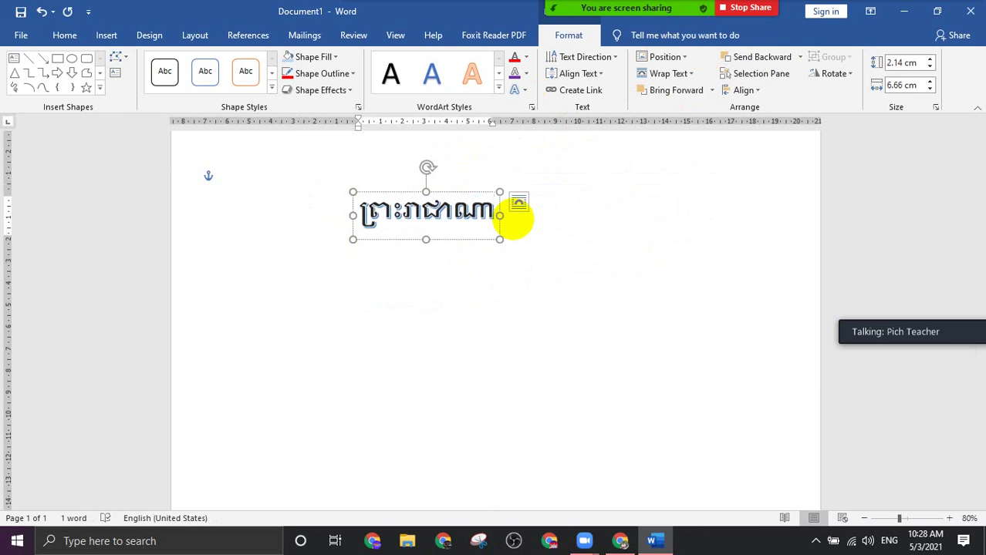
type("ចក")
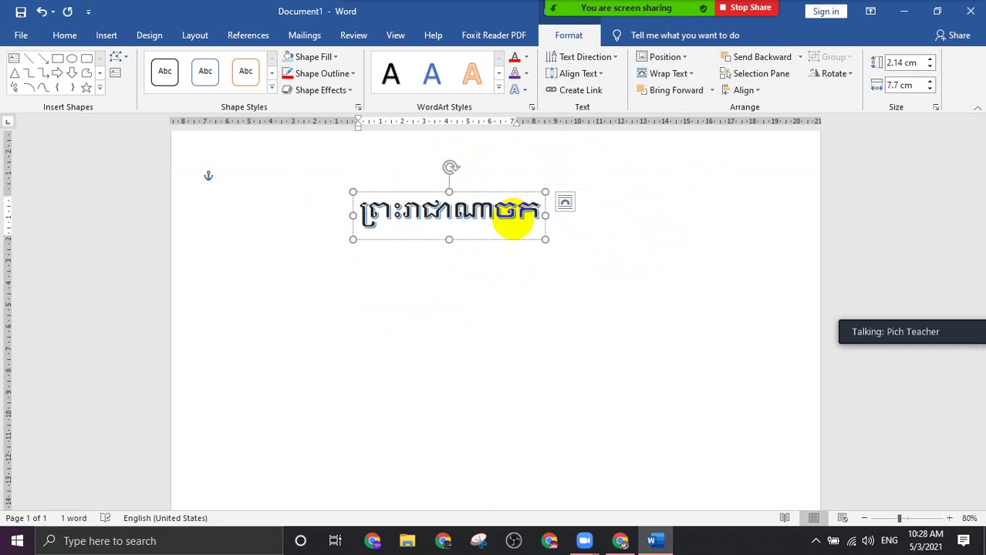
type("្រមកម")
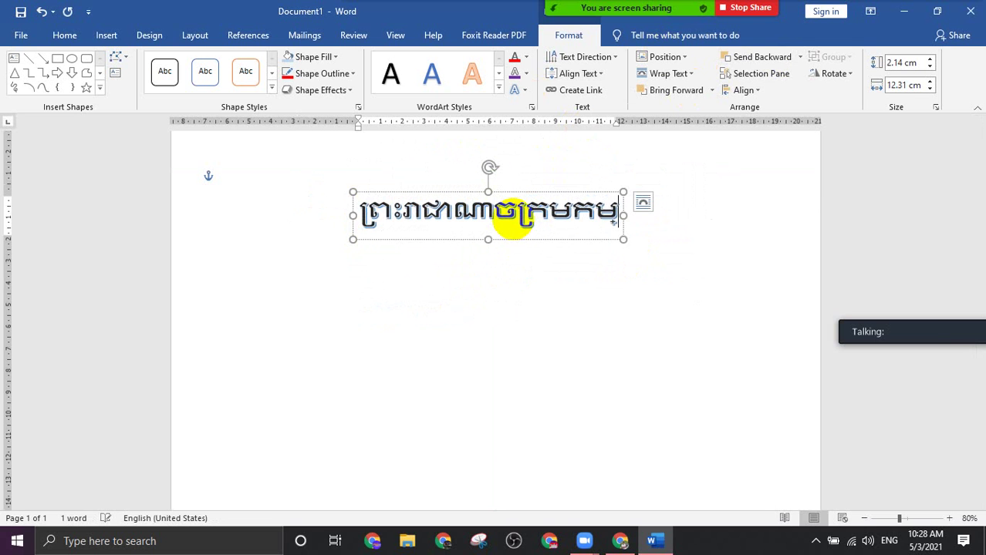
key("BackSpace")
key("BackSpace")
key("BackSpace")
type("កម្ពុ")
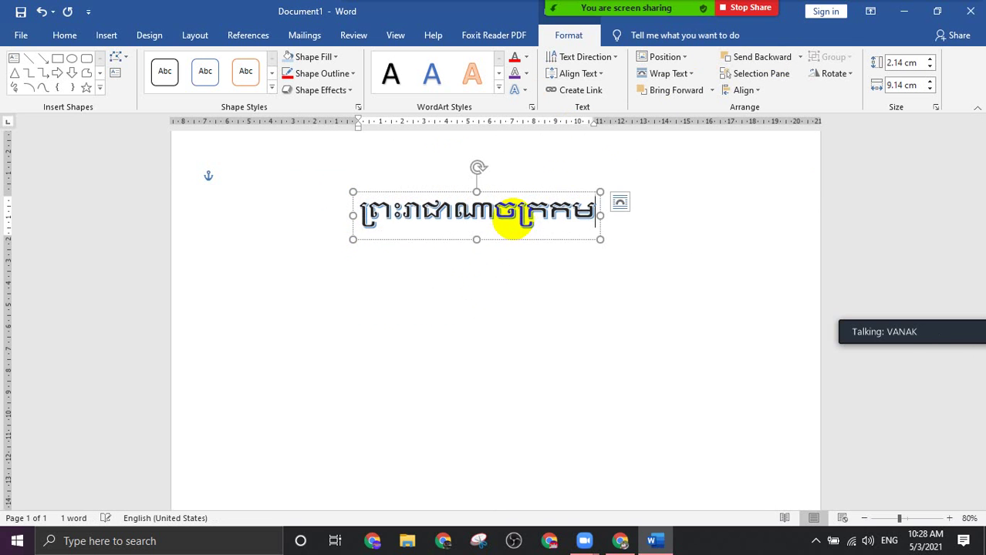
type("ជា")
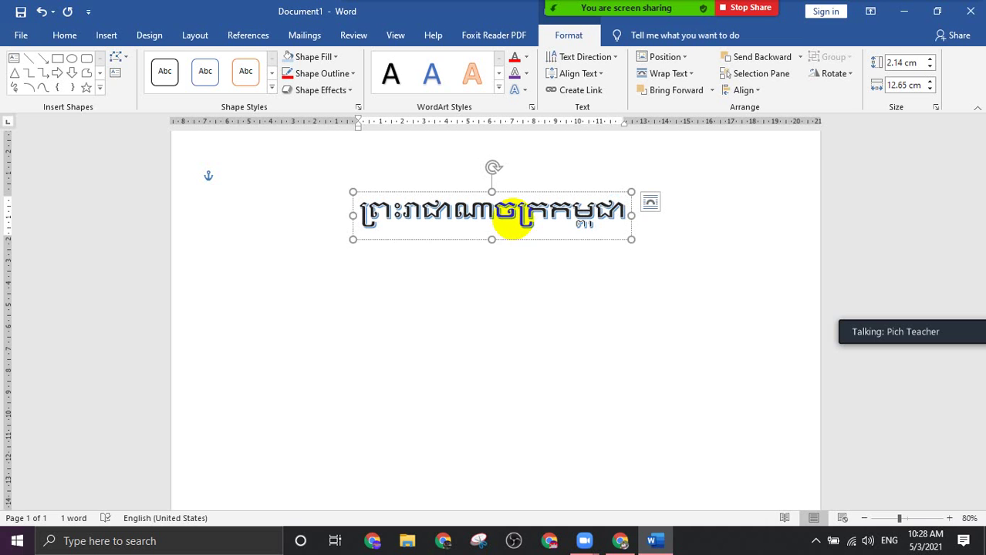
key("Return")
Type the second line ជាតិ សាសនា ព្រះមហាក្សត្រ, correcting typos along the way
type("ជាតិ")
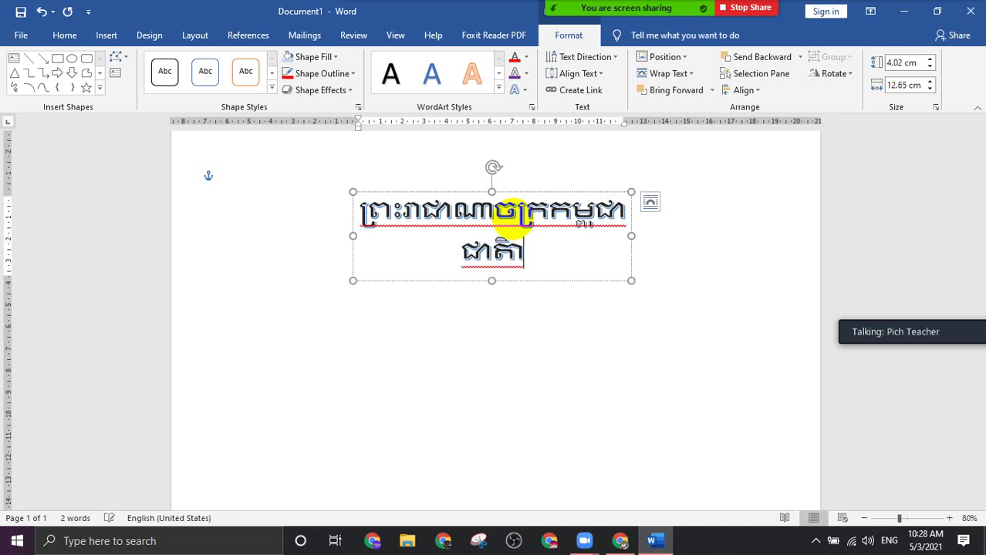
key("BackSpace")
type("ិ សា")
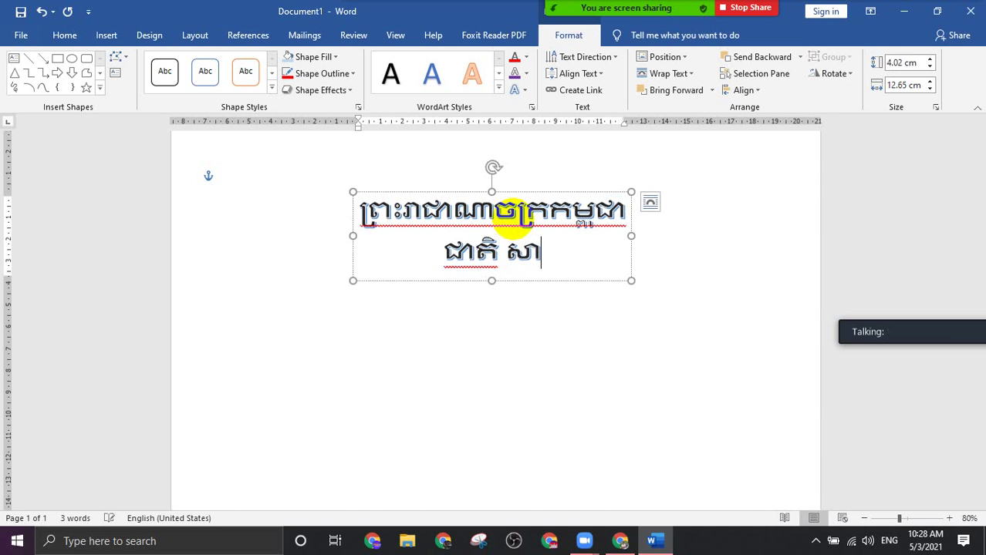
type("ស")
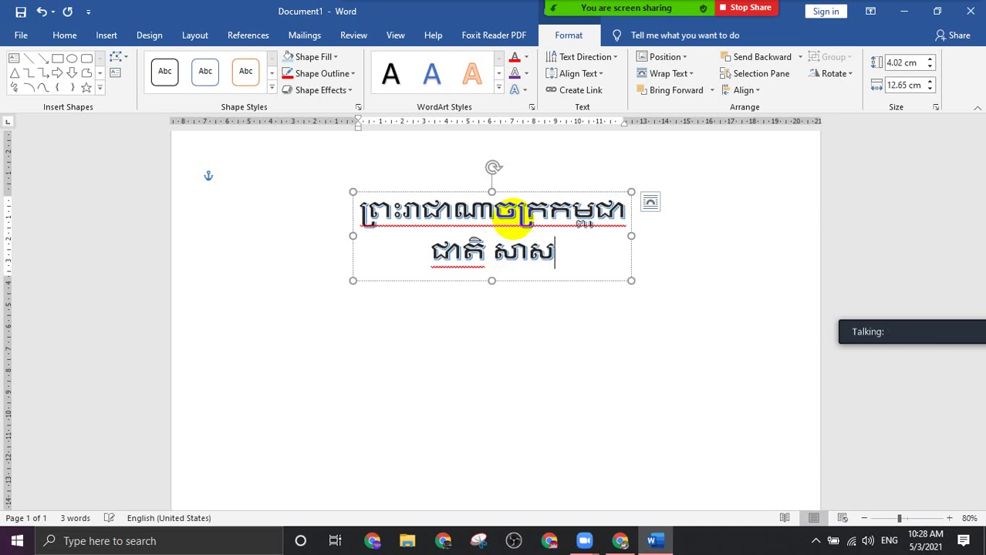
type("នា ព្រមហ")
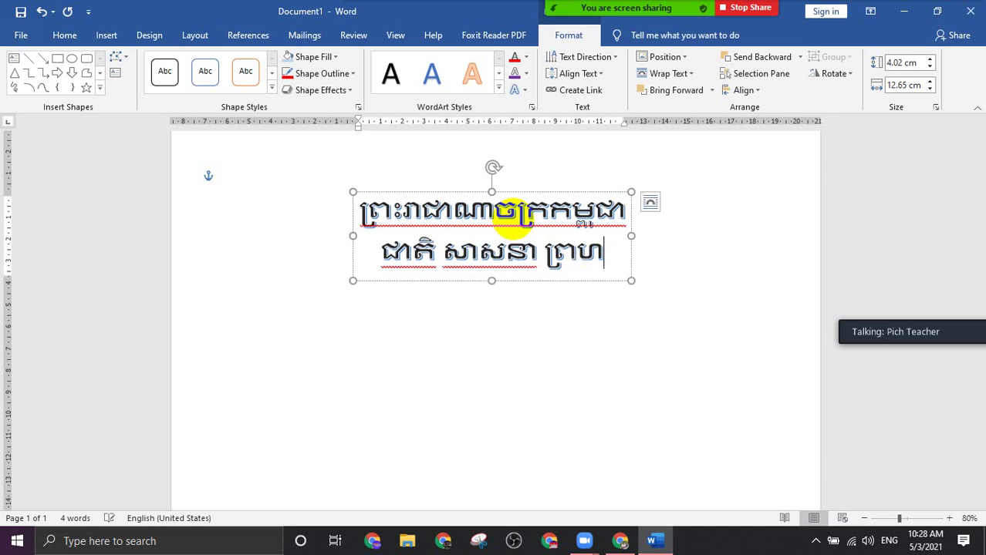
key("BackSpace")
type("ះមហា")
key("BackSpace")
key("BackSpace")
key("BackSpace")
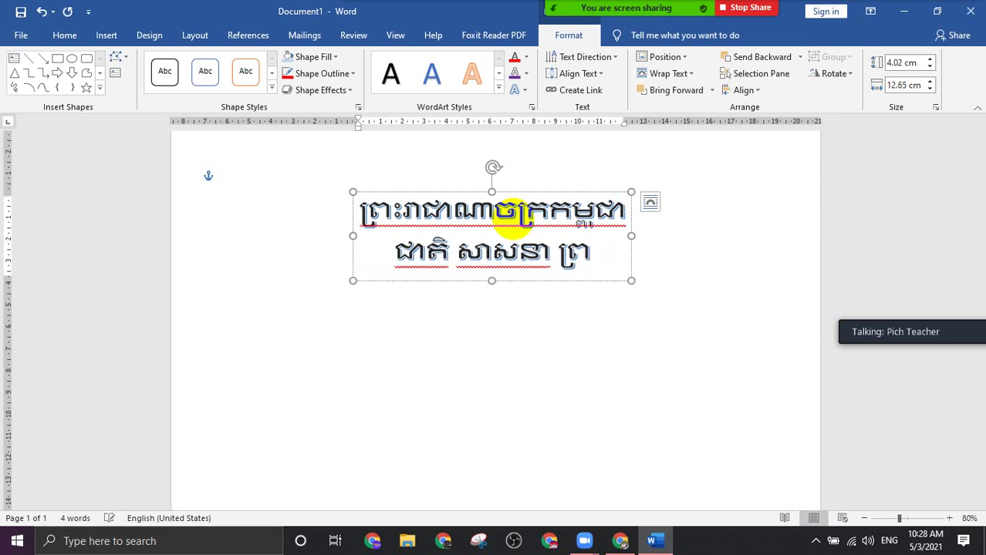
key("BackSpace")
key("BackSpace")
type("្រះម")
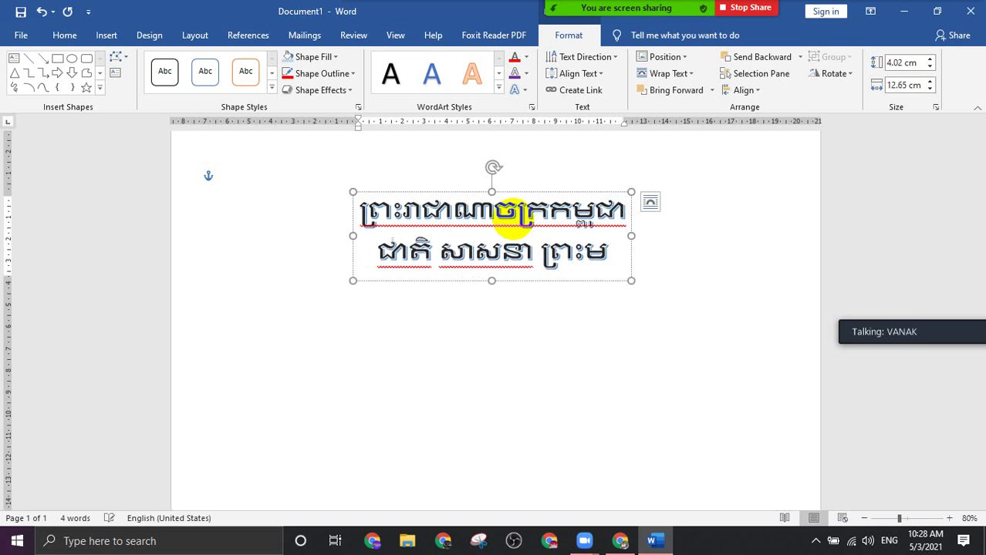
type("ហា")
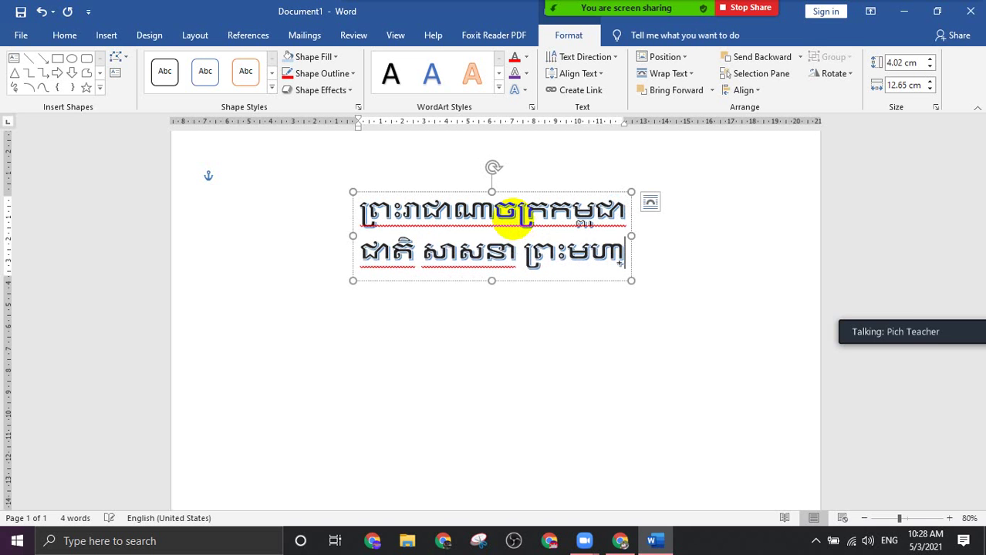
type("ករ")
key("BackSpace")
key("BackSpace")
type("ក្ស")
key("BackSpace")
key("BackSpace")
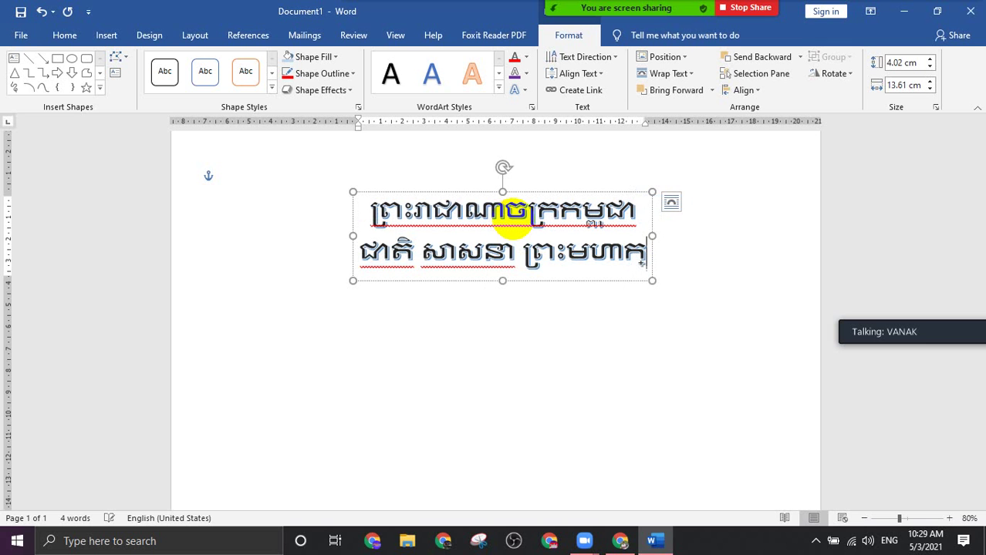
type("្ស")
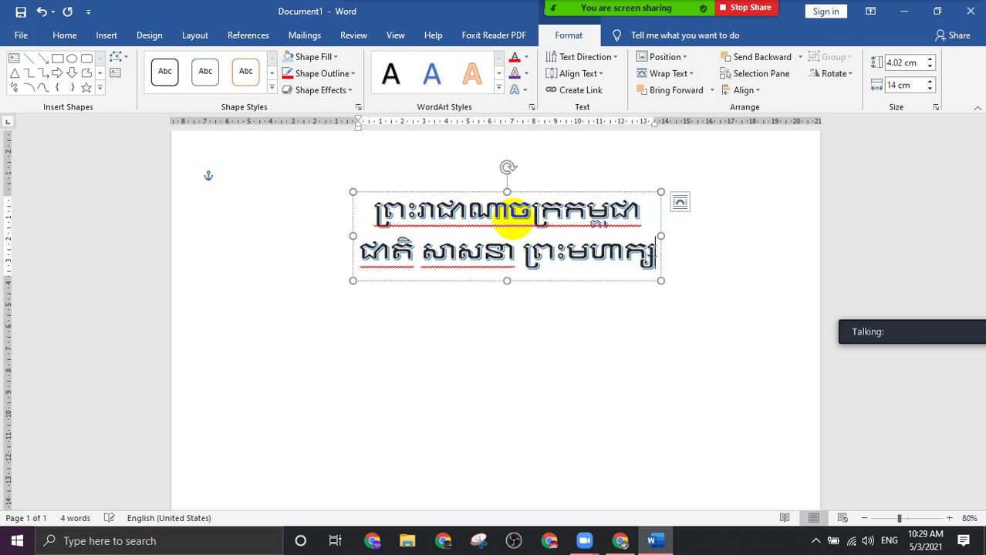
type("ត្រ")
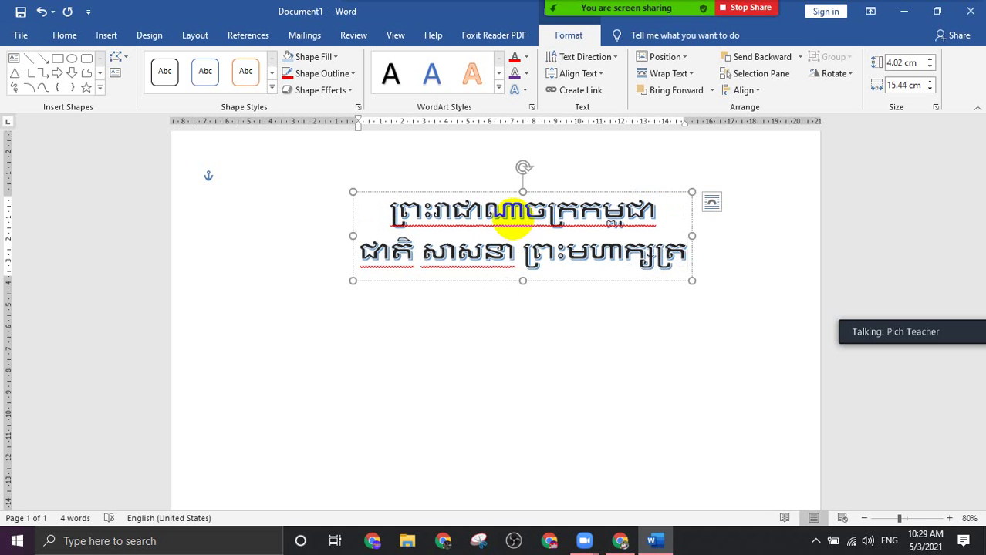
Nudge the WordArt box up and left and select each of its motto lines
left_click_drag(621, 193, 617, 181)
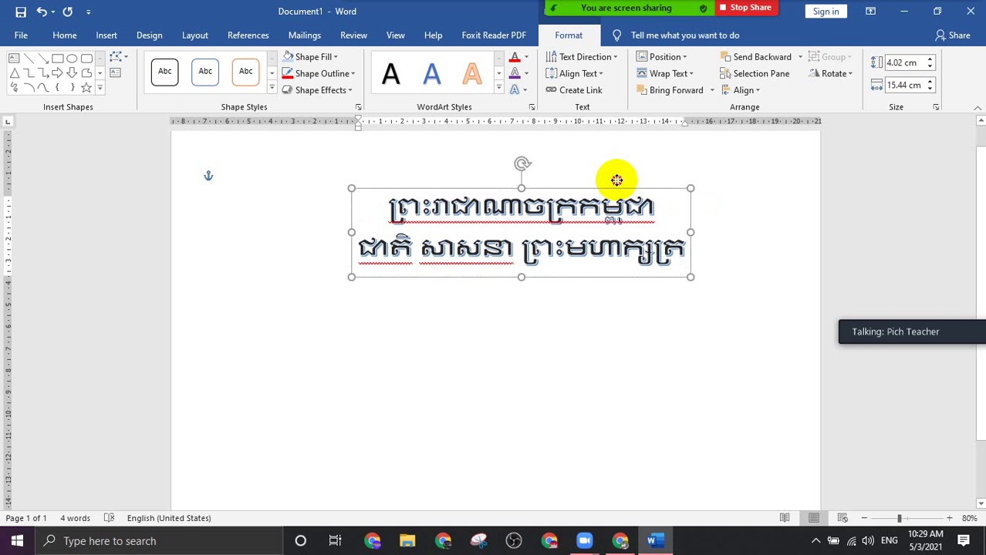
key("ctrl+a")
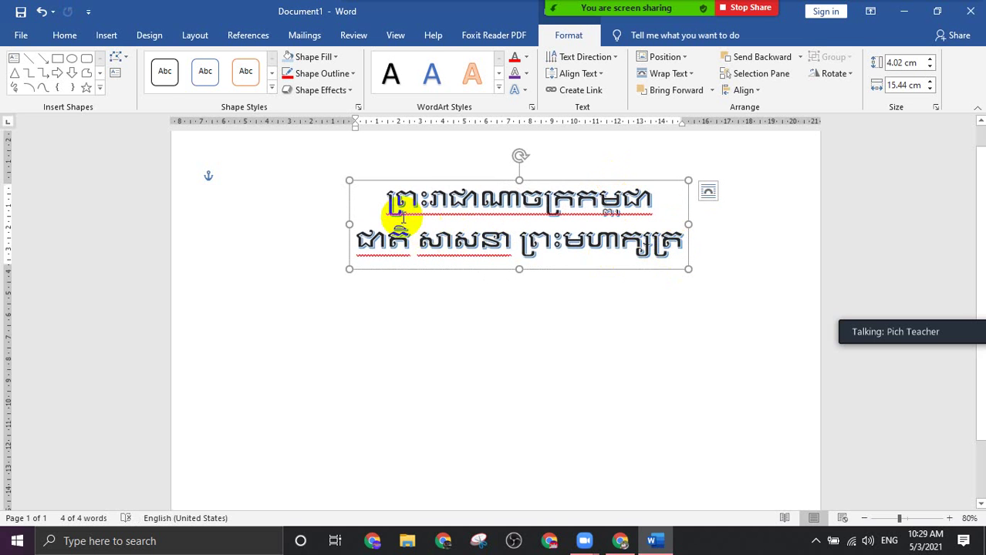
left_click_drag(383, 199, 665, 199)
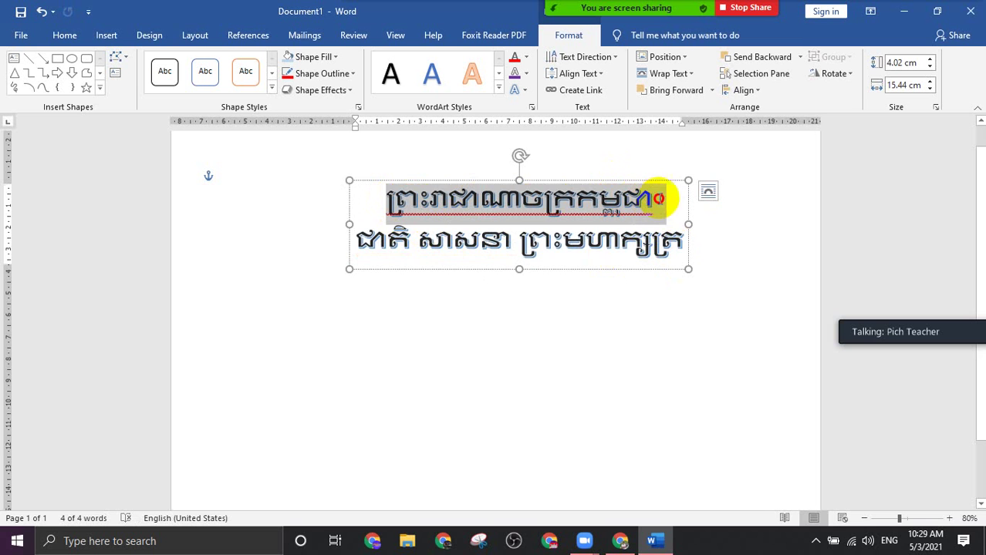
left_click_drag(359, 241, 677, 241)
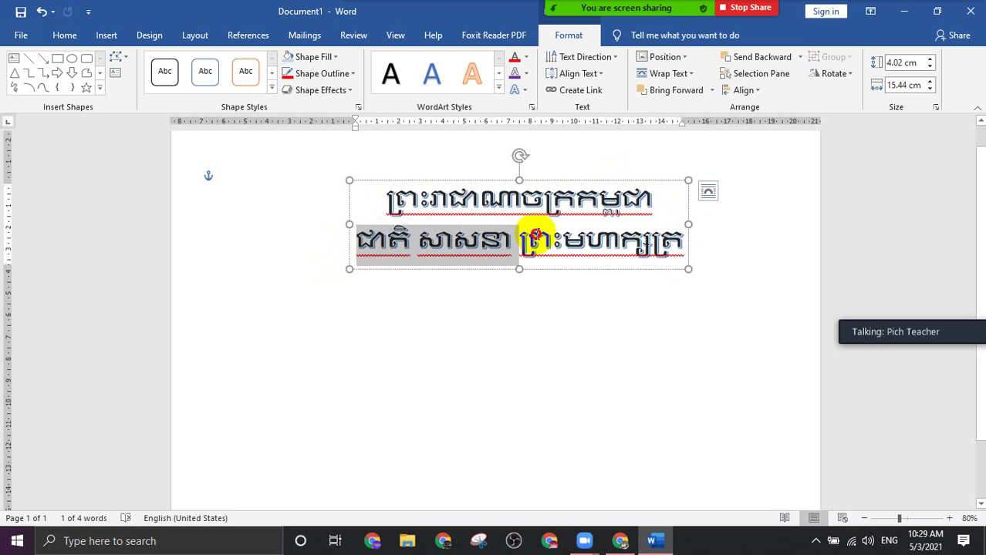
Deselect the motto and start typing plain Khmer text at the top of the page
left_click(677, 241)
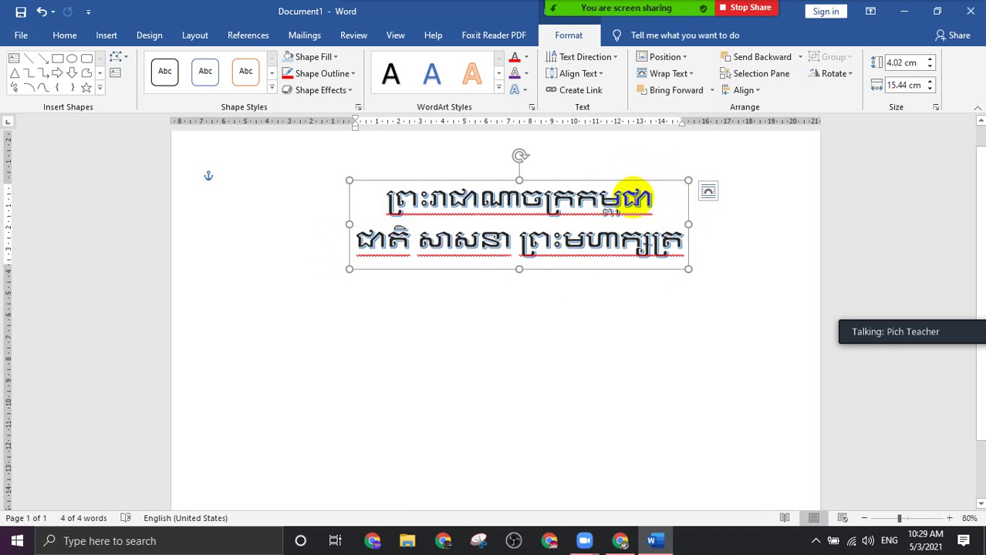
left_click(505, 317)
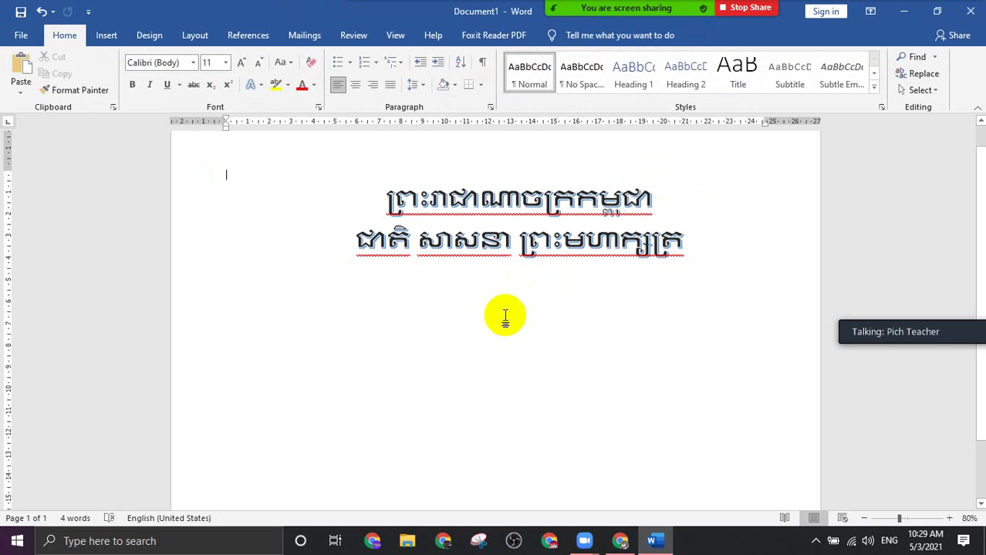
type("ព្រះរាជាណាចក្រ")
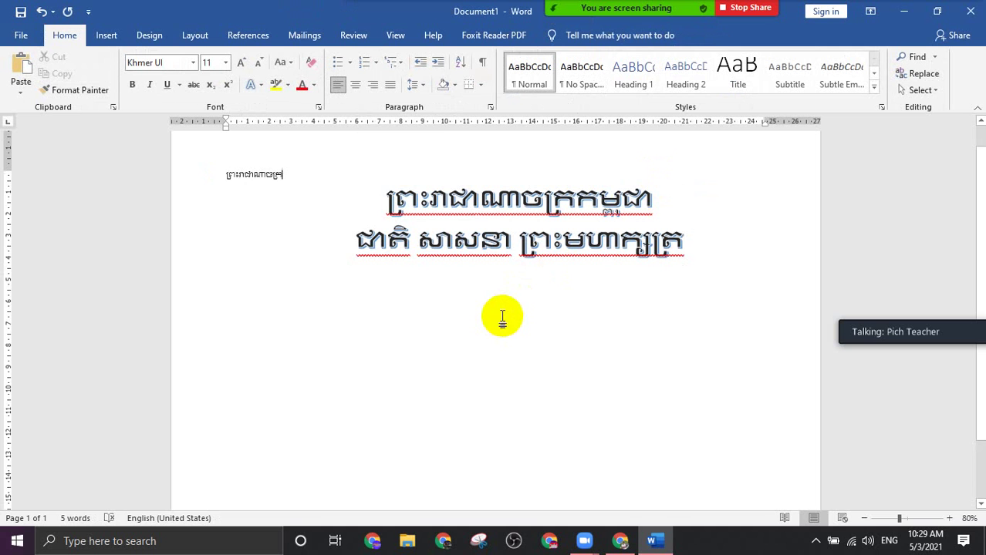
Set the plain Khmer text to font size 28
left_click(224, 175)
double_click(224, 174)
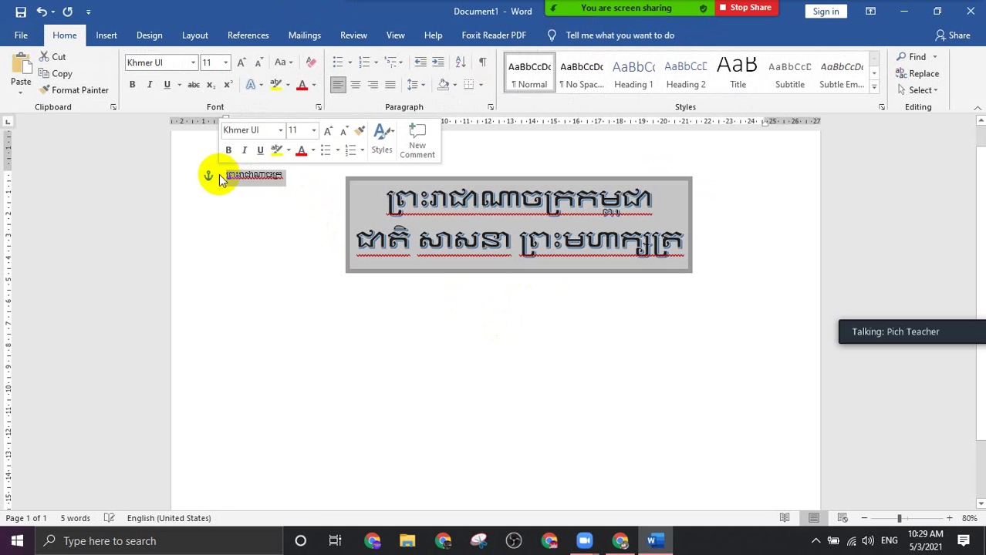
left_click(227, 63)
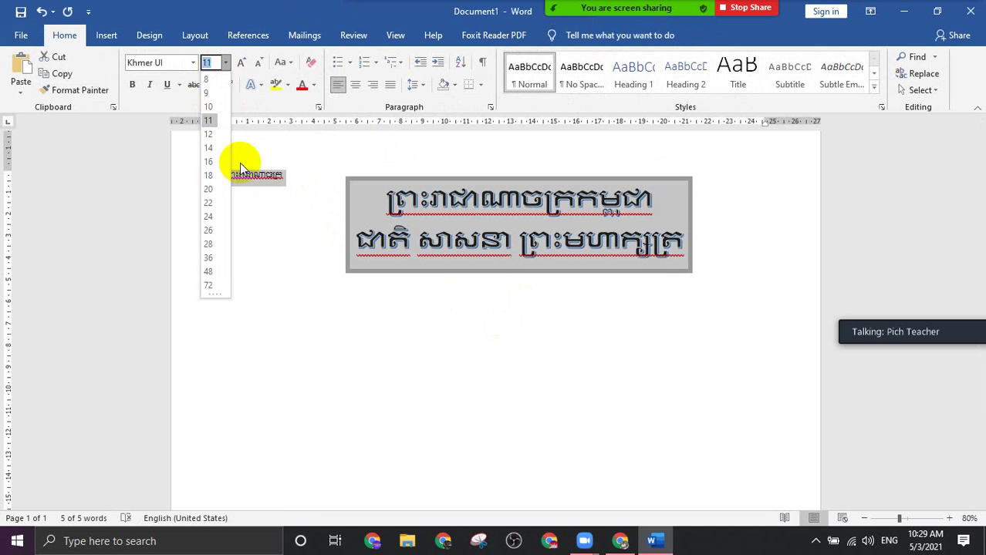
left_click(206, 243)
Move the motto WordArt up beside the plain Khmer text
left_click(393, 178)
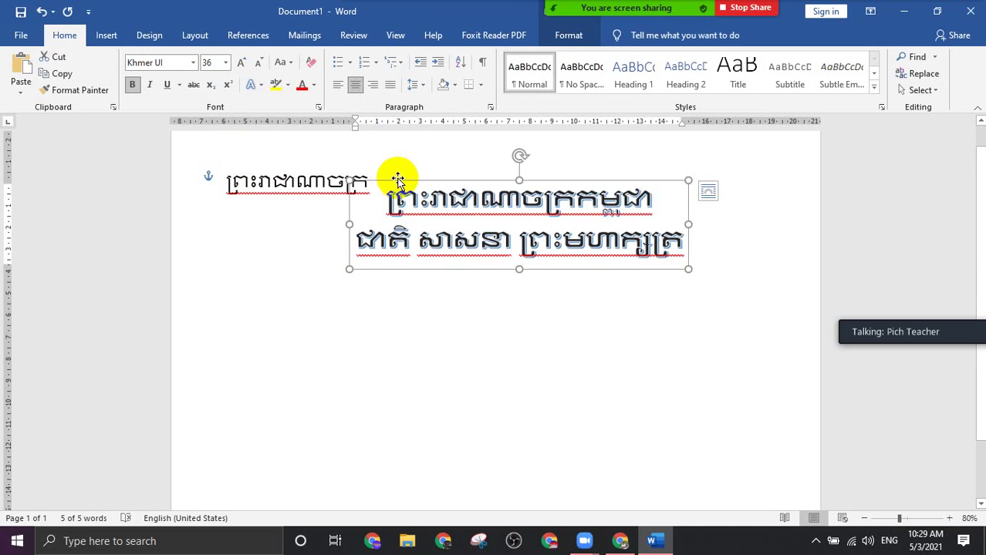
mouse_move(421, 178)
left_mouse_down()
mouse_move(427, 335)
mouse_move(374, 331)
left_mouse_up()
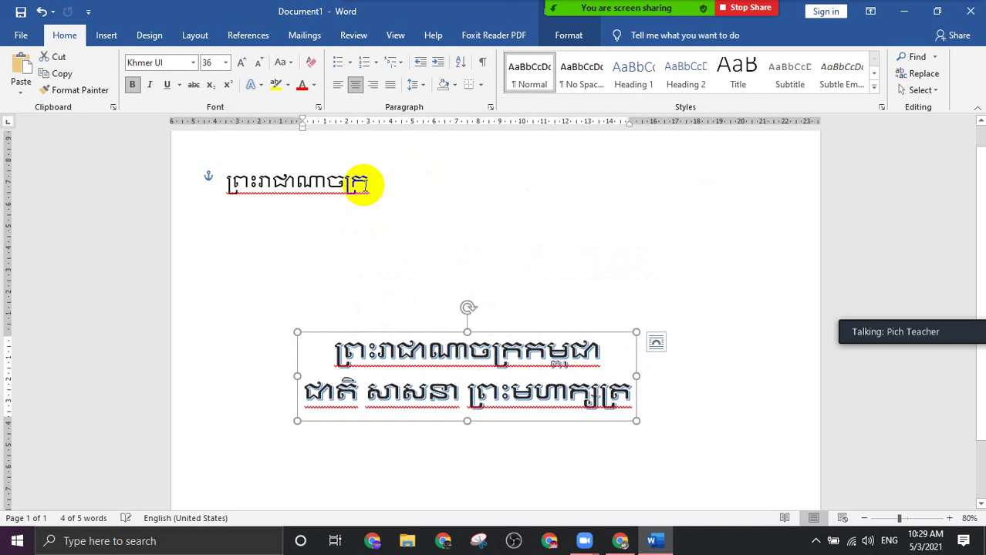
left_click_drag(369, 184, 226, 186)
left_click(365, 183)
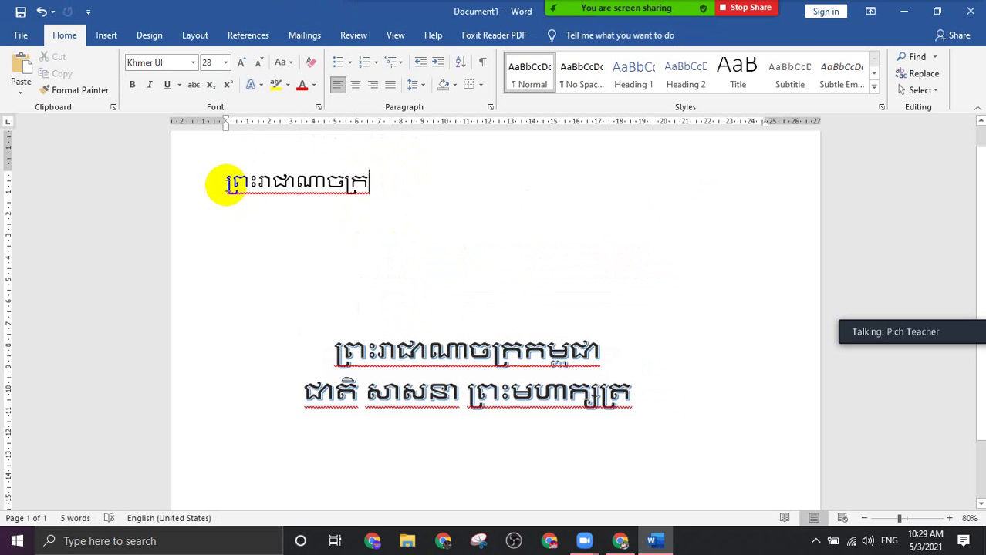
left_click(434, 343)
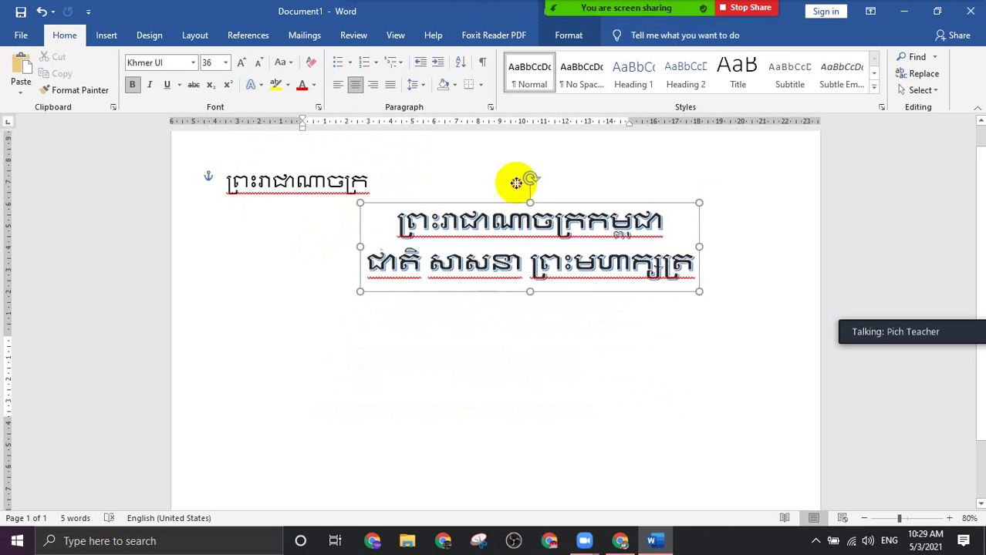
left_click_drag(448, 333, 548, 171)
Make the plain Khmer text ព្រះរាជាណាចក្រ red
left_click(458, 253)
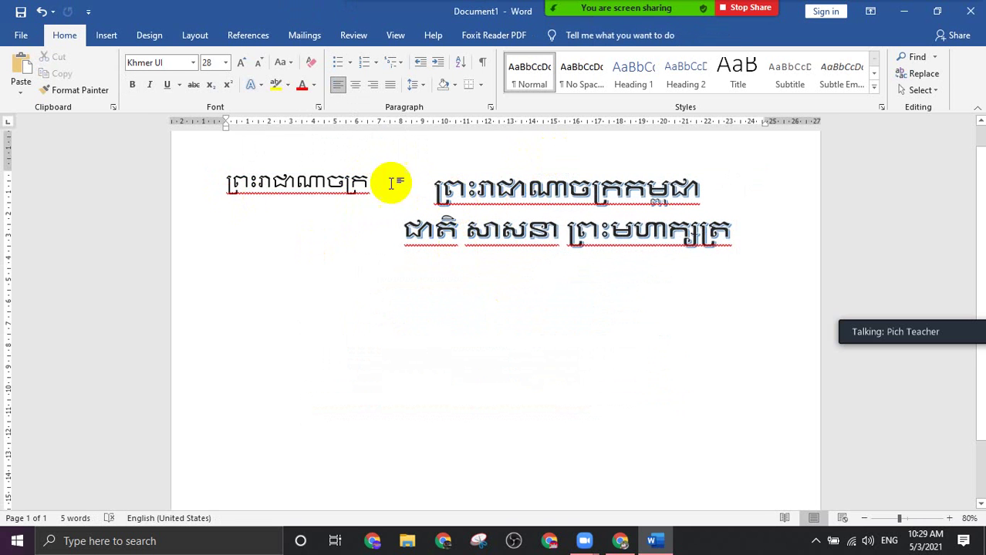
left_click_drag(359, 181, 226, 187)
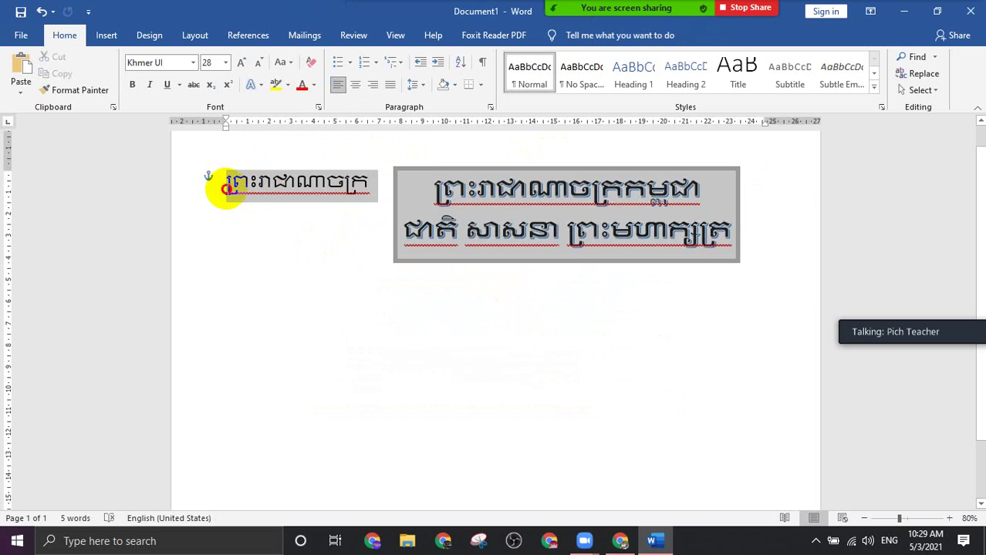
left_click(302, 85)
Apply the orange outline WordArt style to the motto
left_click(525, 189)
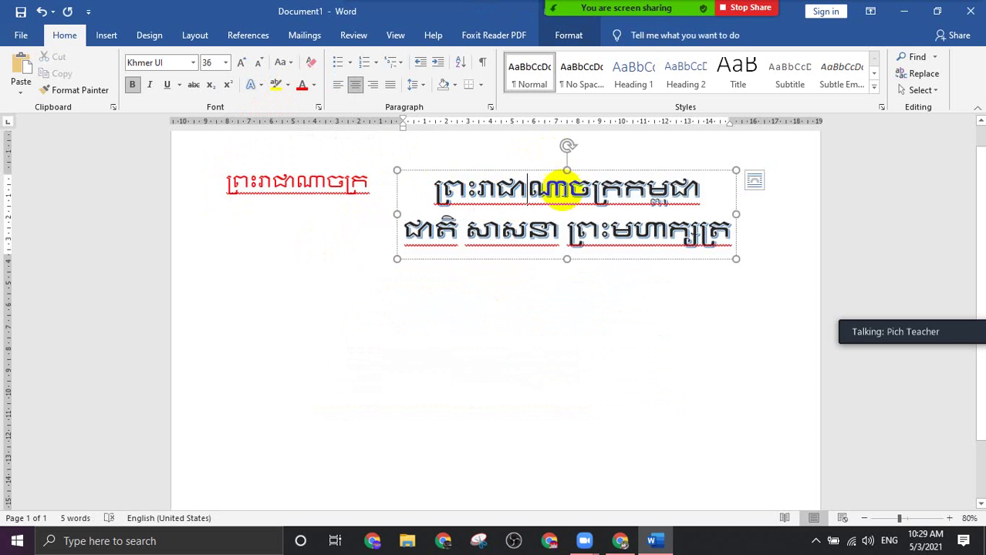
scroll(571, 201, "up", 2)
scroll(576, 203, "up", 2)
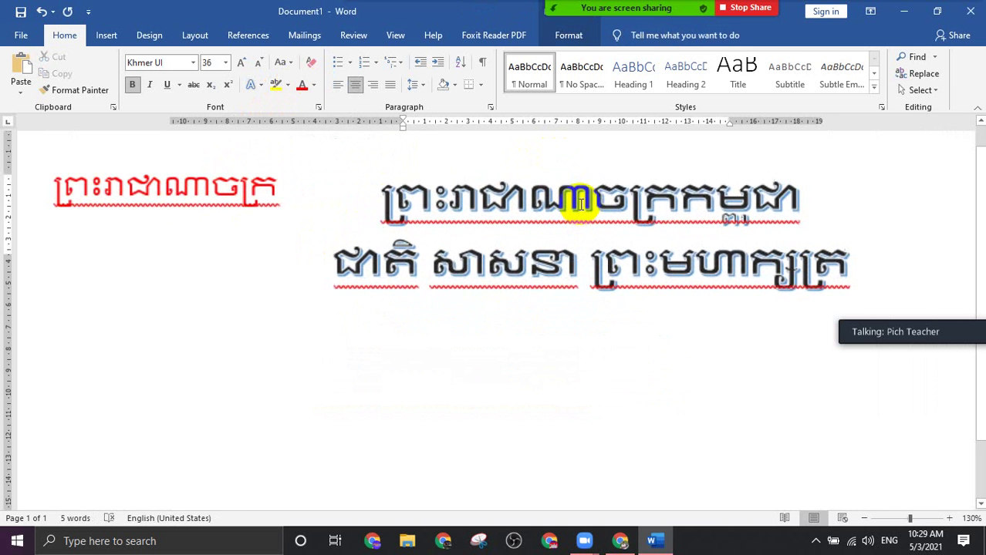
scroll(576, 202, "up", 1)
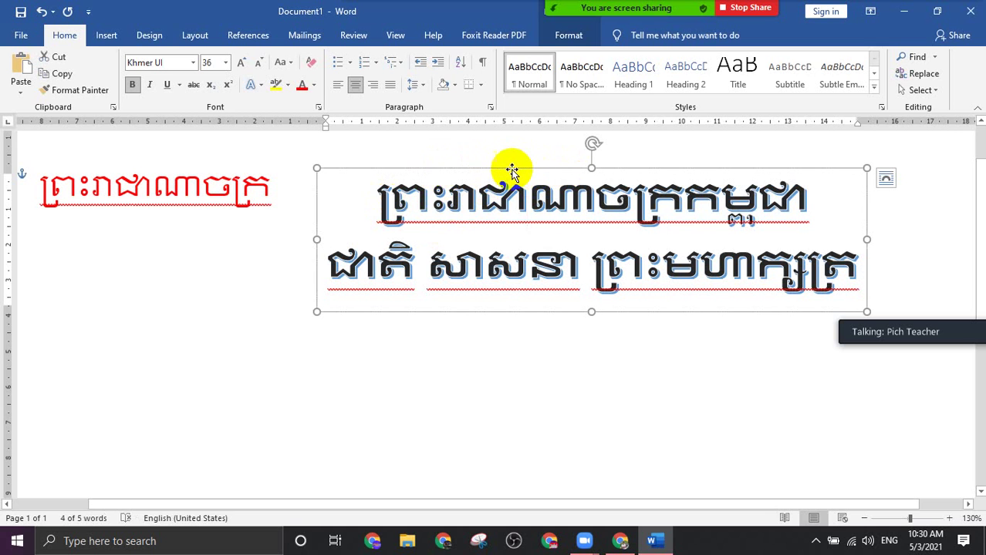
left_click(570, 36)
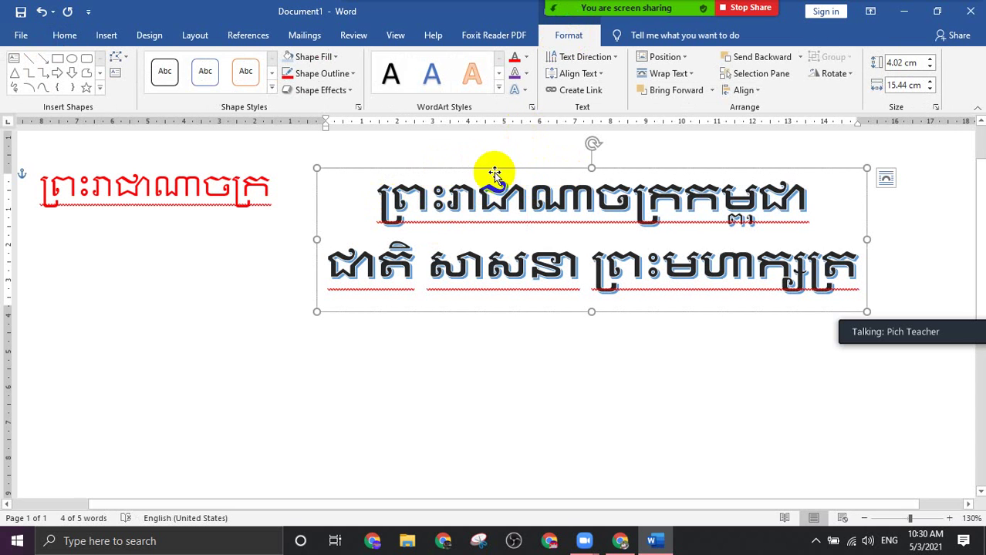
left_click(472, 75)
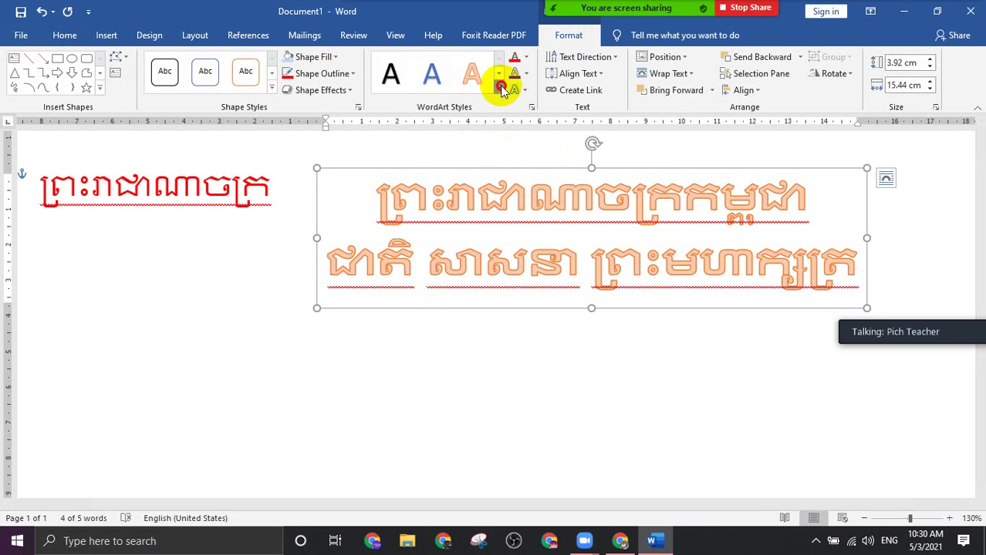
Switch the motto to a solid blue shadowed WordArt style
left_click(498, 89)
left_click(510, 117)
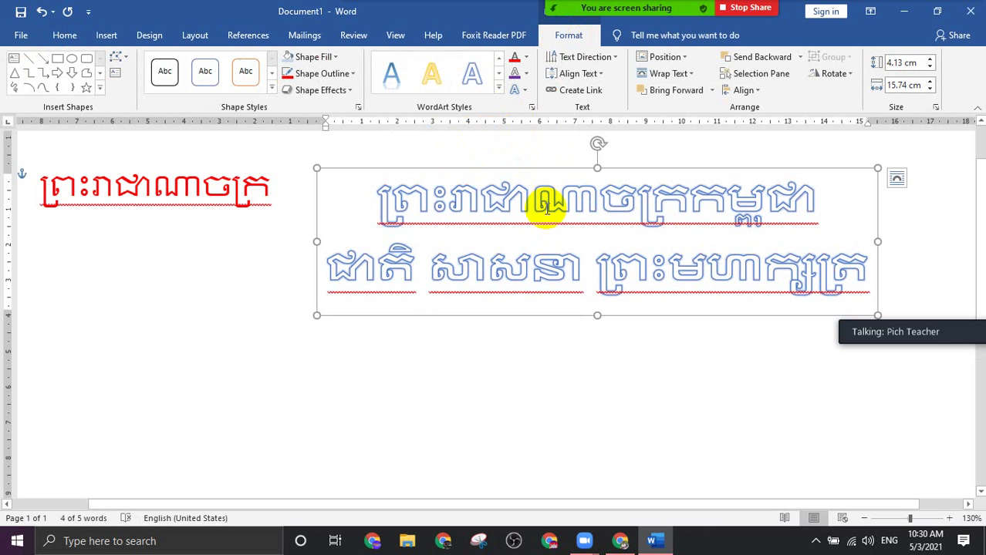
left_click(498, 89)
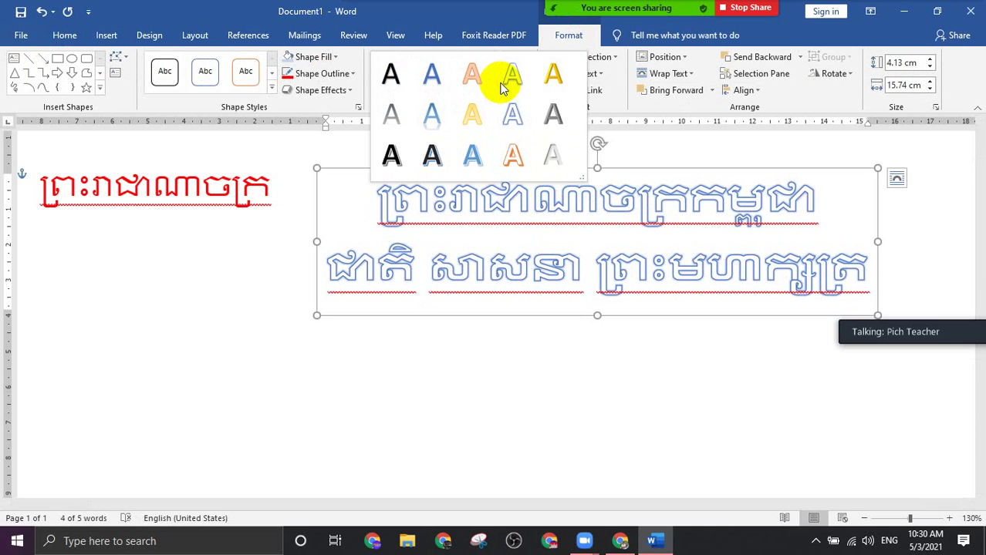
left_click(466, 160)
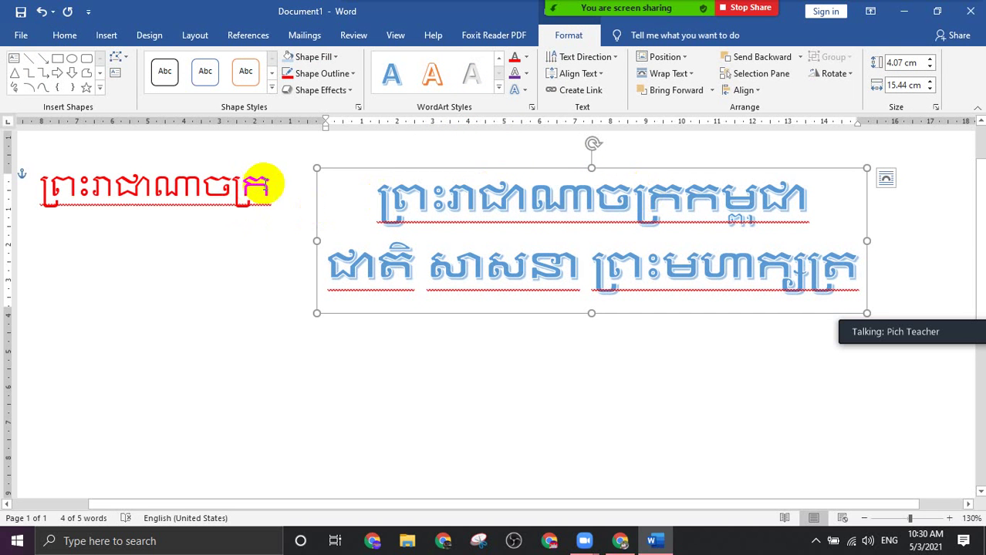
left_click(185, 185)
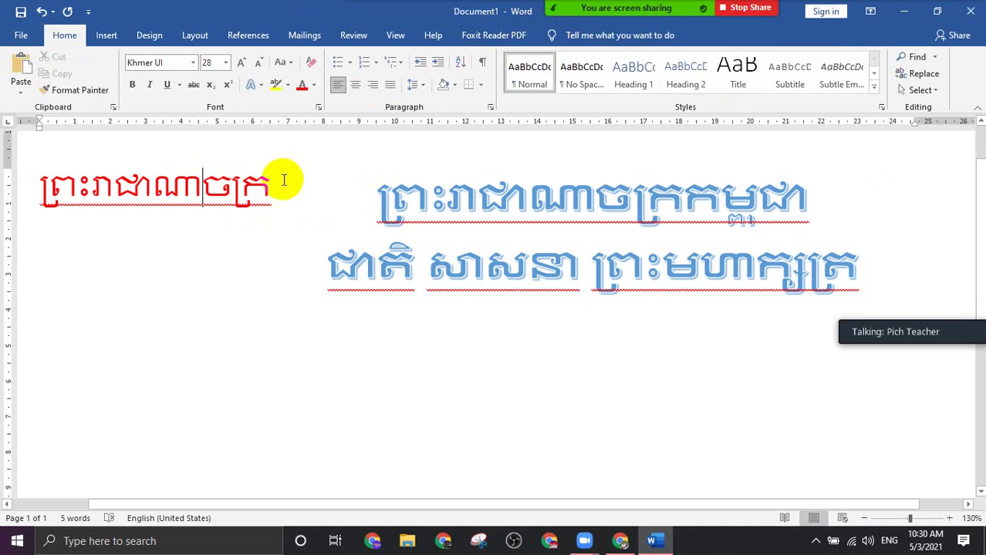
Recolour the plain Khmer text ព្រះរាជាណាចក្រ from red to green
left_click_drag(170, 183, 45, 182)
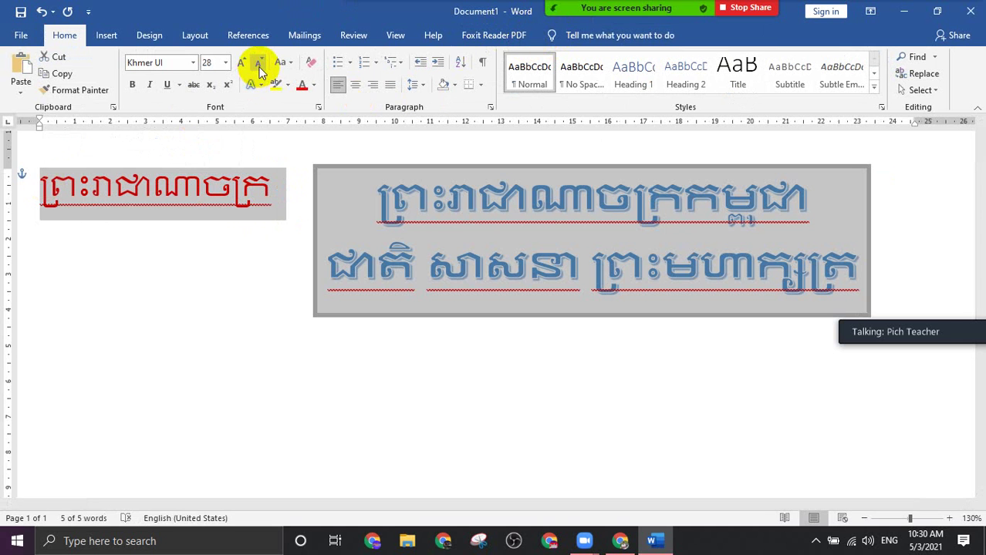
left_click(289, 86)
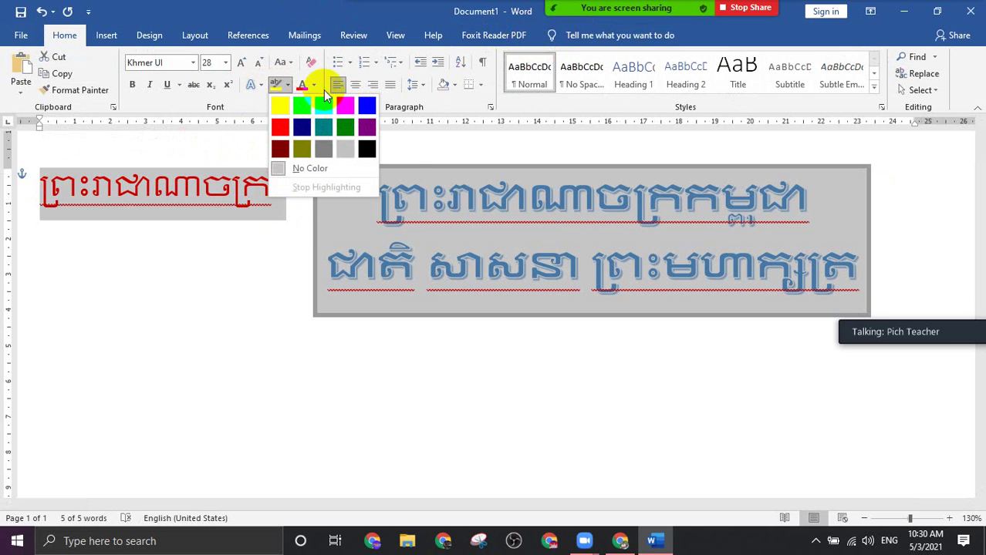
left_click(314, 86)
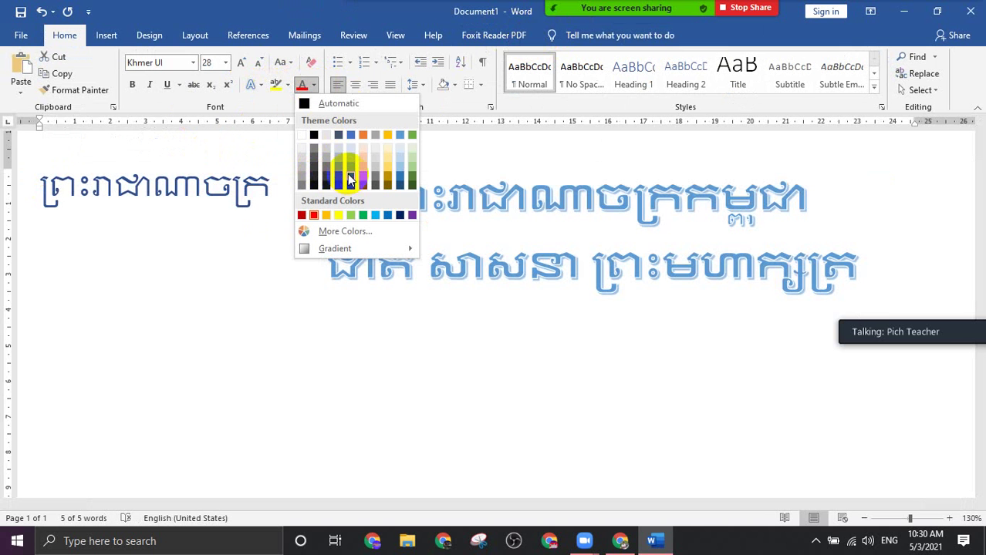
left_click(365, 216)
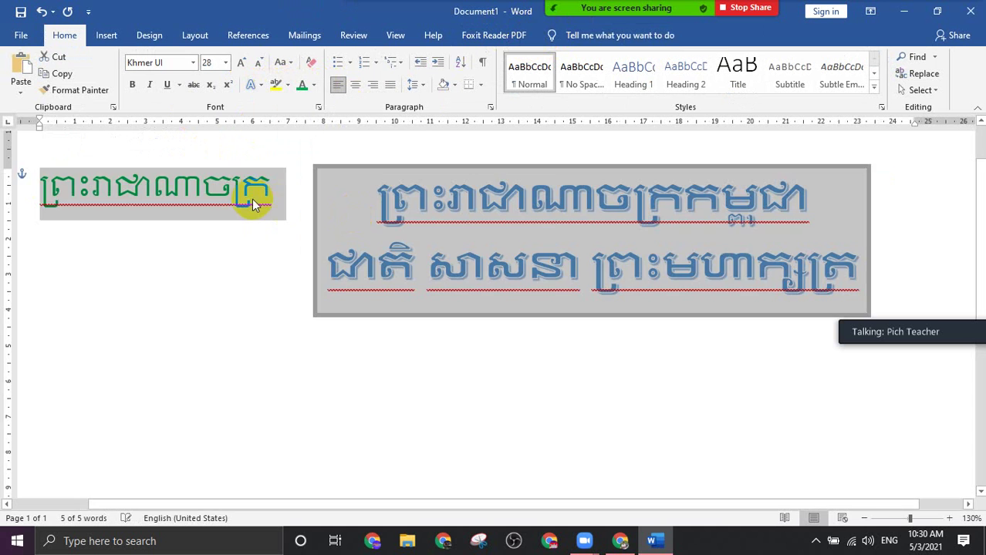
left_click(262, 189)
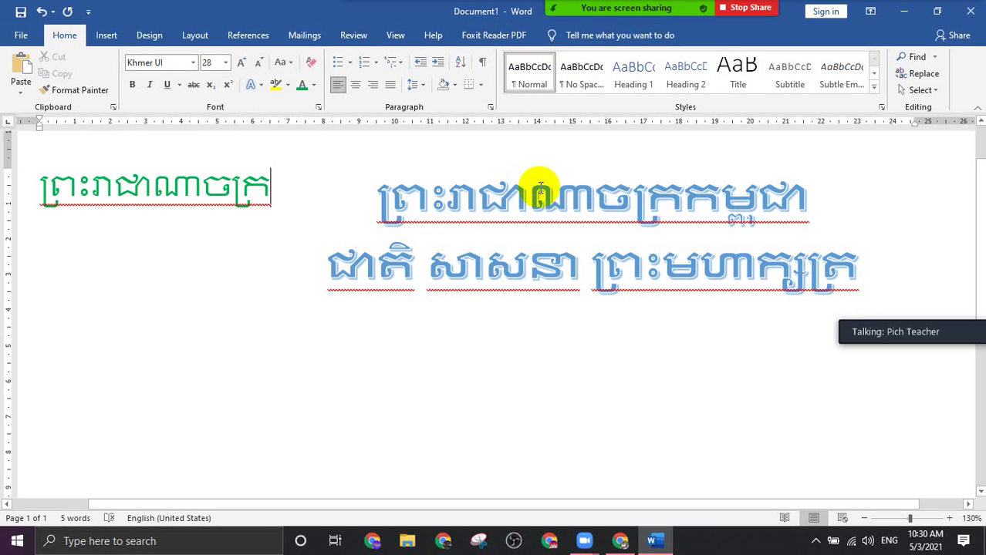
Give the motto box a gold fill shape style preset
left_click(618, 186)
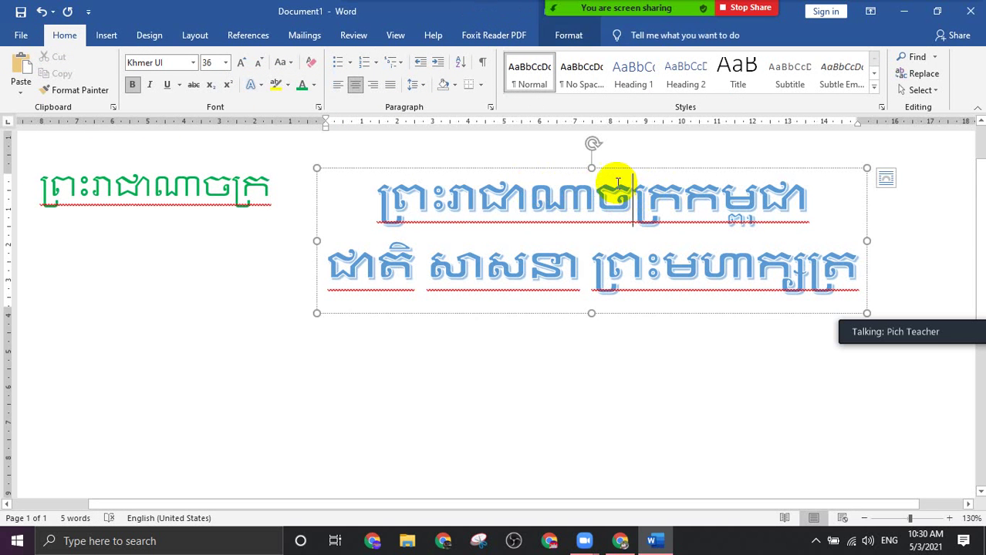
left_click(618, 168)
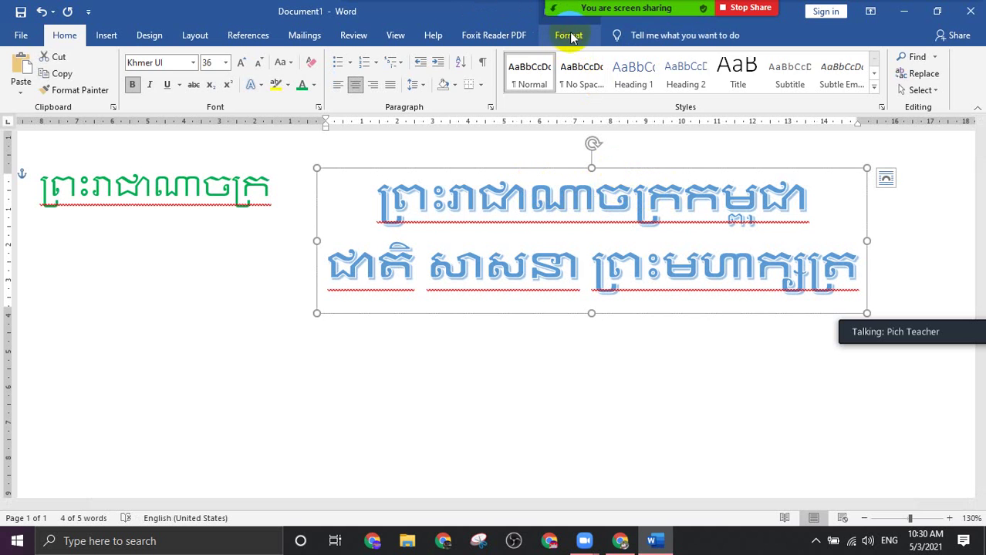
left_click(572, 36)
left_click(270, 88)
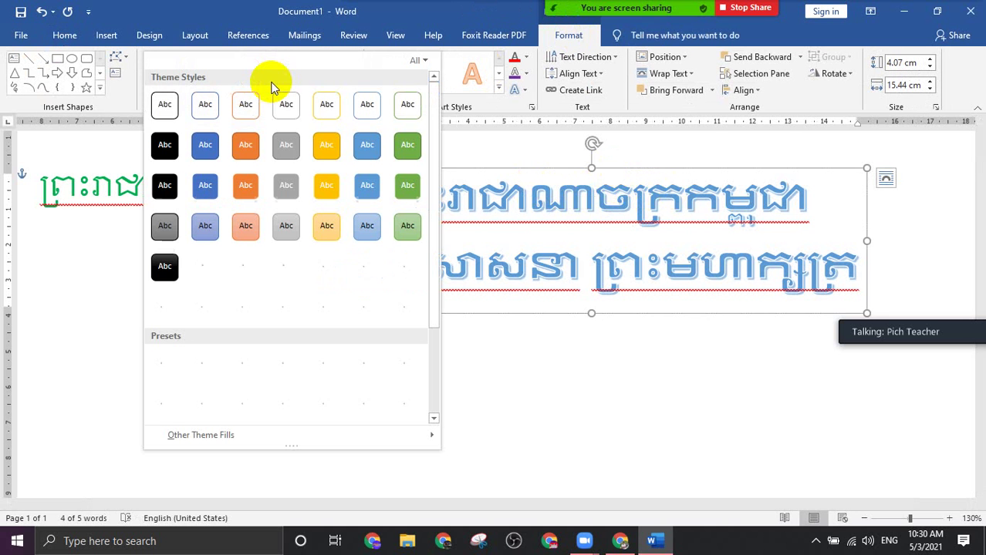
left_click(330, 147)
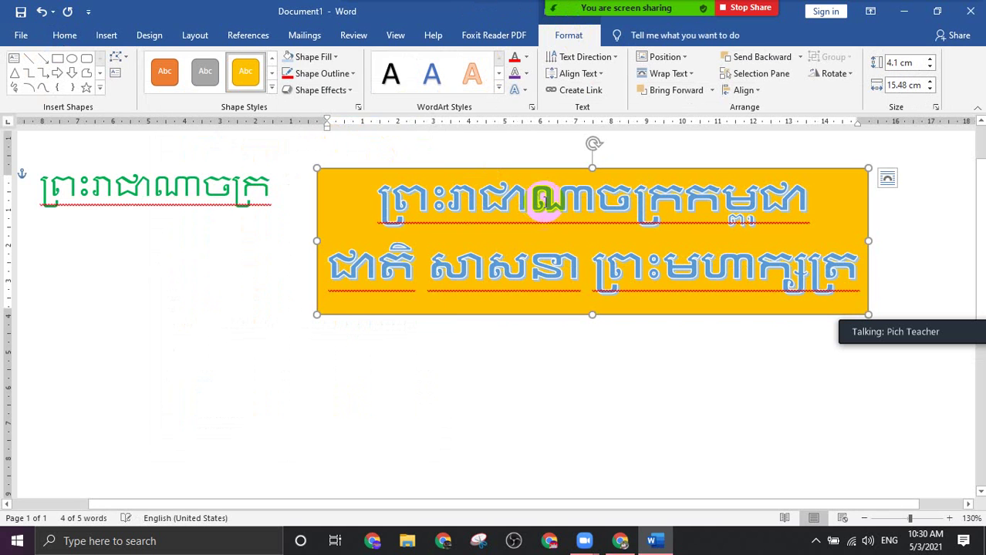
Fill the motto box with peach and give it a red outline
left_click(333, 57)
left_click(351, 124)
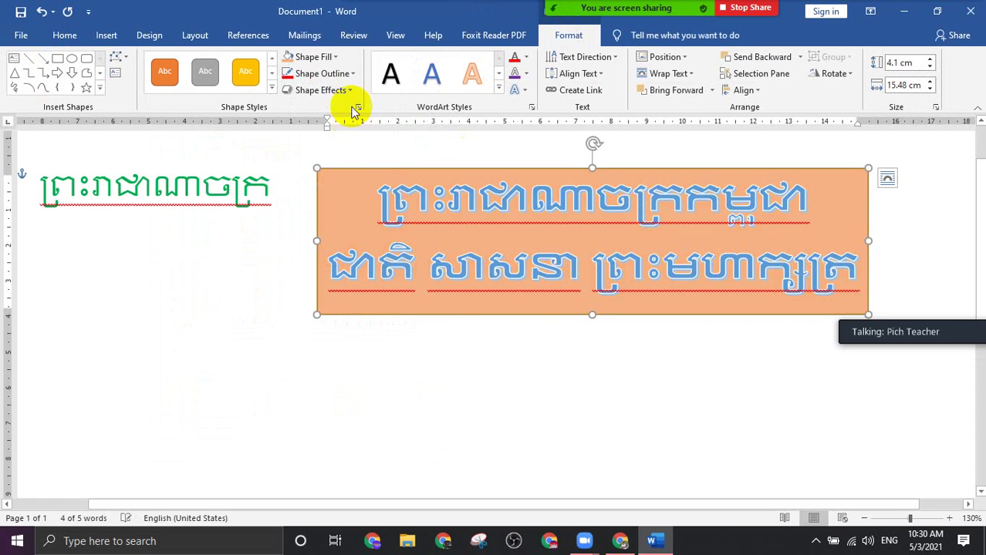
left_click(346, 74)
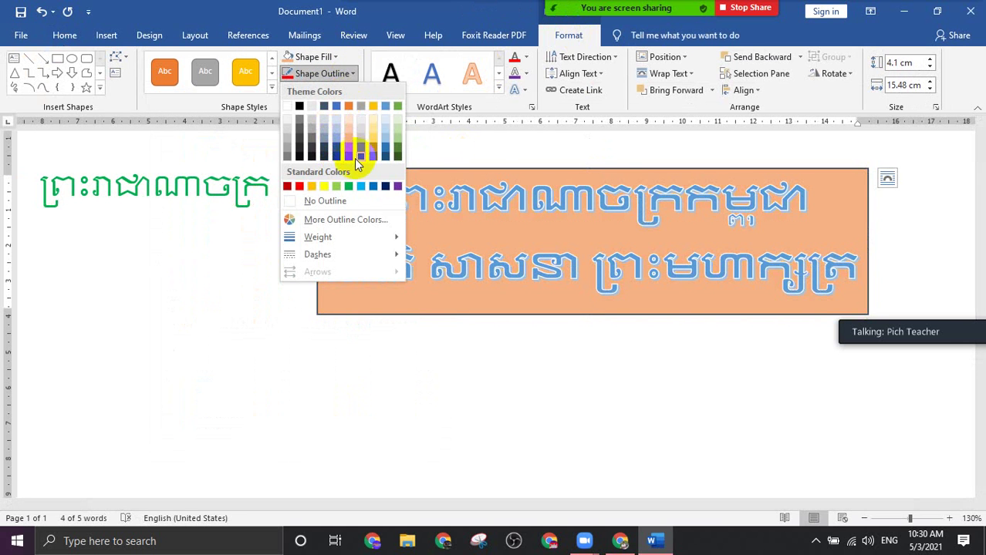
left_click(303, 187)
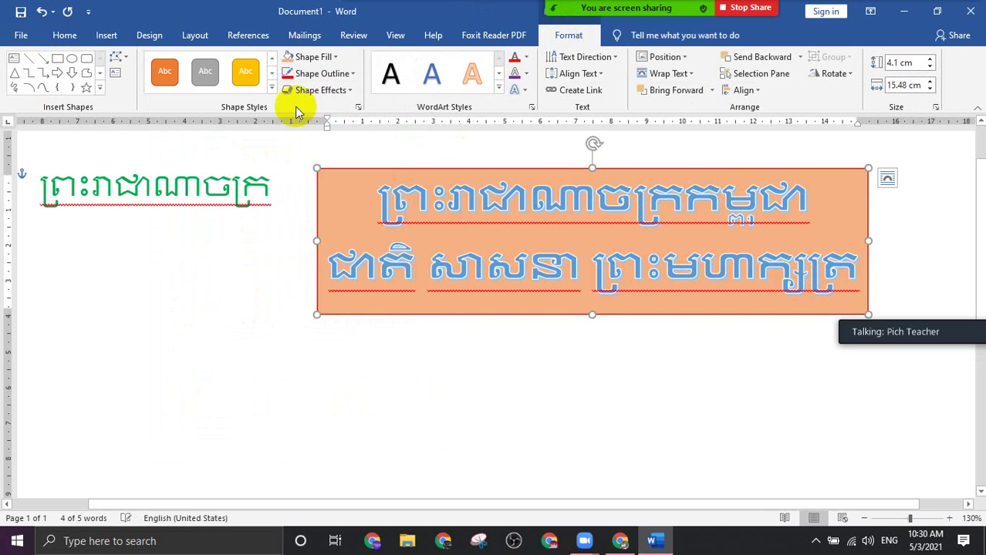
Apply a 3-D shape effect preset to the box, then remove it
left_click(322, 90)
mouse_move(327, 117)
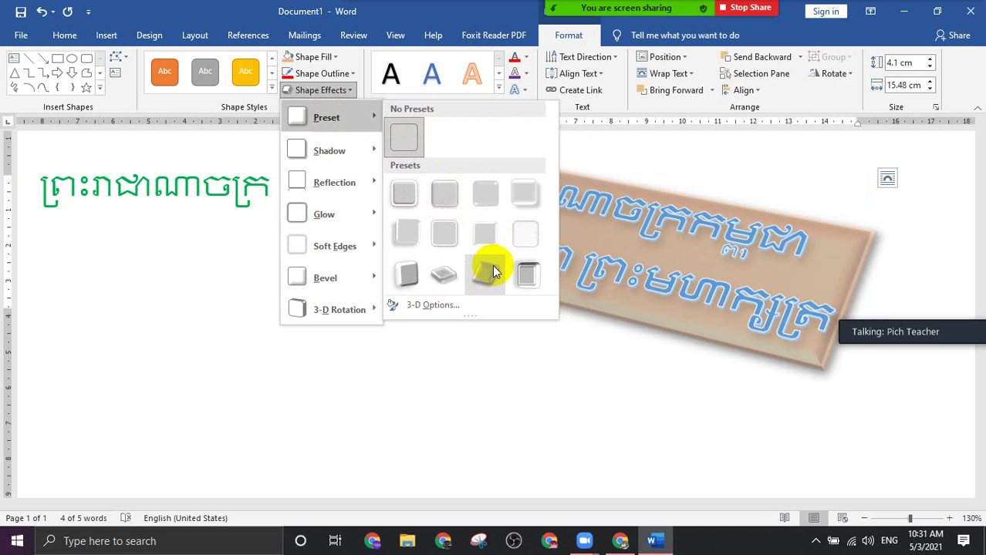
left_click(450, 273)
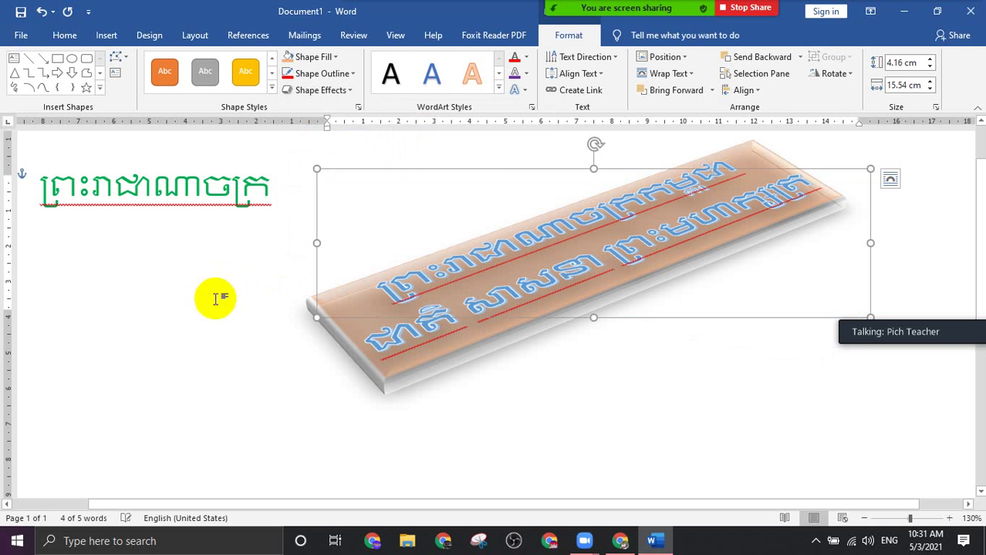
left_click(321, 89)
mouse_move(326, 118)
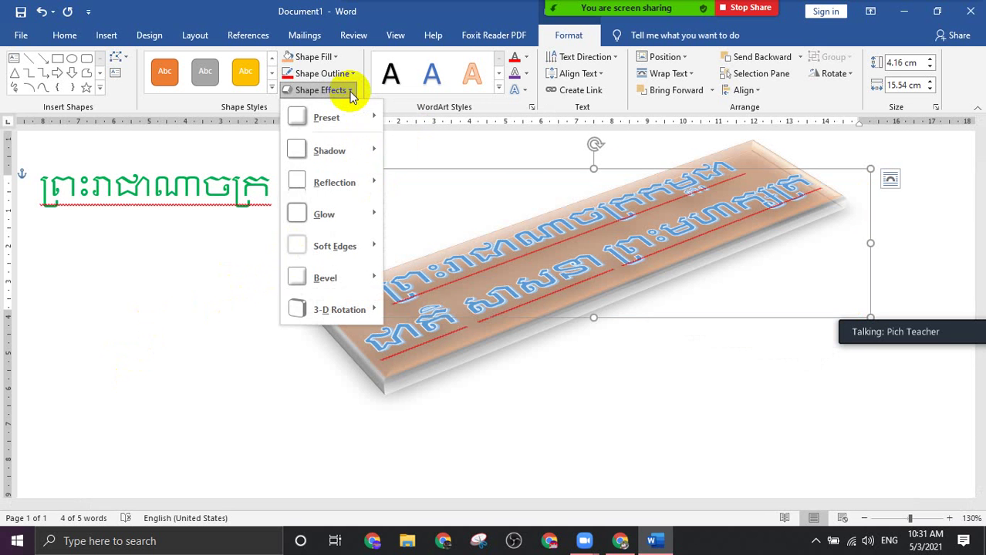
left_click(404, 137)
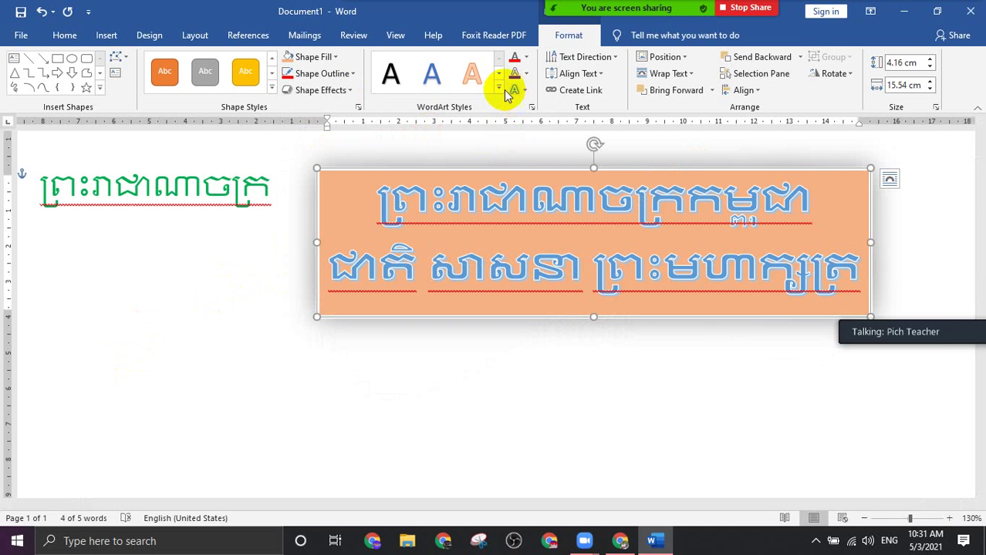
Colour the motto text light blue, then make the first line red
left_click(527, 58)
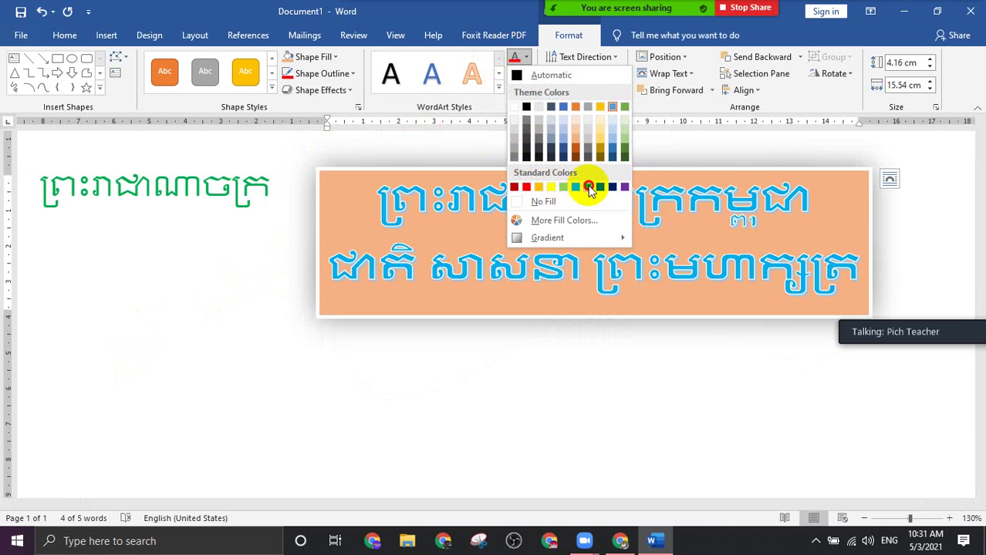
left_click(589, 187)
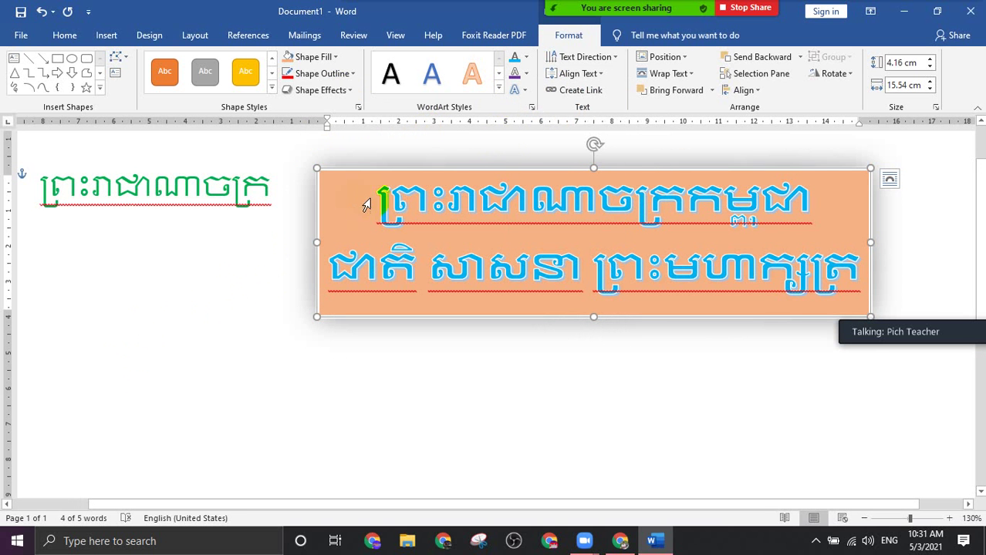
left_click_drag(378, 195, 829, 199)
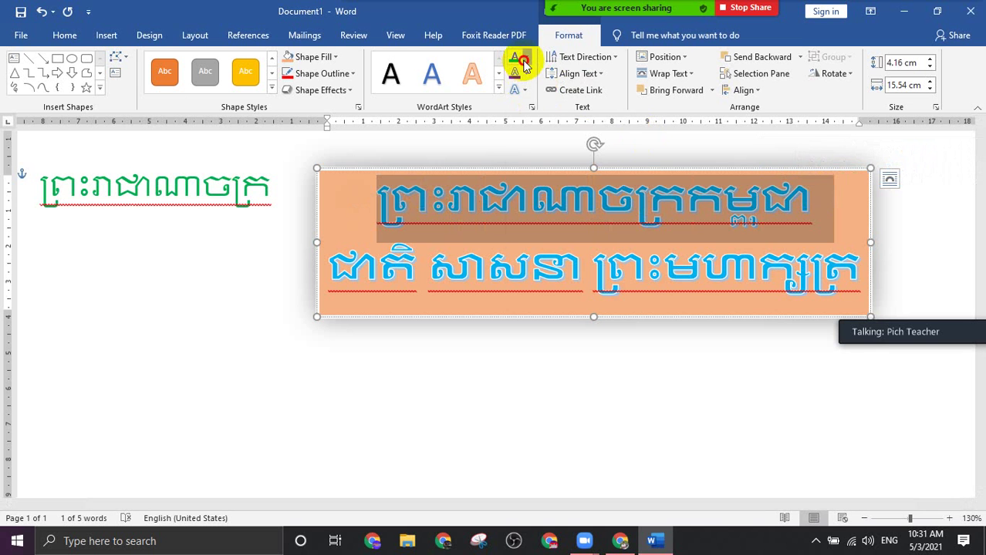
left_click(524, 58)
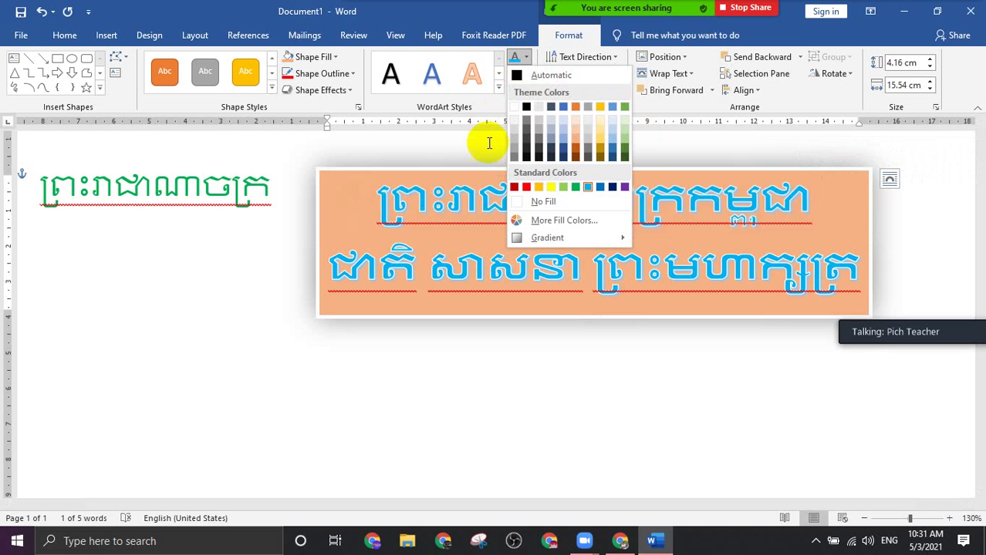
left_click(528, 188)
left_click(725, 204)
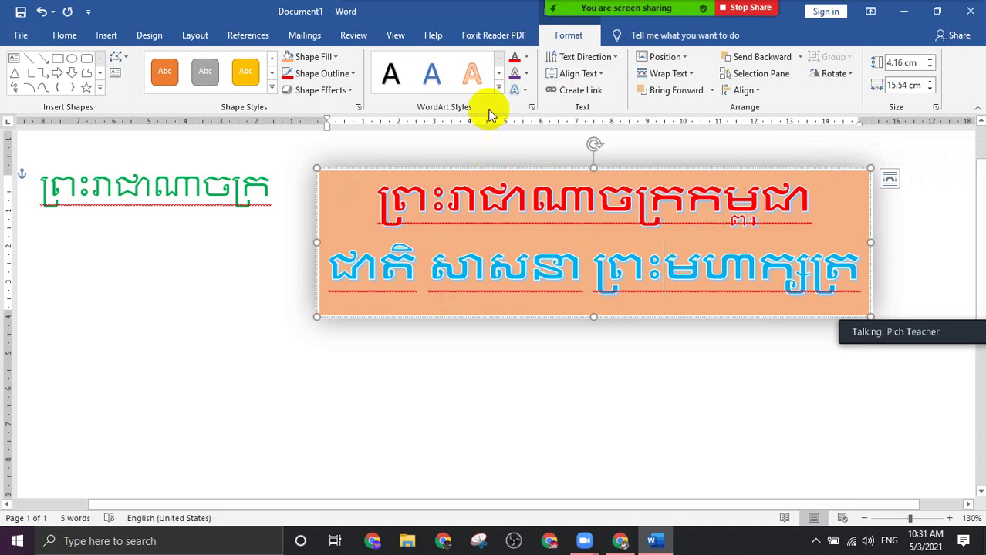
Apply a text outline colour and give the box a white fill with black border
left_click(527, 75)
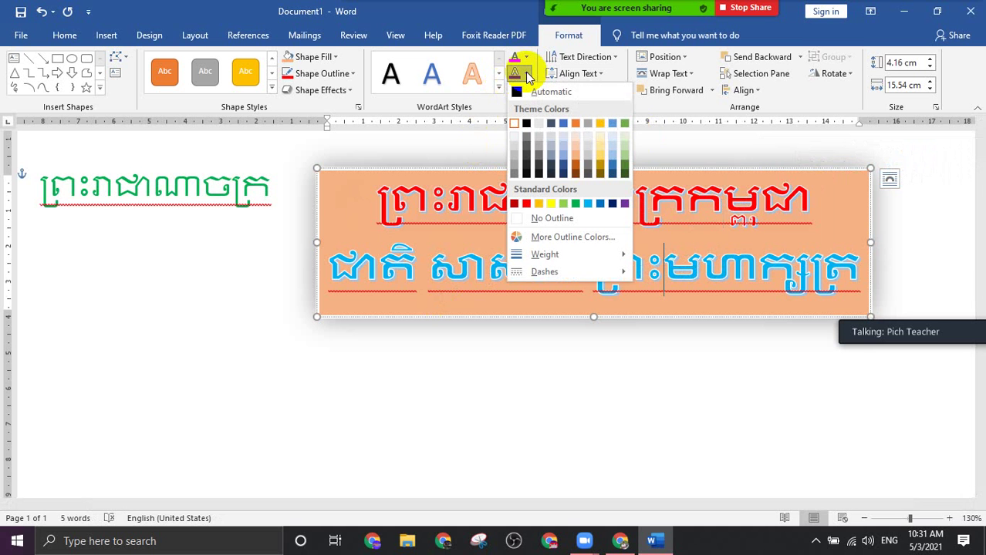
left_click(550, 204)
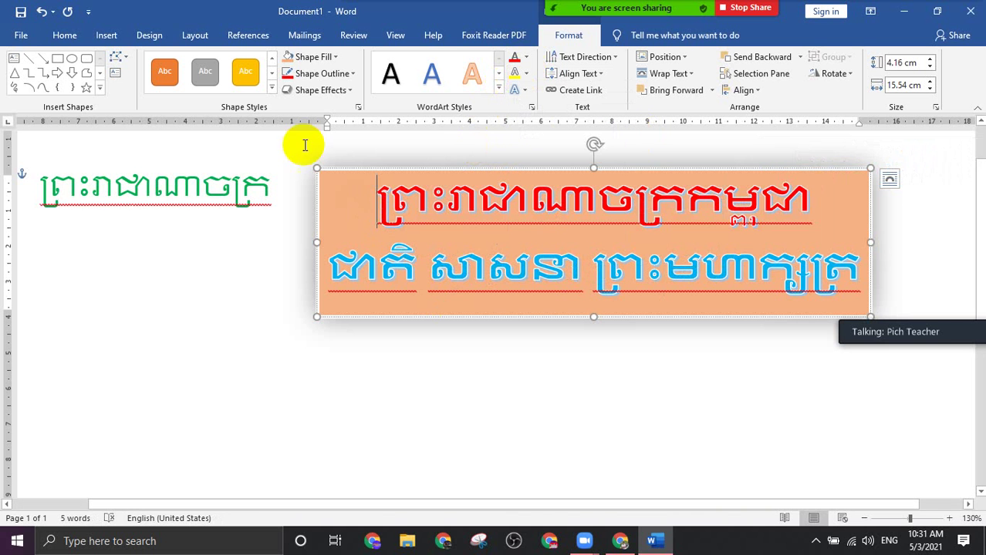
left_click(272, 87)
left_click(164, 107)
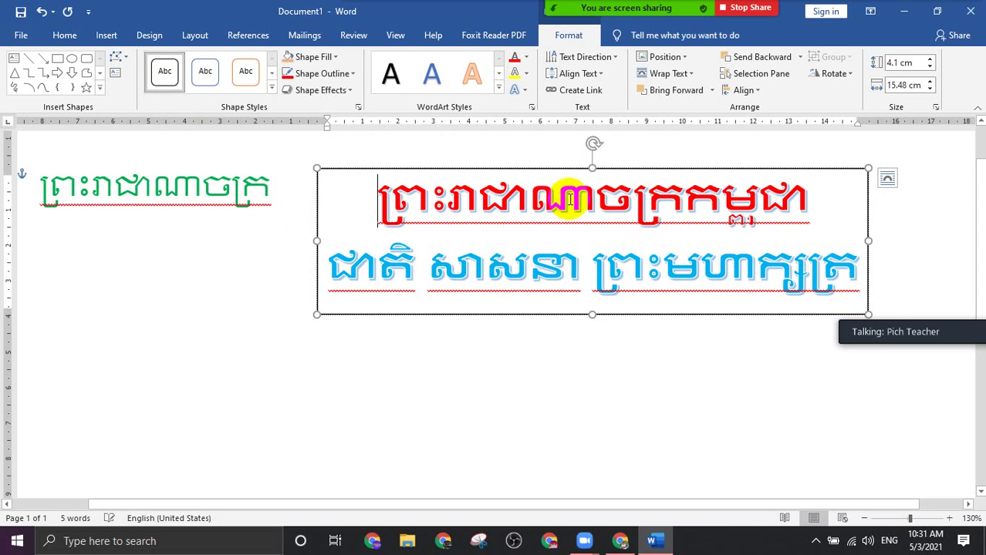
Outline all the motto text in yellow
left_click_drag(378, 194, 826, 314)
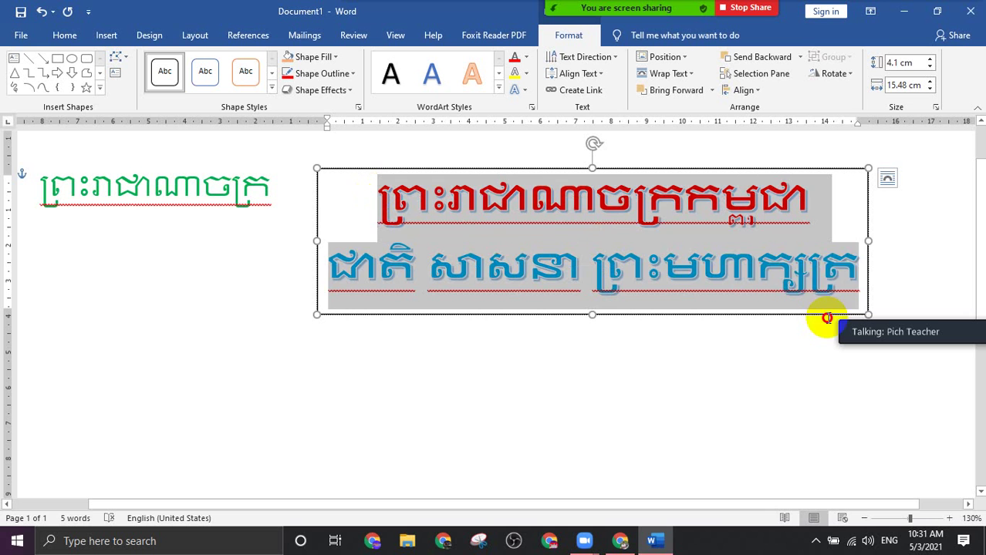
left_click(520, 73)
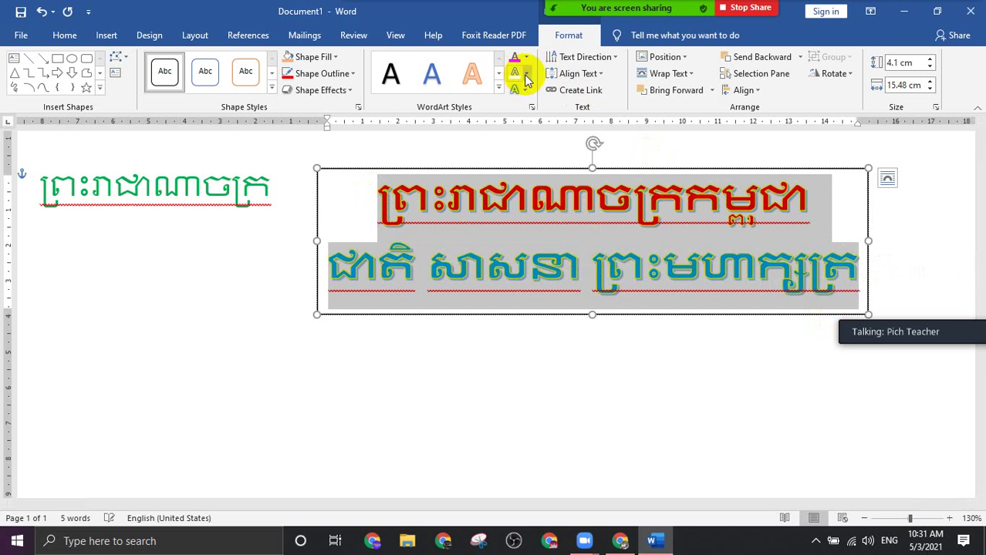
left_click(525, 74)
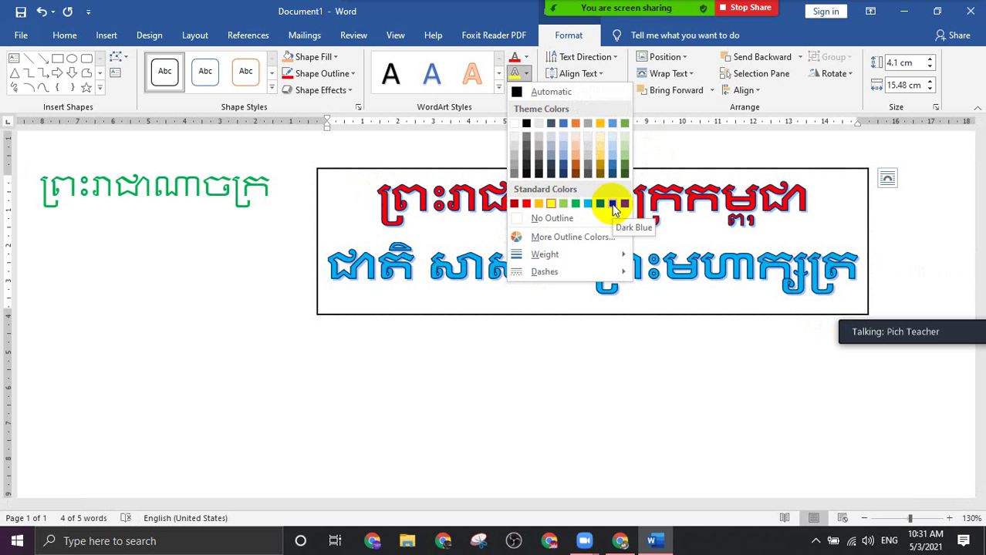
left_click(550, 203)
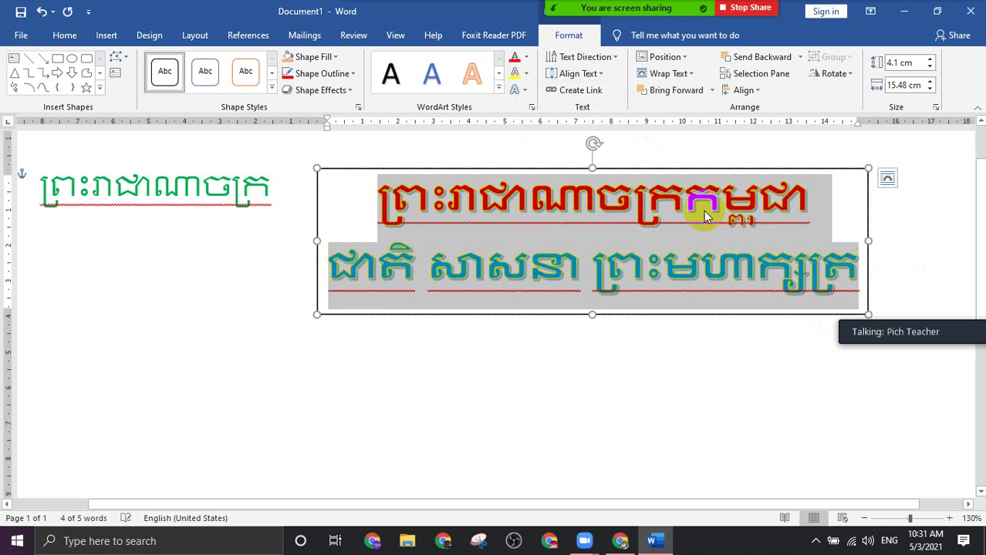
left_click(797, 197)
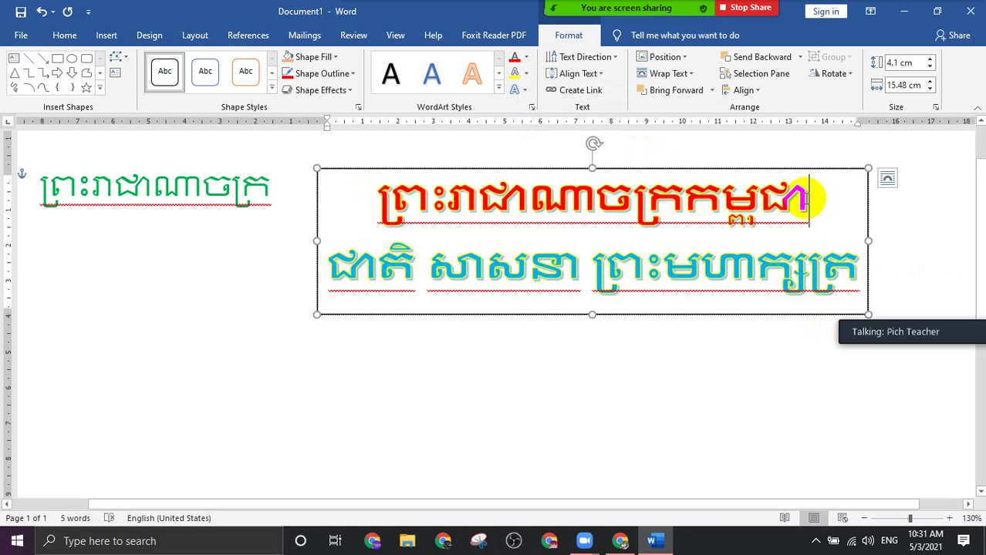
scroll(820, 206, "up", 3)
Apply the first Outer shadow preset to the red and blue Khmer motto lines
scroll(817, 207, "up", 2)
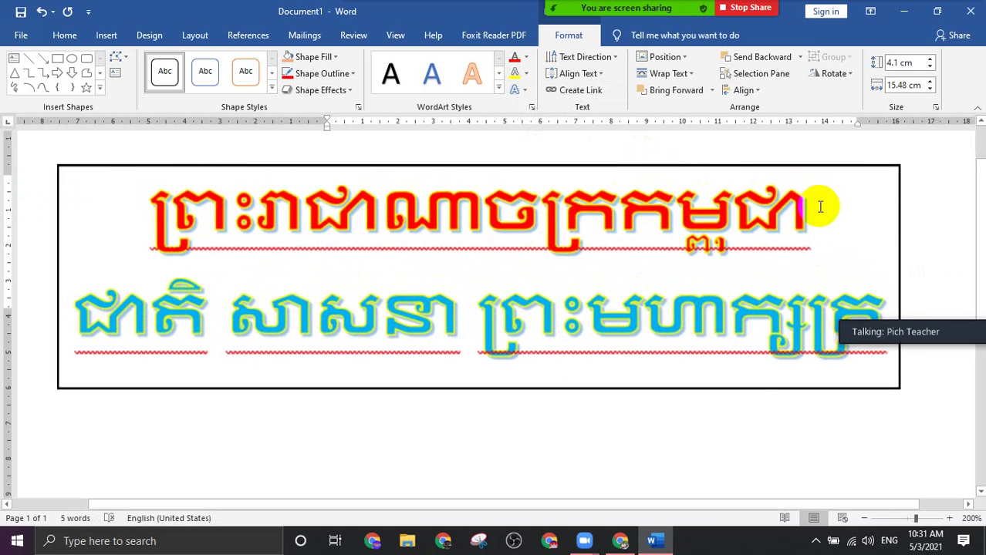
scroll(810, 209, "up", 2)
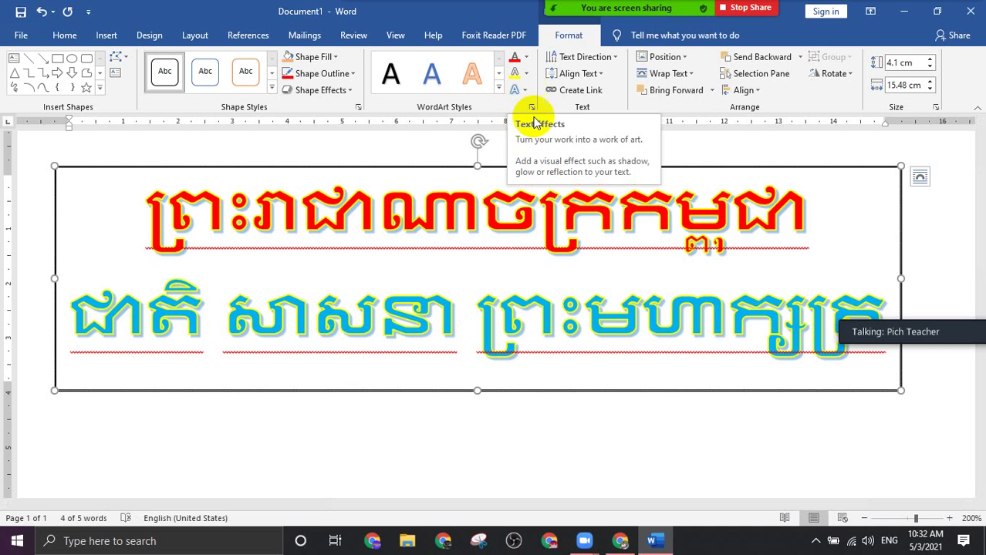
left_click(527, 93)
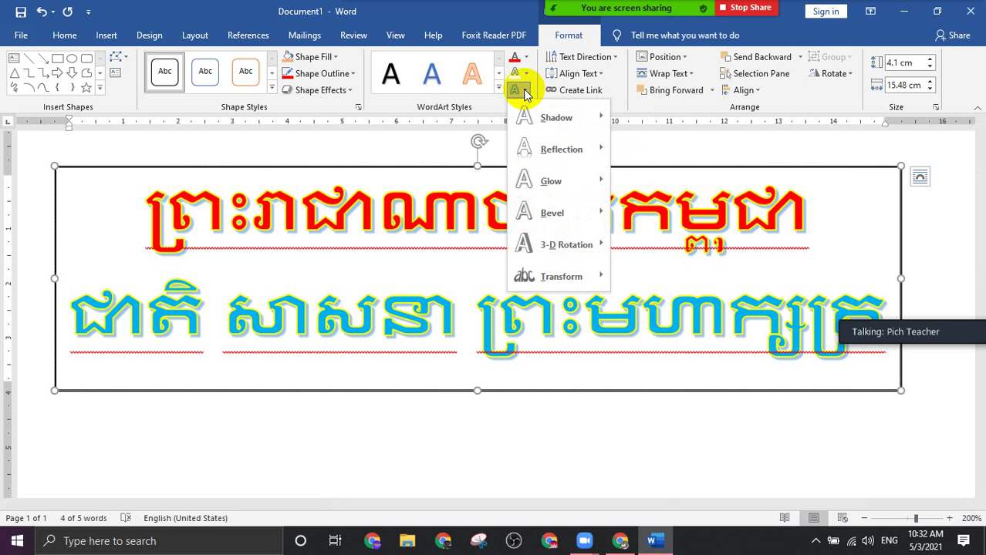
mouse_move(556, 117)
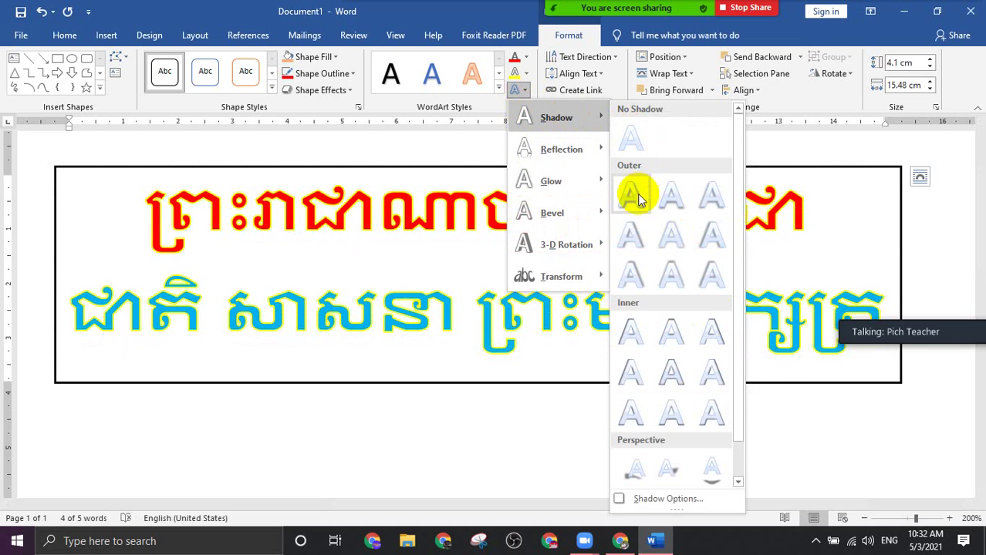
left_click(637, 194)
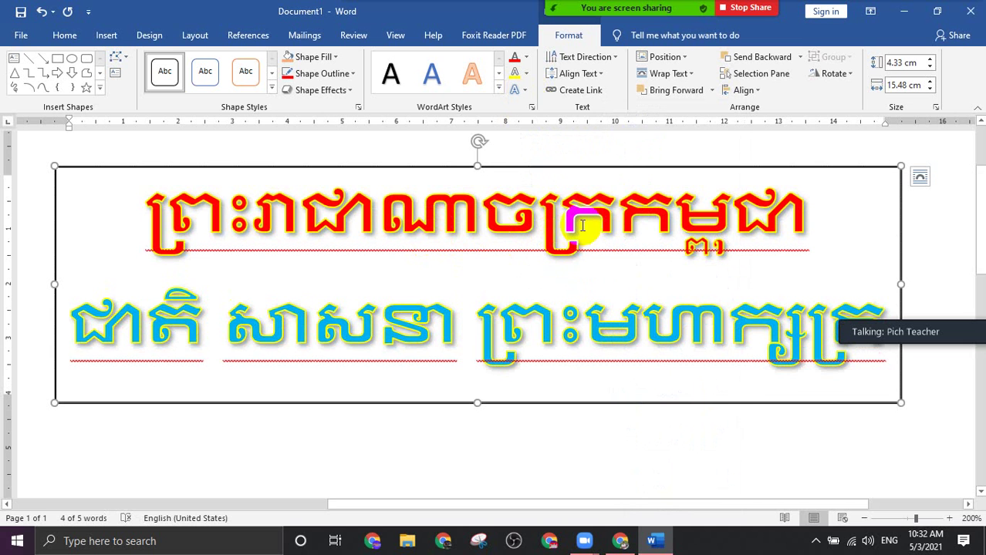
left_click(518, 90)
mouse_move(557, 118)
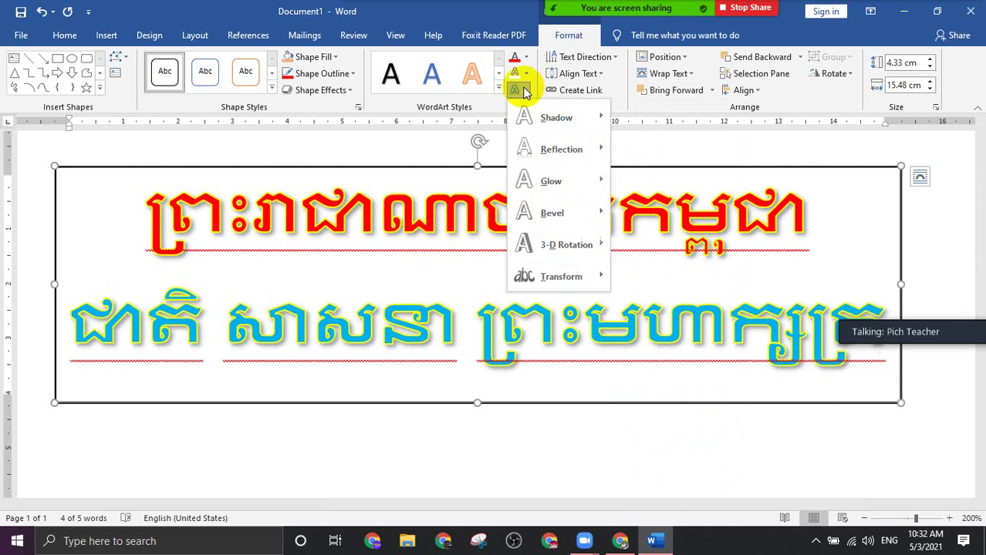
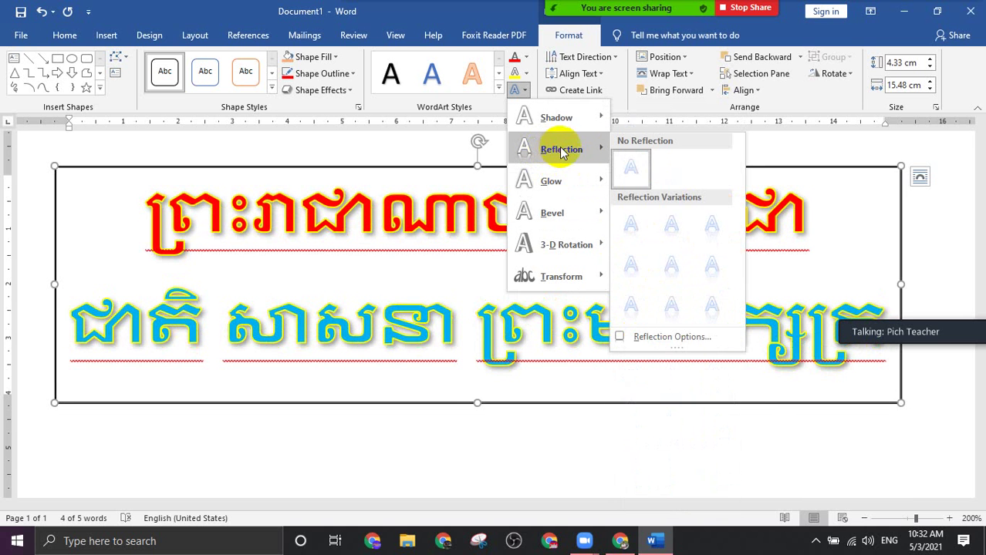
Try a tight reflection and a glow variation on the WordArt text
left_click(630, 226)
left_click(252, 266)
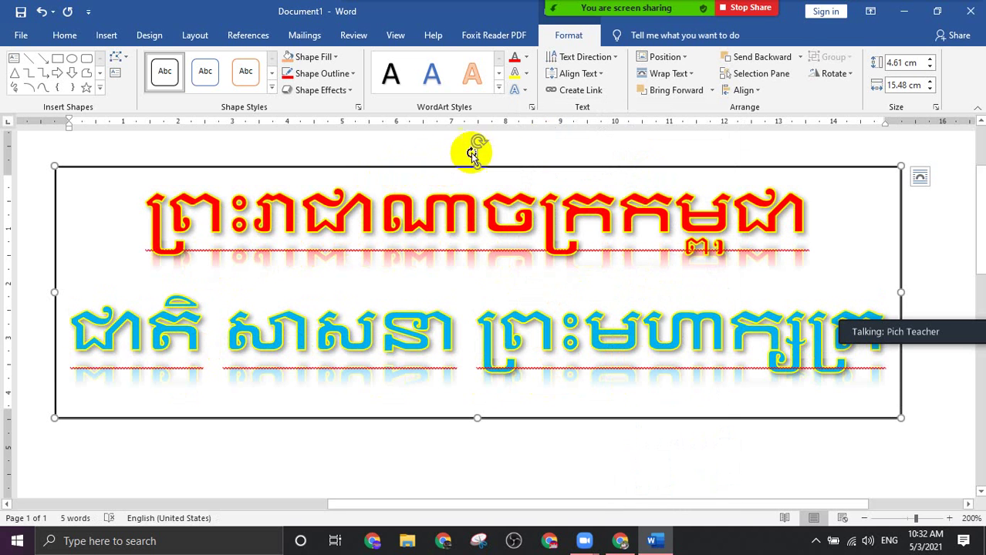
left_click(524, 91)
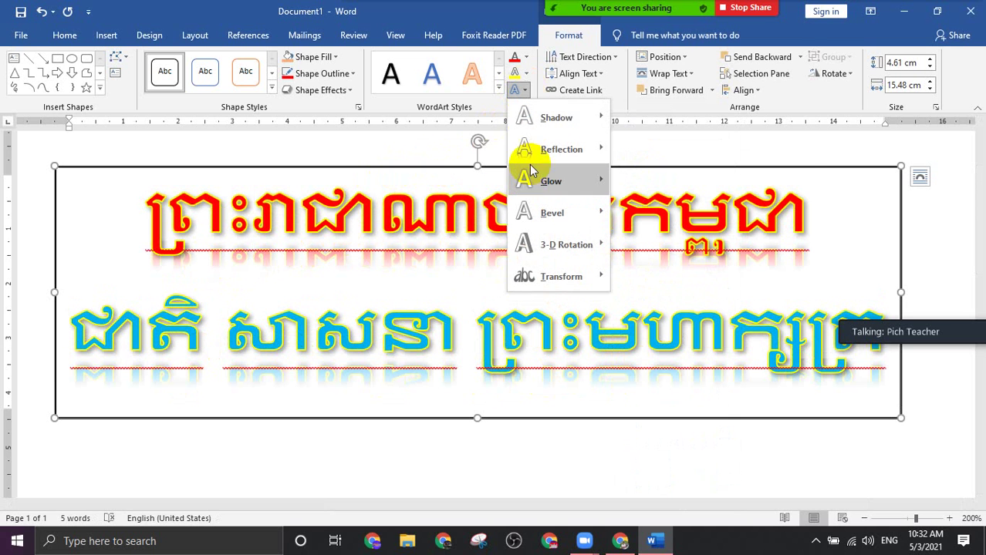
mouse_move(551, 182)
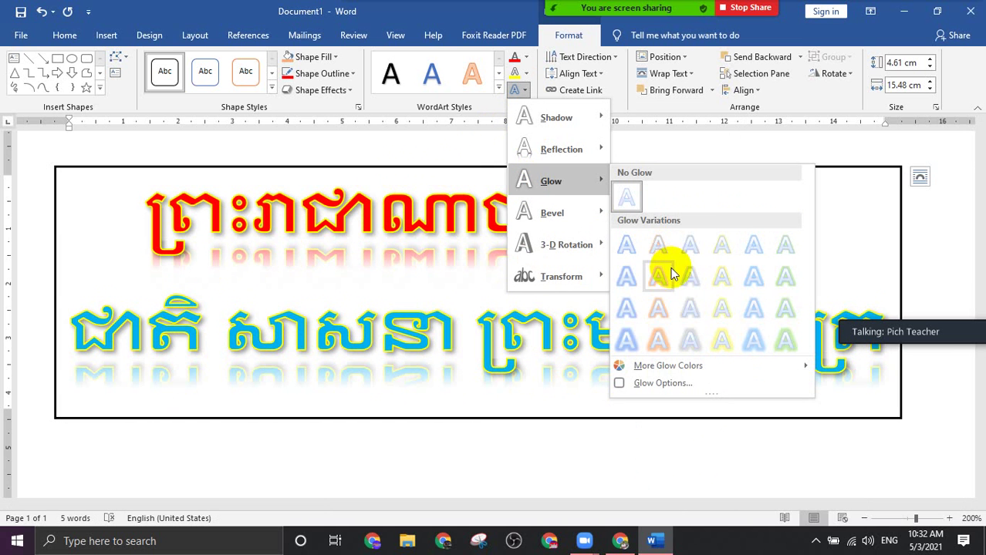
left_click(666, 281)
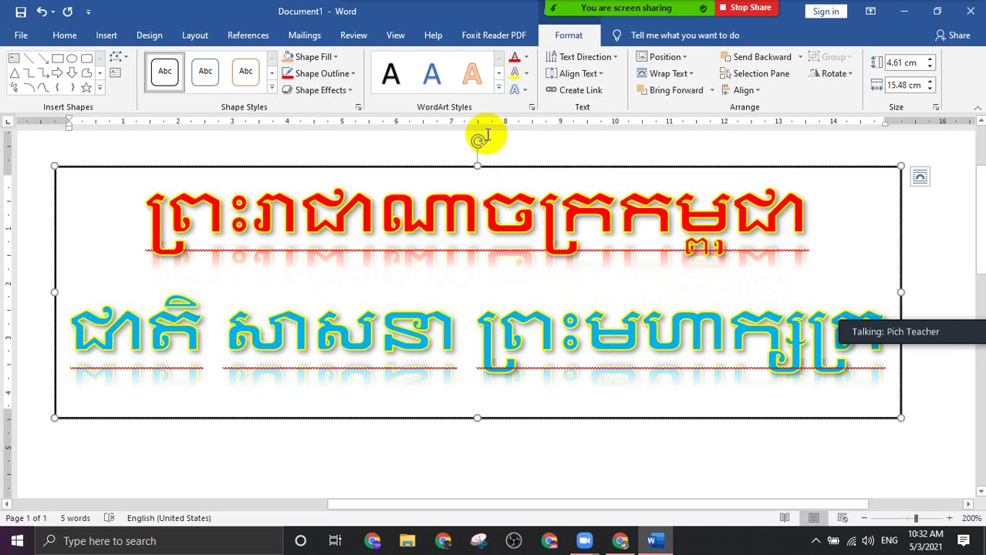
left_click(522, 94)
mouse_move(560, 149)
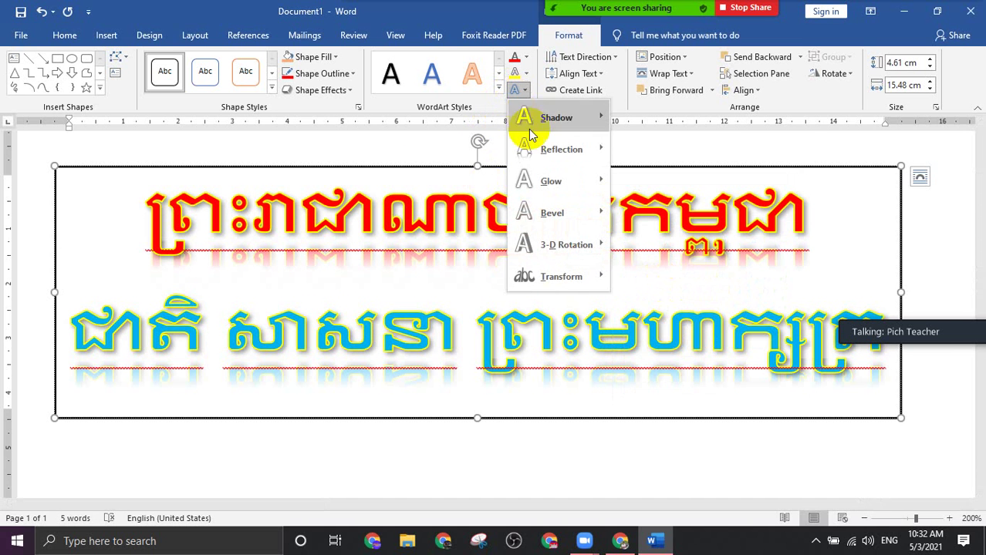
left_click(631, 167)
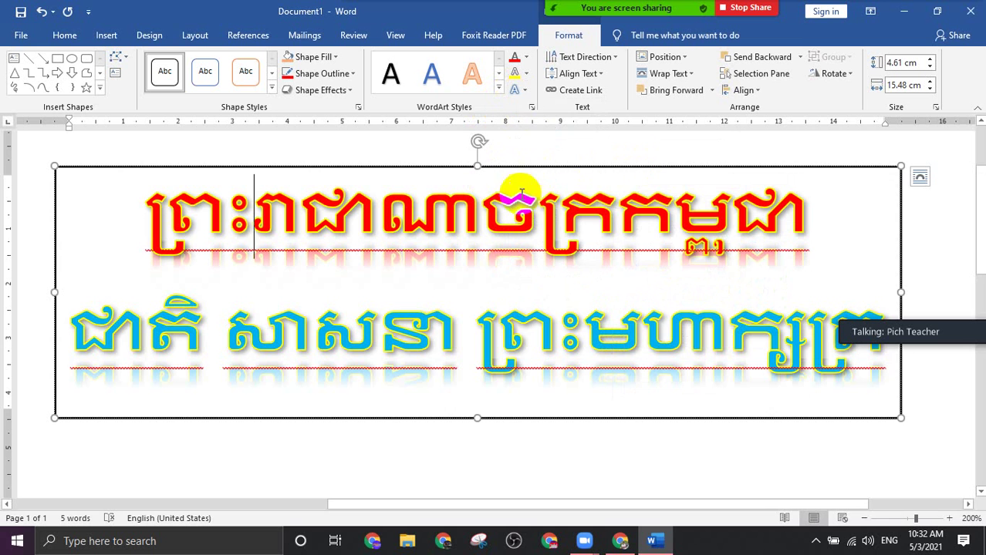
left_click(514, 90)
mouse_move(551, 182)
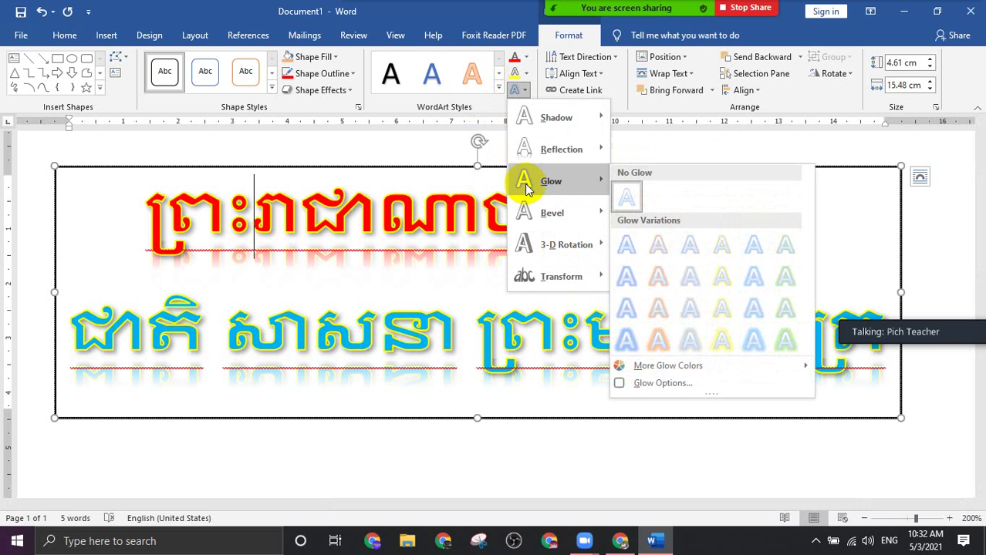
Select both WordArt lines and set their reflection to No Reflection
left_click(631, 168)
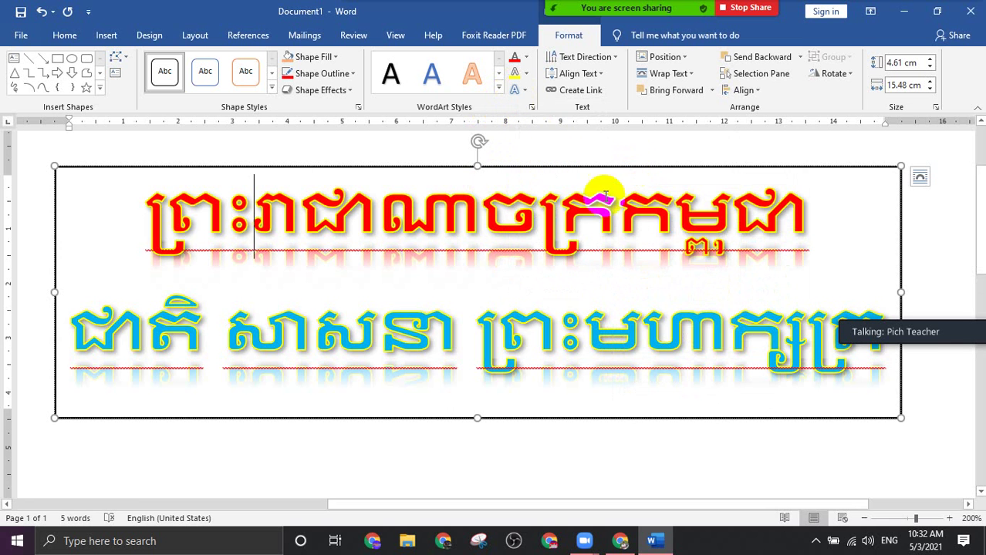
left_click(563, 227)
left_click_drag(126, 221, 561, 334)
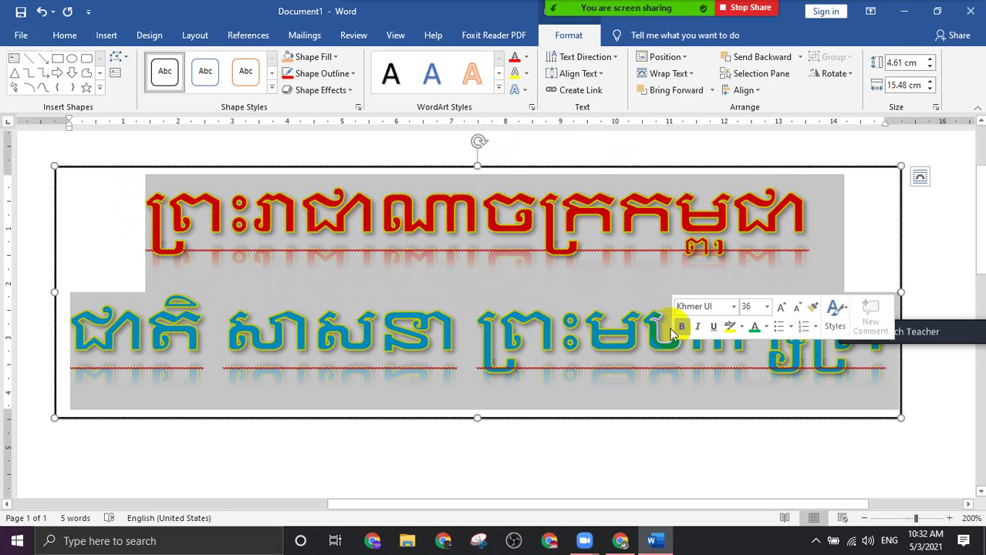
left_click(526, 95)
mouse_move(561, 150)
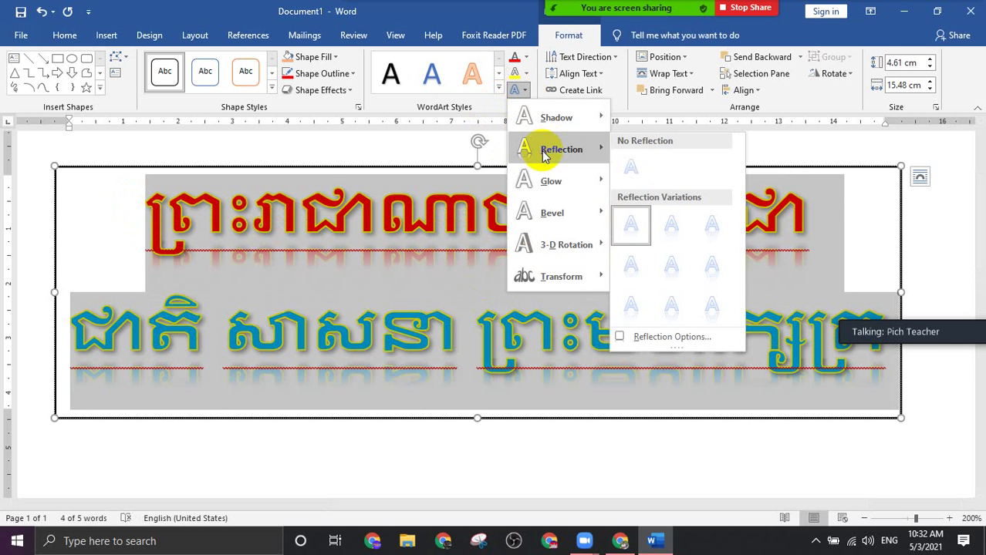
left_click(636, 170)
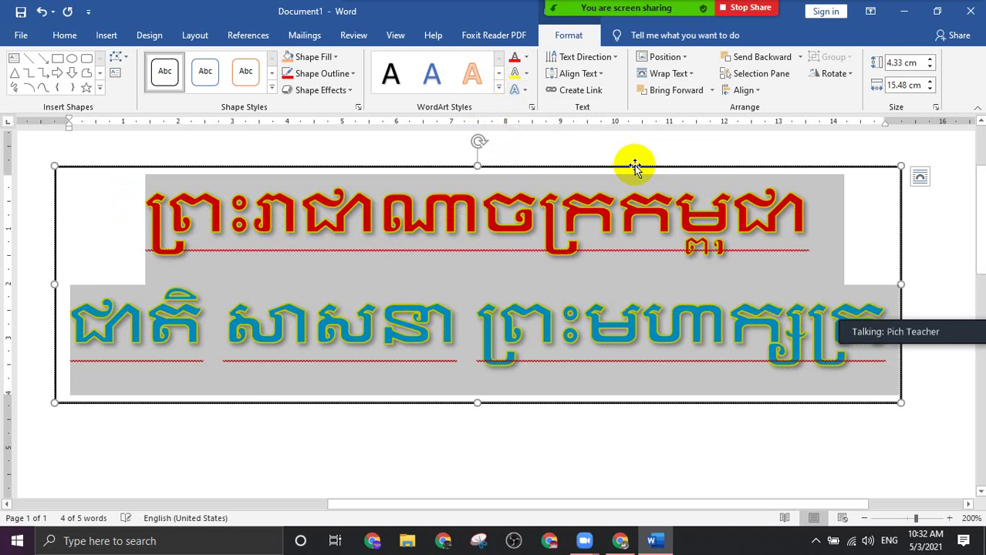
left_click(325, 261)
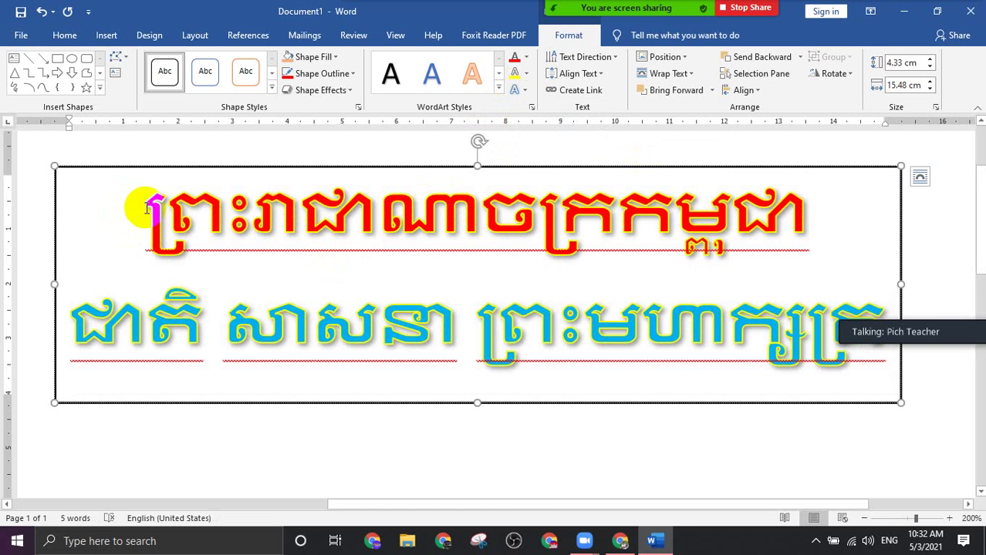
Give both Khmer WordArt lines an 18 pt Gold, Accent color 4 glow
left_click_drag(147, 207, 845, 332)
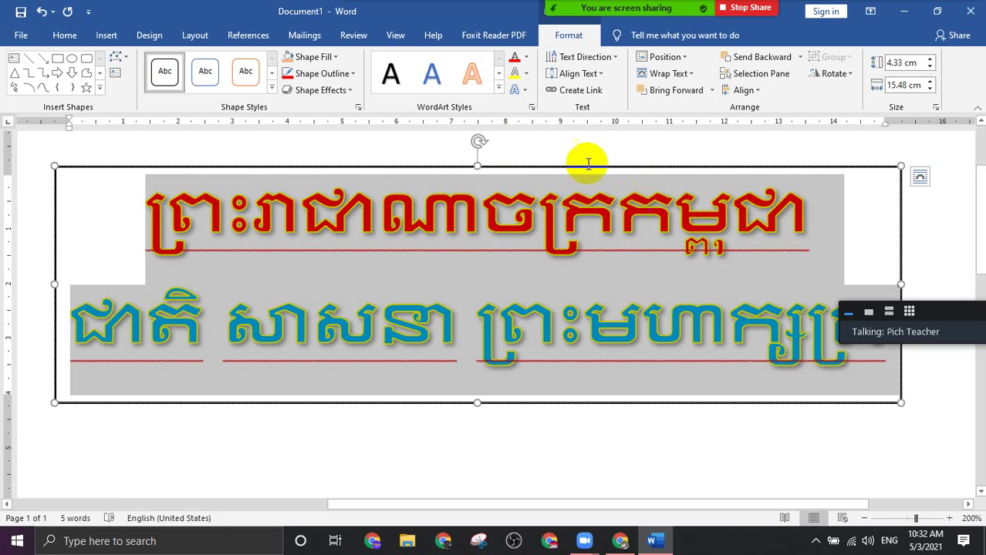
left_click(517, 91)
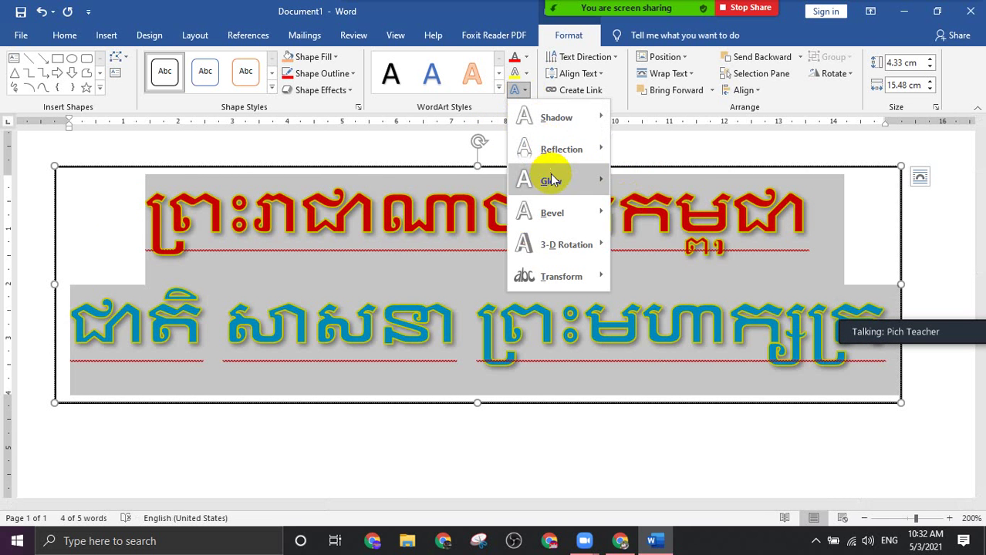
mouse_move(550, 182)
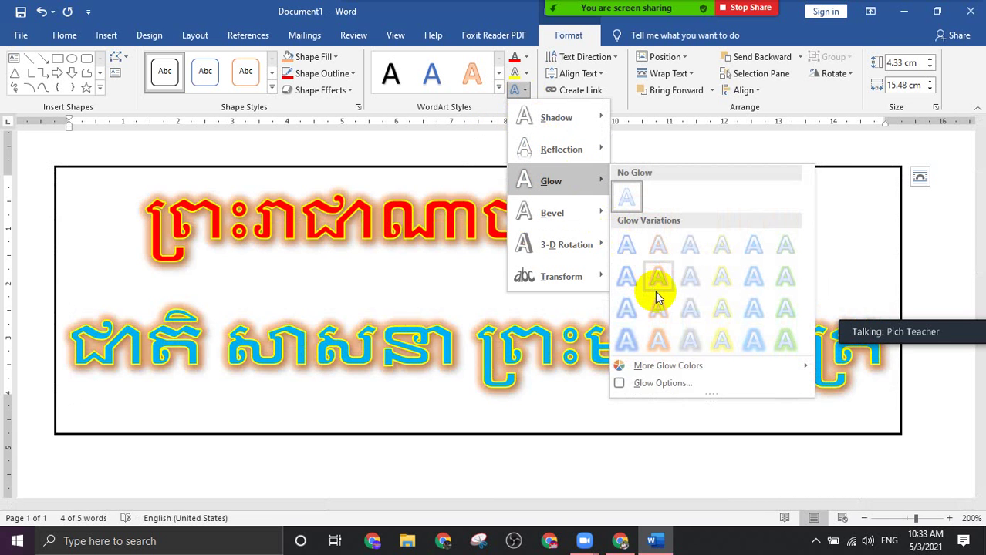
left_click(723, 340)
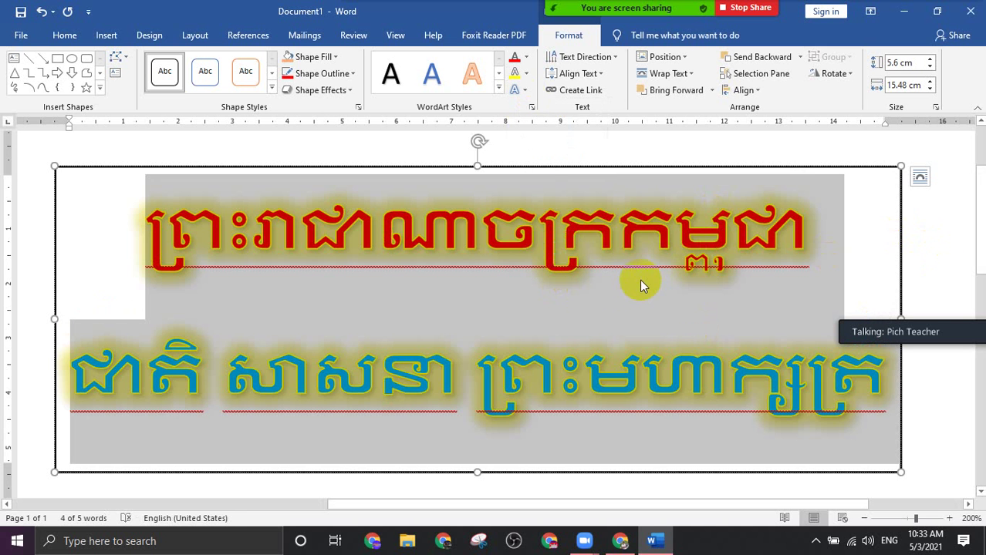
left_click(689, 268)
scroll(769, 245, "down", 3)
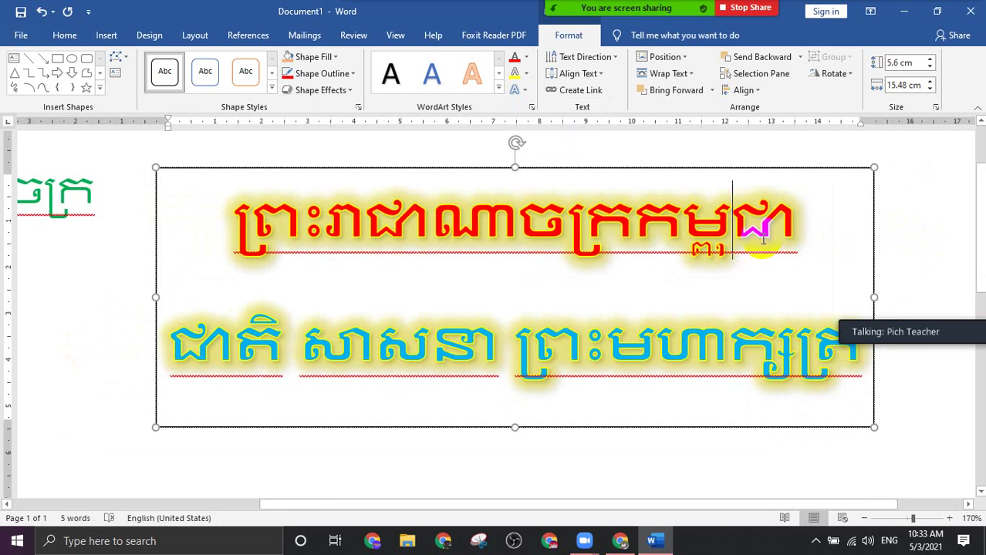
Move the Zoom Participants panel aside and close it
left_click(627, 19)
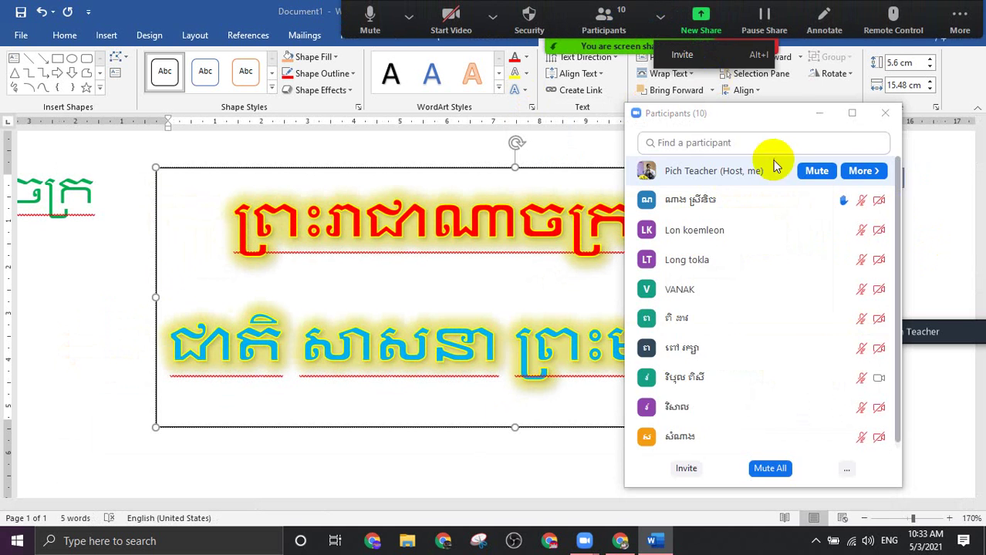
left_click_drag(770, 112, 820, 103)
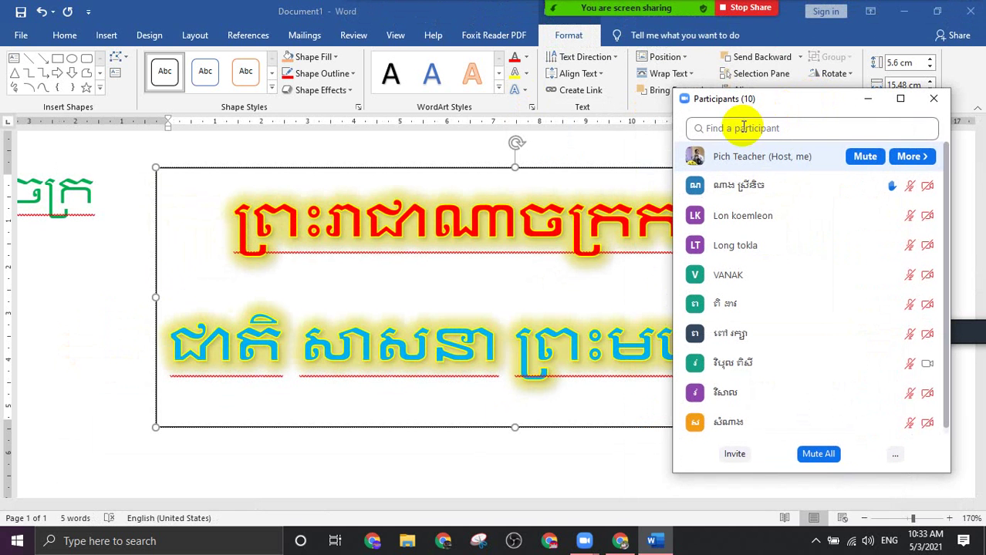
left_click(864, 99)
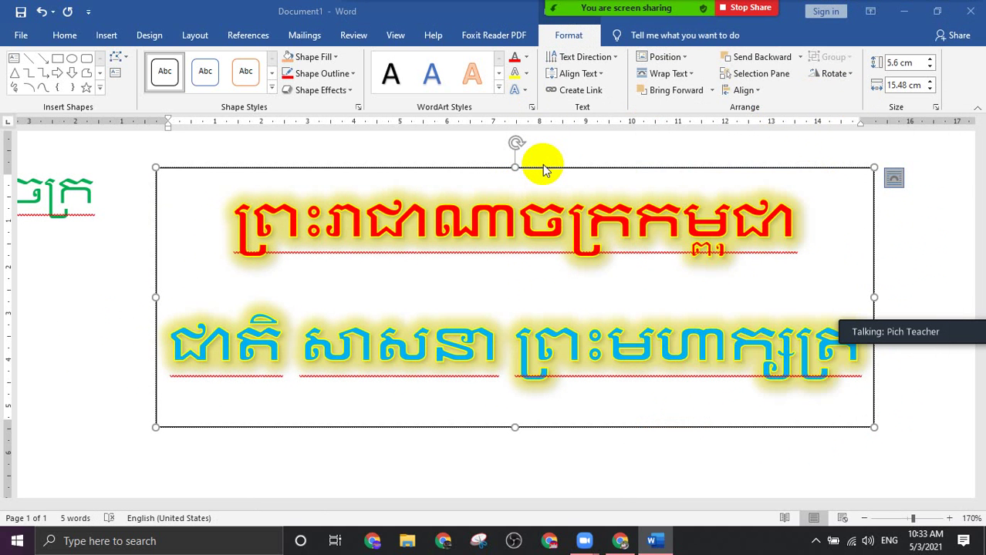
Apply a bevel preset to the selected WordArt box
left_click(469, 167)
left_click(528, 91)
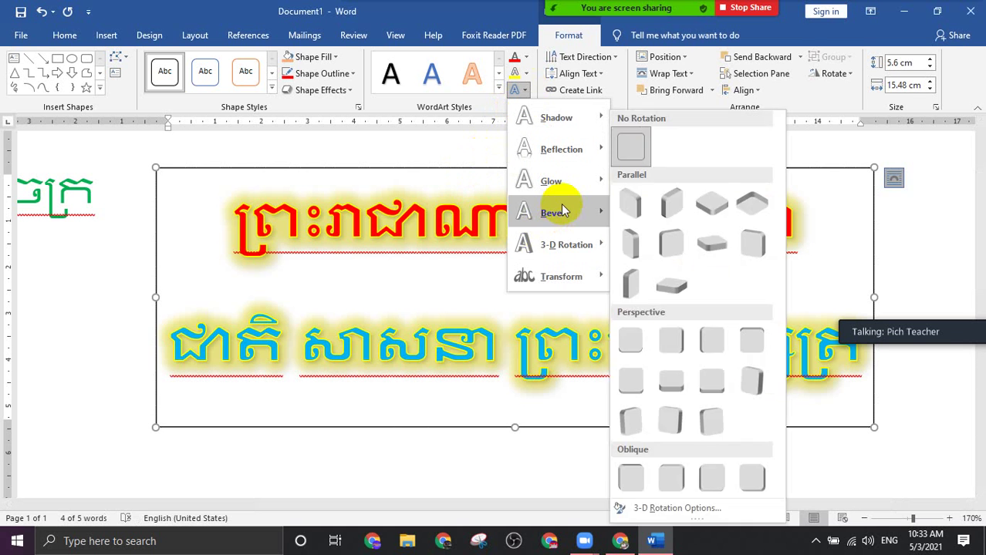
mouse_move(558, 213)
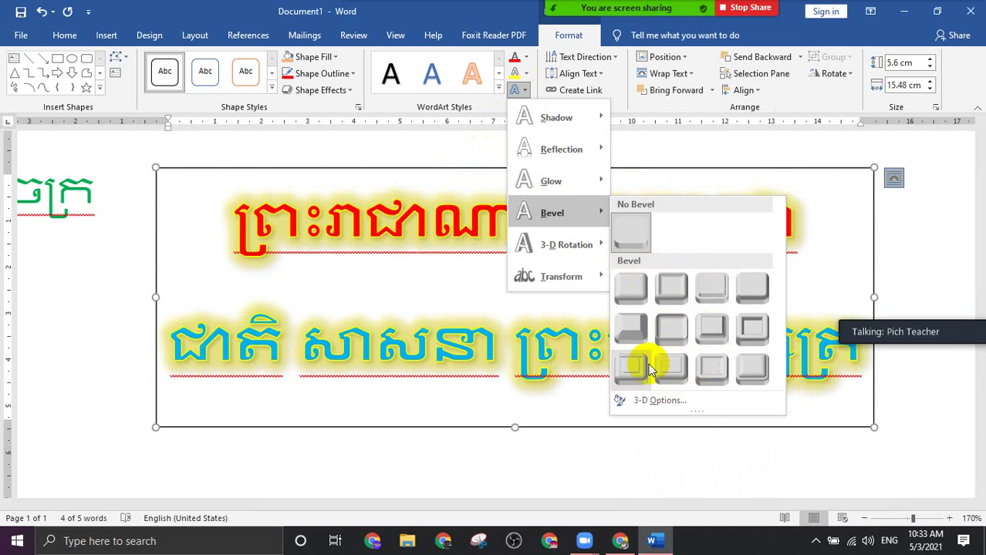
left_click(667, 331)
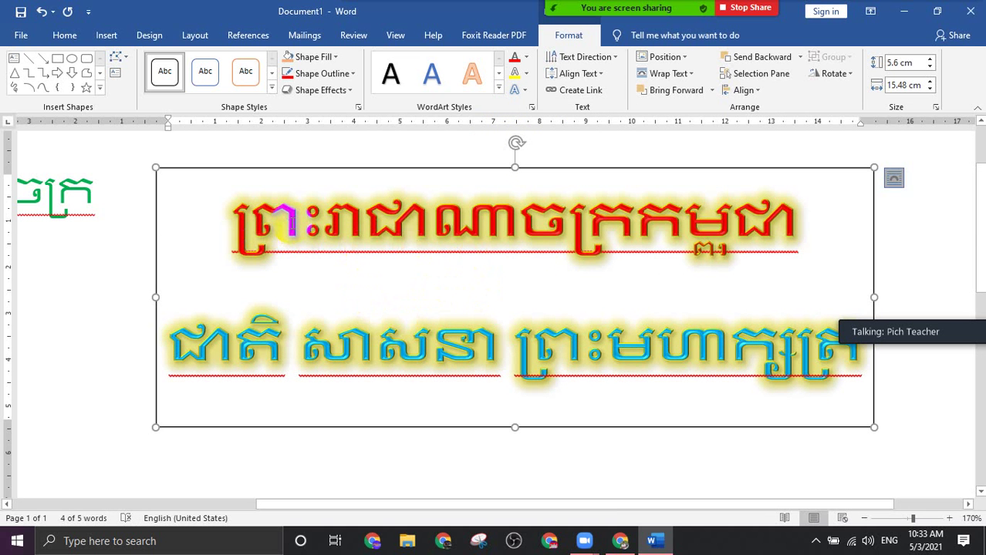
scroll(280, 224, "up", 2, "ctrl")
scroll(308, 208, "up", 2, "ctrl")
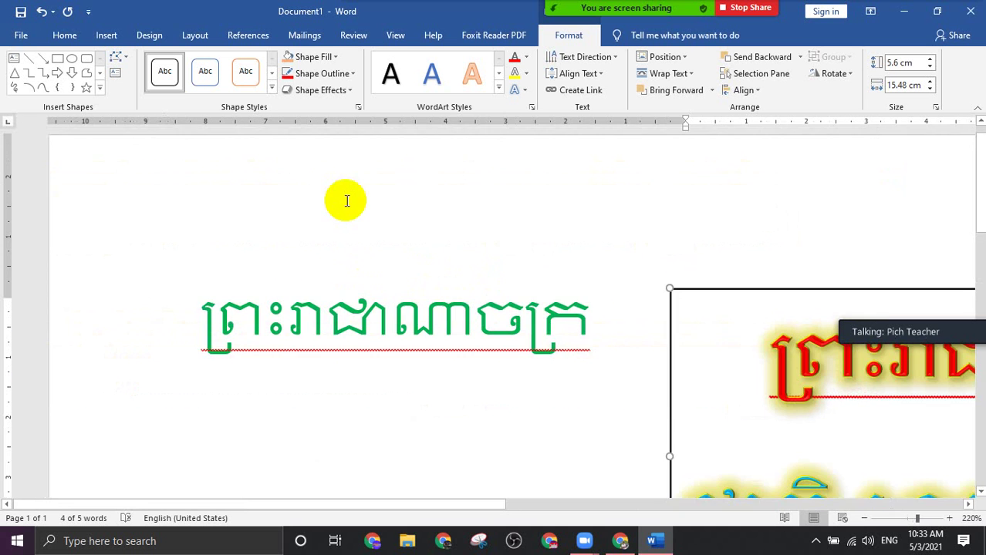
scroll(538, 367, "down", 9, "ctrl")
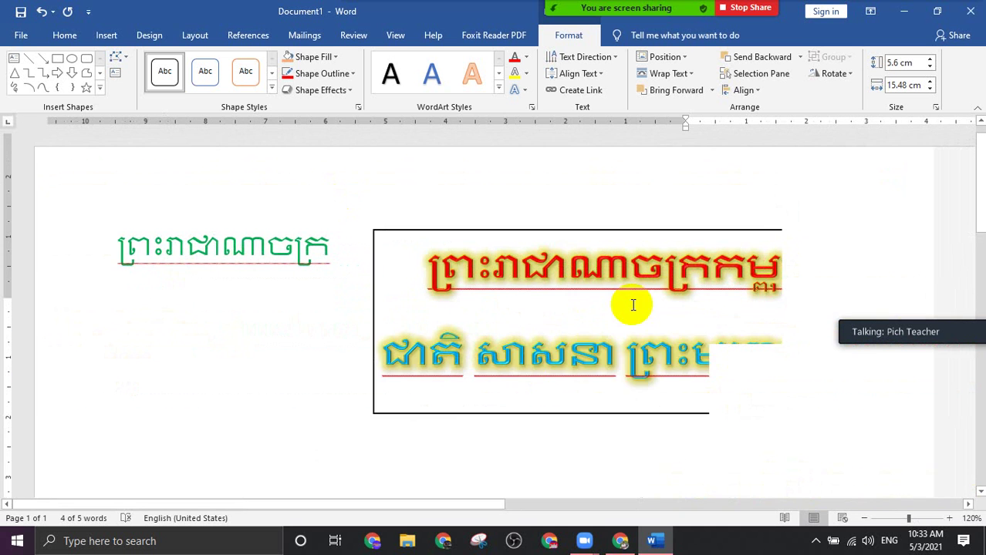
scroll(632, 301, "down", 2, "ctrl")
scroll(632, 294, "up", 1, "ctrl")
scroll(621, 278, "up", 6, "ctrl")
scroll(598, 271, "up", 2, "ctrl")
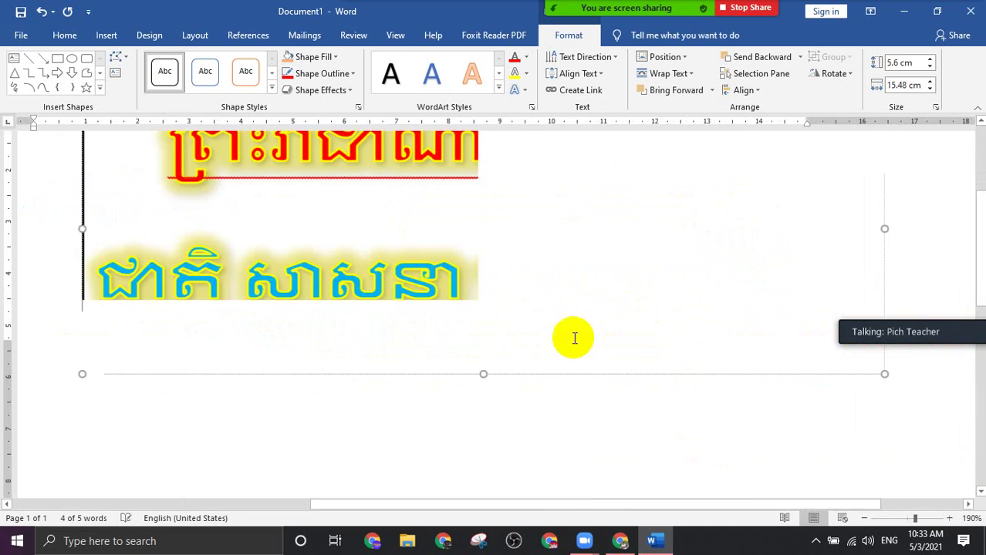
left_click(586, 312)
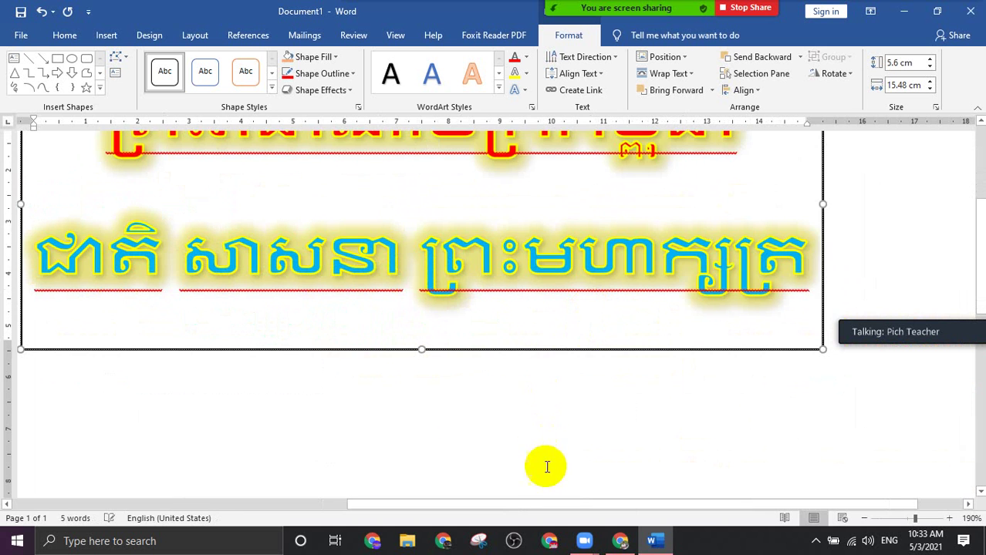
Drag the Zoom speaker indicator out of the way of the document
left_click_drag(388, 505, 378, 504)
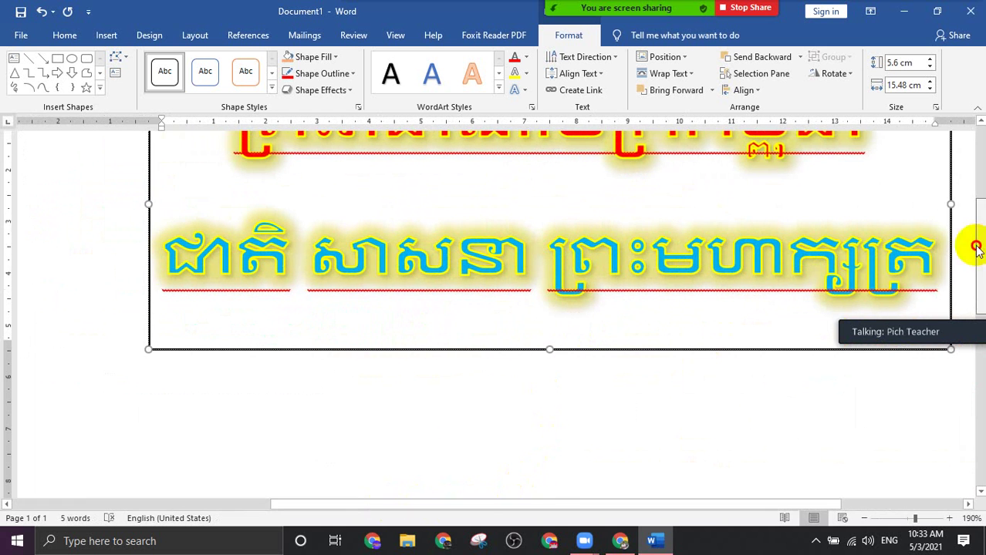
left_click_drag(975, 246, 976, 210)
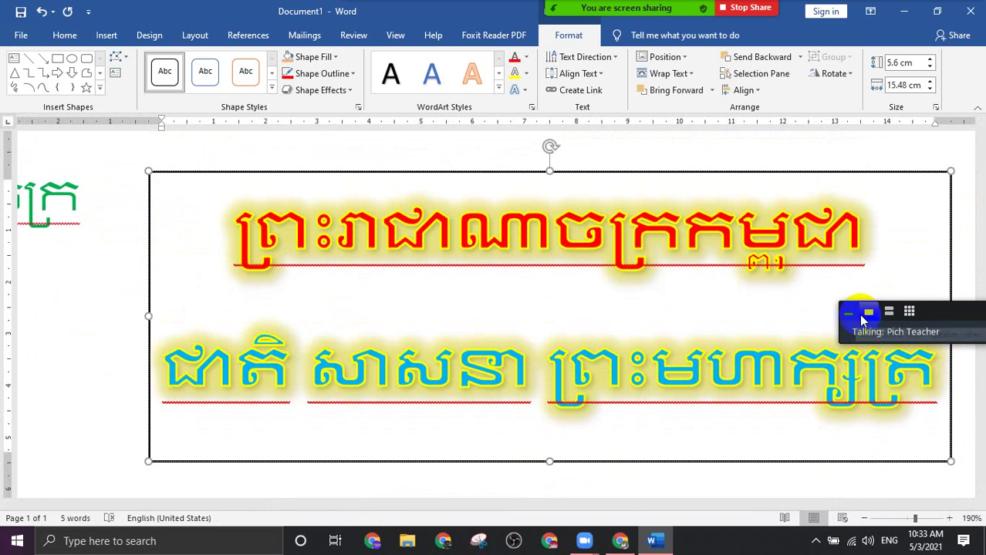
left_click_drag(860, 311, 46, 132)
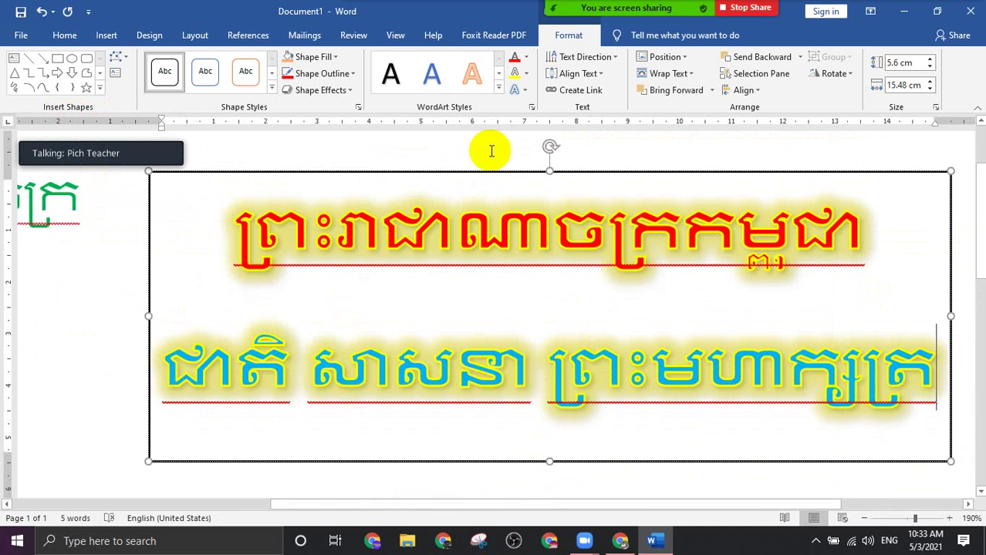
Tilt the WordArt with a parallel 3-D rotation preset
left_click(527, 91)
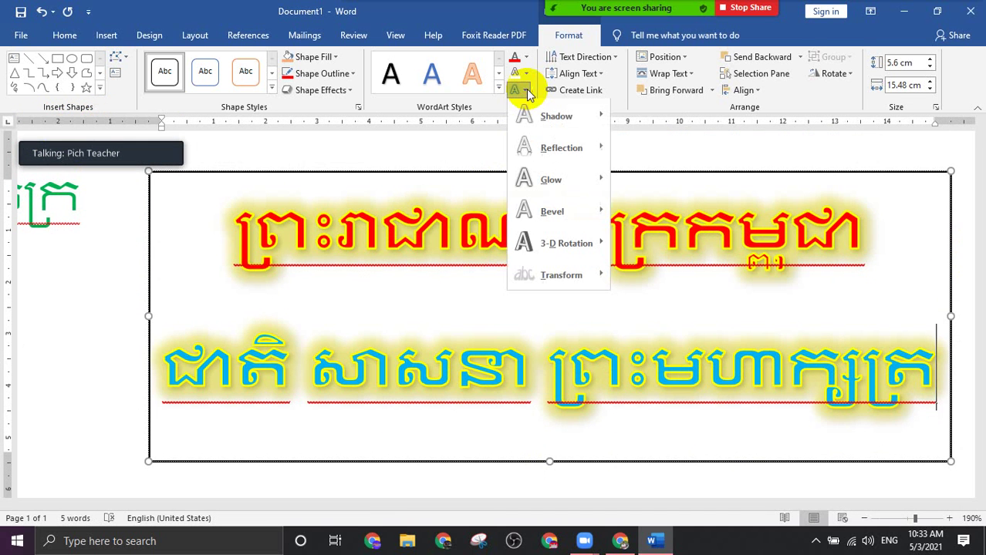
mouse_move(558, 244)
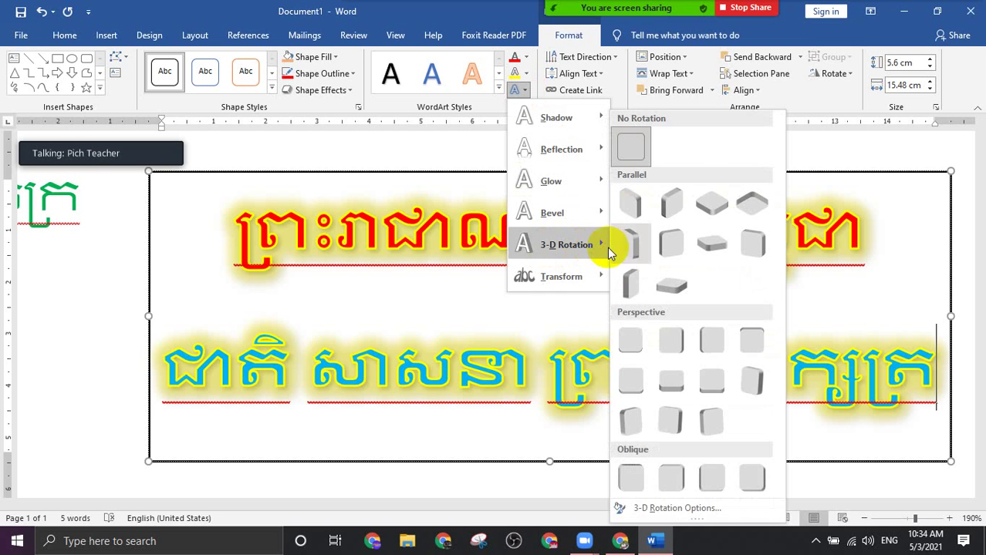
left_click(711, 205)
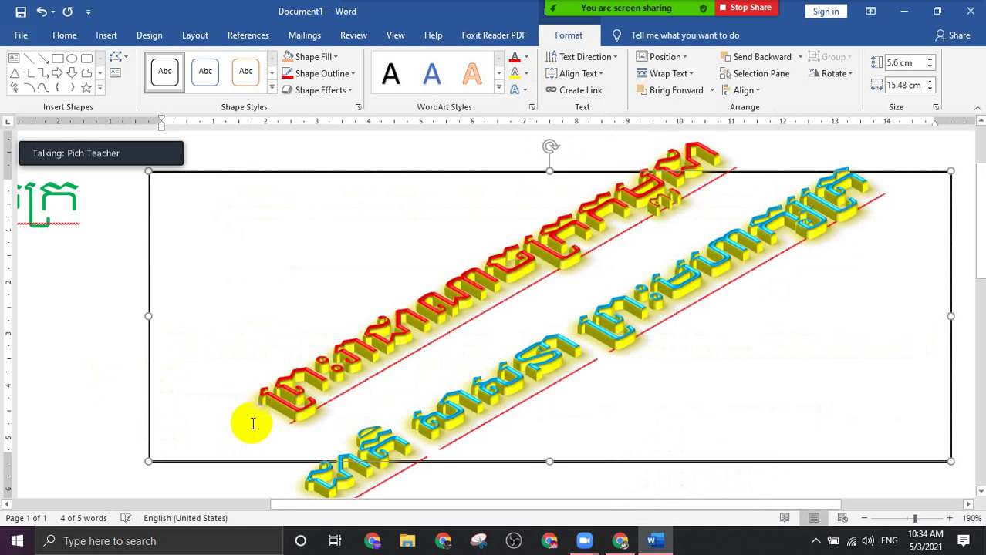
left_click_drag(261, 404, 297, 403)
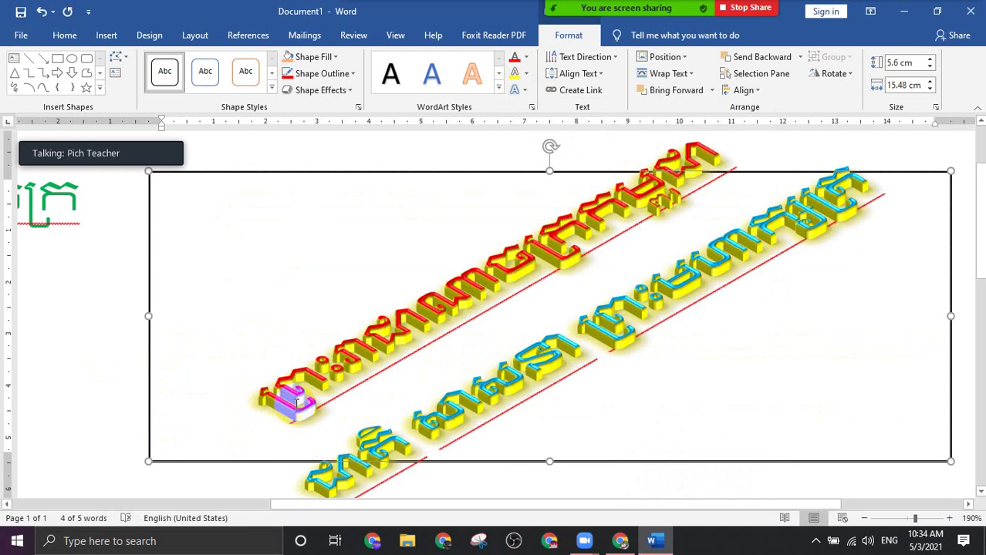
mouse_move(415, 420)
left_mouse_down()
mouse_move(427, 423)
mouse_move(409, 425)
left_mouse_up()
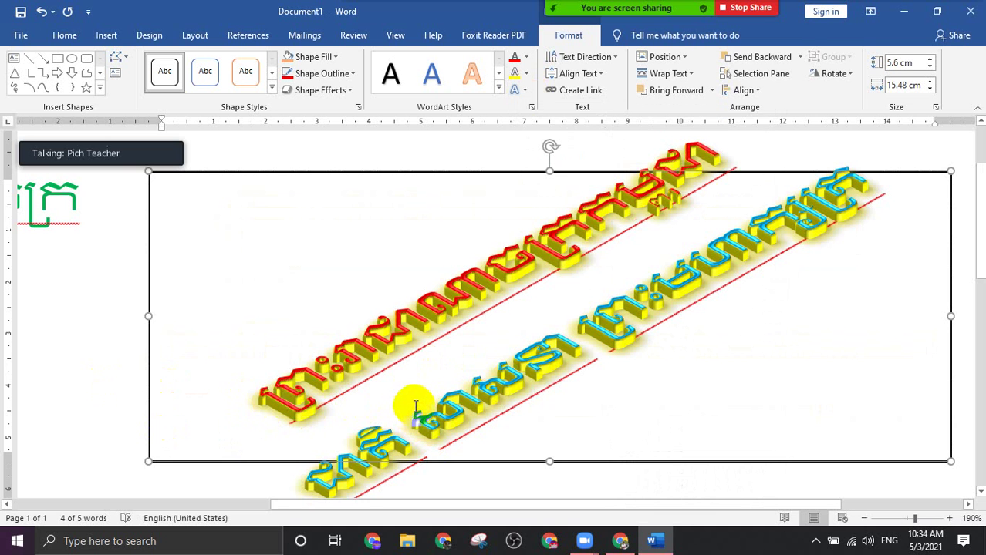
Clear the WordArt's 3-D rotation with No Rotation
left_click(522, 91)
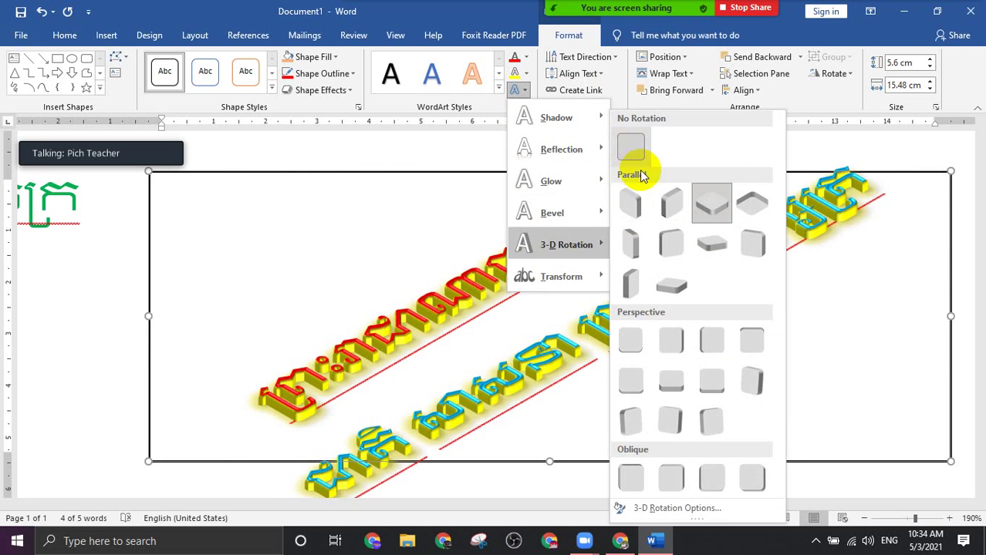
left_click(632, 145)
left_click(521, 91)
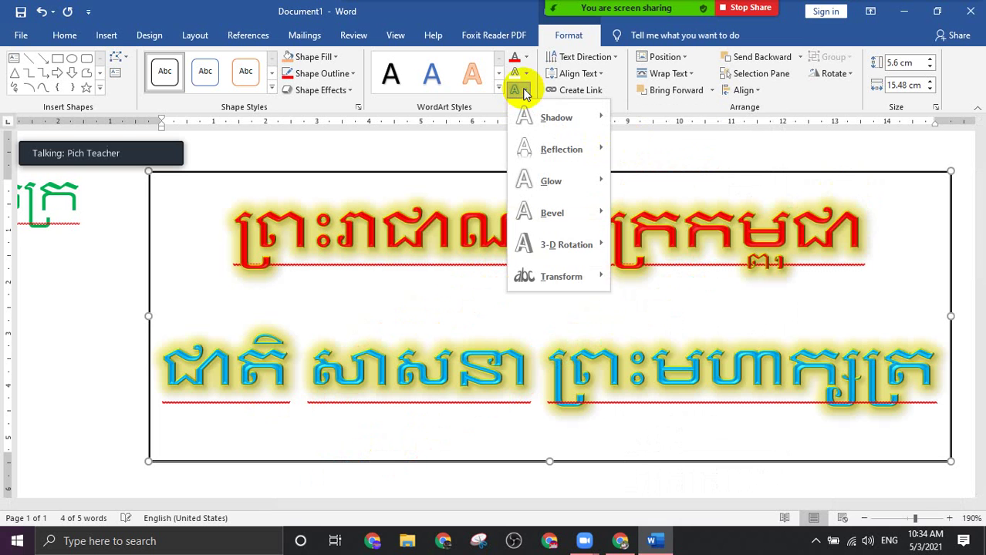
mouse_move(561, 276)
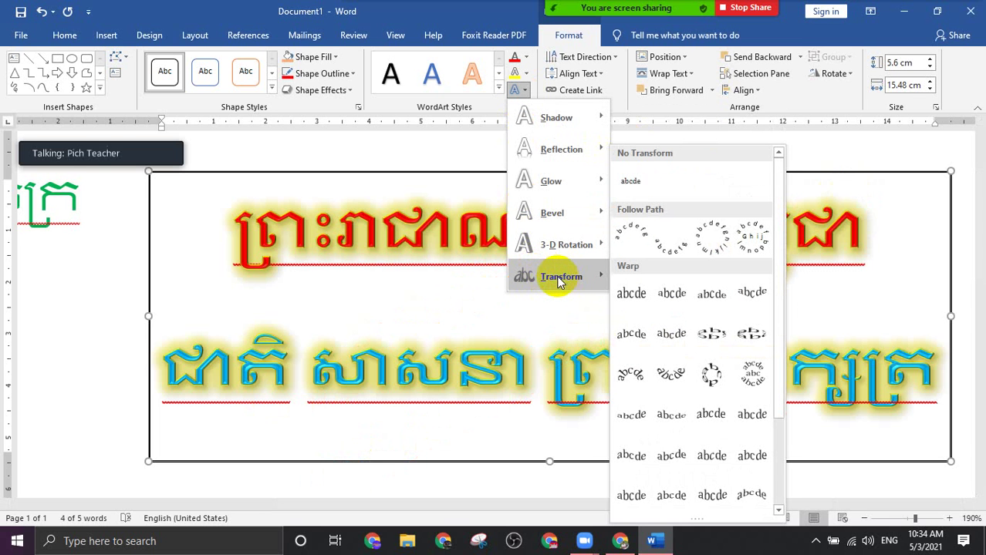
Try upward arch, curved and inverted-arch warp transforms on the WordArt
left_click(638, 232)
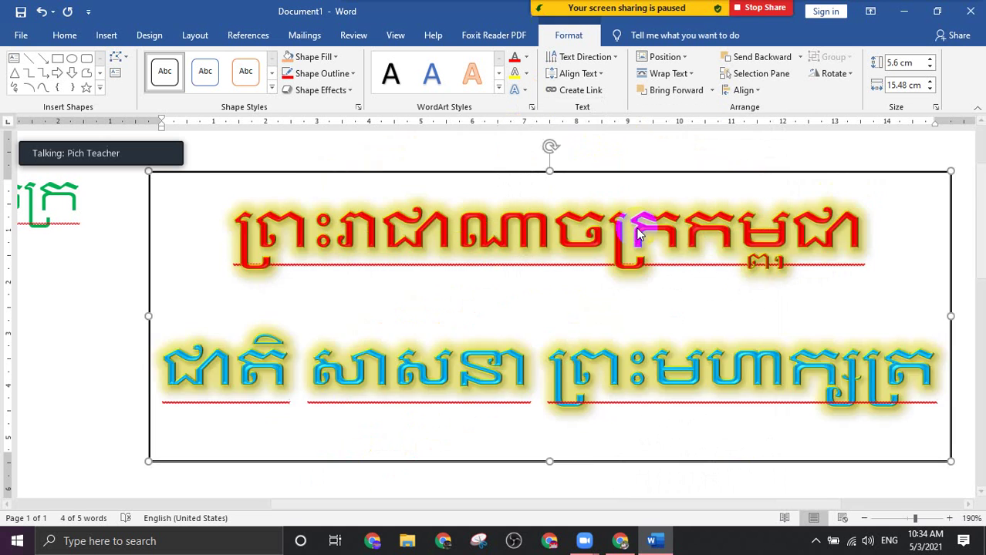
left_click(892, 311)
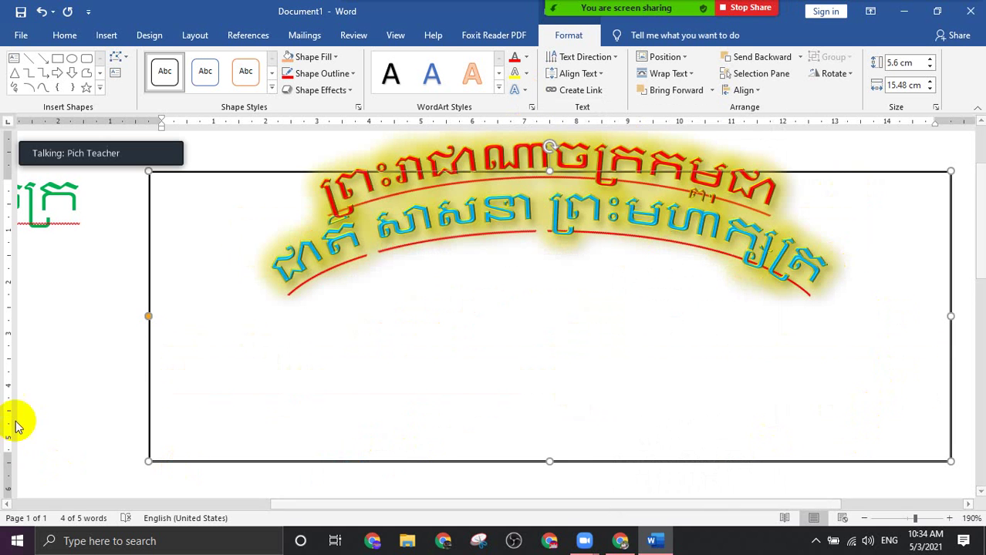
left_click(64, 406)
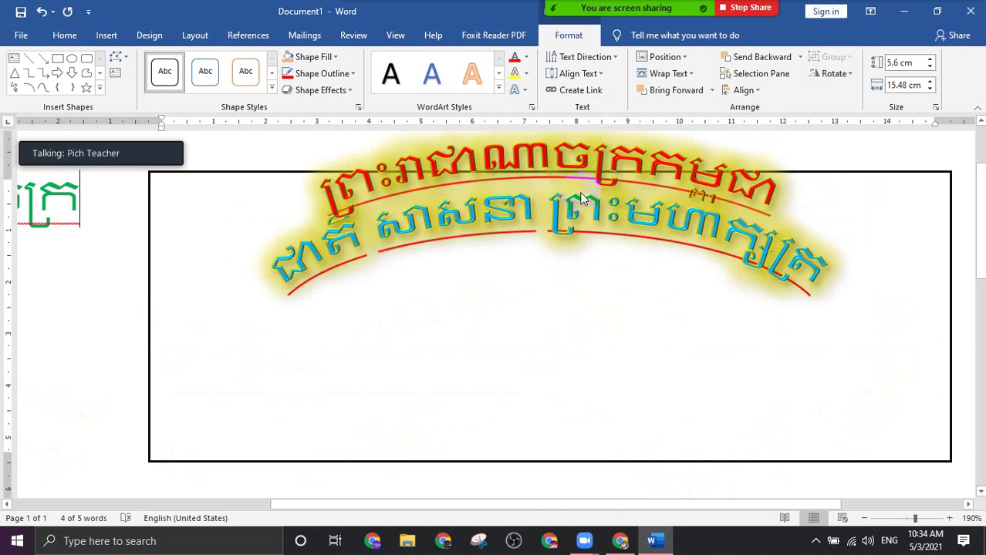
triple_click(586, 228)
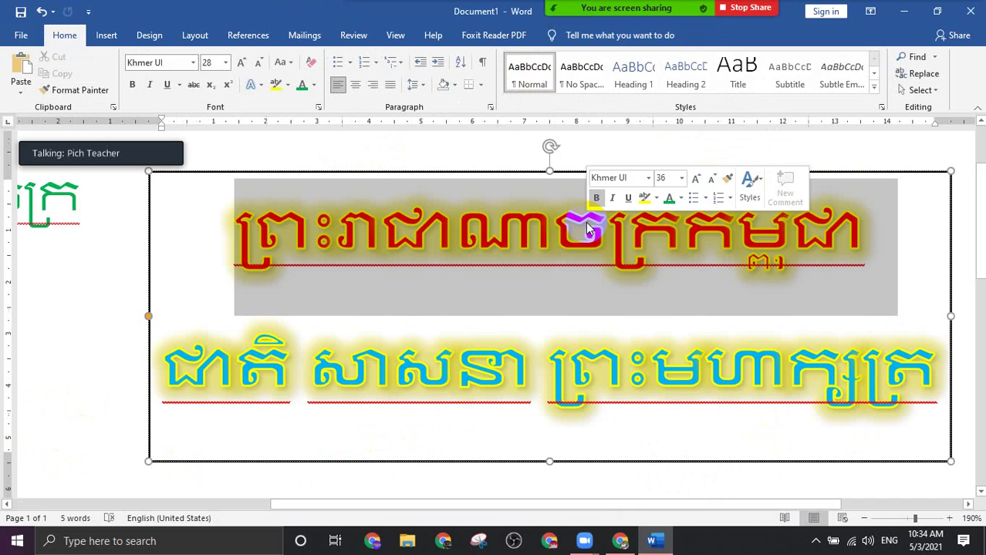
left_click(569, 35)
left_click(527, 91)
mouse_move(557, 277)
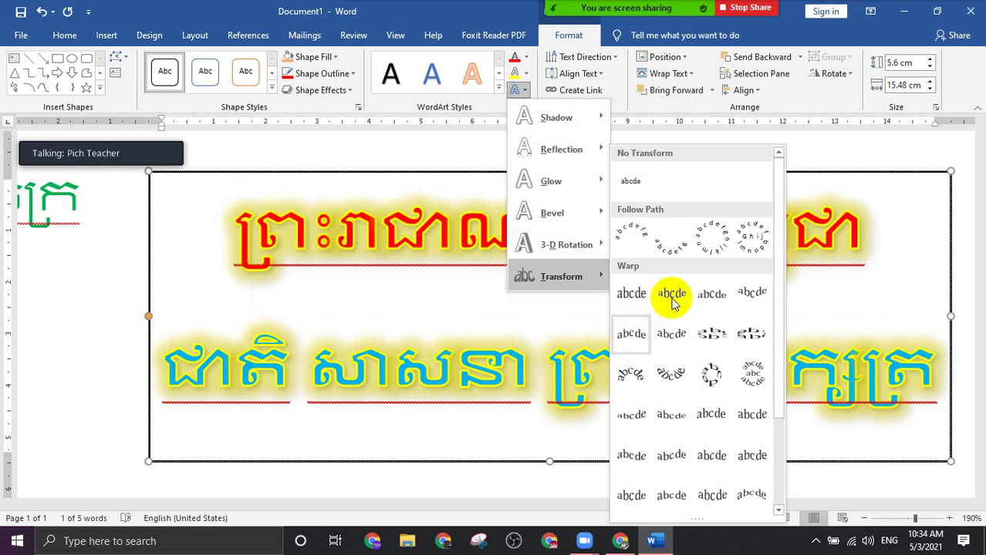
left_click(678, 300)
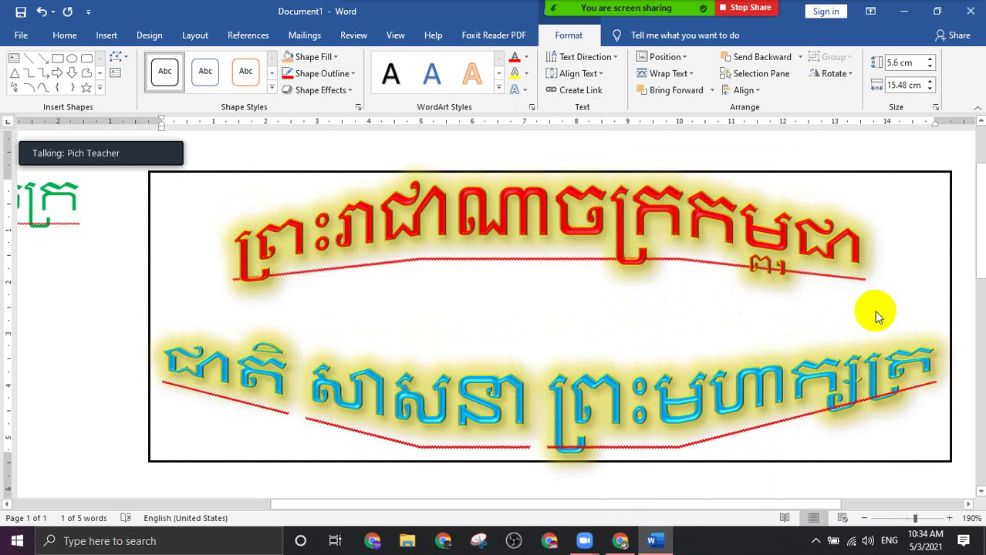
left_click(519, 90)
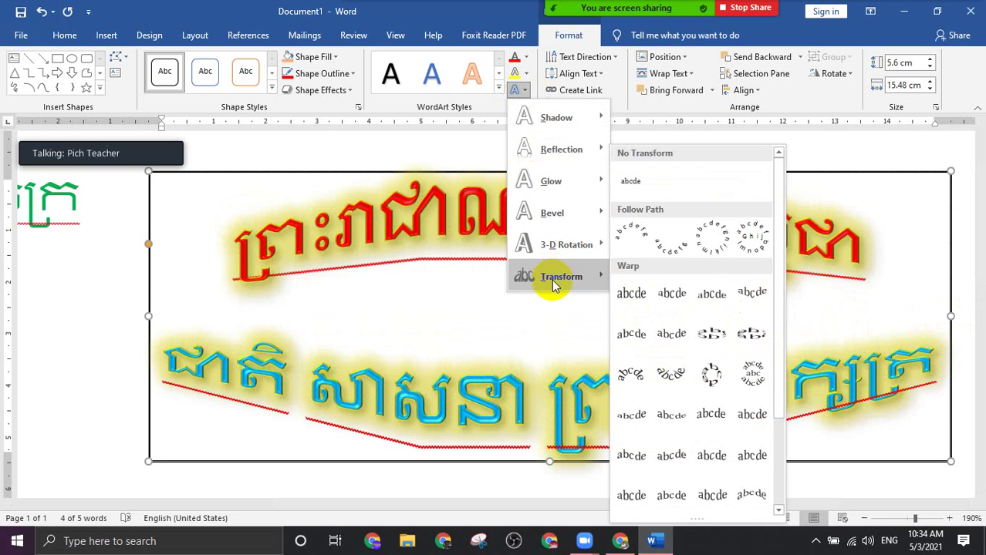
left_click(711, 295)
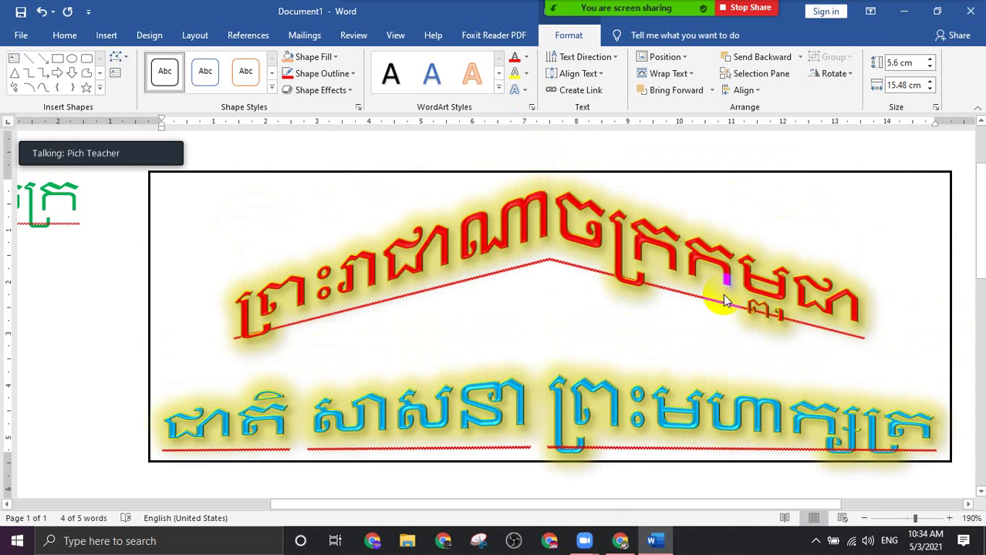
Move the WordArt box below the title and enlarge it to 9.29 × 26.52 cm
scroll(724, 293, "down", 1, "ctrl")
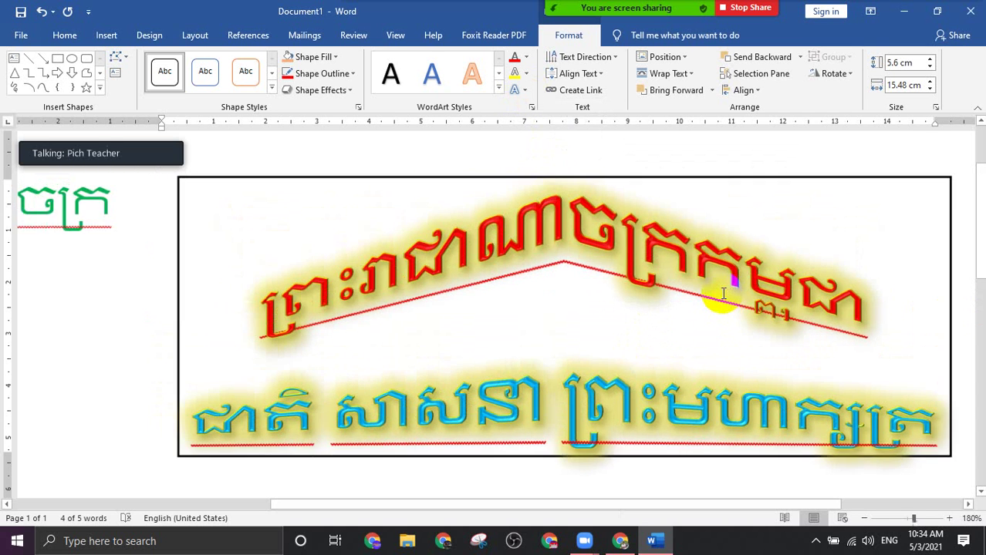
scroll(724, 293, "down", 5, "ctrl")
scroll(723, 293, "down", 5, "ctrl")
left_click(723, 293)
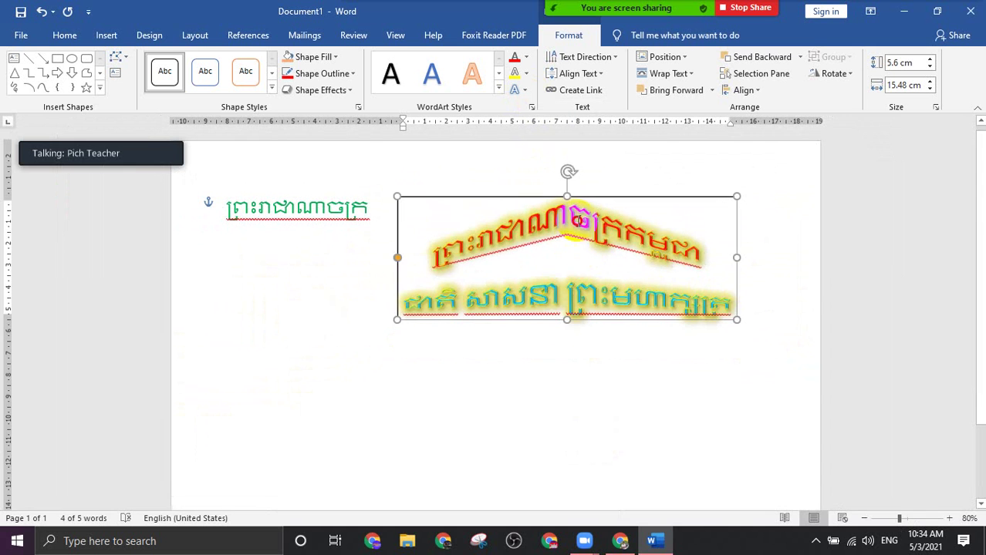
mouse_move(578, 197)
left_mouse_down()
mouse_move(388, 291)
mouse_move(385, 272)
left_mouse_up()
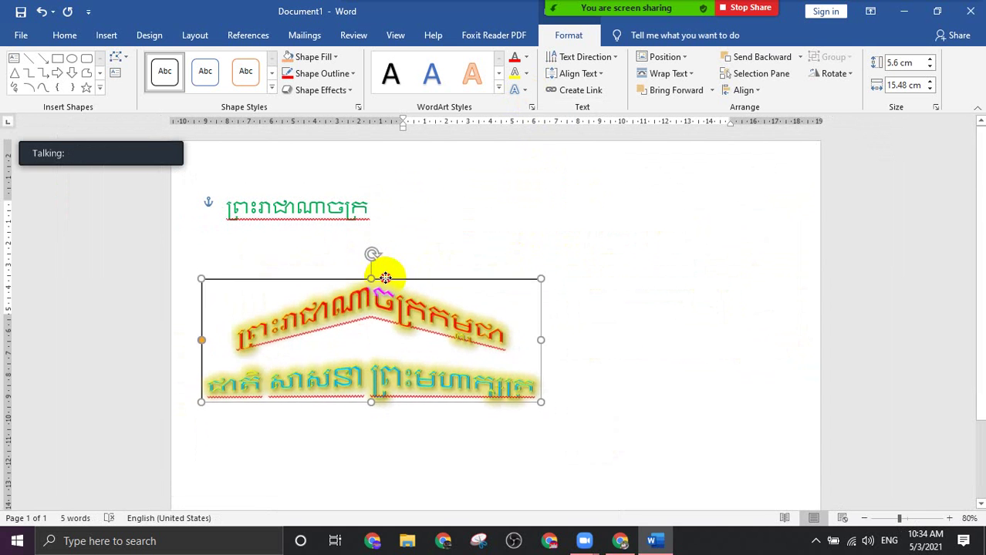
left_click_drag(545, 271, 787, 191)
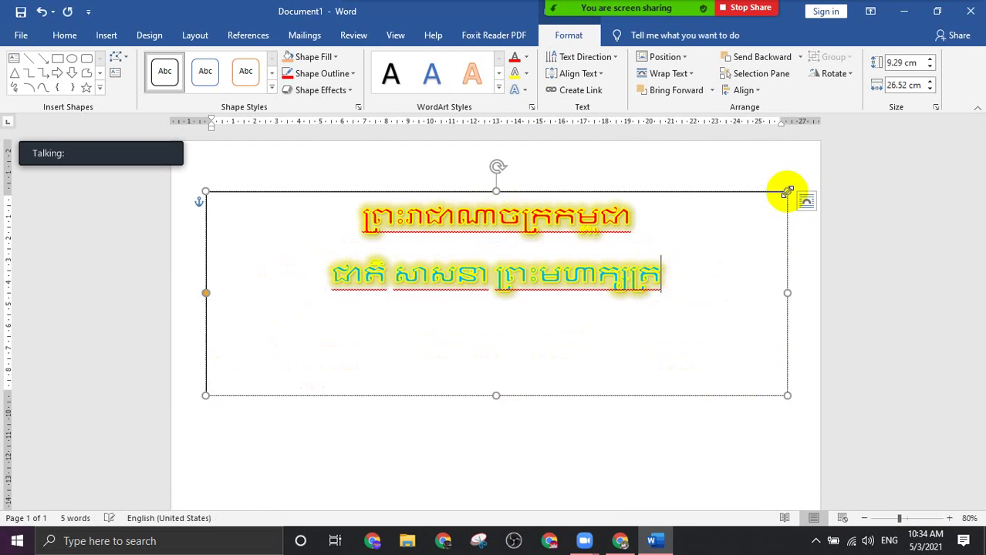
left_click(656, 402)
left_click(486, 199)
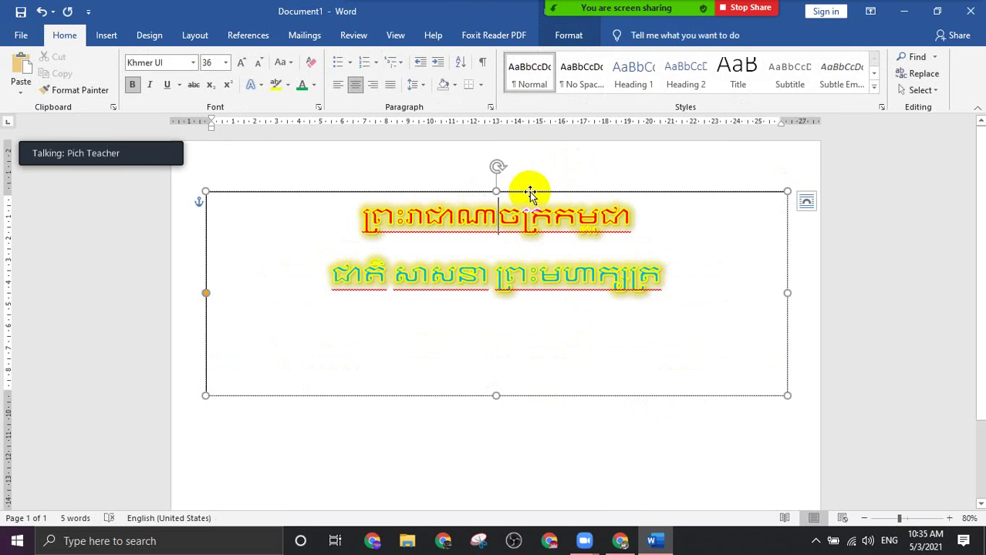
left_click(568, 302)
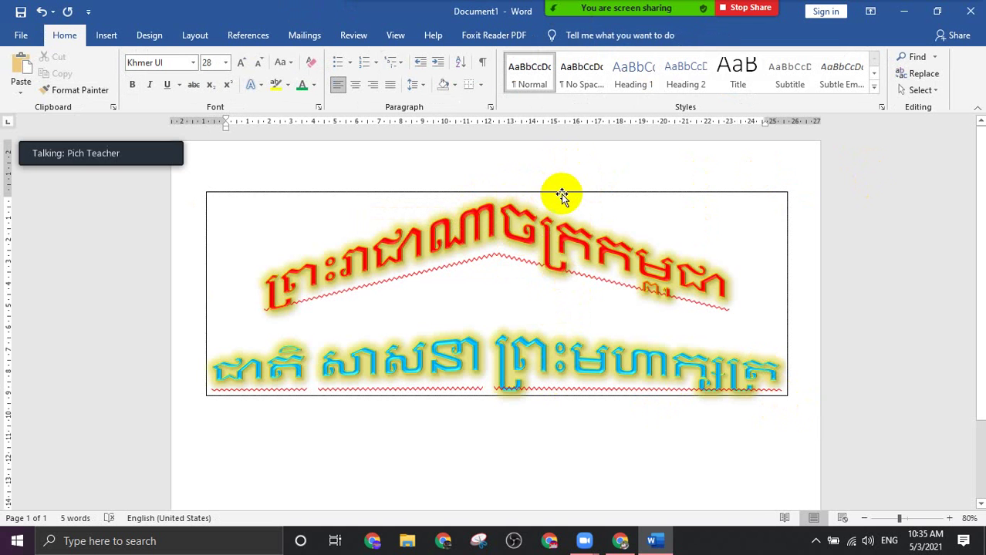
left_click_drag(561, 194, 563, 249)
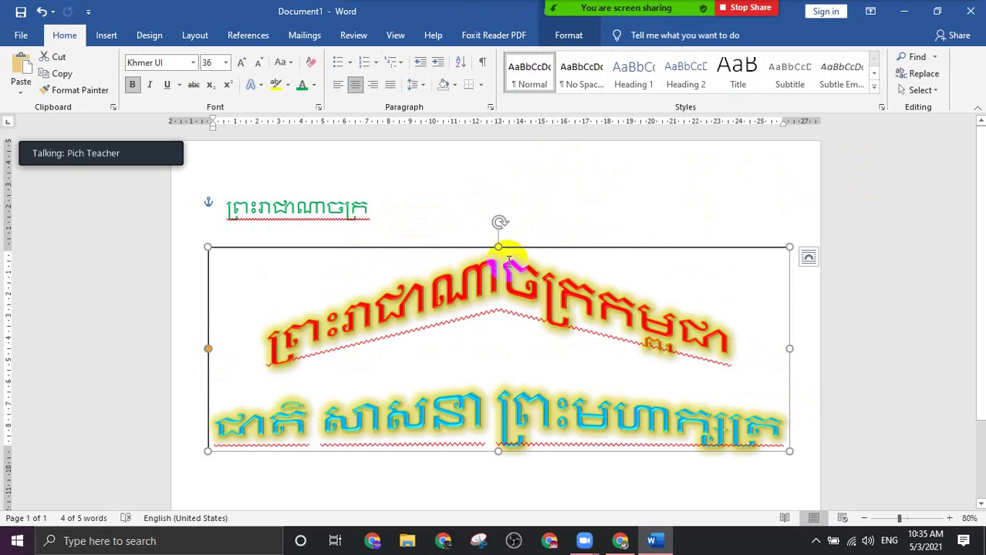
Set the WordArt transform to No Transform
left_click(569, 35)
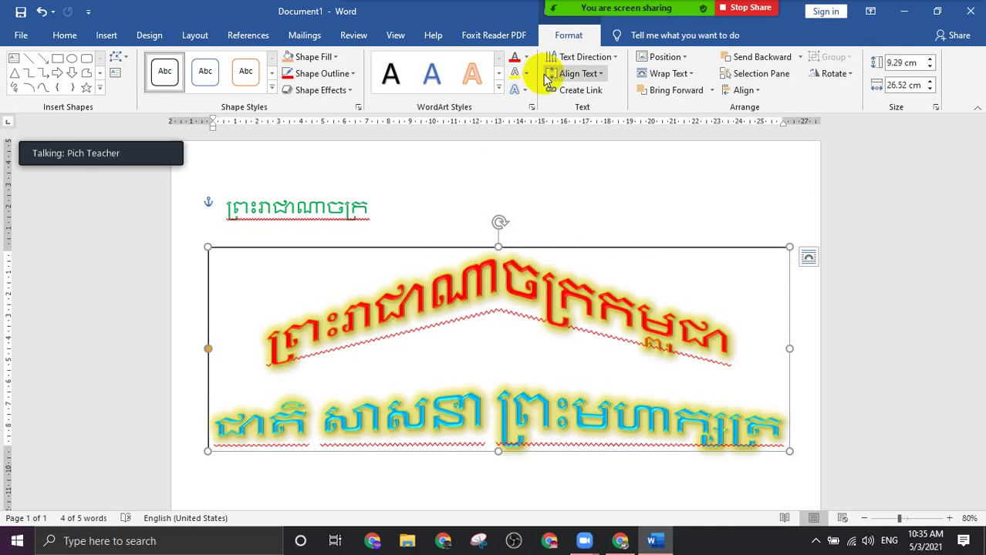
left_click(527, 92)
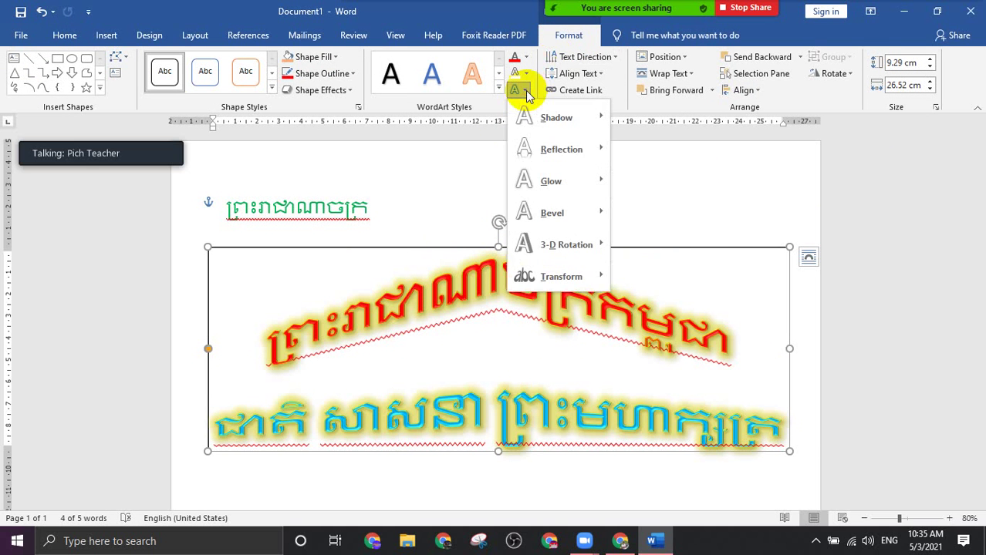
mouse_move(561, 276)
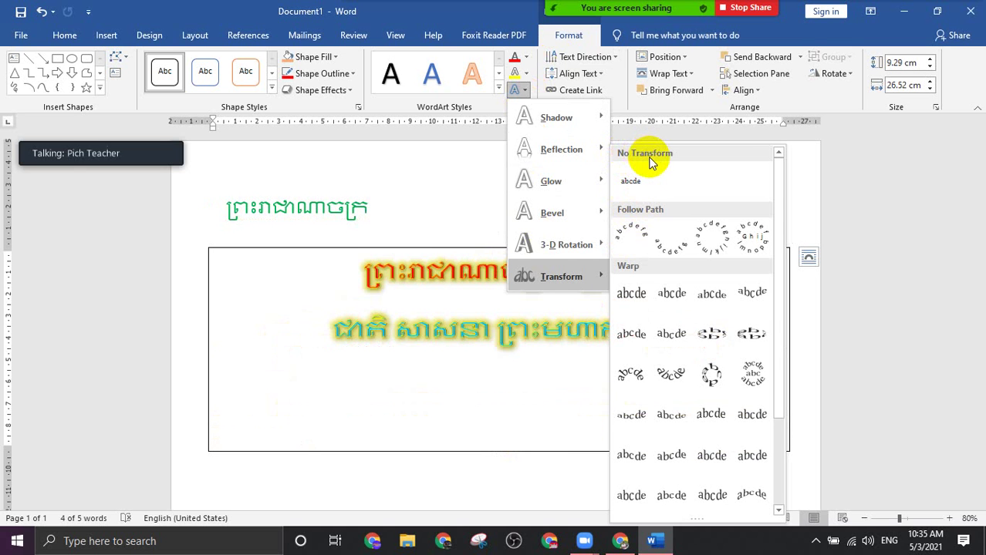
left_click(631, 182)
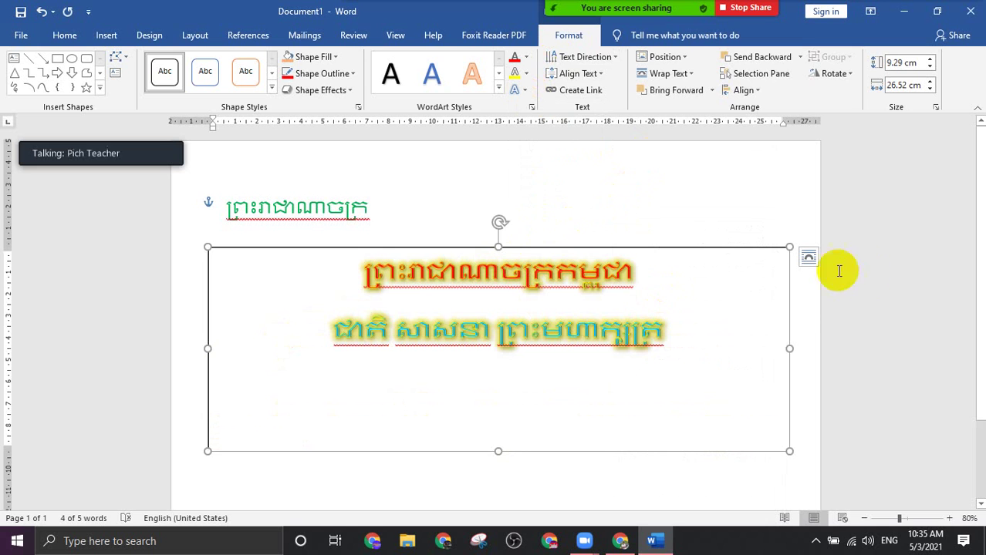
left_click(839, 309)
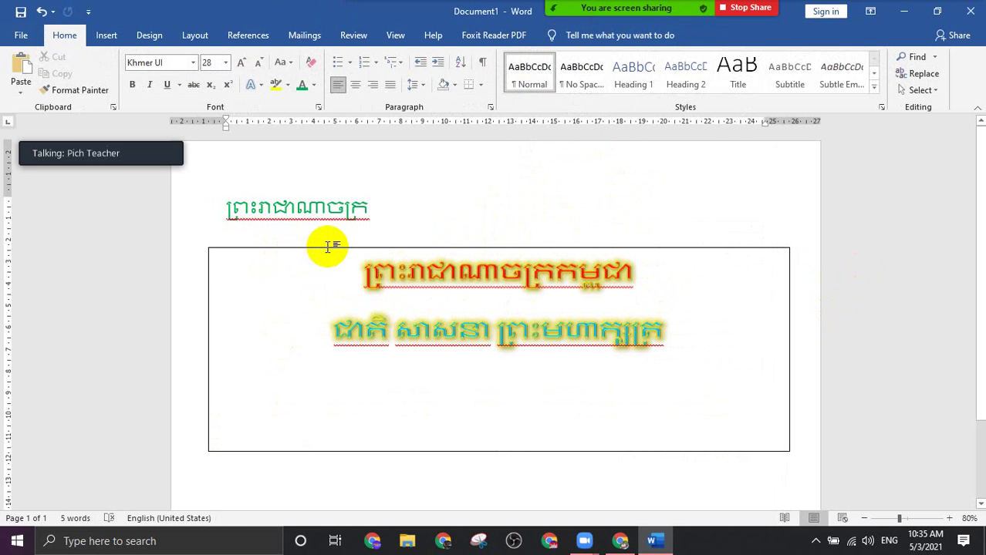
Delete the WordArt box and the green title text from the document
left_click(374, 247)
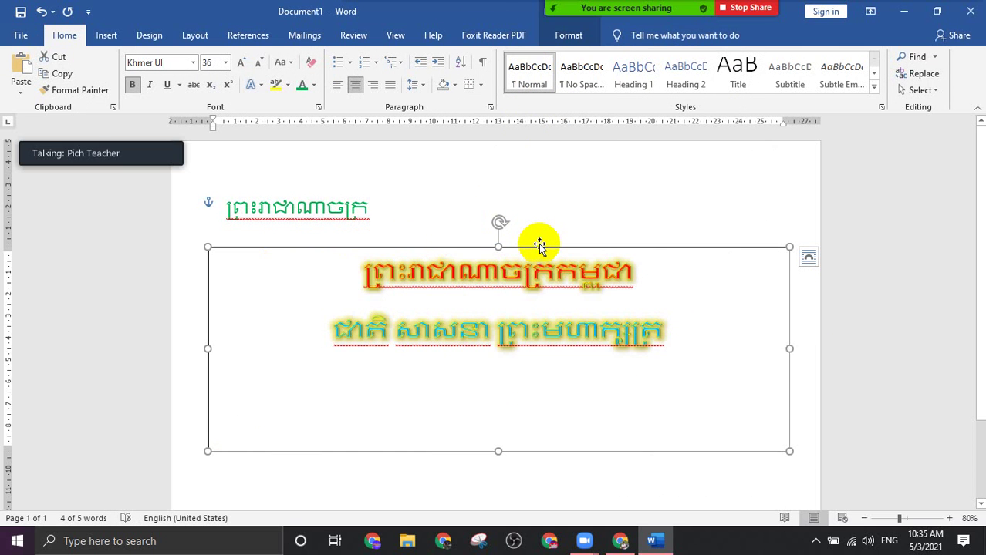
key("Delete")
double_click(285, 210)
key("Delete")
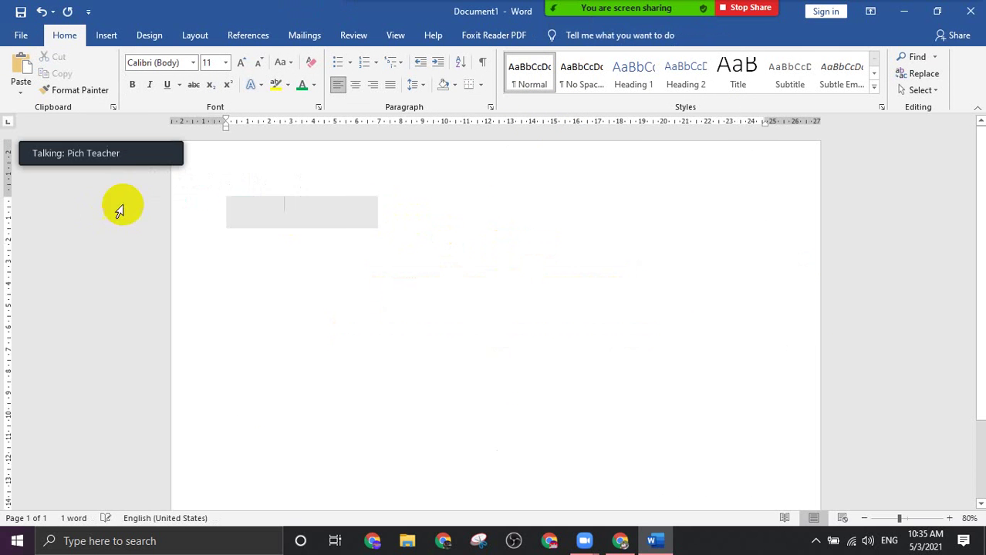
mouse_move(494, 3)
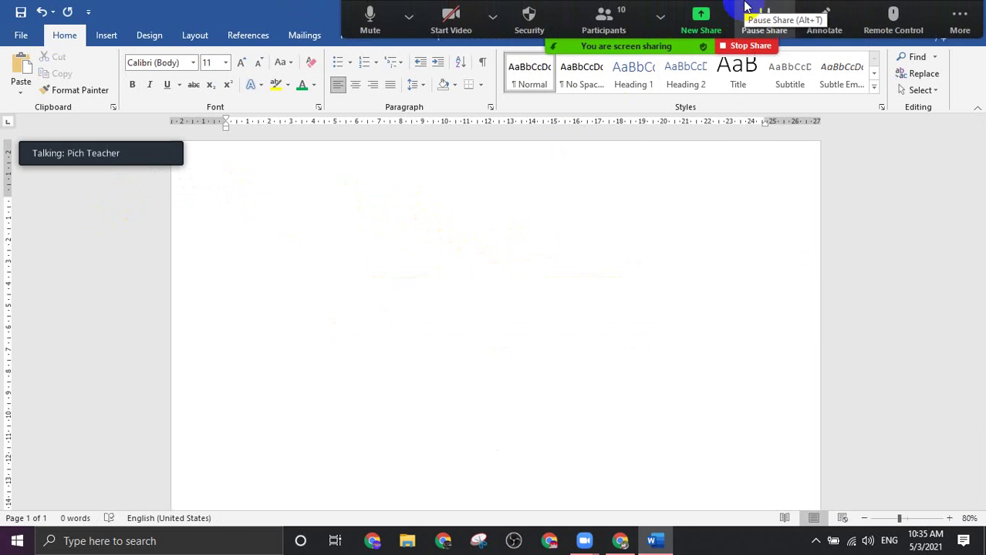
left_click(589, 31)
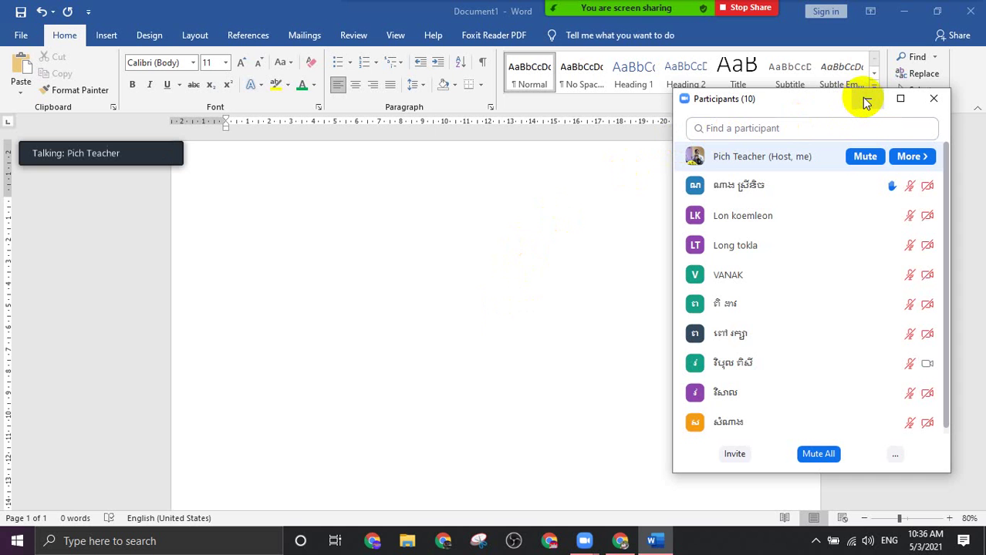
Stop sharing Word and share the Chrome Word Art presentation in Zoom instead
left_click(866, 99)
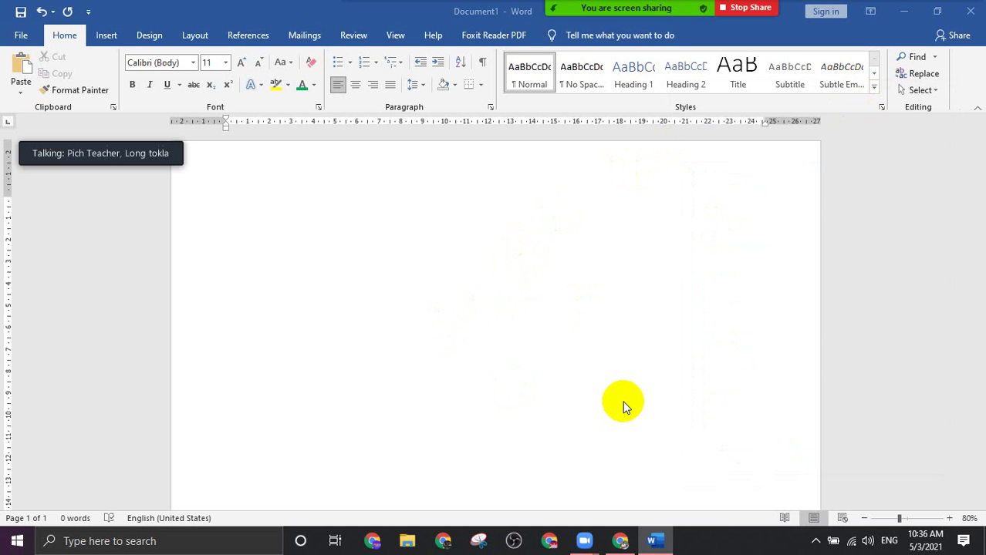
mouse_move(725, 8)
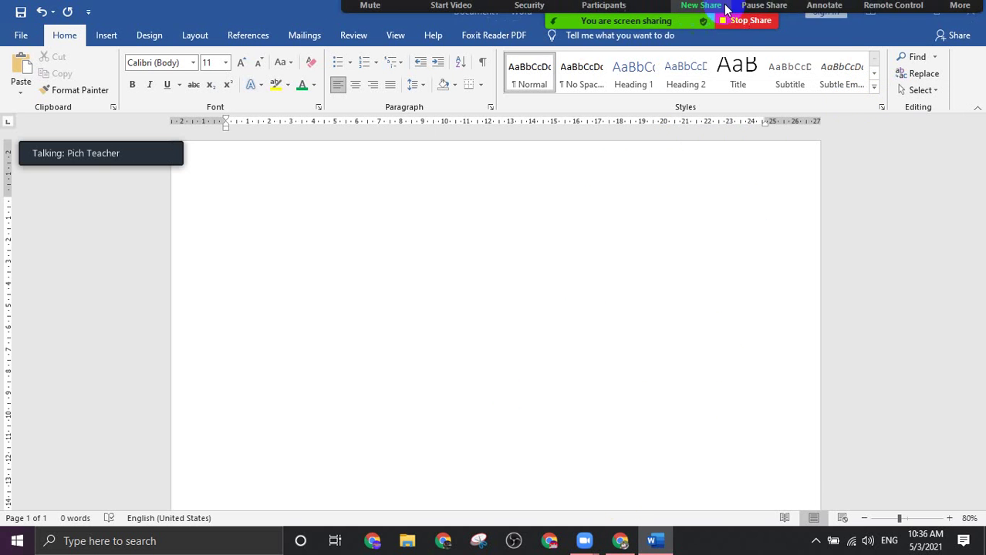
left_click(762, 46)
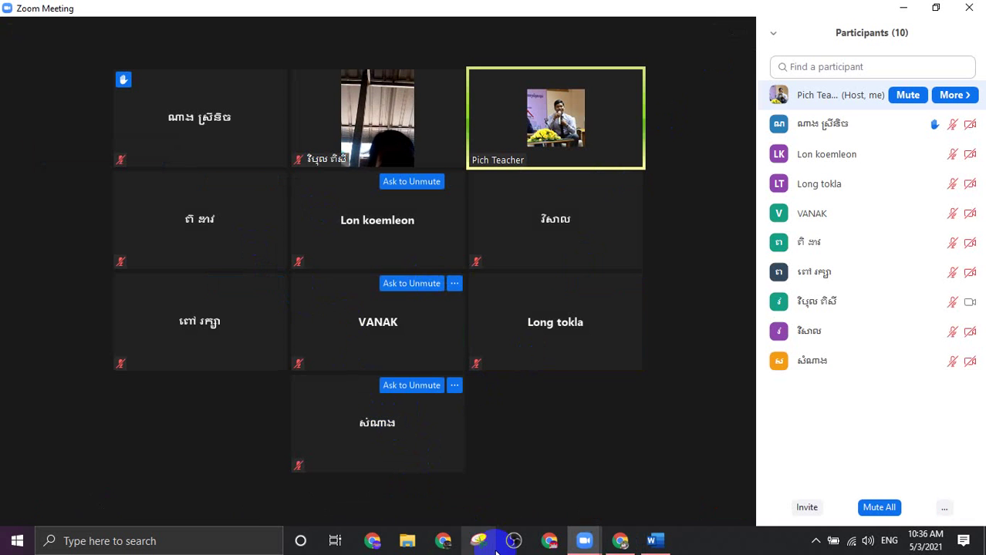
left_click(463, 510)
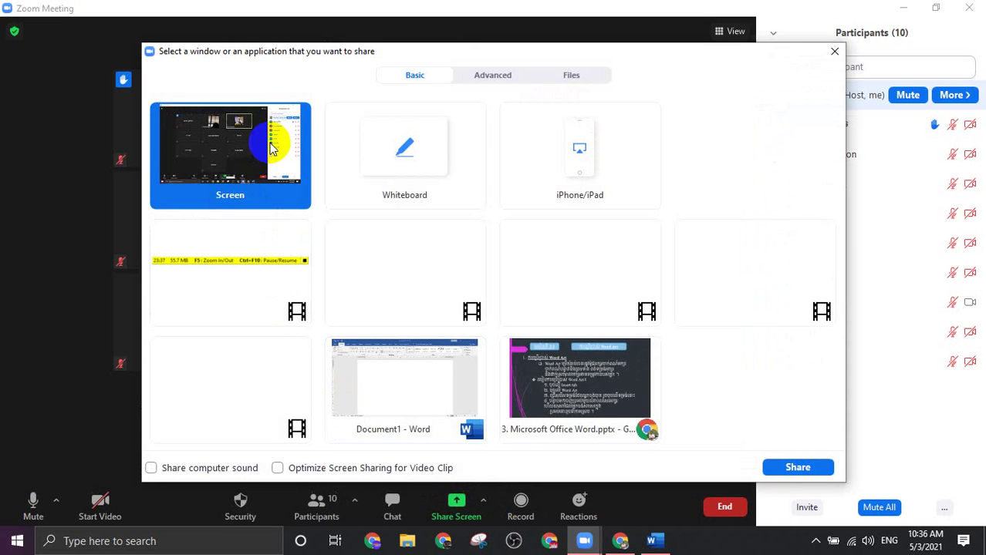
left_click(609, 409)
left_click(798, 467)
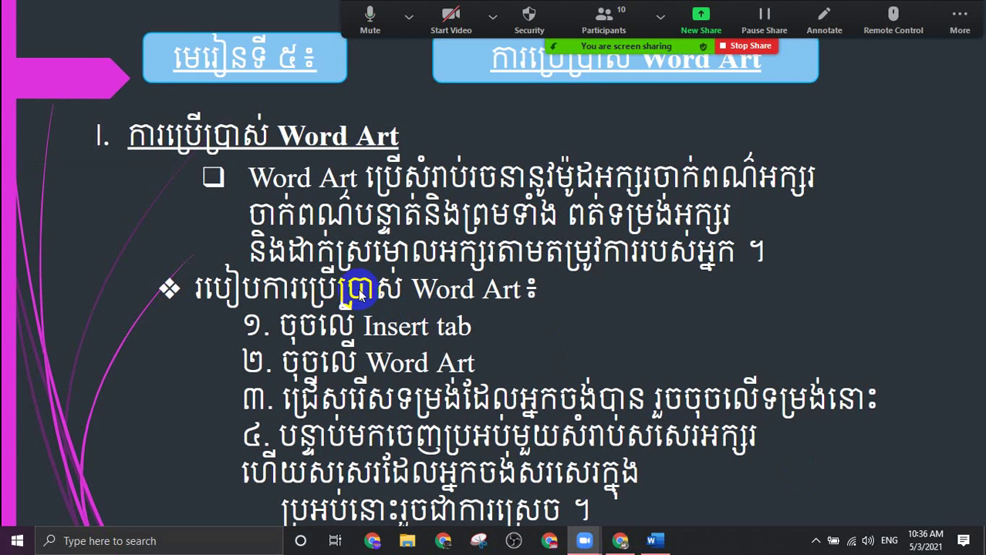
Advance the slideshow to the WordArt gallery screenshot, then to the exercise slide
left_click(463, 265)
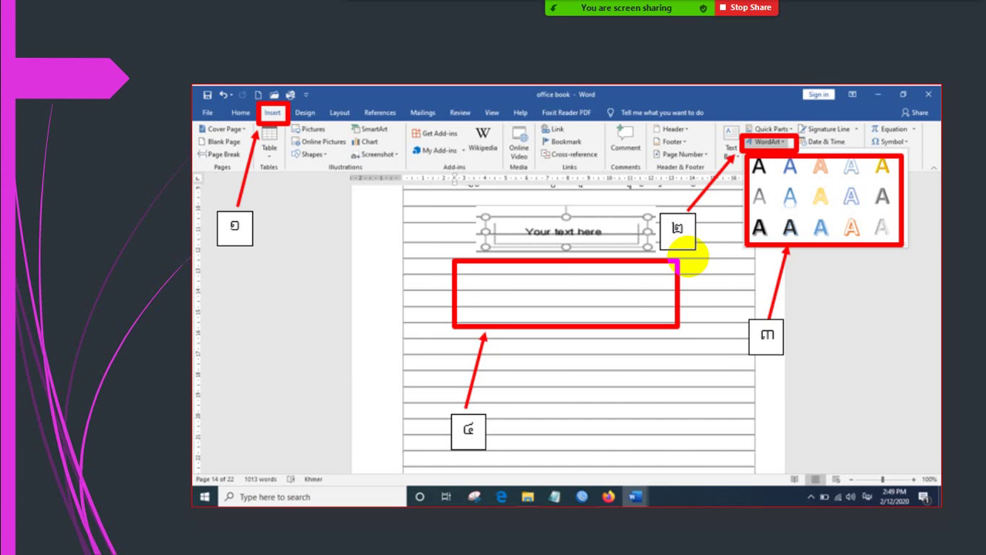
left_click(689, 262)
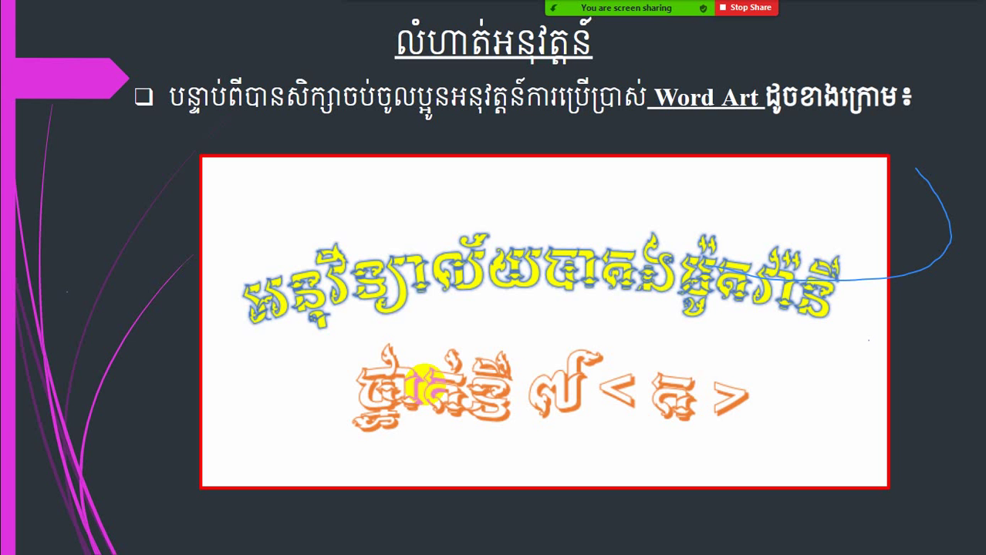
Switch the Zoom share from the slideshow to the blank Word document
left_click(741, 12)
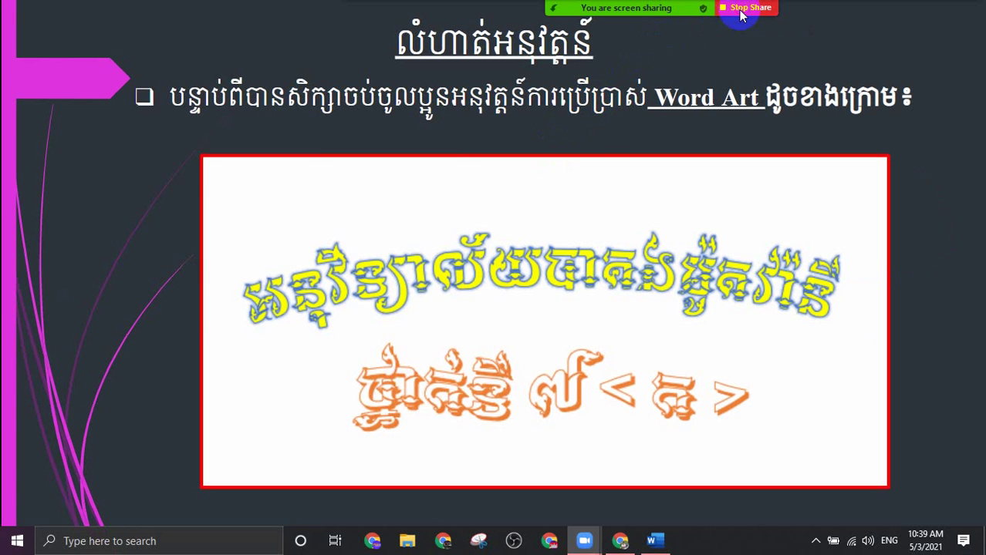
left_click(485, 509)
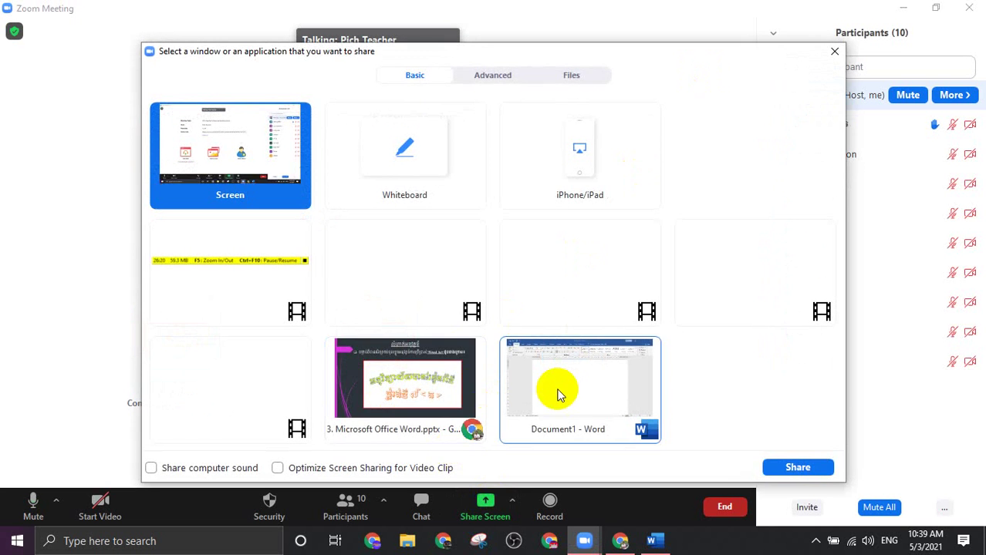
left_click(560, 395)
left_click(800, 468)
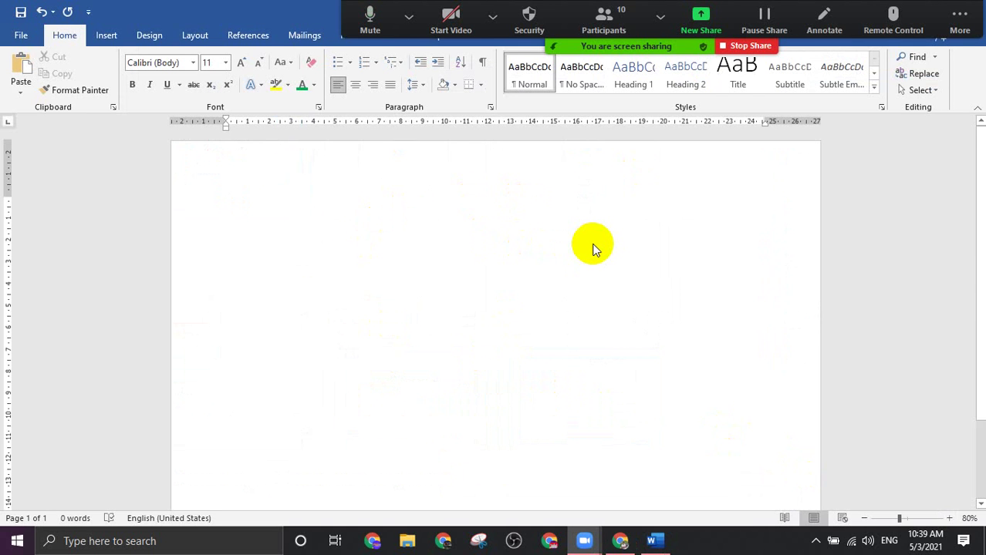
scroll(593, 247, "up", 1, "ctrl")
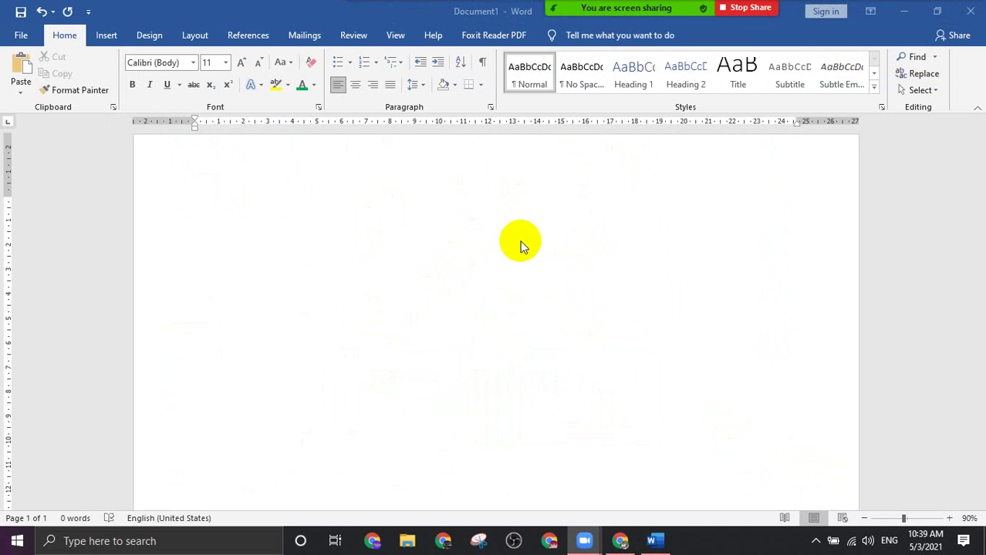
Insert a WordArt box in the orange outline style with hard shadow
left_click(102, 40)
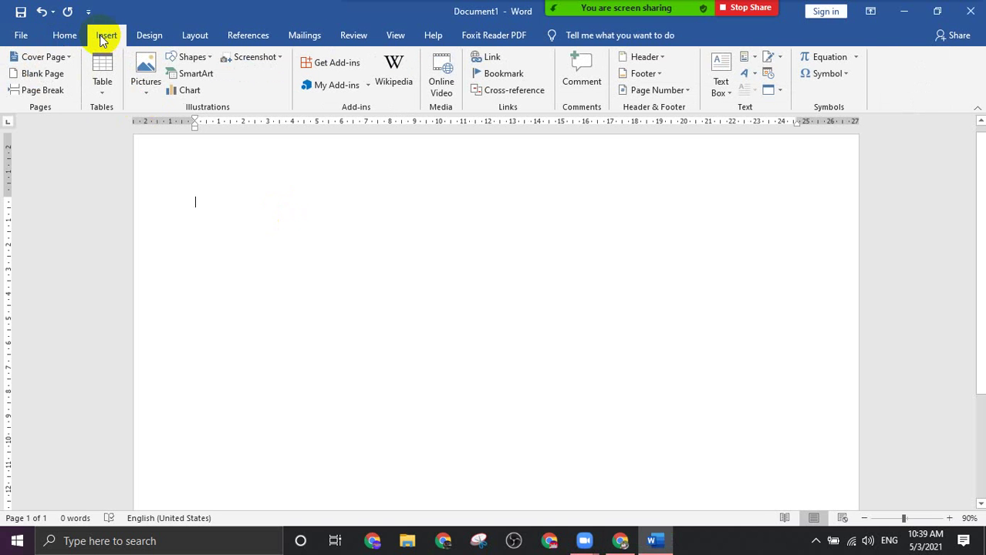
left_click(755, 75)
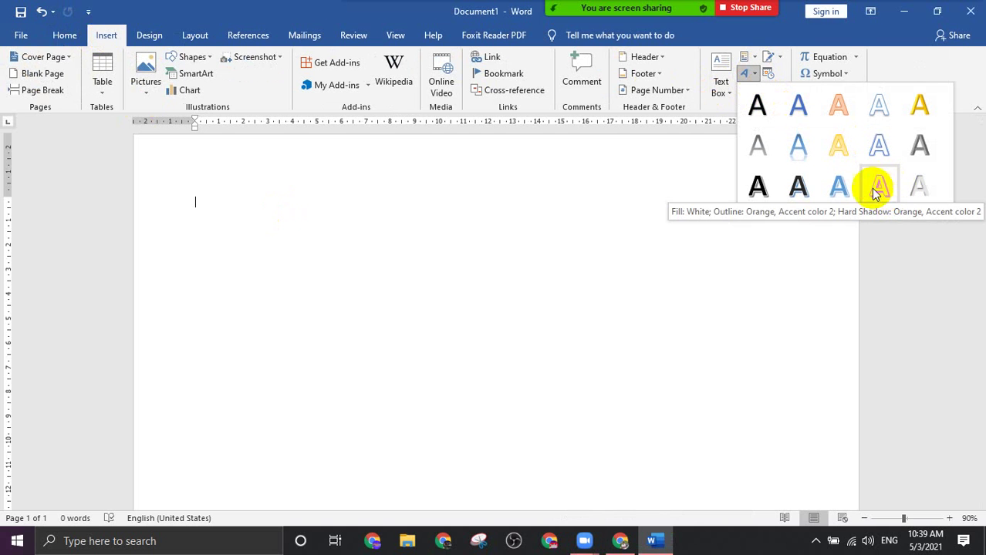
left_click(836, 105)
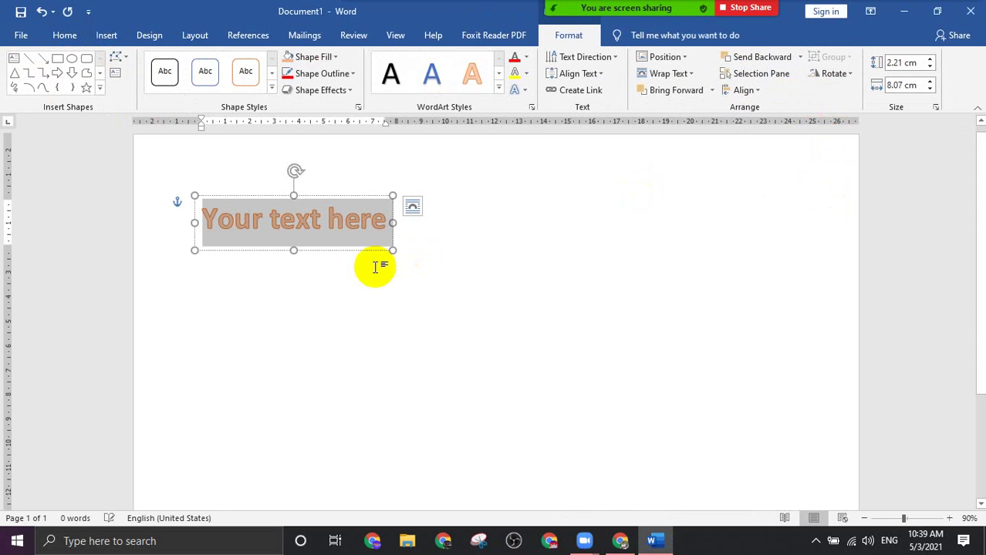
Widen the WordArt box across the page and delete its placeholder text
mouse_move(393, 250)
left_mouse_down()
mouse_move(564, 291)
mouse_move(841, 400)
left_mouse_up()
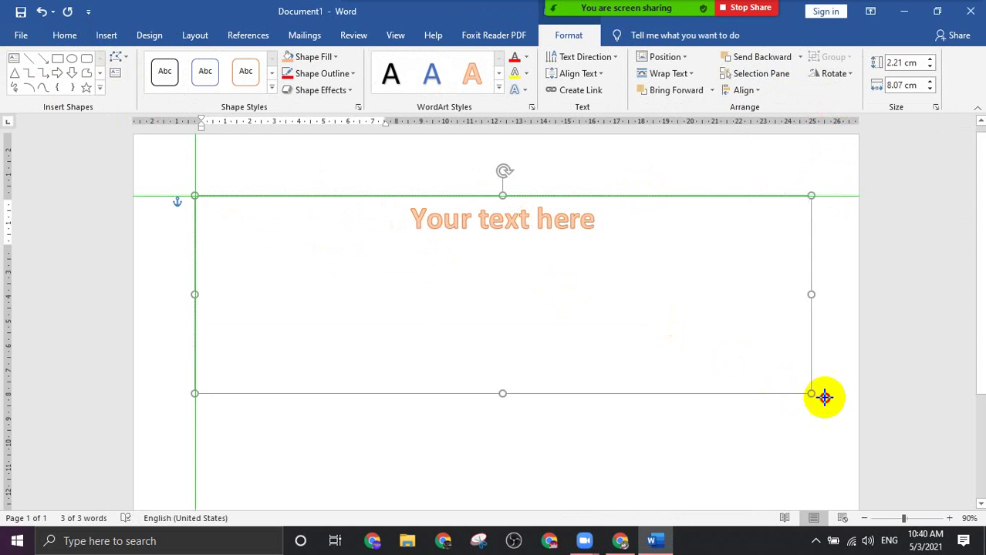
key("ctrl+a")
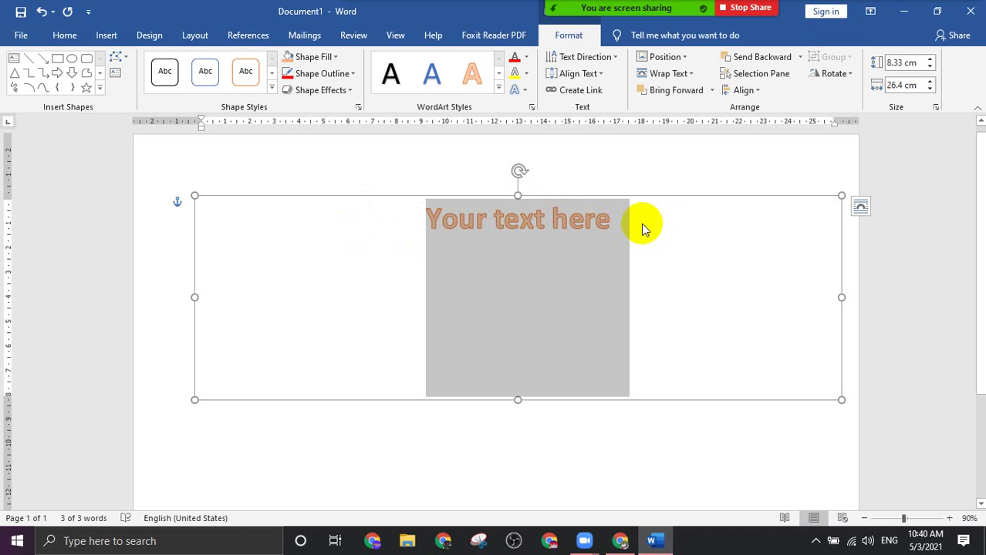
key("Delete")
Switch to the Khmer keyboard and type the secondary school's name into the WordArt
key("super+space")
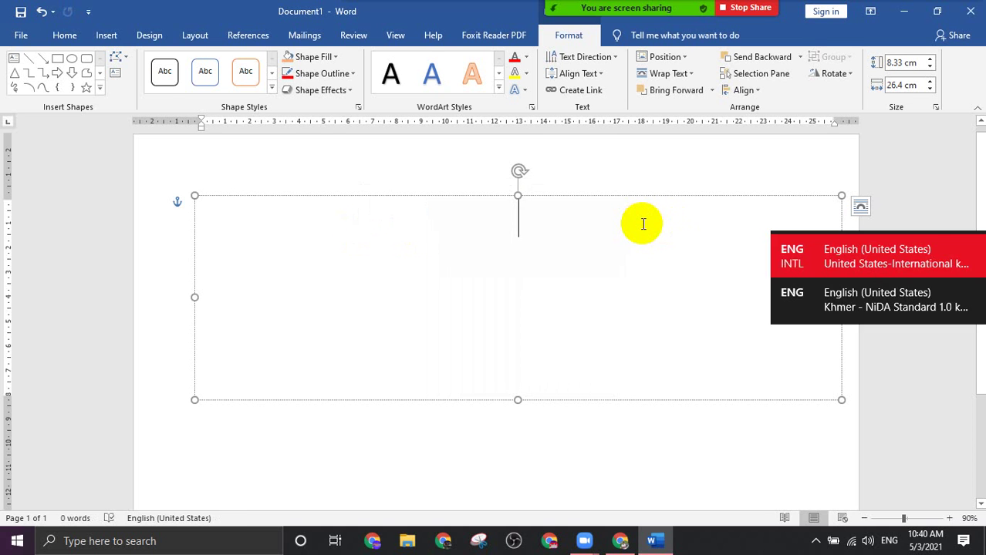
key("super+space")
type("HS")
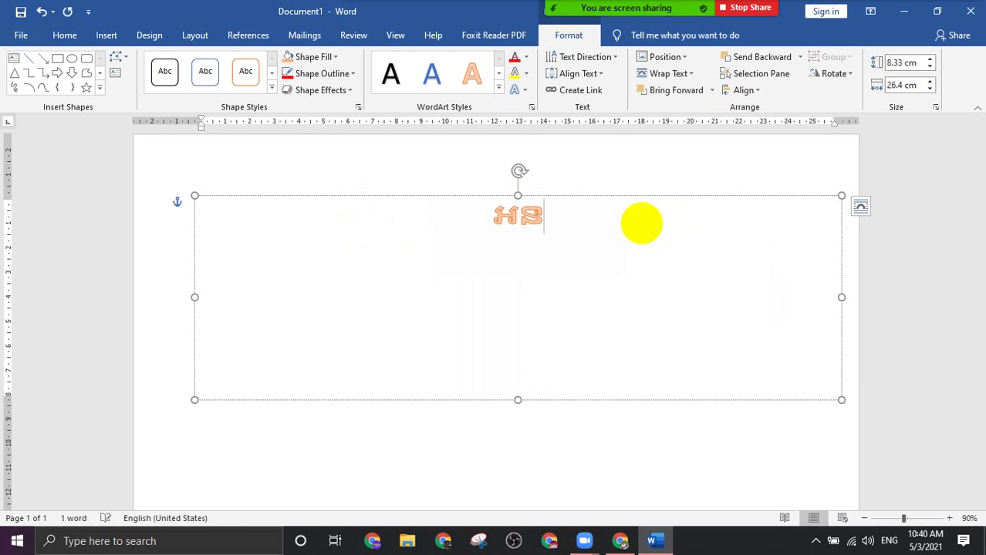
type("វិទ្យ")
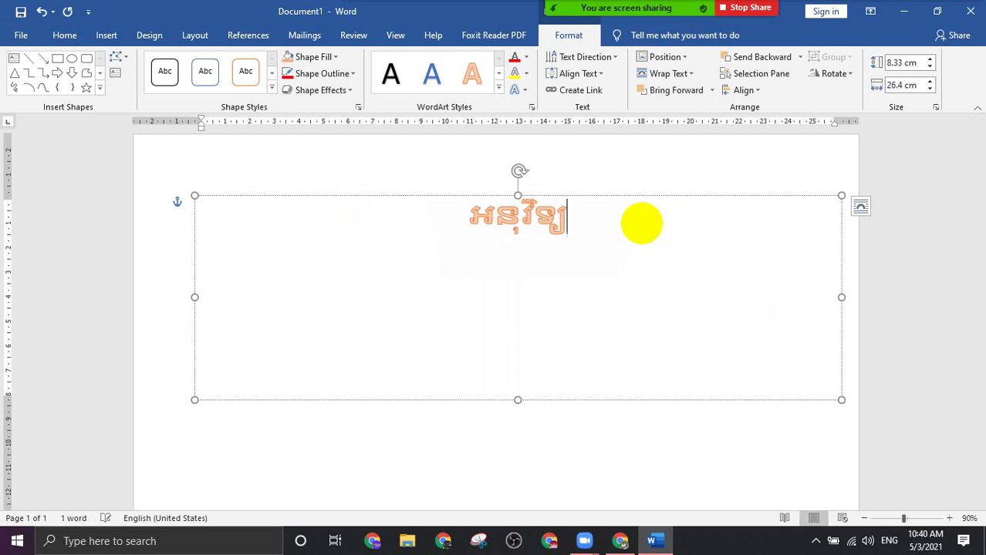
type("ាល័យ")
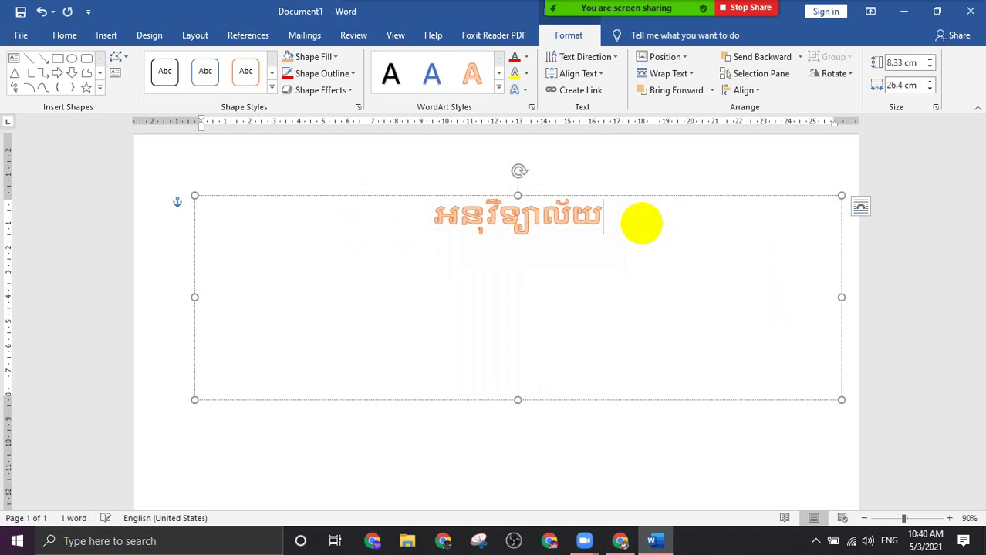
type("អារញ្ញ")
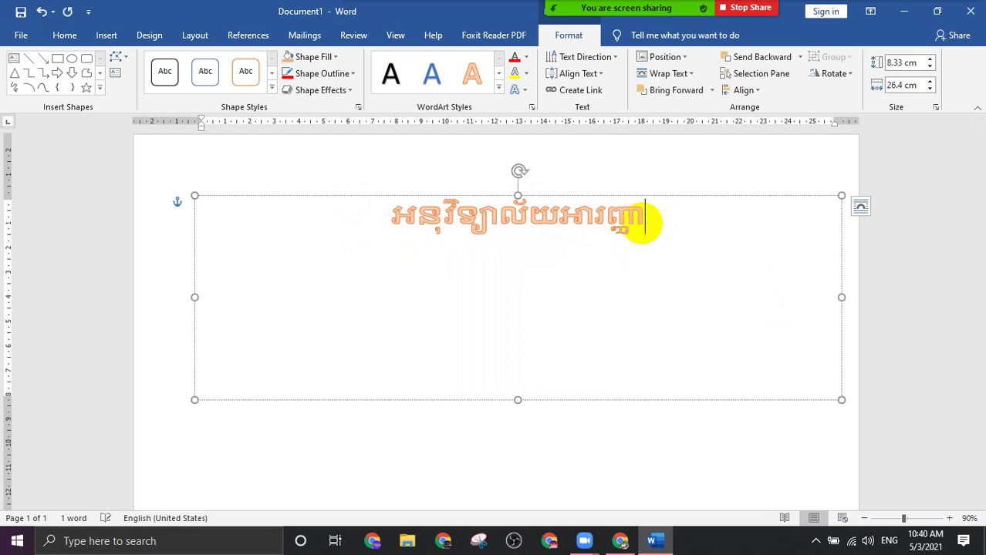
type("សា")
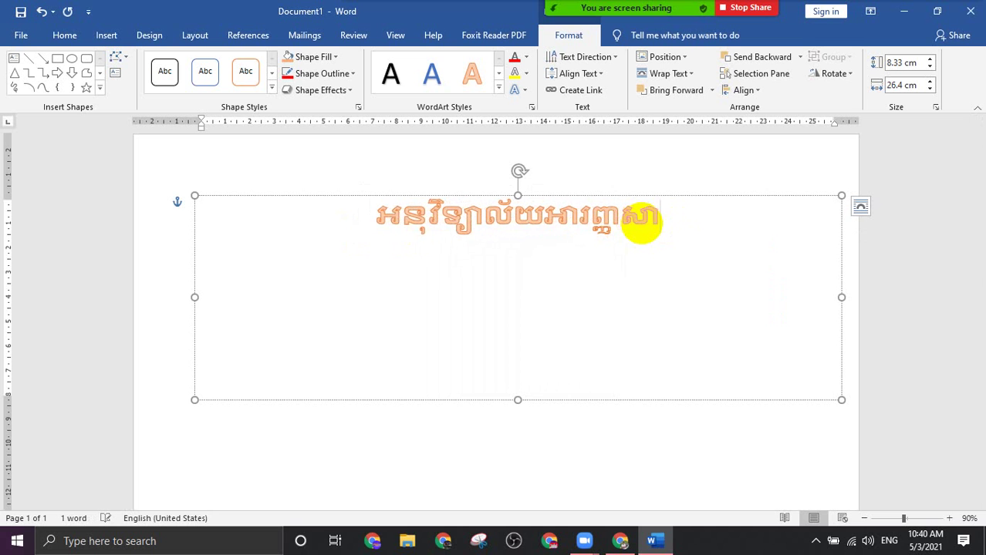
type("គ")
key("BackSpace")
type("គរ")
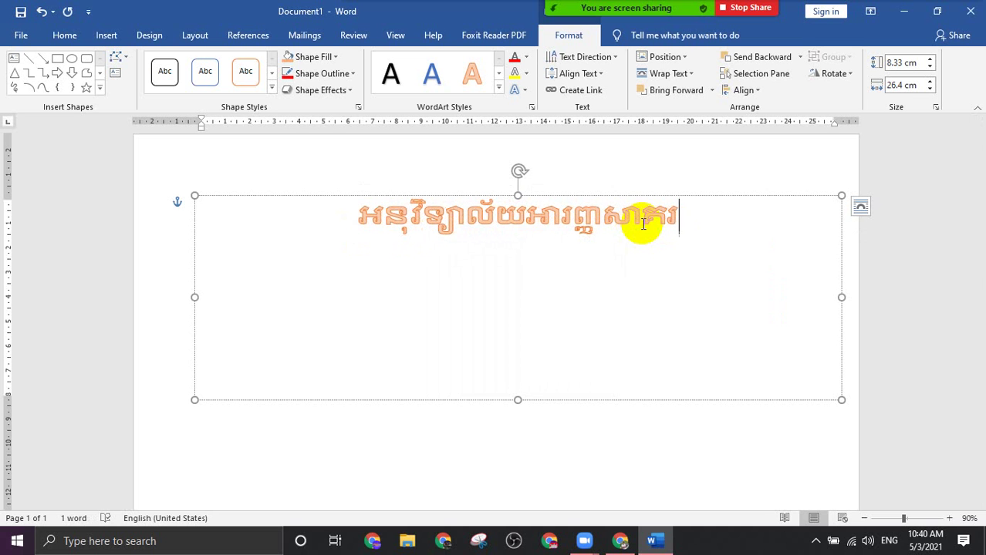
type("ខាត")
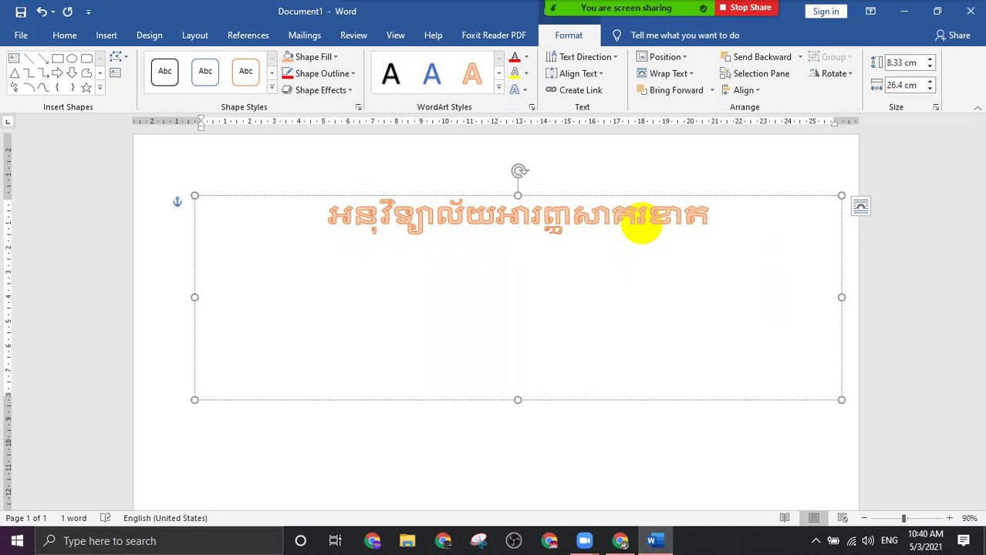
type("បឺ")
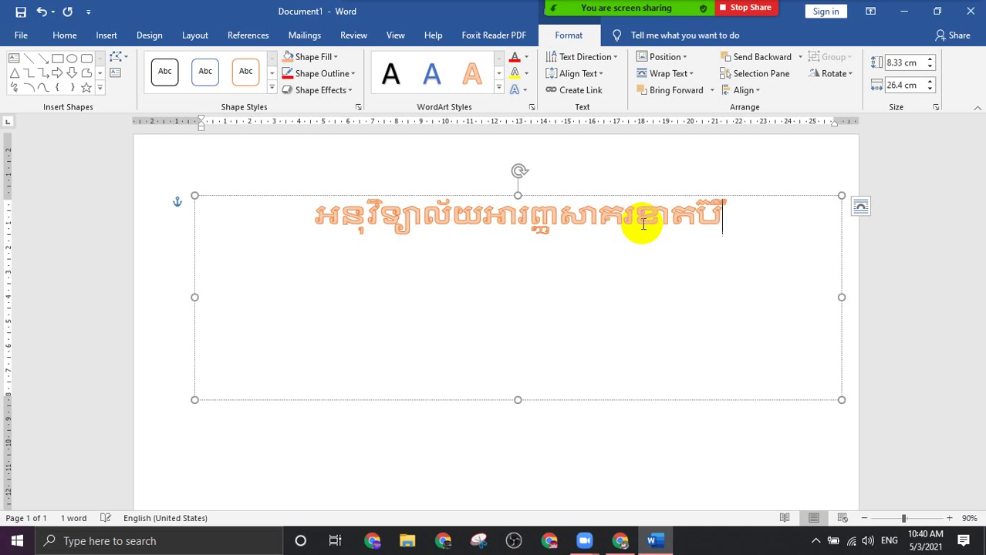
type("ត")
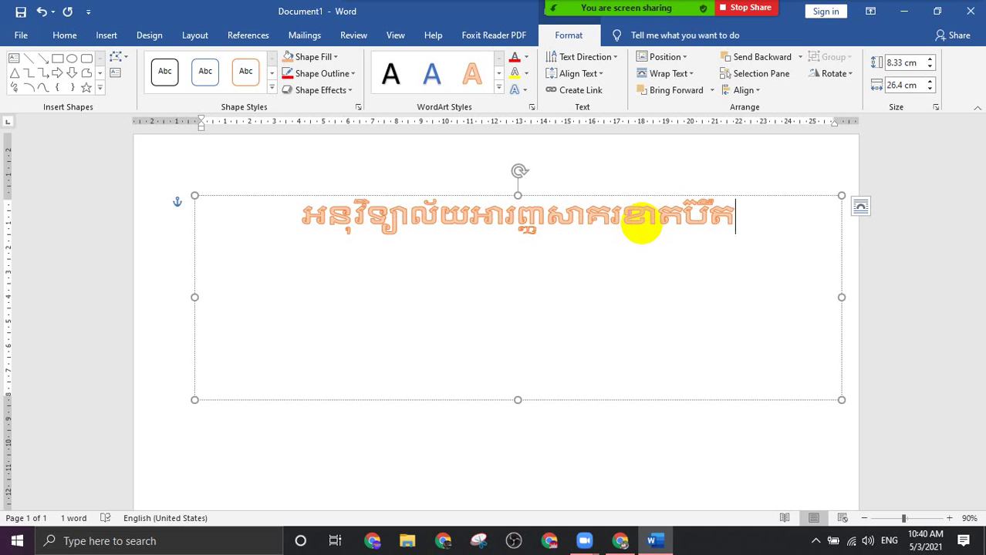
Select the Khmer title and try the AKbalthom Moul 2 font on it
left_click_drag(744, 216, 299, 236)
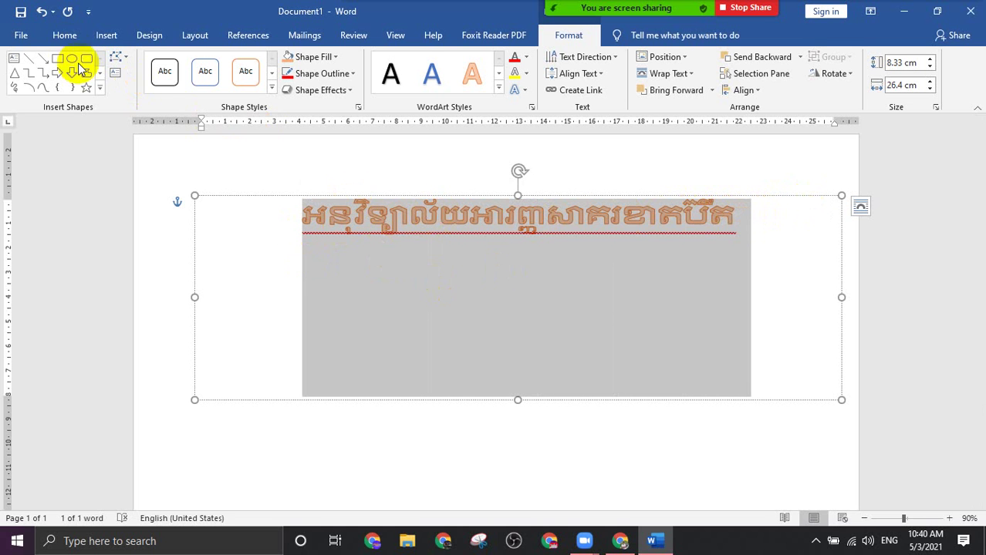
left_click(65, 36)
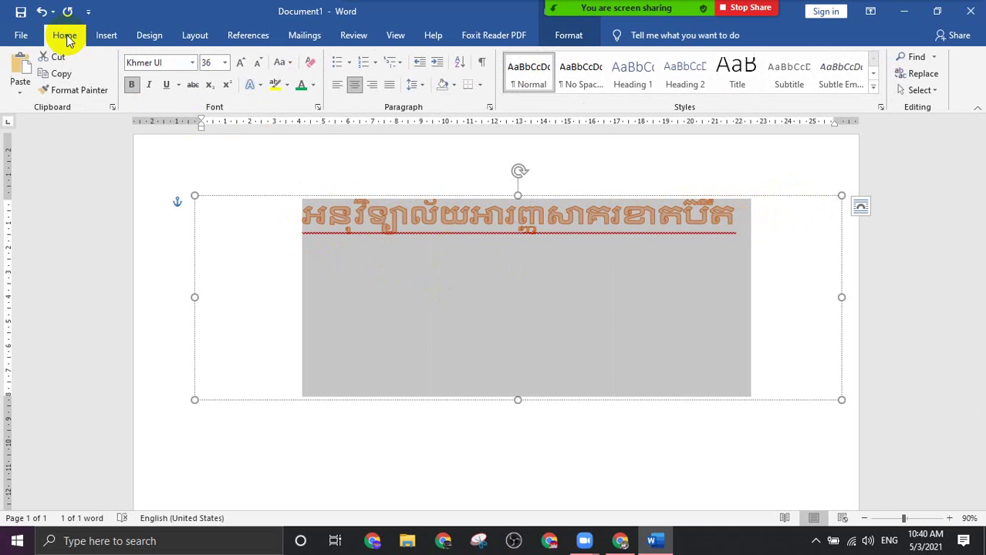
left_click(187, 63)
left_click(193, 62)
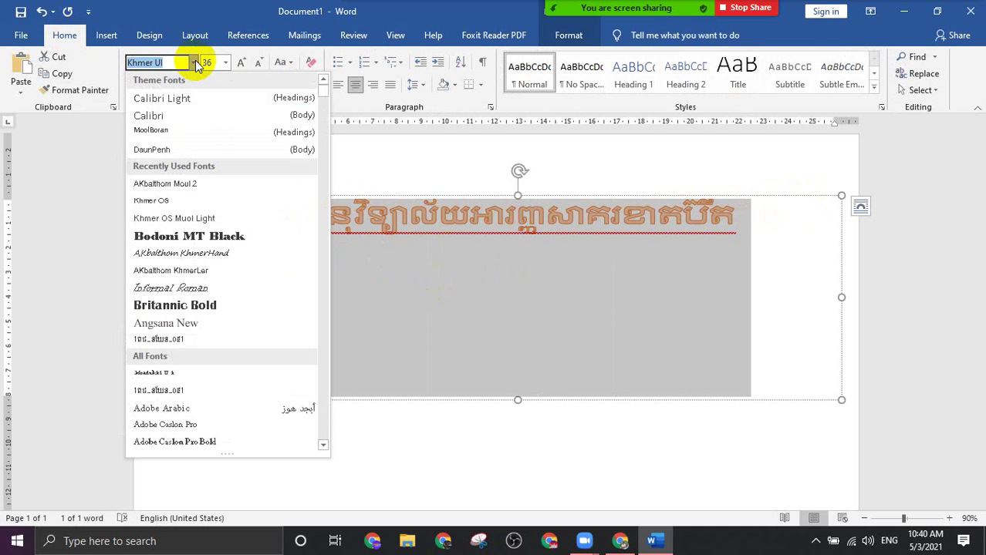
left_click(177, 192)
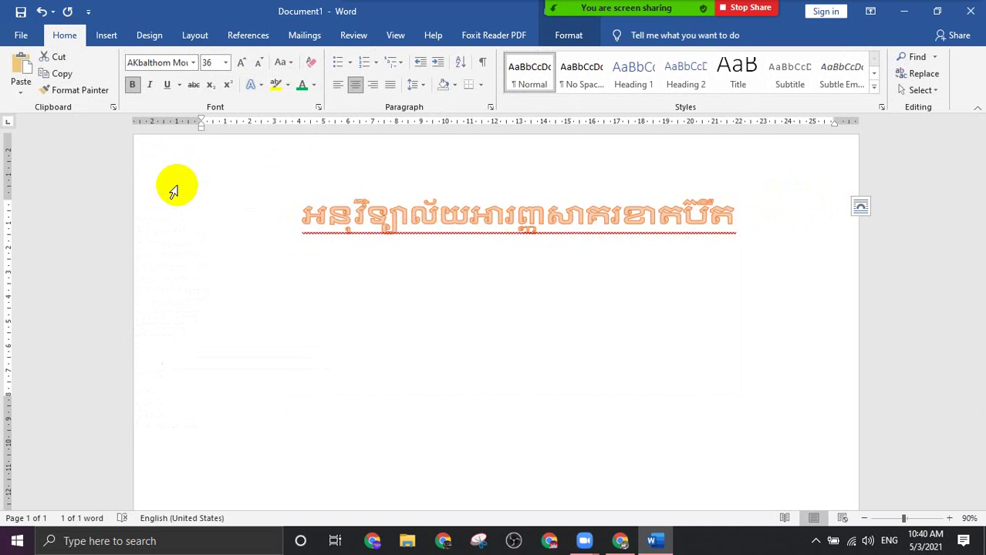
left_click(172, 62)
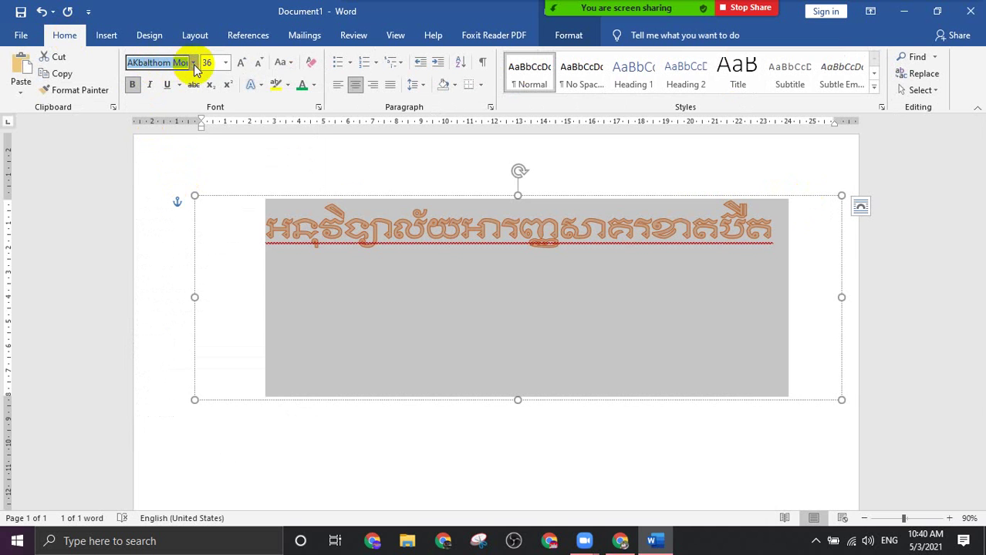
left_click(194, 63)
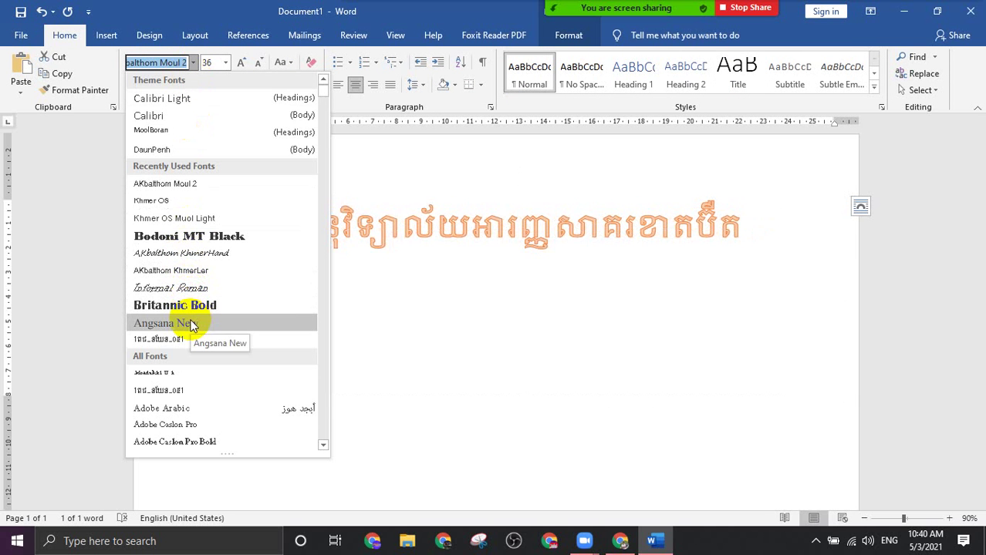
left_click(232, 255)
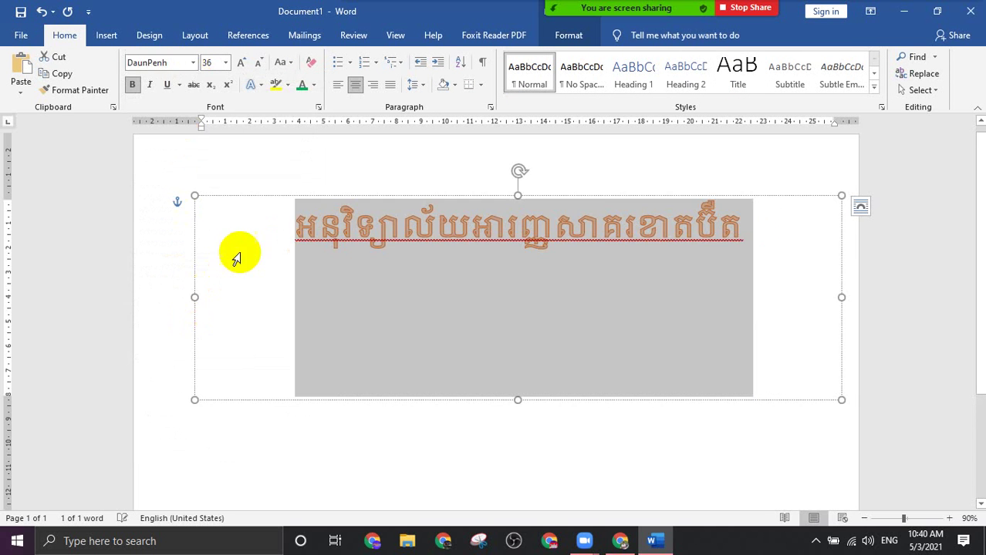
Reselect the title text and set it to the AKbalthom Kbach font
left_click(293, 223)
left_click_drag(746, 228, 284, 247)
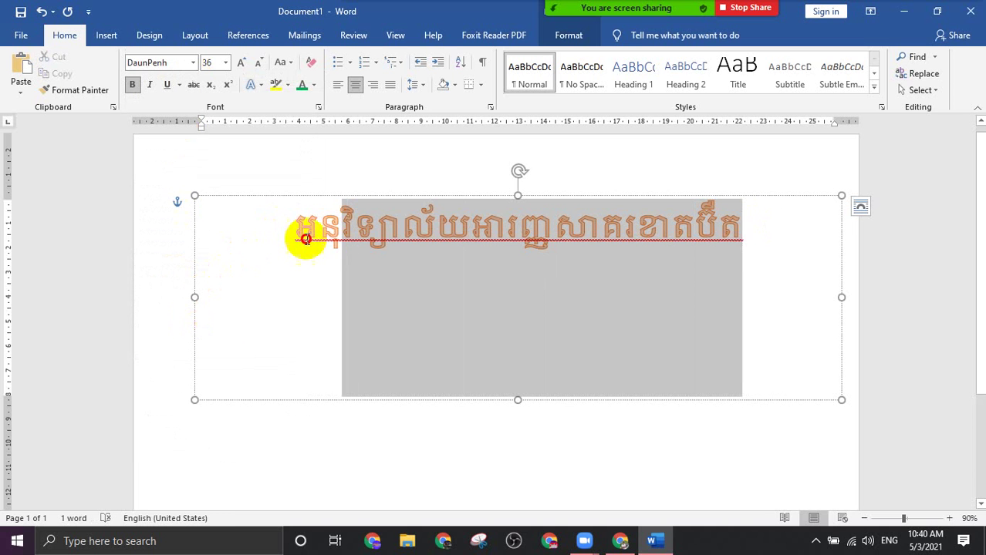
left_click(193, 63)
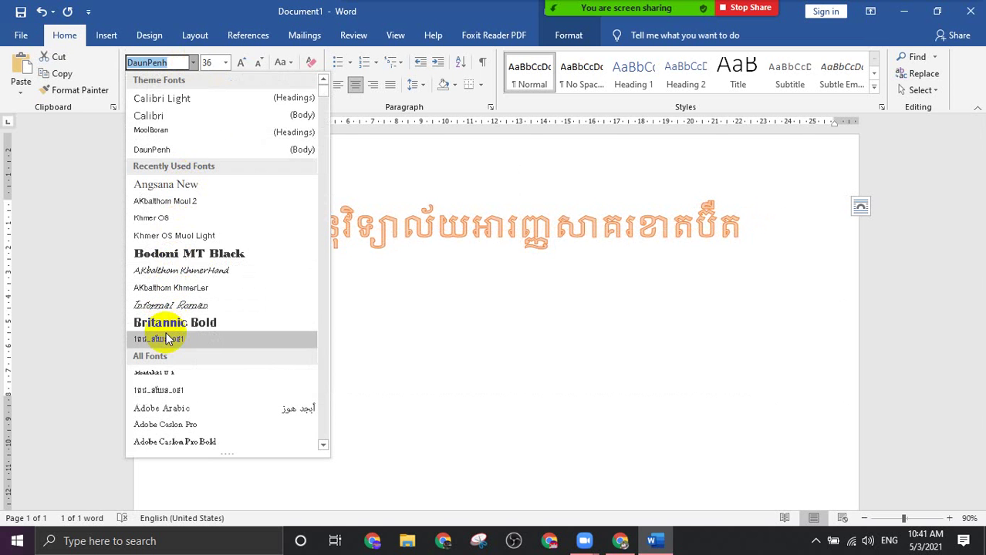
scroll(168, 340, "down", 1)
scroll(168, 339, "down", 5)
scroll(255, 232, "down", 2)
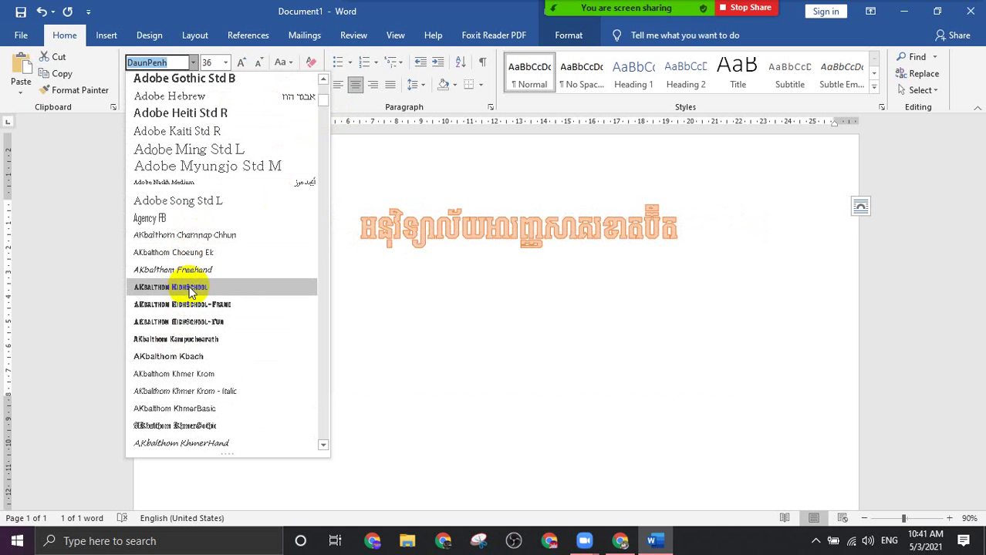
left_click(191, 361)
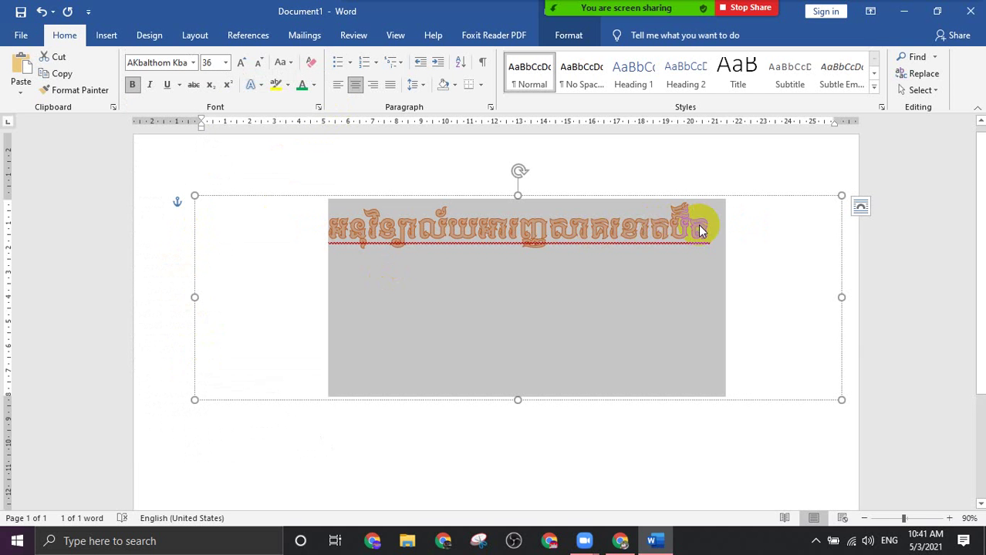
Set the Khmer title to 72 pt, then reduce it to 48 pt so it fits one line
left_click(226, 62)
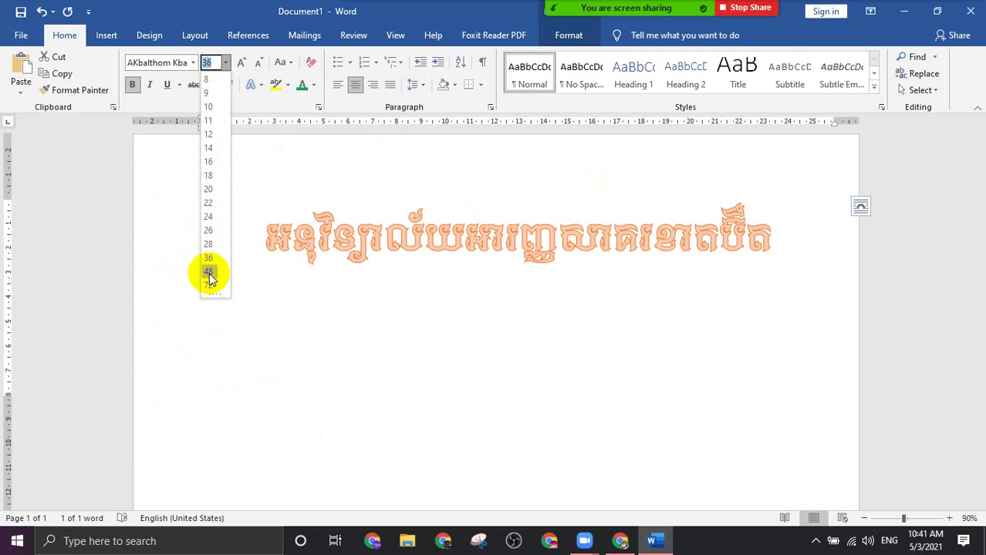
left_click(209, 287)
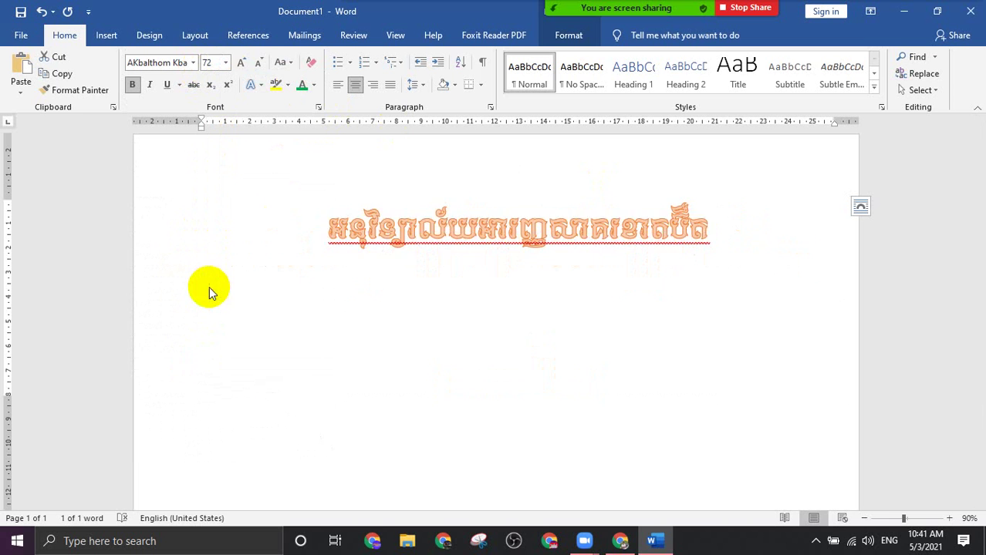
left_click(260, 65)
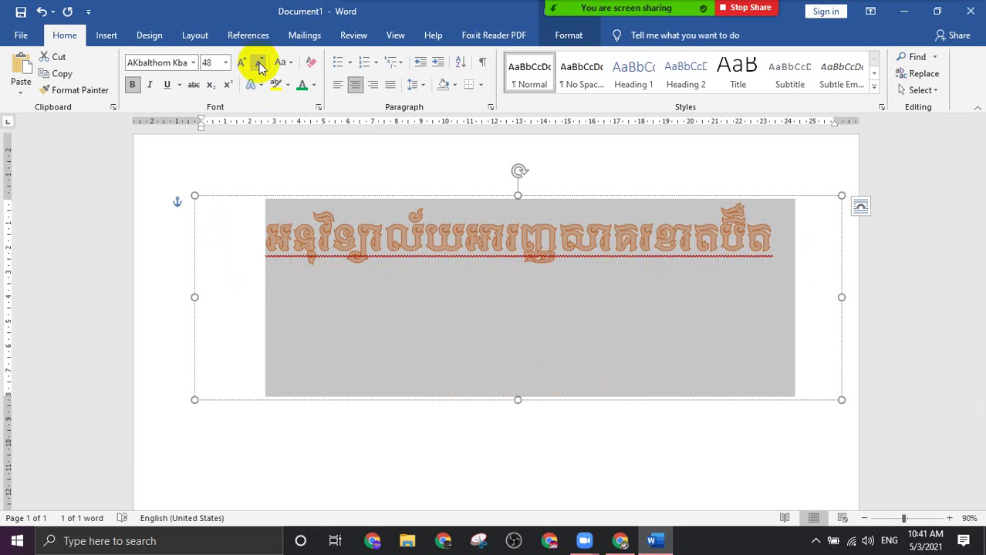
left_click(513, 241)
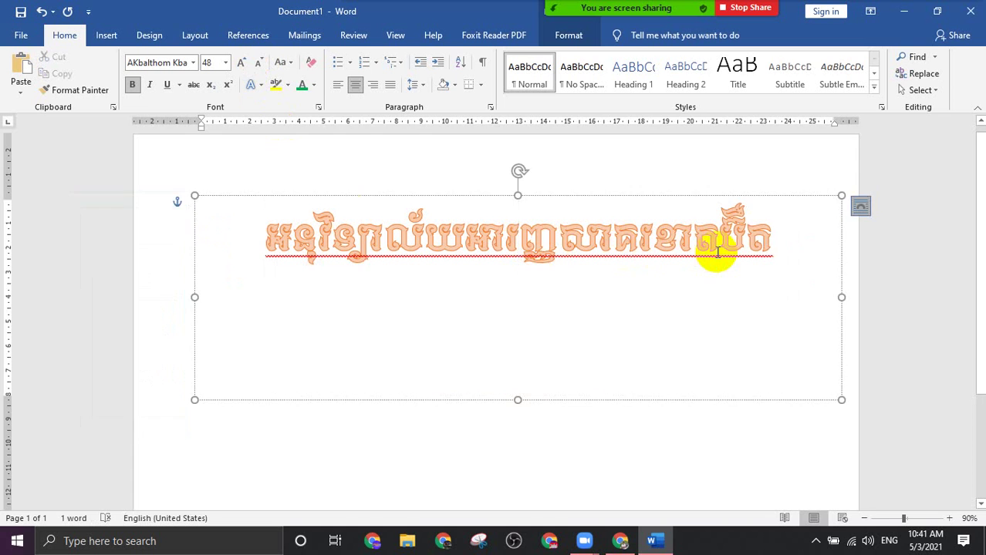
Select the whole WordArt box as a shape and show its Drawing Tools Format options
scroll(716, 249, "up", 1, "ctrl")
scroll(722, 249, "up", 1, "ctrl")
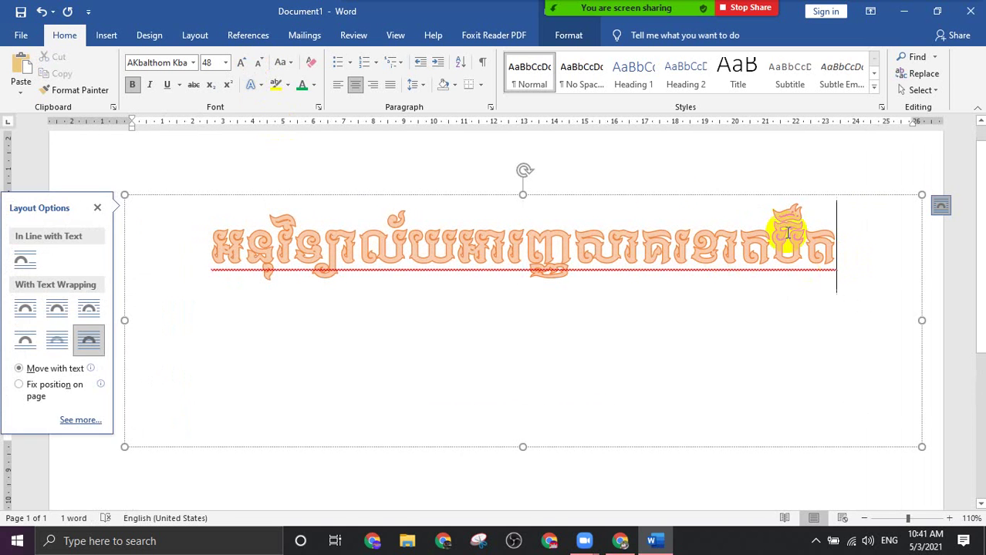
left_click(660, 163)
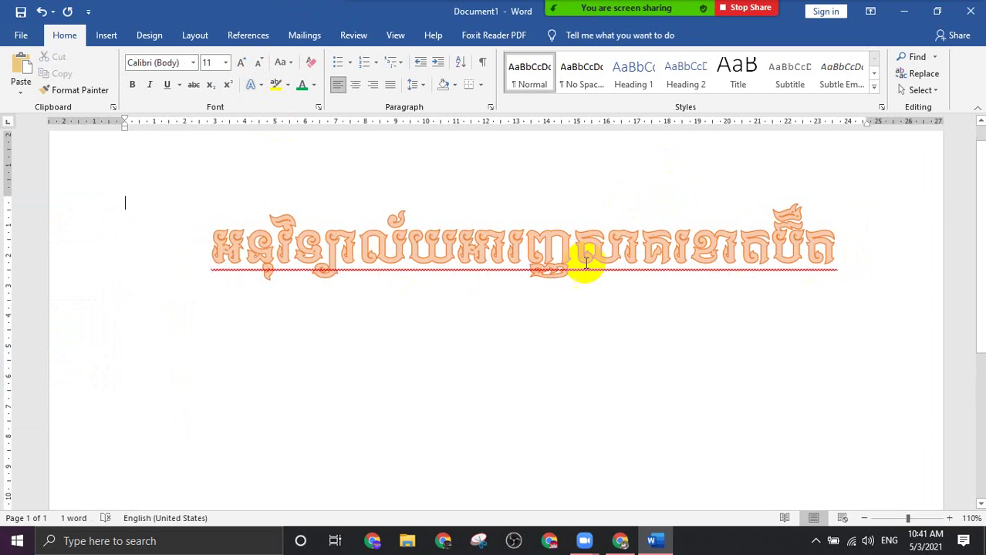
left_click(510, 253)
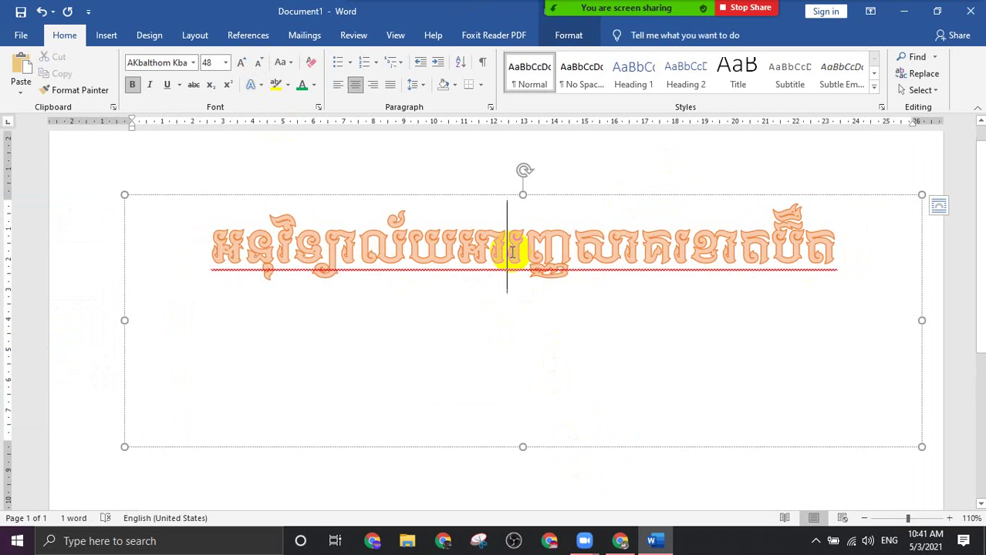
left_click(471, 195)
left_click(569, 36)
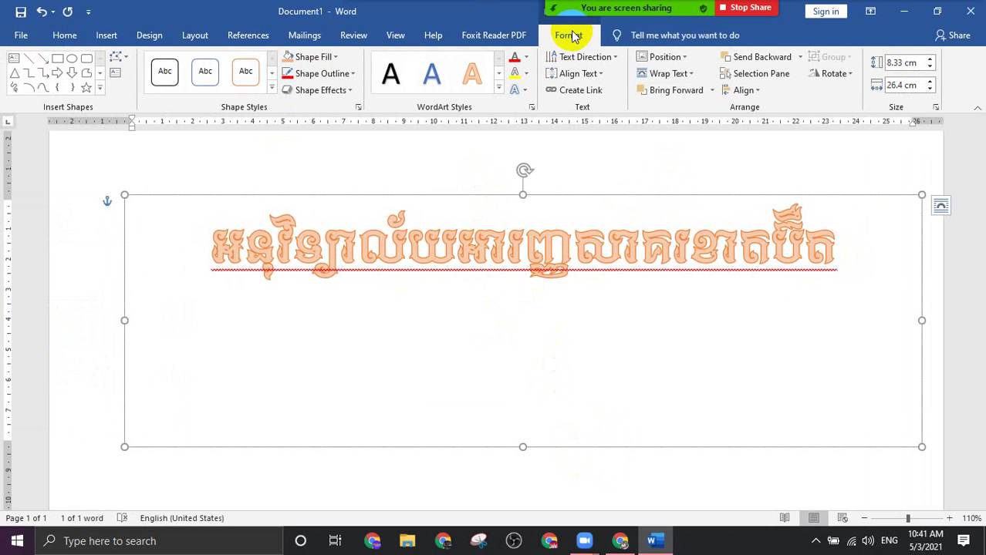
Apply a Text Effects warp transform so the Khmer title letters stretch taller
left_click(526, 95)
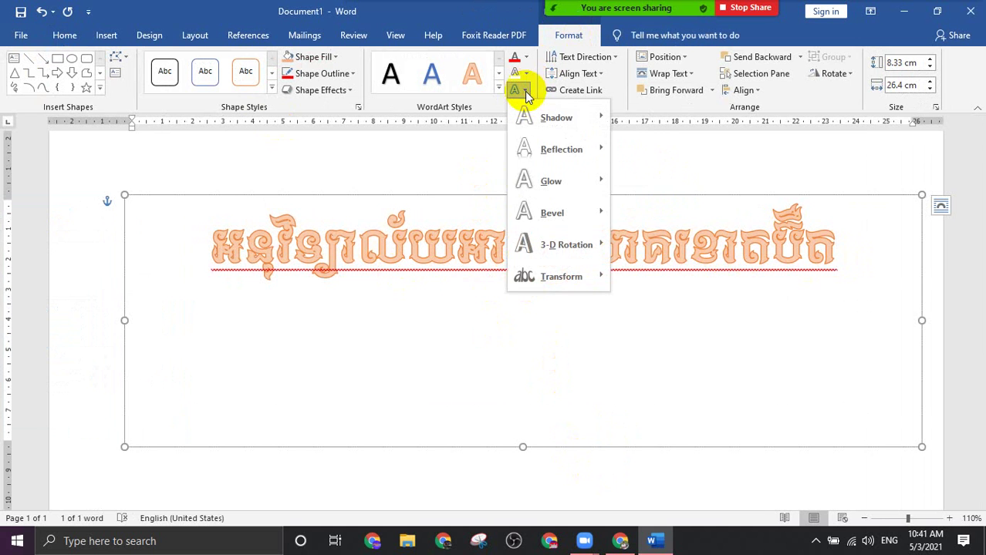
mouse_move(561, 276)
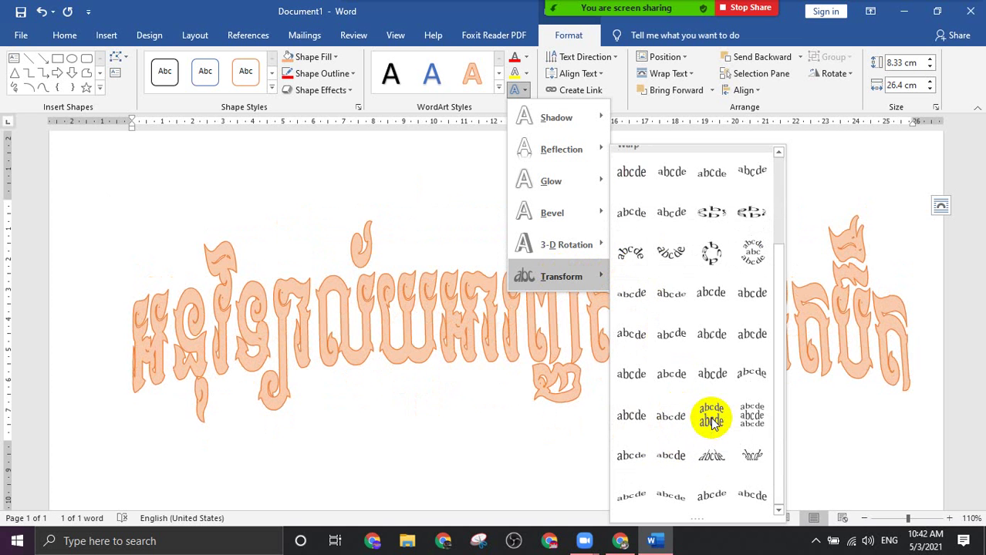
left_click(637, 423)
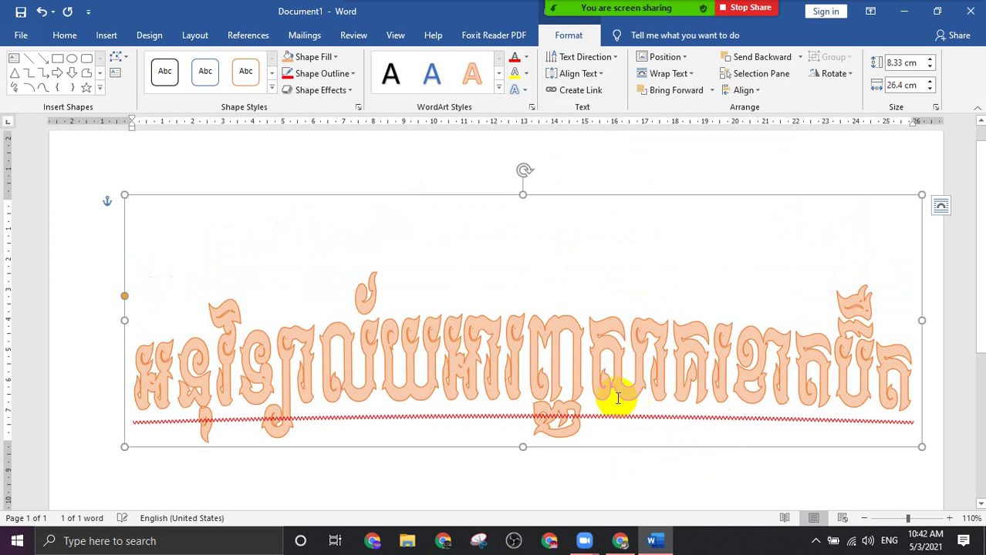
Move the warped title higher, shorten its box to 7.32 cm, and deepen the warp curve
mouse_move(561, 197)
left_mouse_down()
mouse_move(561, 166)
mouse_move(528, 135)
left_mouse_up()
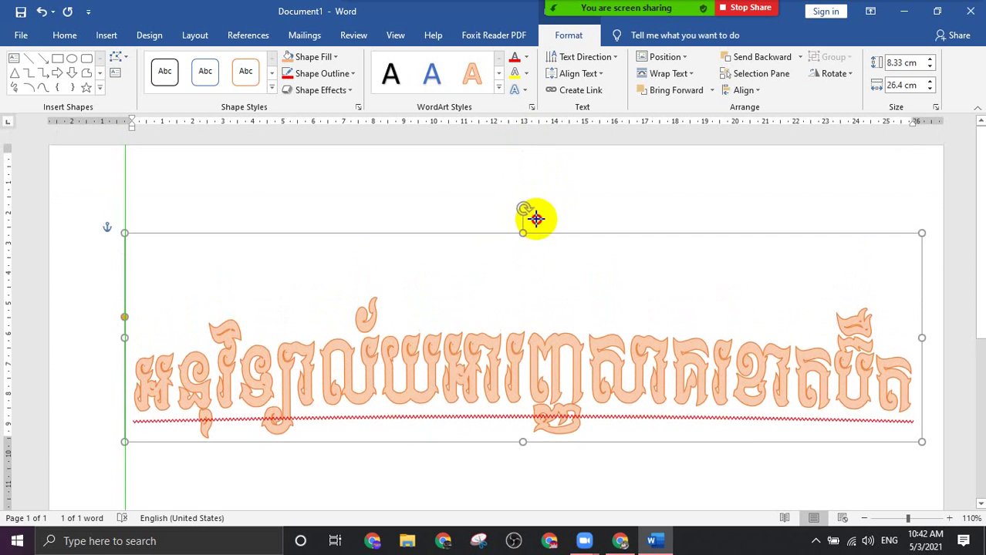
left_click_drag(528, 135, 537, 216)
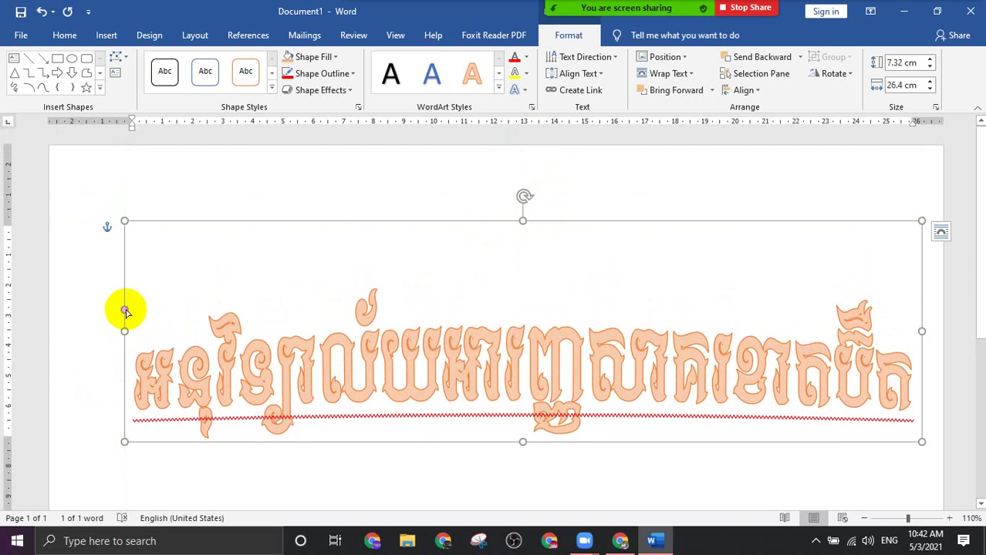
mouse_move(125, 311)
left_mouse_down()
mouse_move(180, 333)
mouse_move(197, 289)
left_mouse_up()
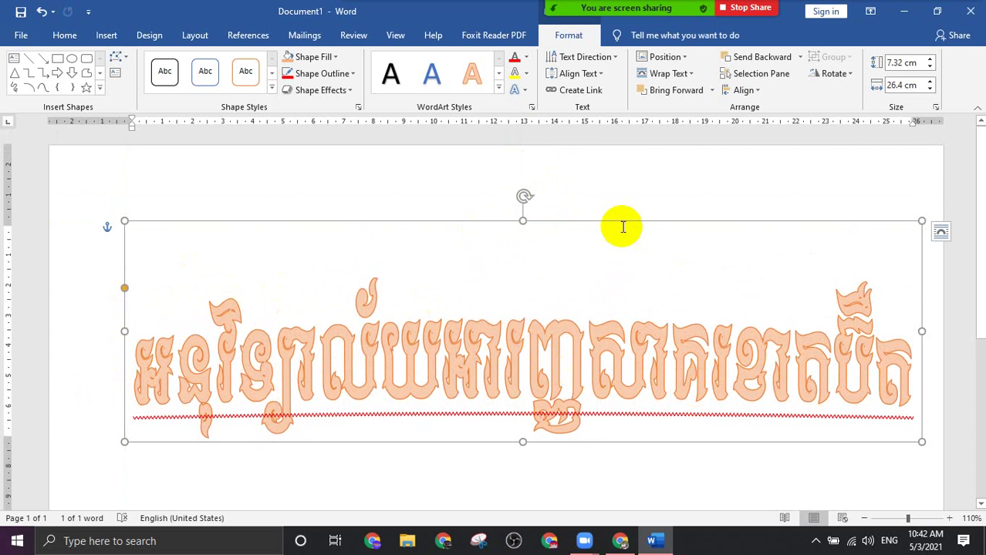
left_click_drag(613, 222, 603, 172)
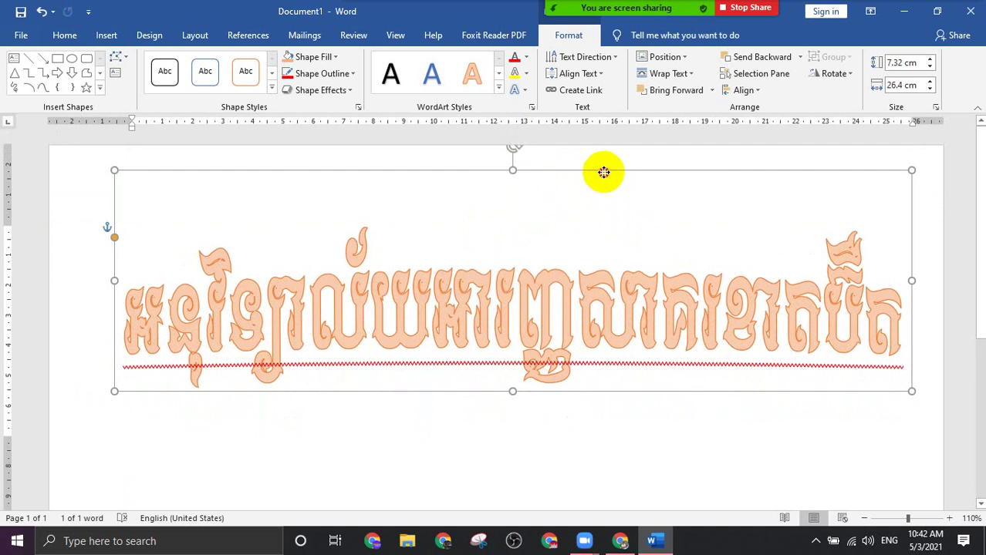
left_click(592, 395)
Ctrl+drag the WordArt title downward twice to stack two duplicates below the original
scroll(584, 424, "down", 5, "ctrl")
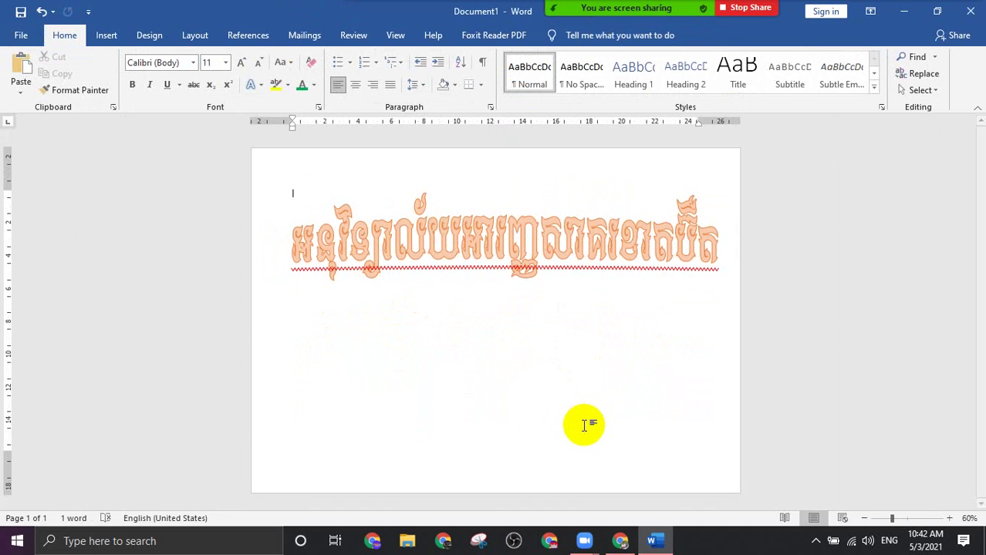
left_click(718, 244)
left_click(516, 312)
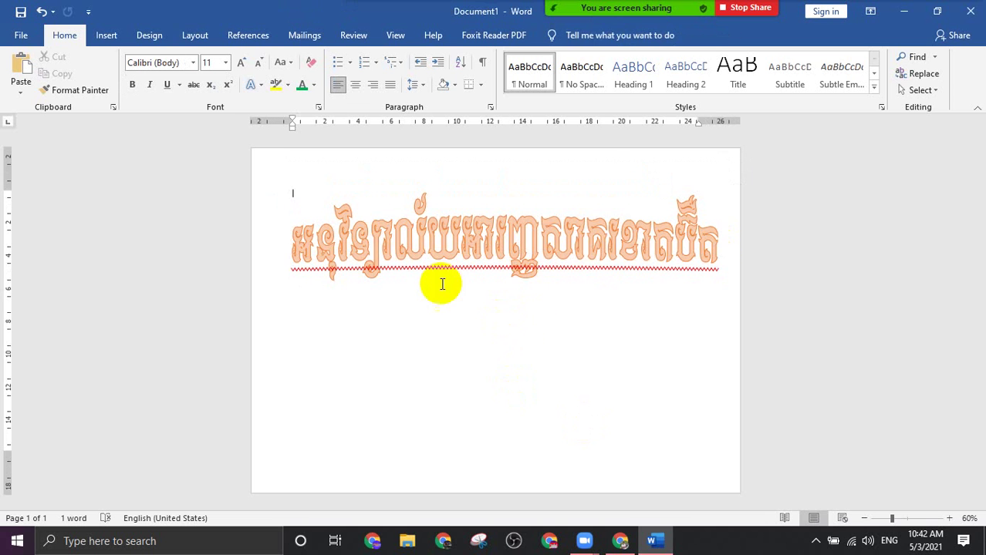
left_click(382, 231)
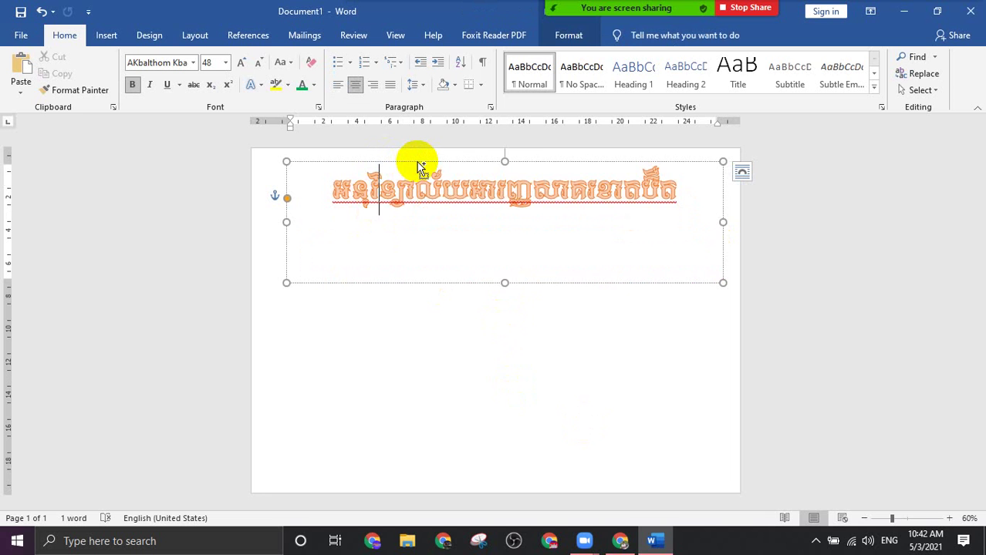
left_click_drag(416, 161, 416, 280)
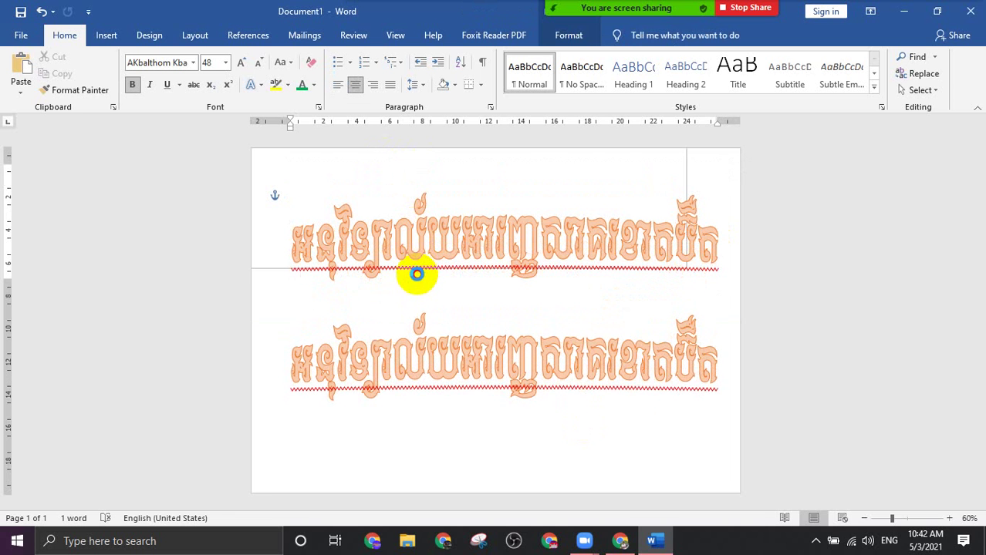
left_click_drag(416, 280, 416, 273)
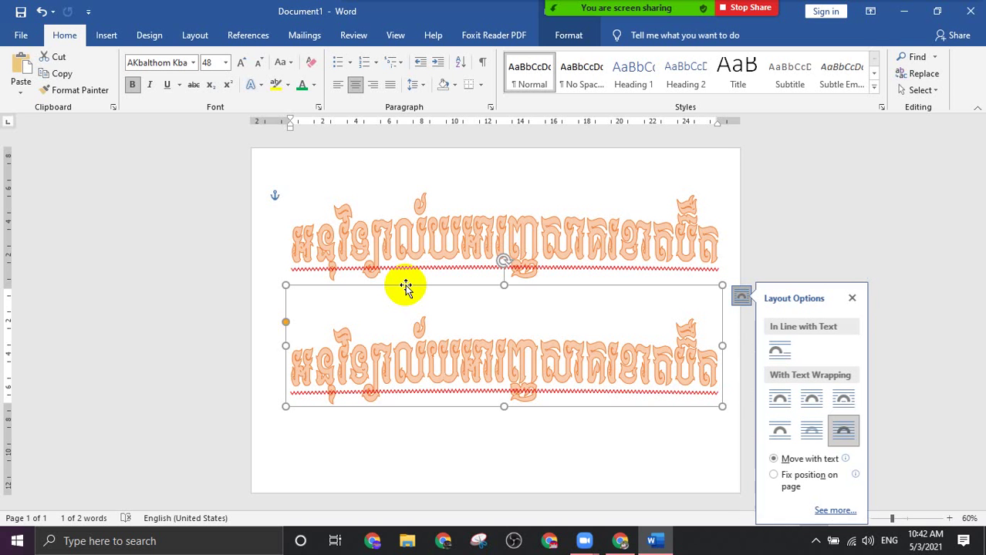
left_click_drag(411, 289, 405, 377)
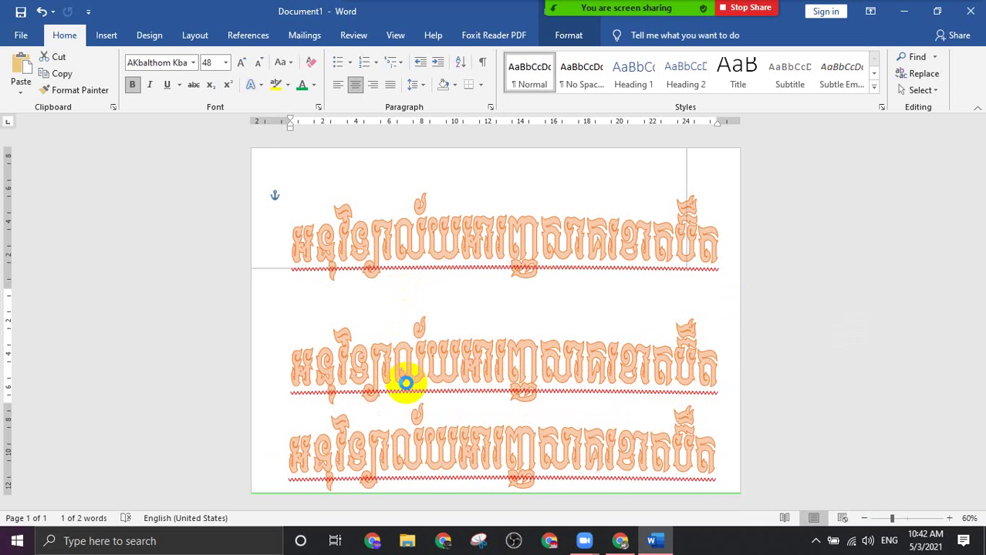
Undo the stray copy and place one title copy just below the original
right_click(392, 432)
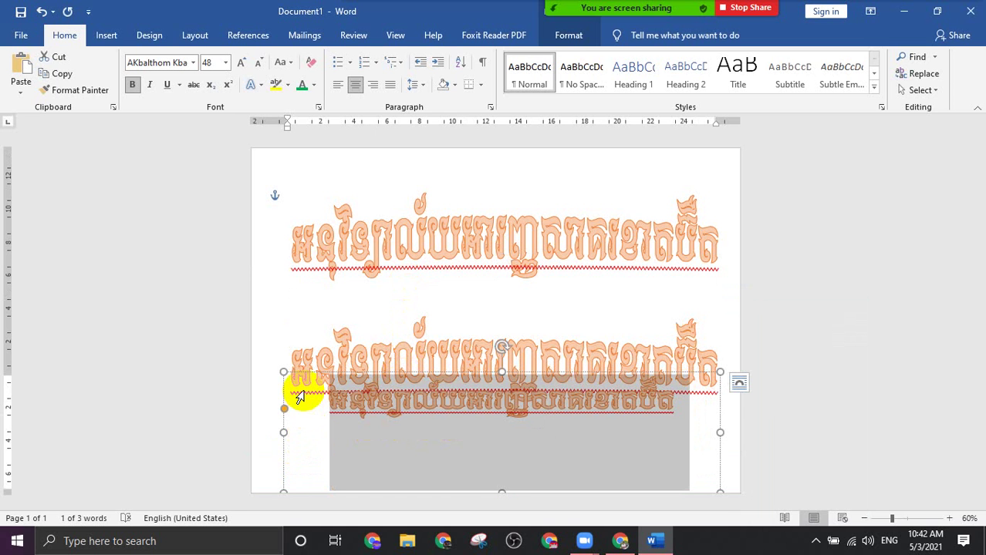
key("Escape")
key("ctrl+z")
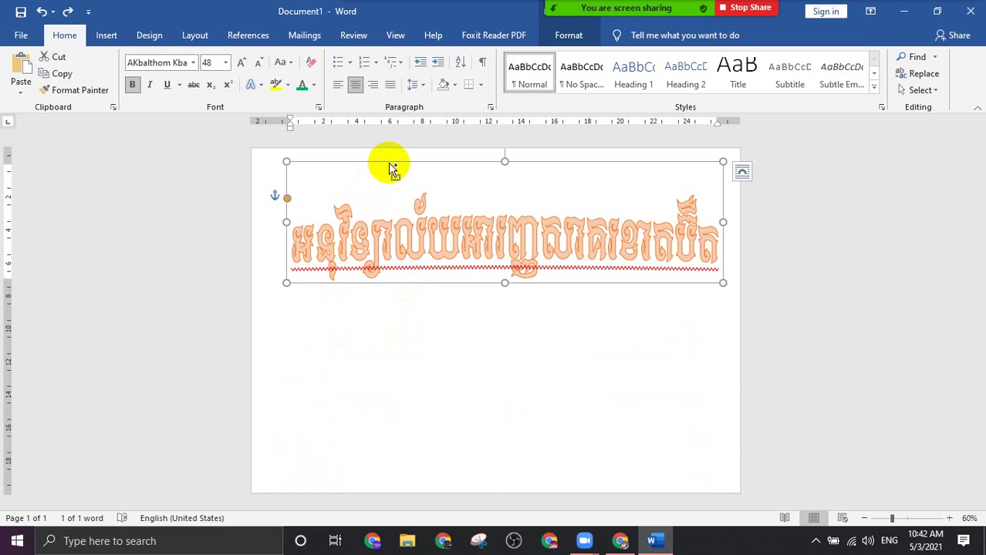
left_click_drag(392, 168, 425, 273)
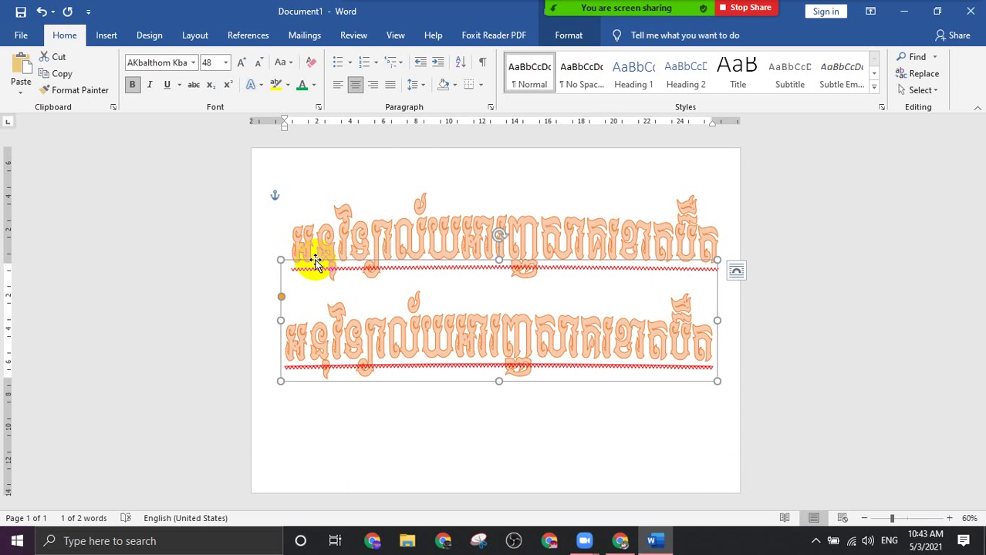
Copy and paste the title, moving the pasted copy to the page bottom
left_click(54, 77)
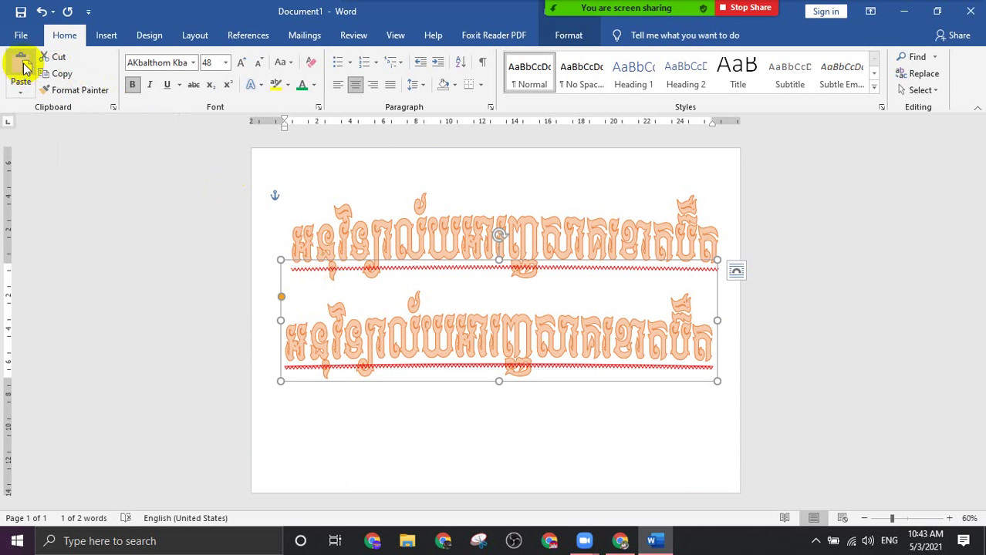
left_click(21, 69)
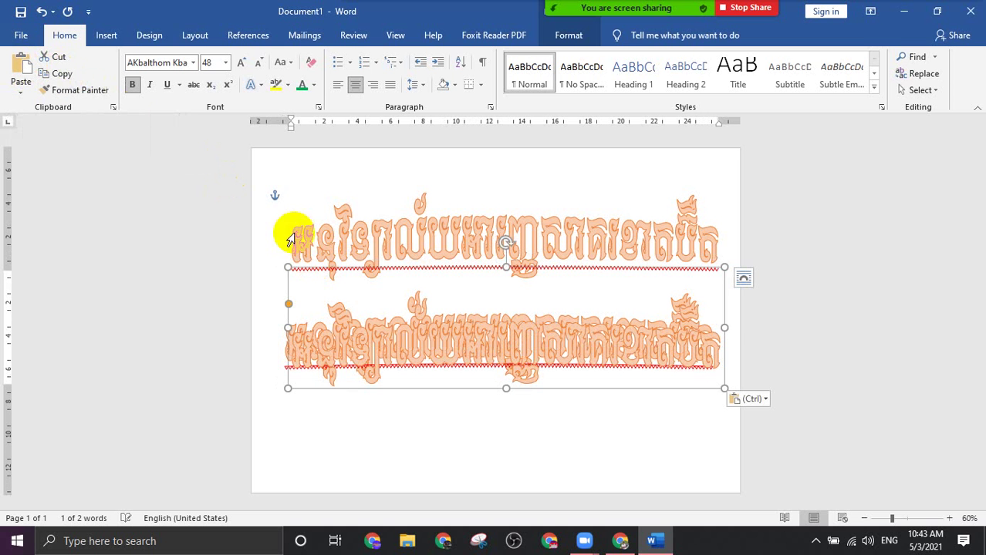
left_click_drag(443, 269, 436, 374)
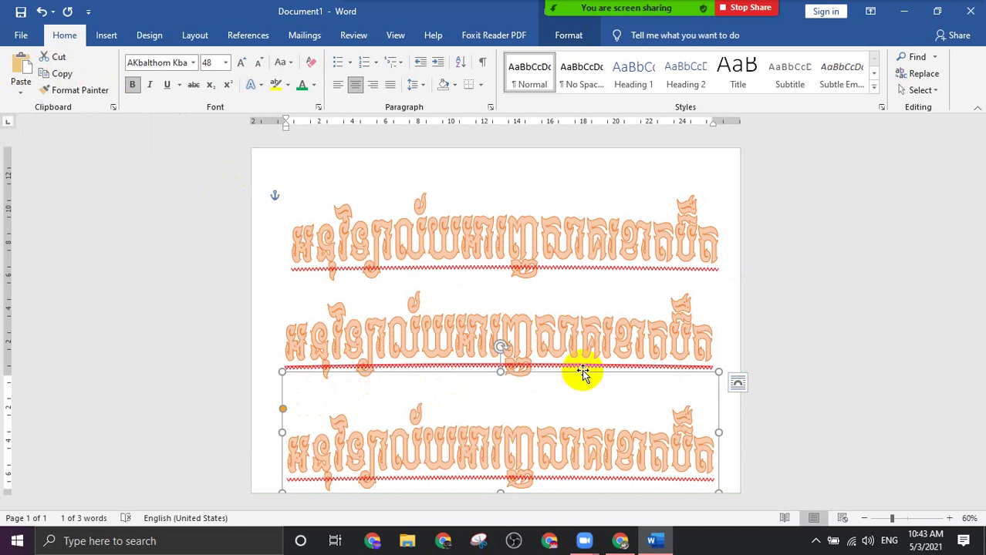
Remove the third copy and change the second WordArt's text to 'ថ្នាក់ទី ៧'
key("ctrl+z")
key("ctrl+z")
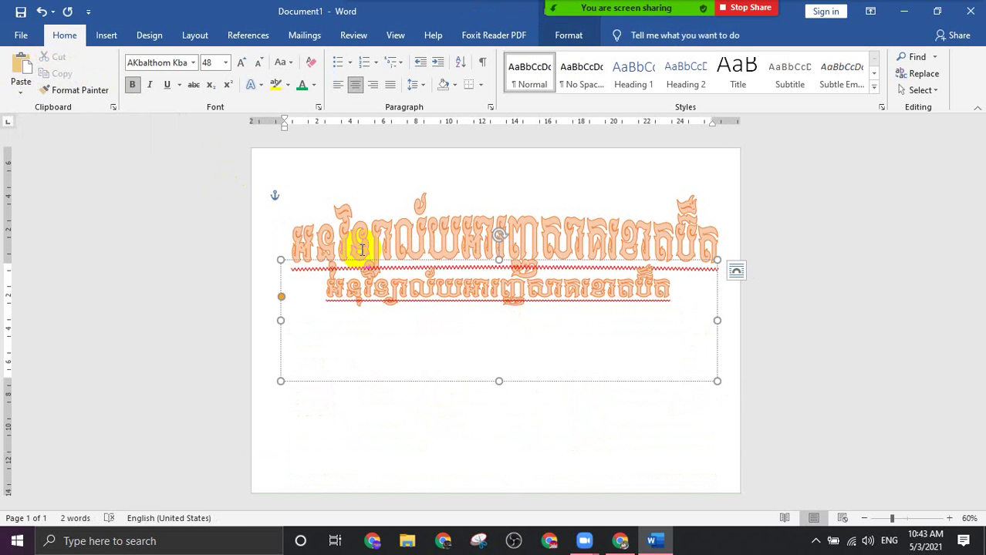
key("ctrl+y")
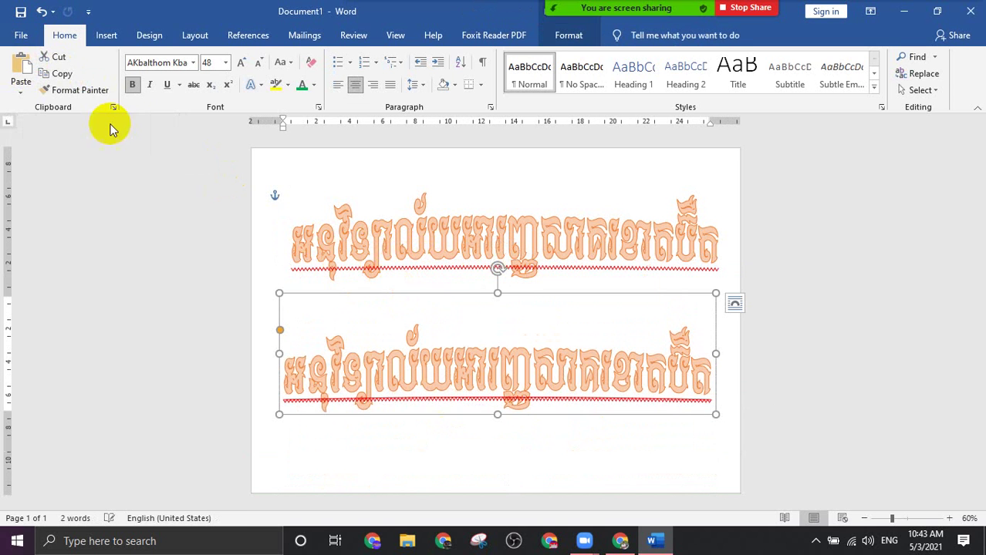
left_click(493, 368)
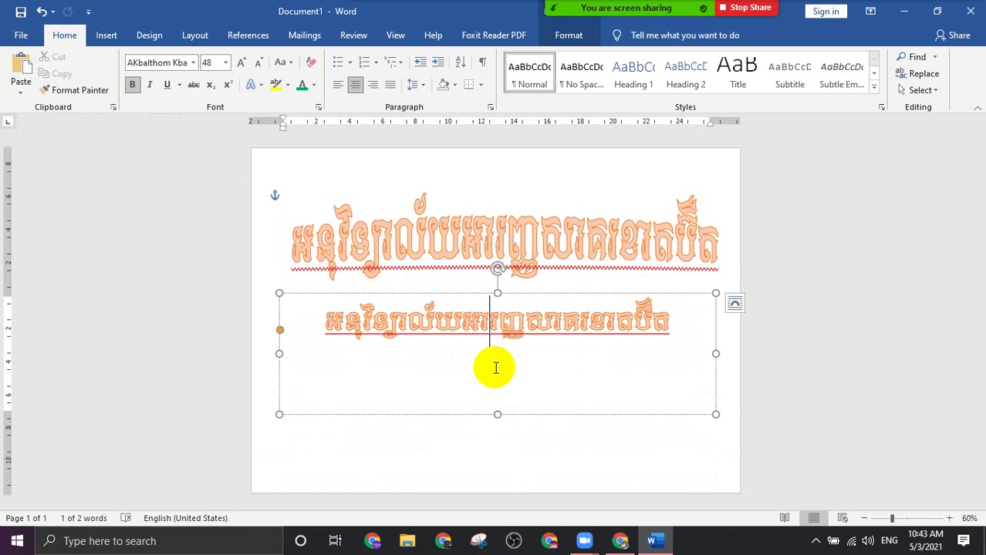
left_click_drag(342, 315, 699, 325)
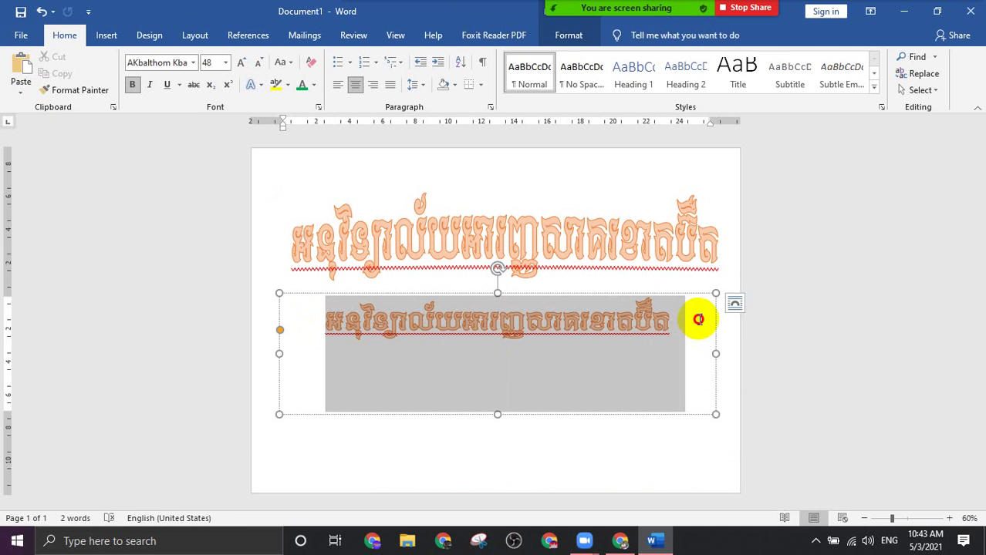
key("BackSpace")
type("ថ្ង")
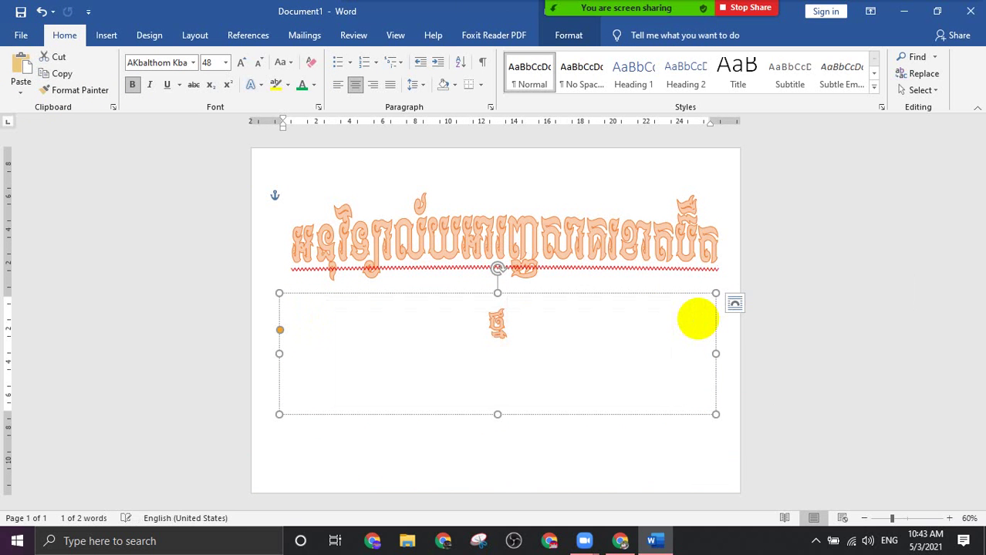
type("ទ្យ")
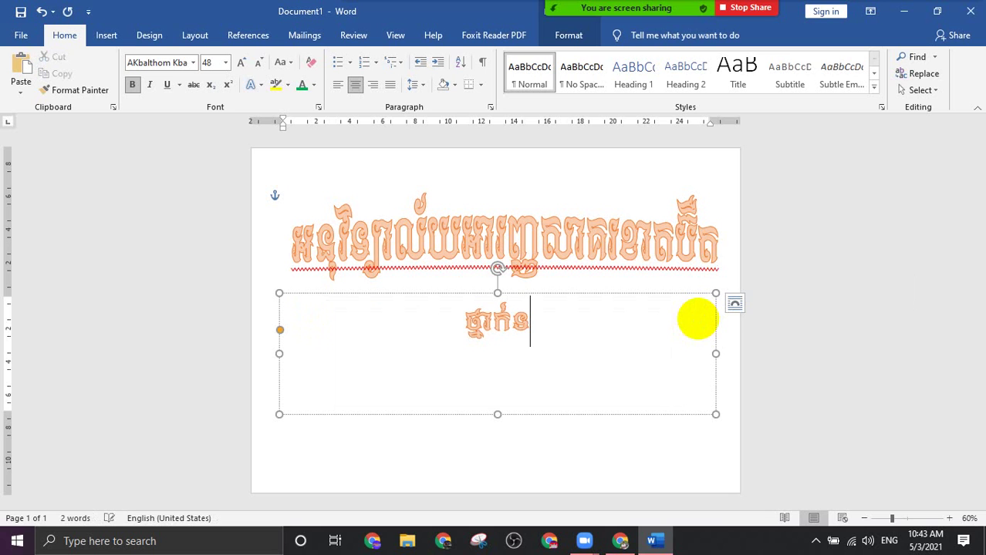
type("៧")
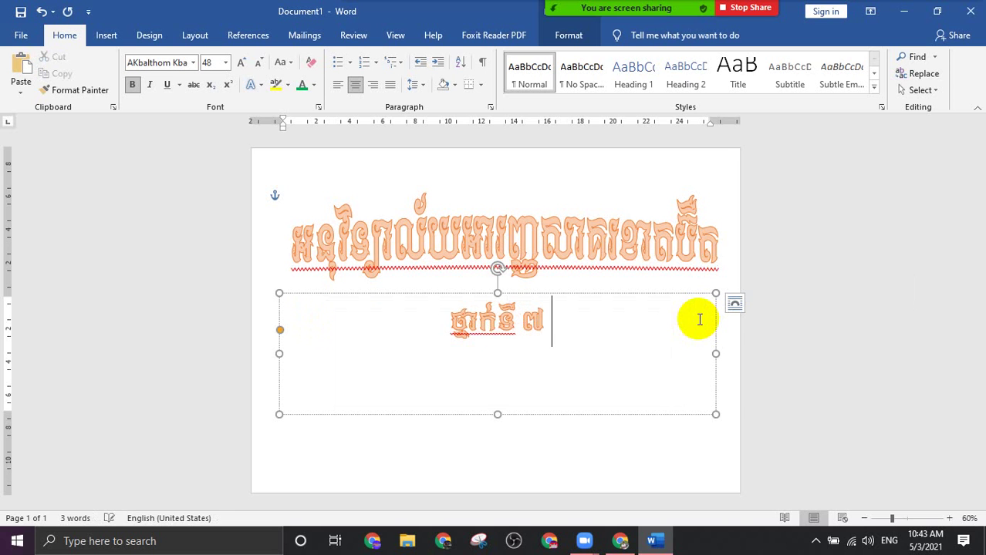
type(" ០៦")
key("BackSpace")
key("BackSpace")
key("BackSpace")
Select the ថ្នាក់ទី ៧ line and adjust its size with the grow and shrink font buttons
left_click_drag(546, 316, 431, 326)
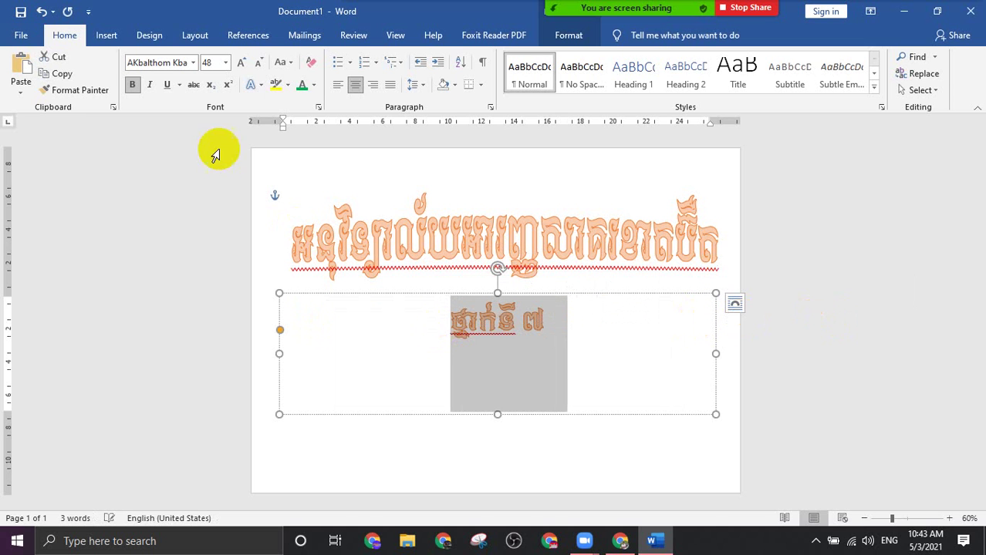
left_click(243, 67)
left_click(243, 67)
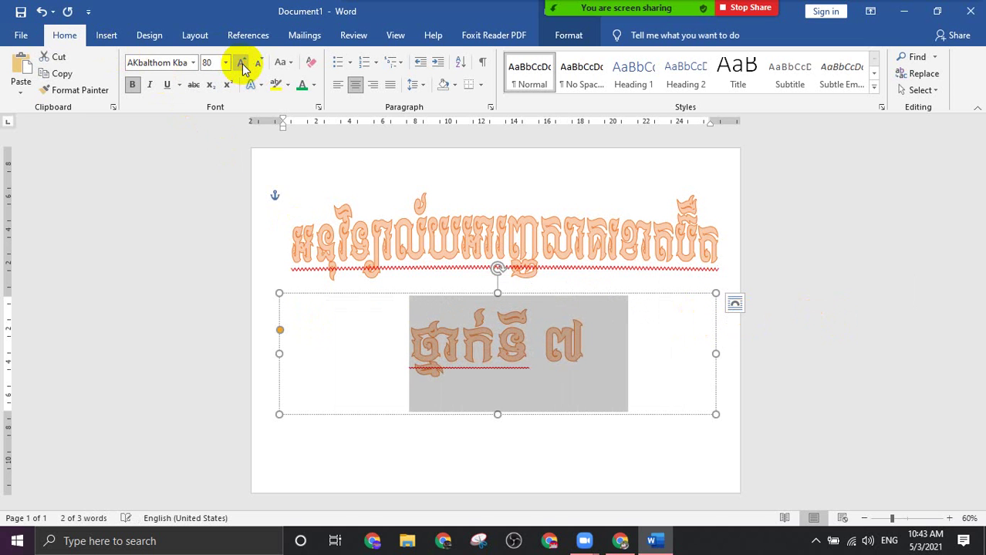
left_click(243, 67)
left_click(243, 67)
left_click(633, 364)
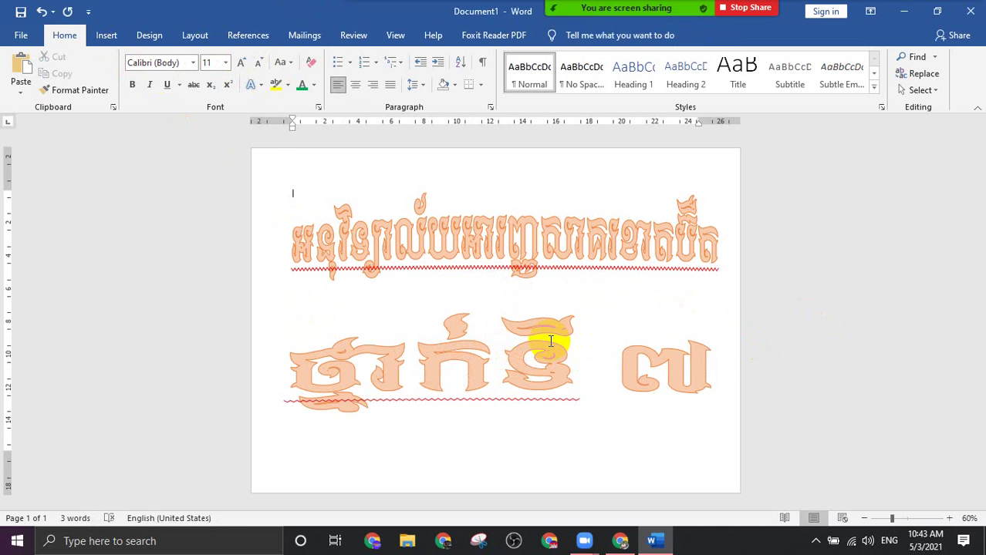
left_click(486, 369)
triple_click(487, 369)
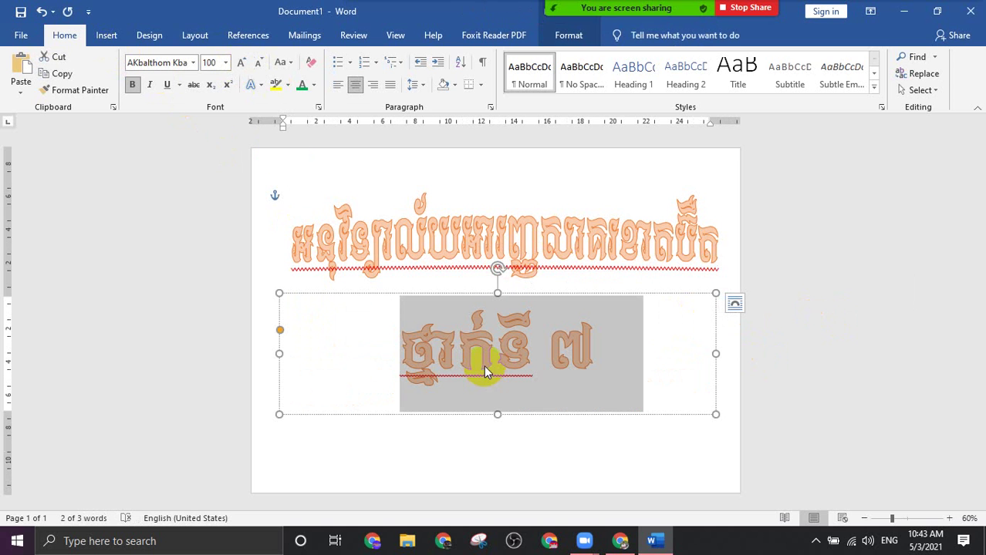
left_click(258, 63)
left_click(258, 62)
left_click(509, 357)
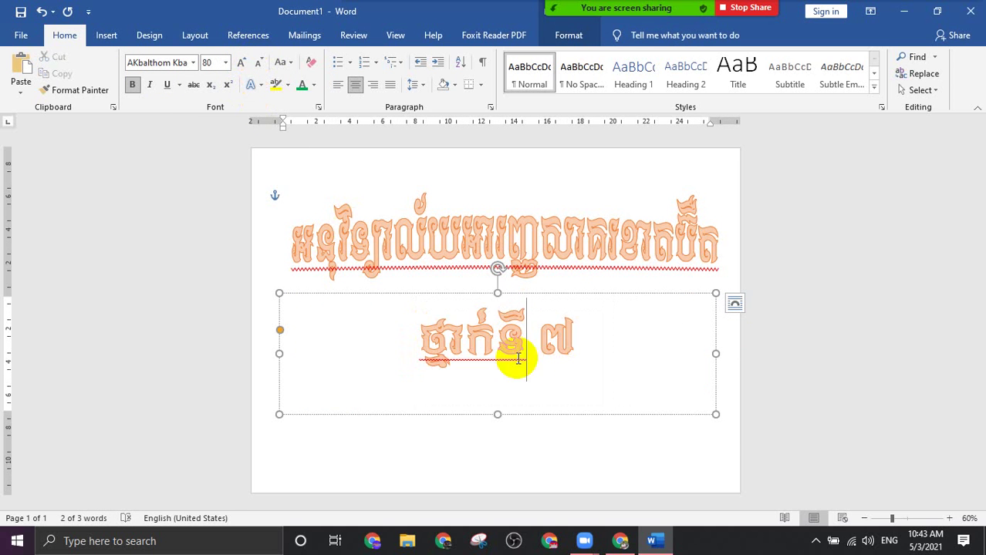
left_click(705, 441)
Set the ថ្នាក់ទី ៧ class line to 48 pt
triple_click(499, 362)
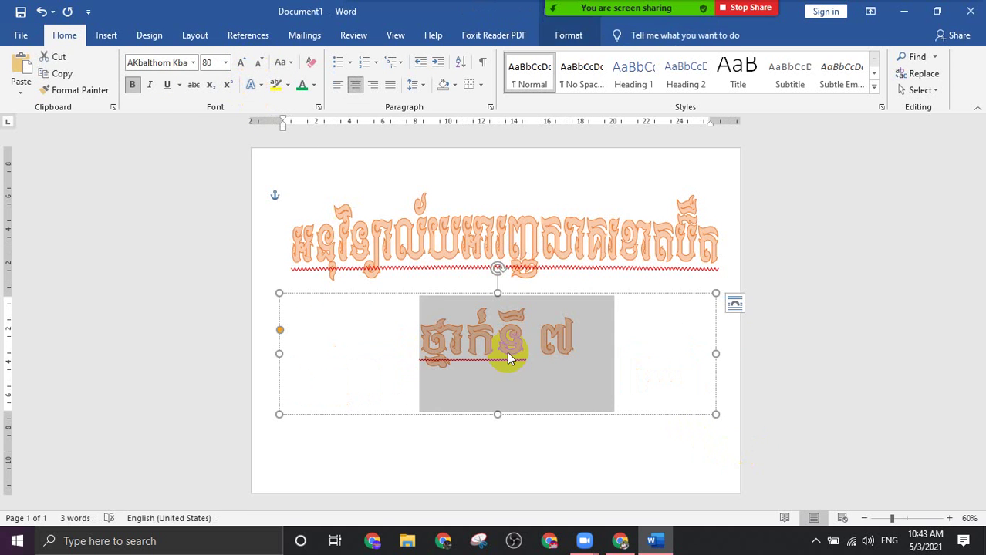
left_click(225, 62)
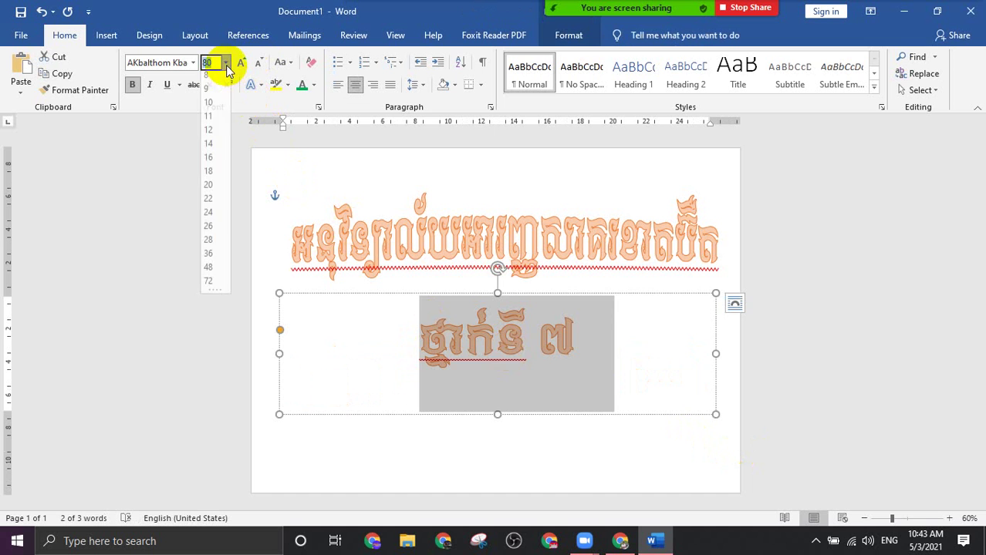
left_click(207, 272)
left_click(669, 472)
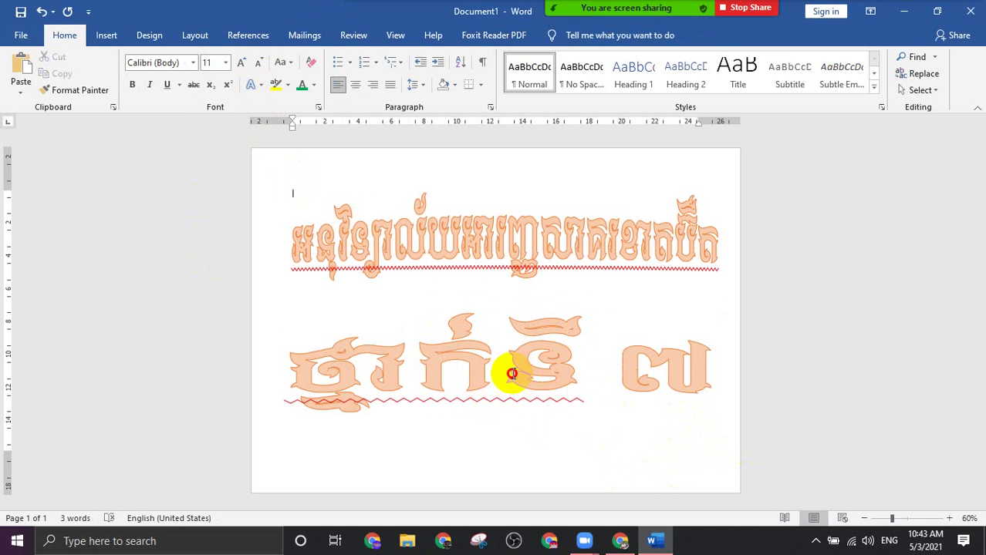
left_click(510, 371)
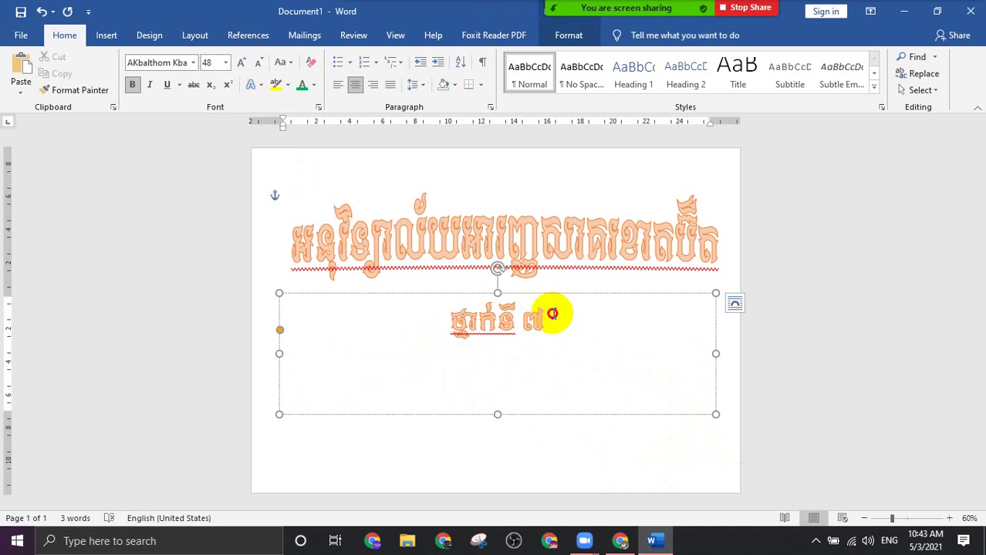
left_click_drag(552, 314, 436, 307)
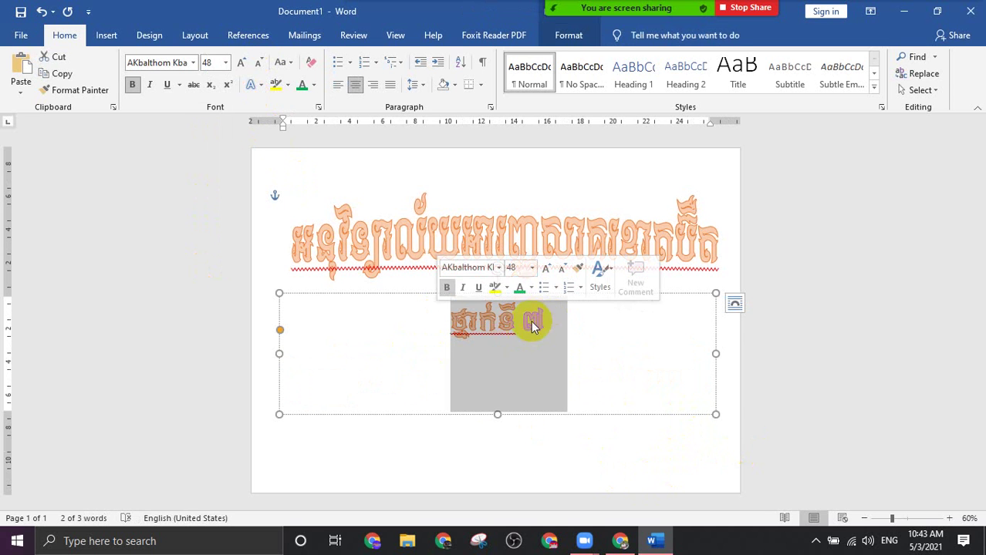
left_click(623, 465)
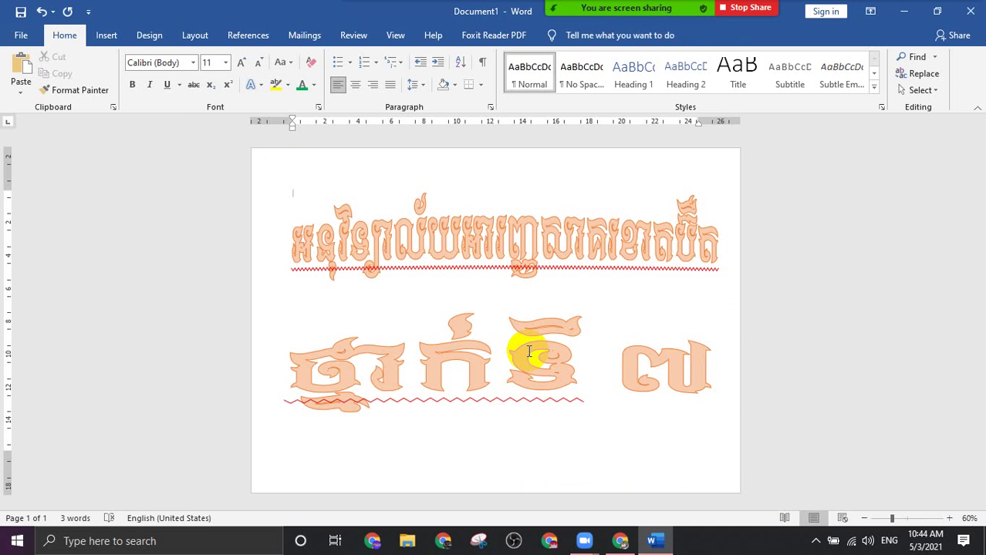
left_click(297, 372)
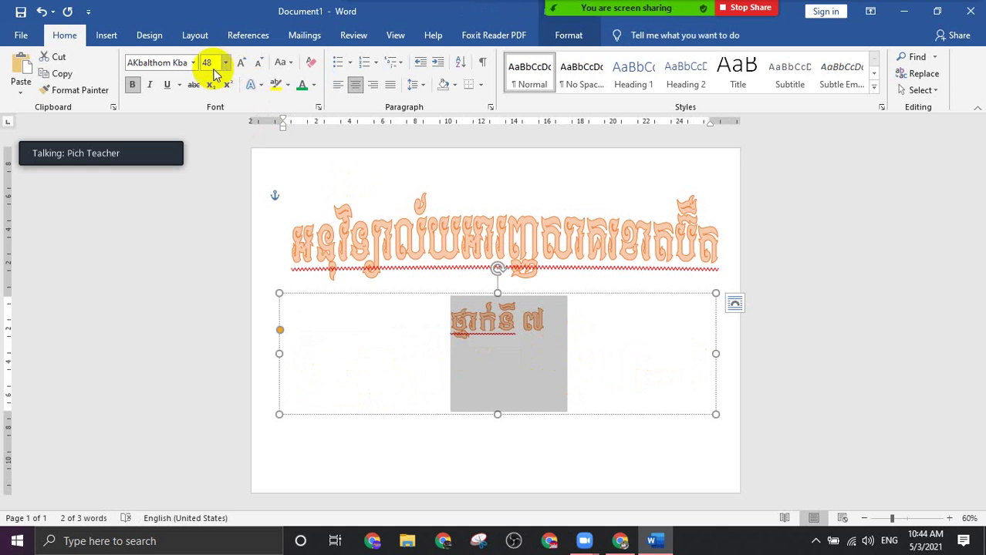
left_click(799, 458)
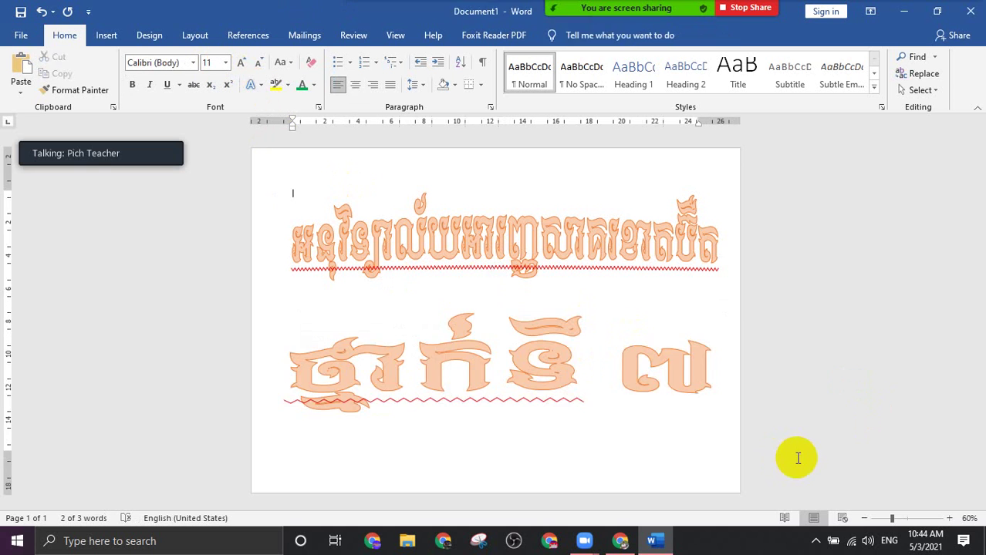
left_click(395, 379)
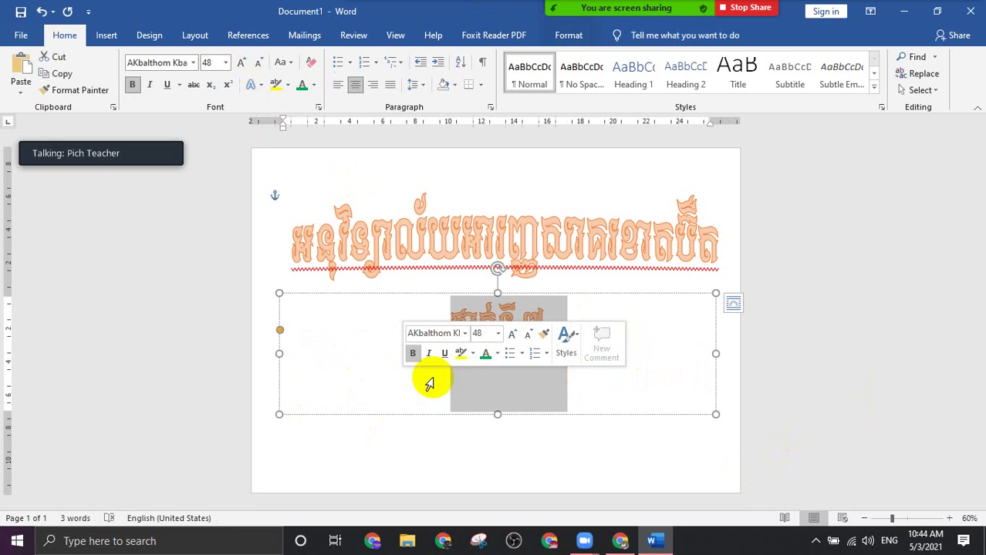
left_click(393, 295)
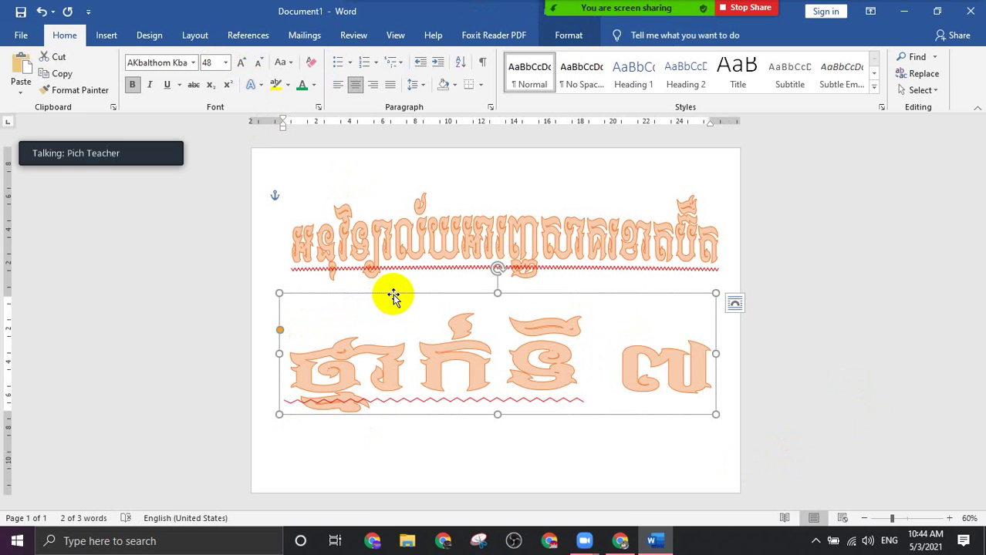
left_click(567, 35)
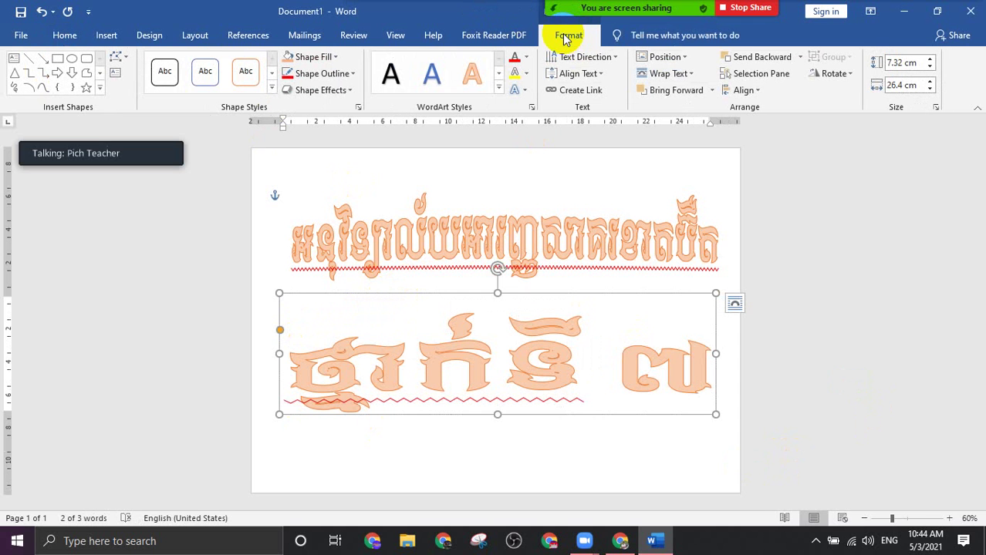
left_click(527, 91)
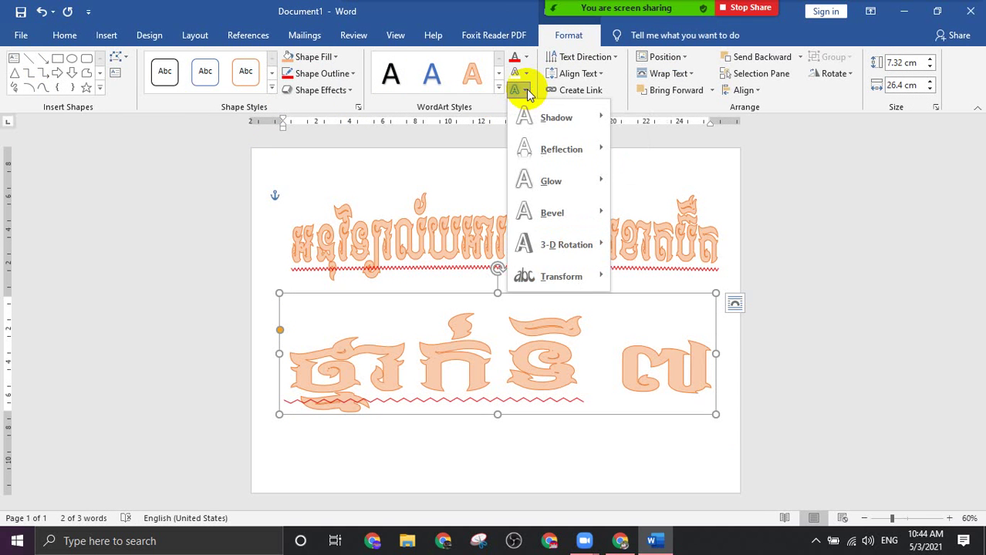
mouse_move(560, 276)
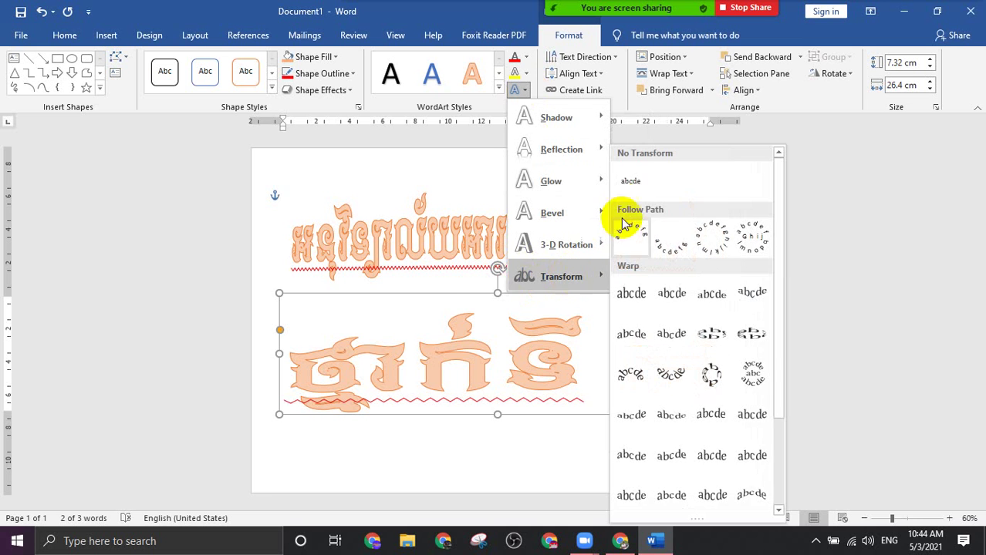
left_click(631, 185)
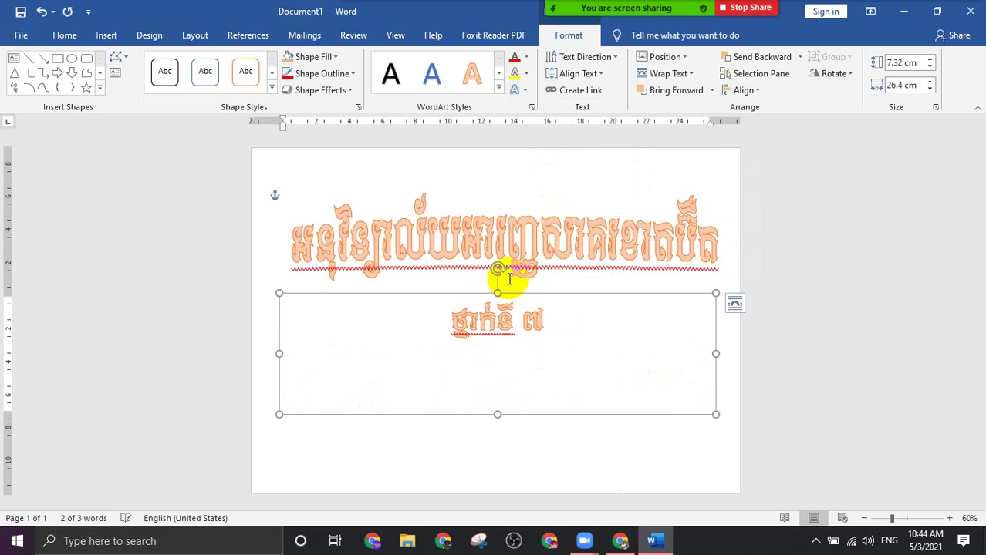
left_click(533, 224)
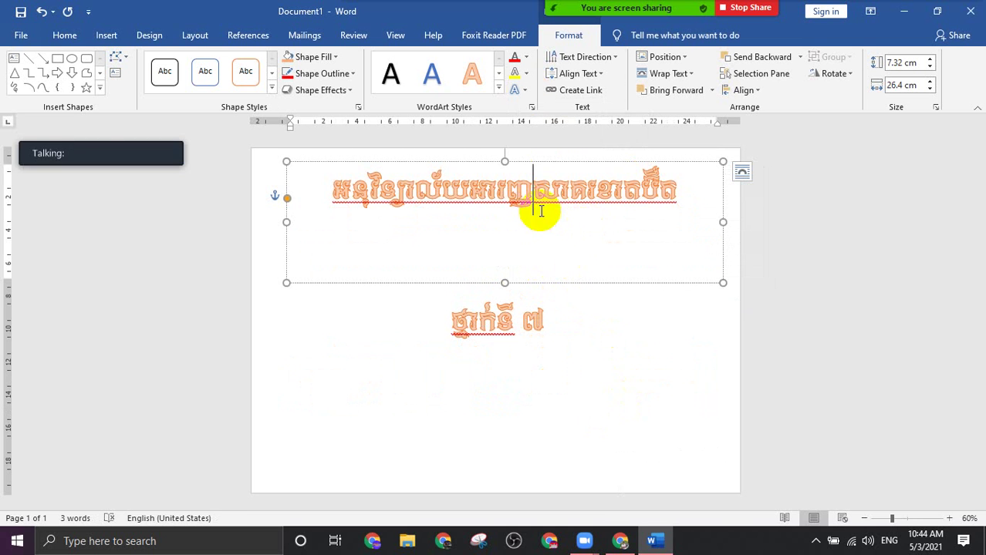
Select the ថ្នាក់ទី ៧ text and set its font size to 72 pt from the Home tab
left_click(513, 326)
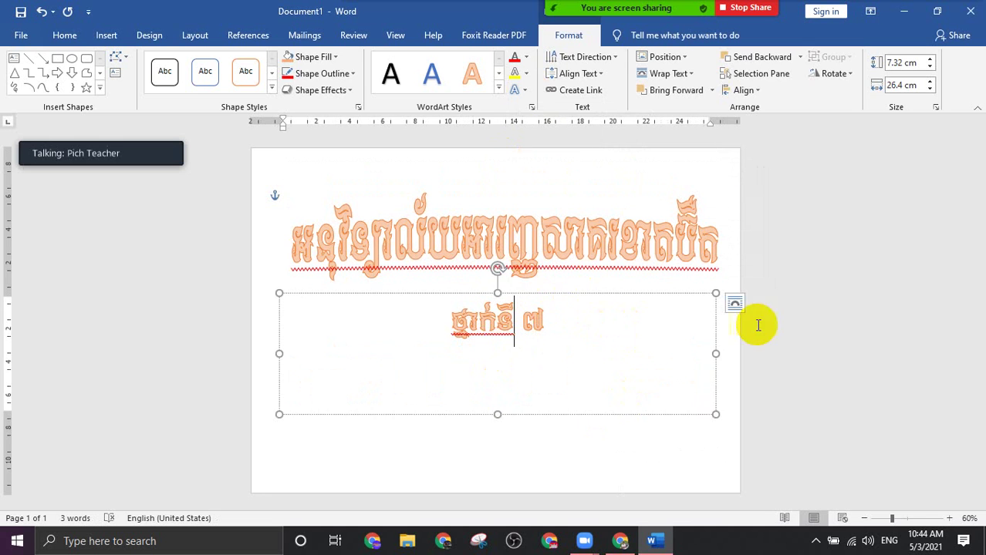
left_click(818, 323)
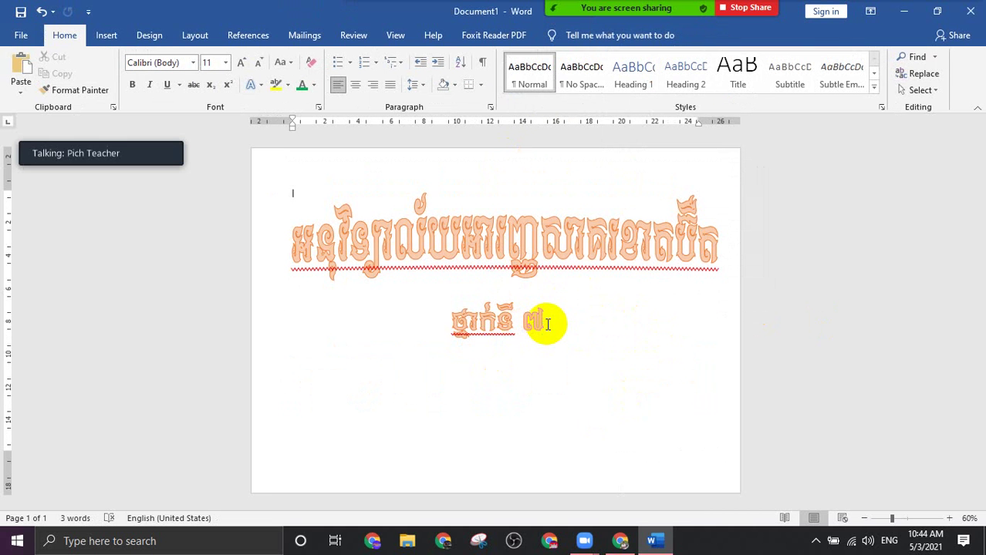
left_click_drag(542, 324, 429, 324)
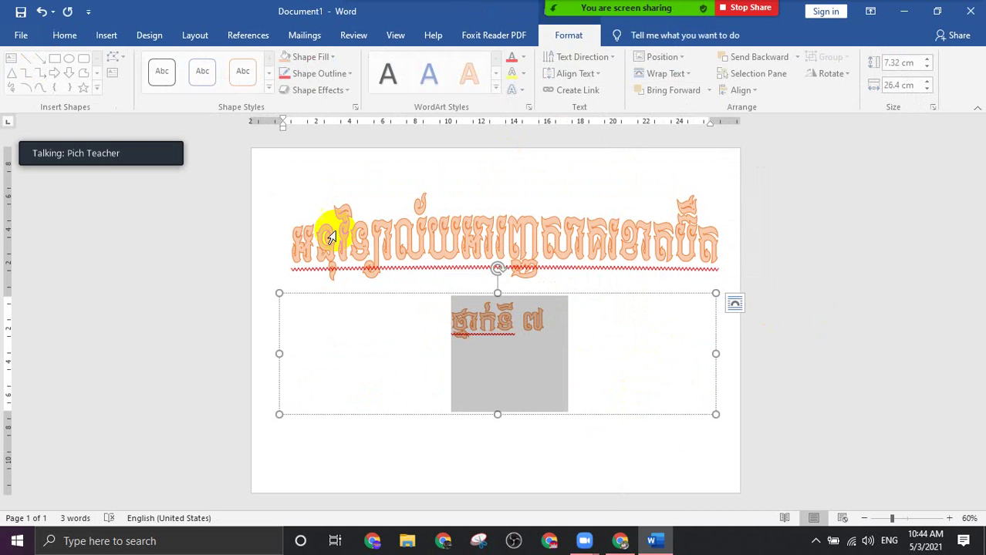
left_click(65, 35)
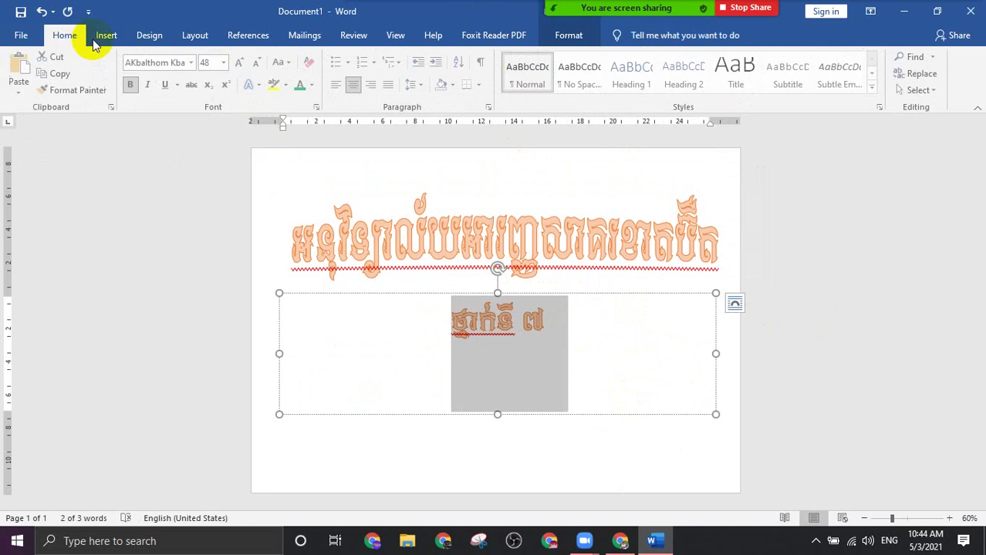
left_click(224, 63)
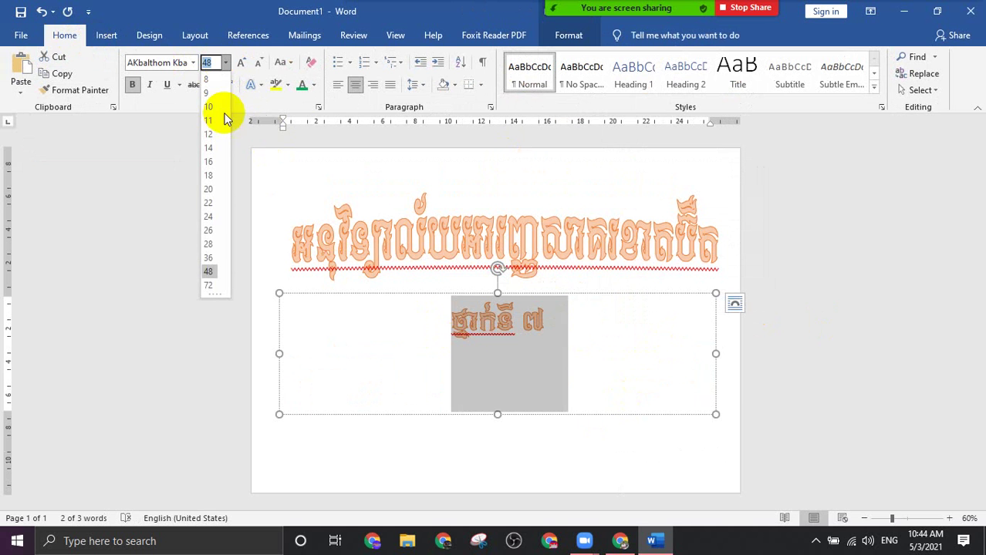
left_click(210, 281)
left_click(619, 346)
left_click(801, 388)
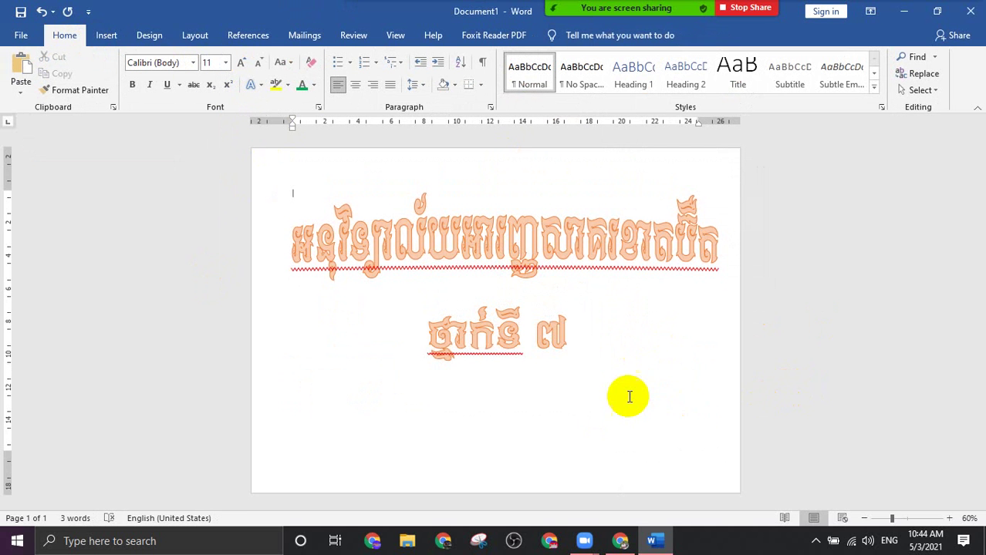
scroll(629, 393, "down", 1)
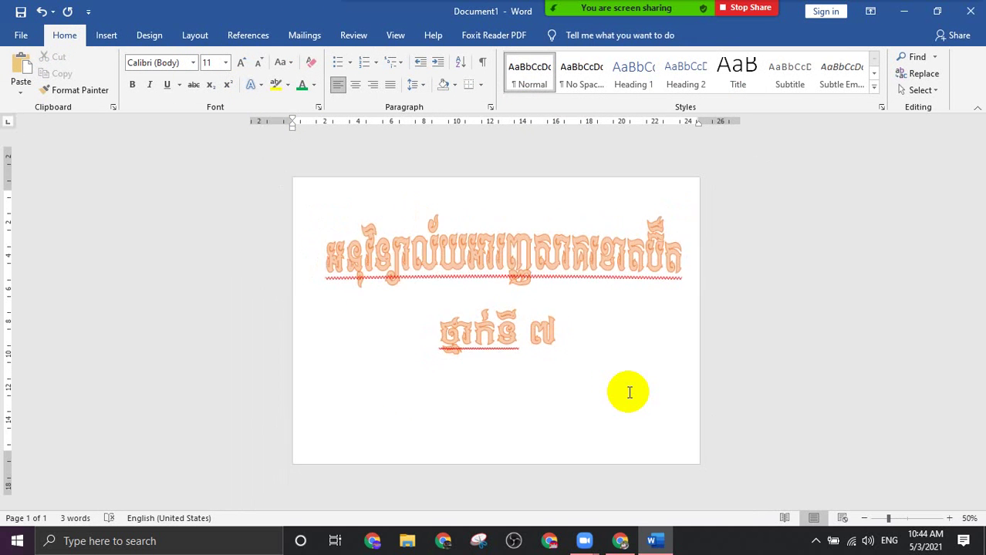
Fill the whole Khmer school title with purple using Text Fill
left_click(601, 263)
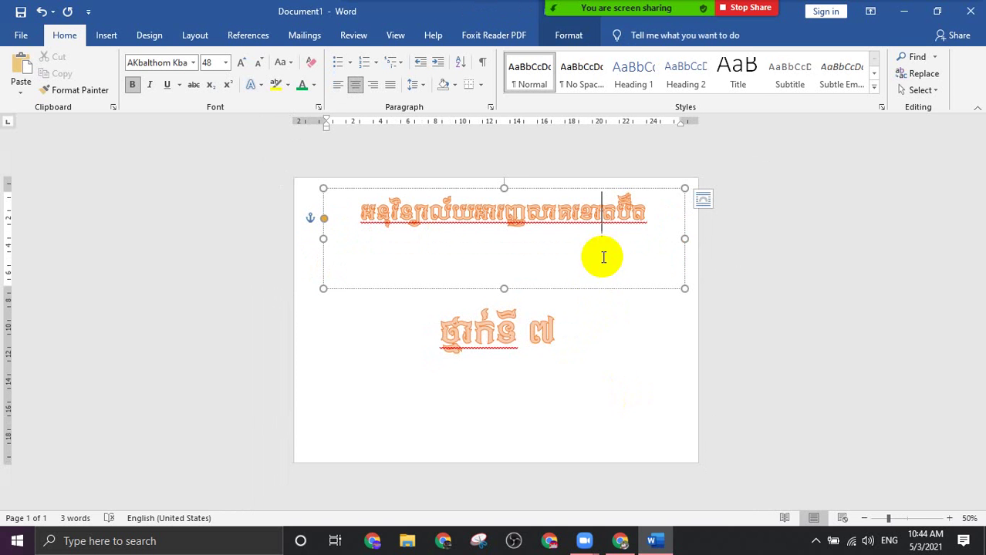
left_click_drag(650, 212, 349, 214)
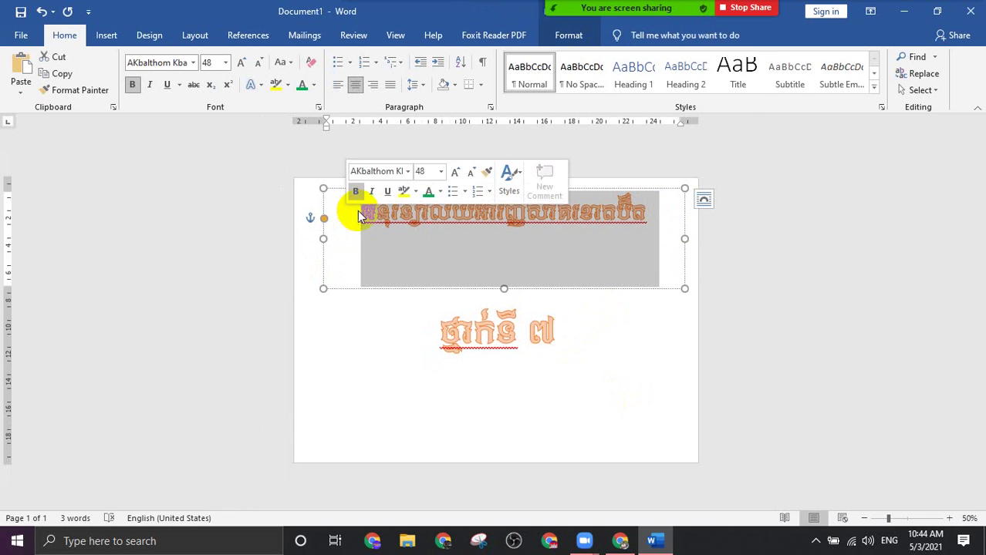
left_click(575, 35)
left_click(525, 57)
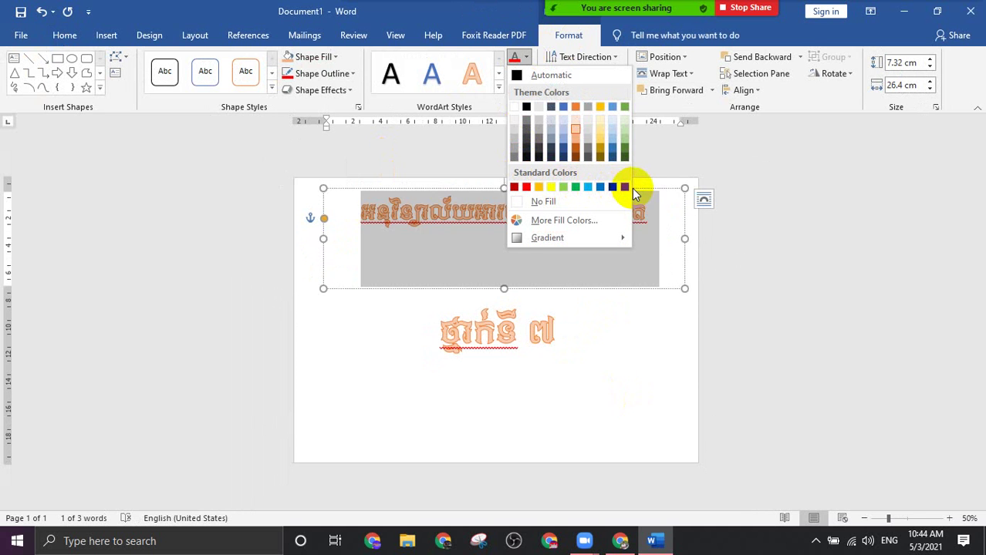
left_click(624, 187)
left_click(568, 281)
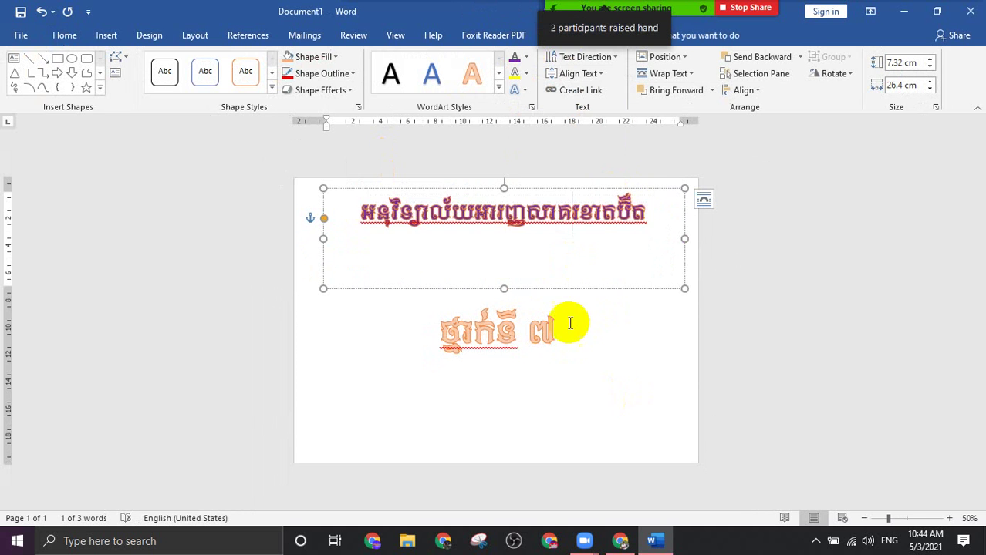
Fill the class line ថ្នាក់ទី ៧ with red, then reselect its text
left_click(571, 323)
left_click_drag(566, 334, 417, 330)
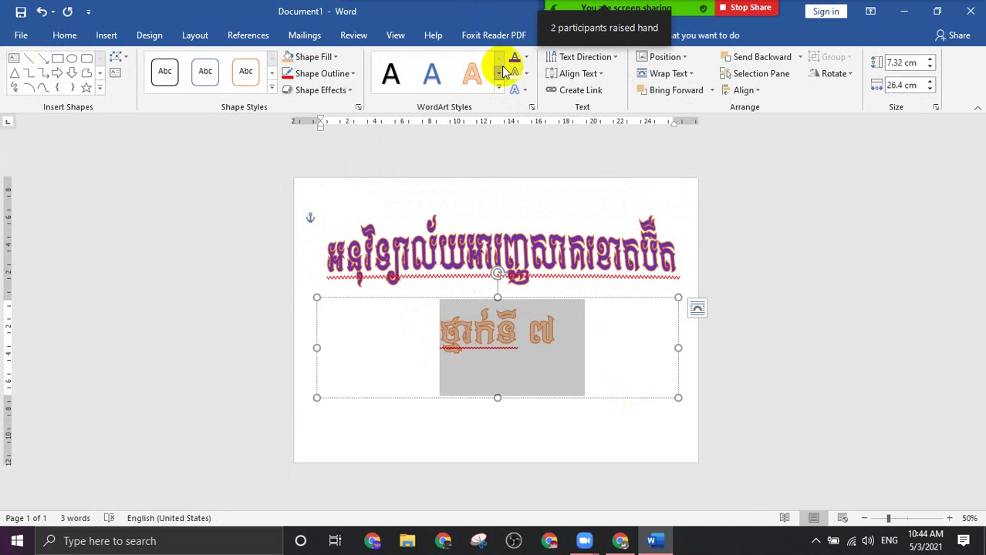
left_click(526, 58)
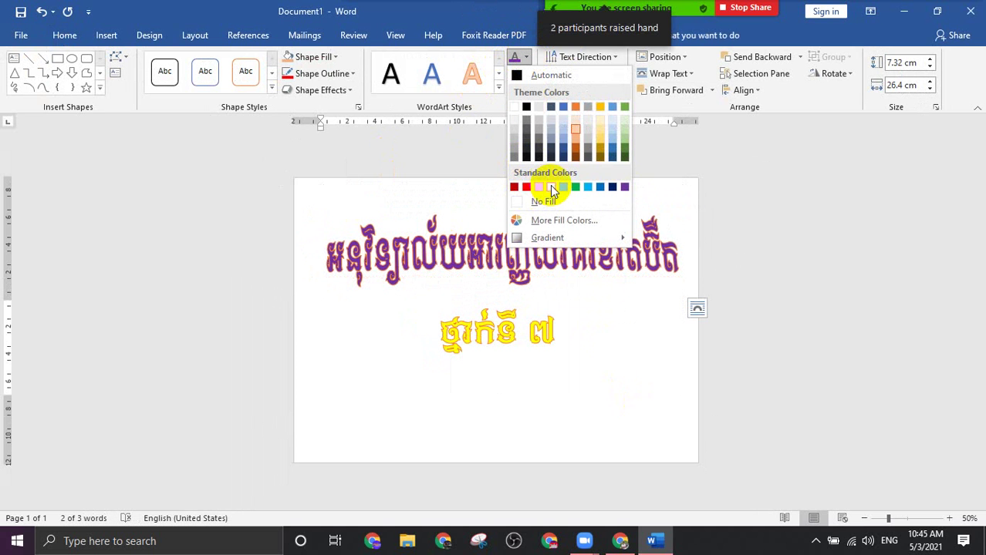
left_click(530, 187)
left_click(655, 341)
left_click(716, 340)
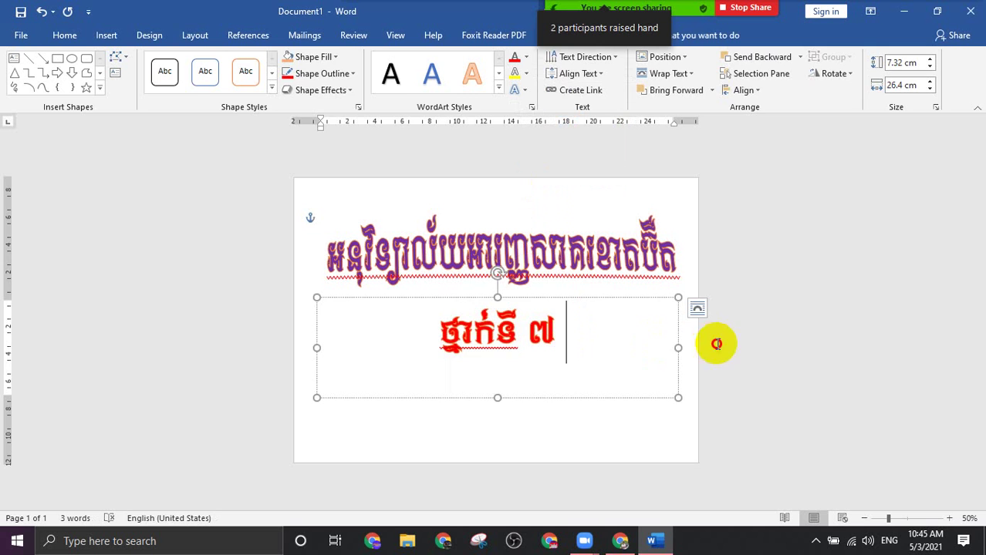
scroll(598, 303, "up", 2, "ctrl")
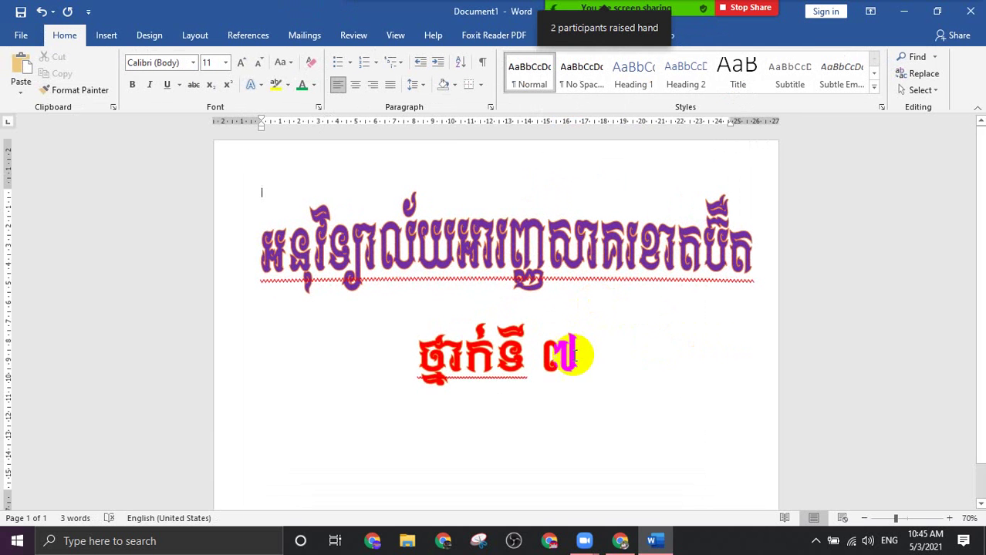
left_click_drag(590, 351, 407, 349)
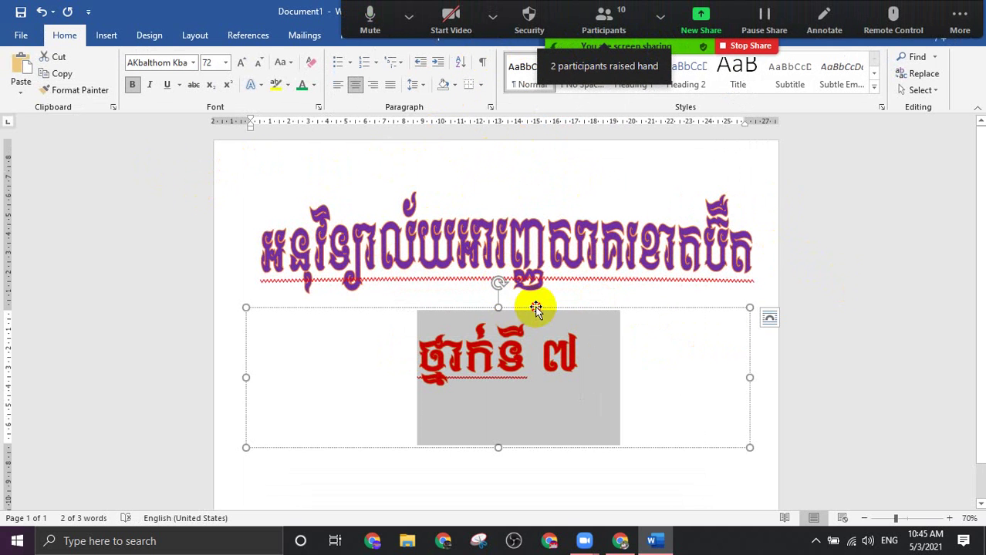
Recolour the ថ្នាក់ទី ៧ class line yellow with Home Font Color
left_click(837, 236)
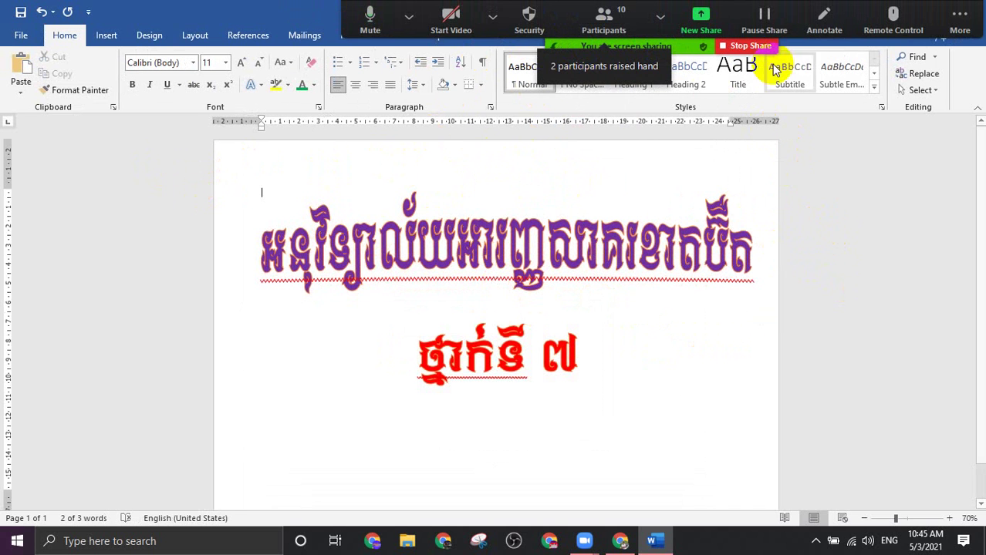
left_click(409, 16)
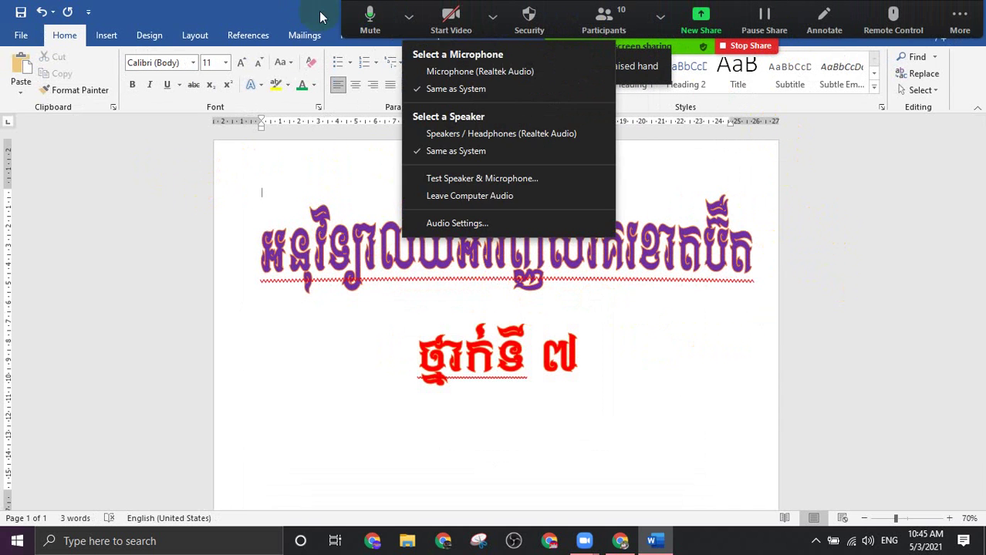
left_click(321, 16)
left_click_drag(609, 361, 402, 364)
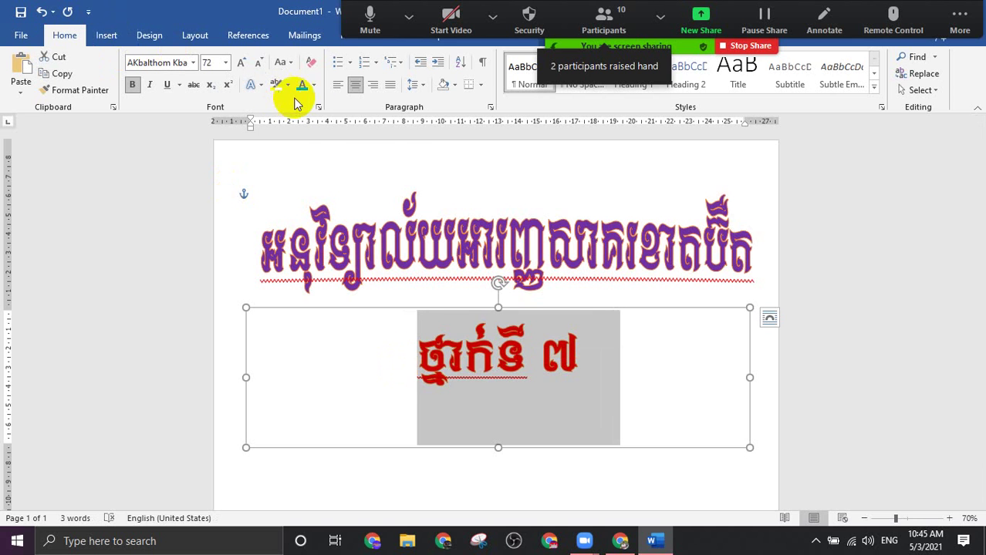
left_click(313, 85)
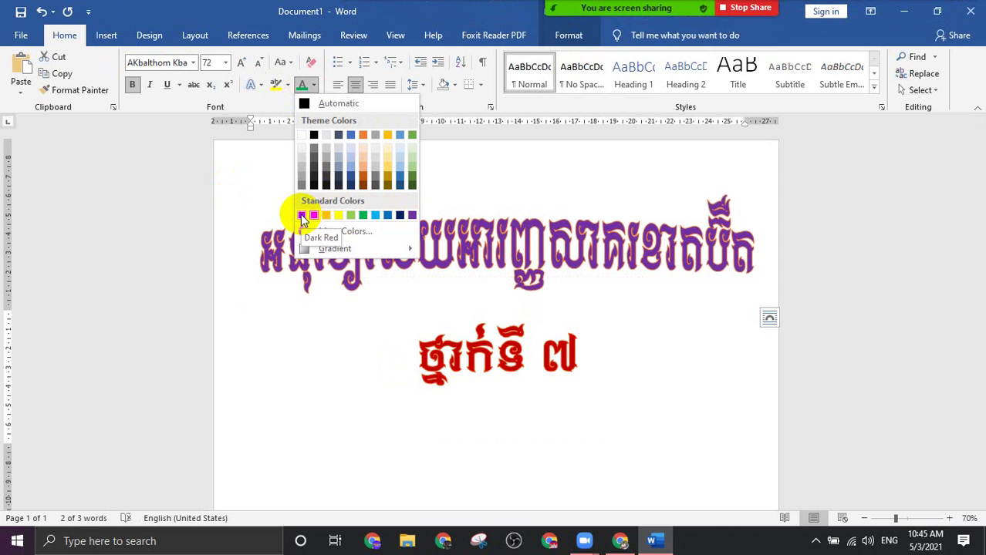
left_click(338, 216)
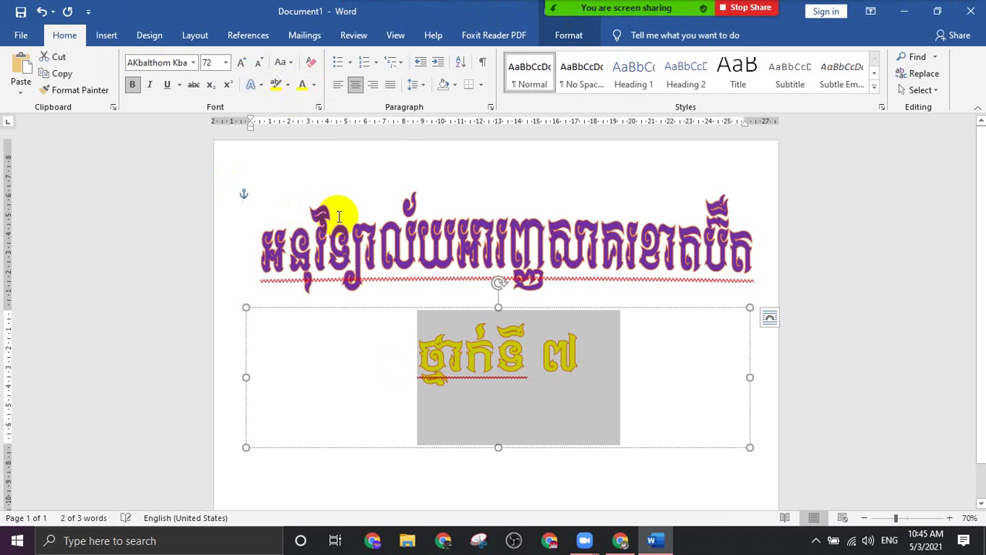
left_click(590, 353)
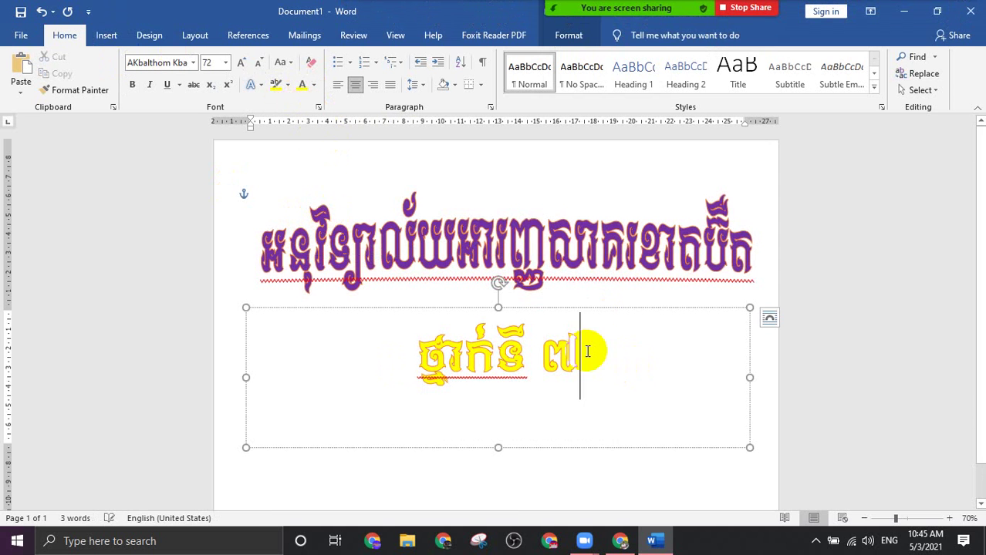
left_click(656, 298)
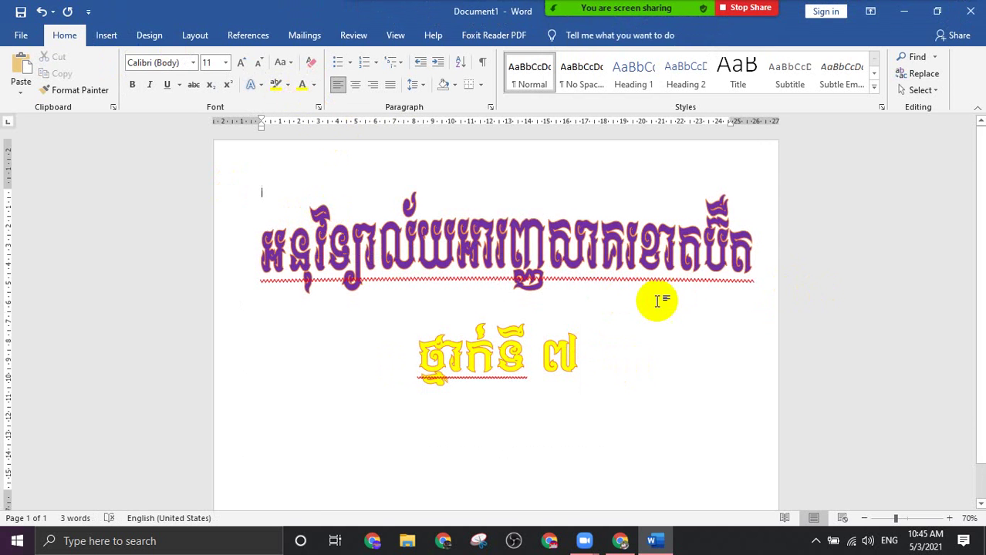
left_click(437, 270)
triple_click(258, 346)
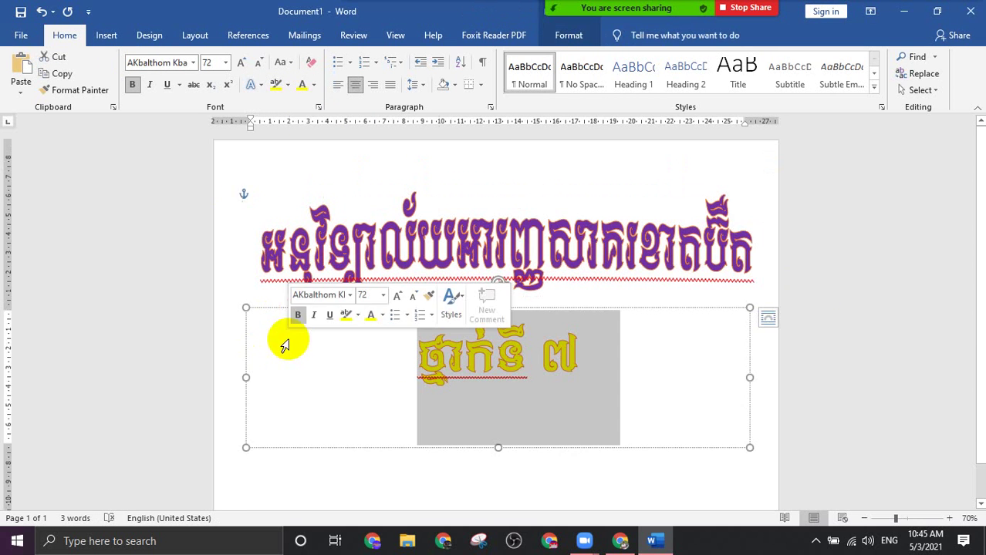
left_click(760, 456)
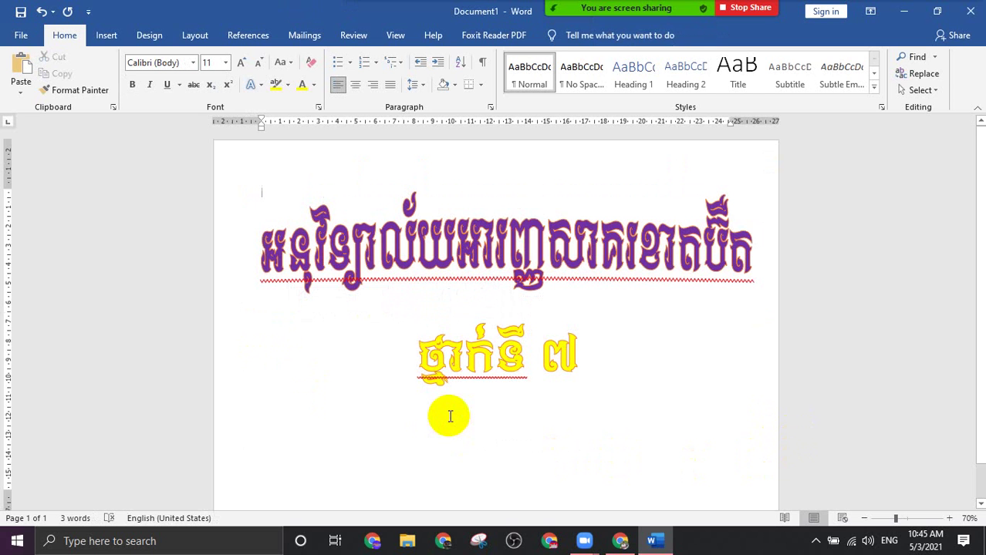
Colour the ល័យ letter group in the purple title yellow
triple_click(287, 258)
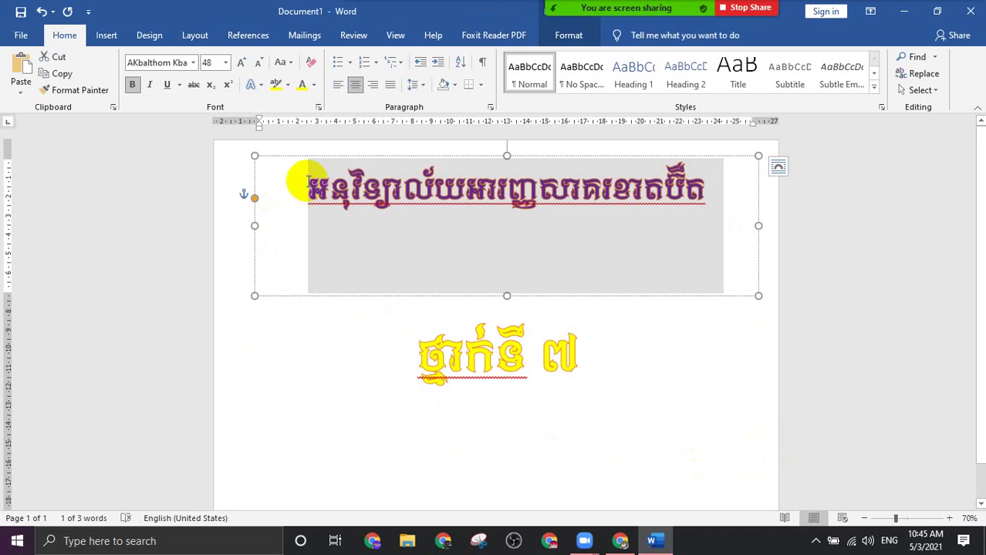
left_click(321, 181)
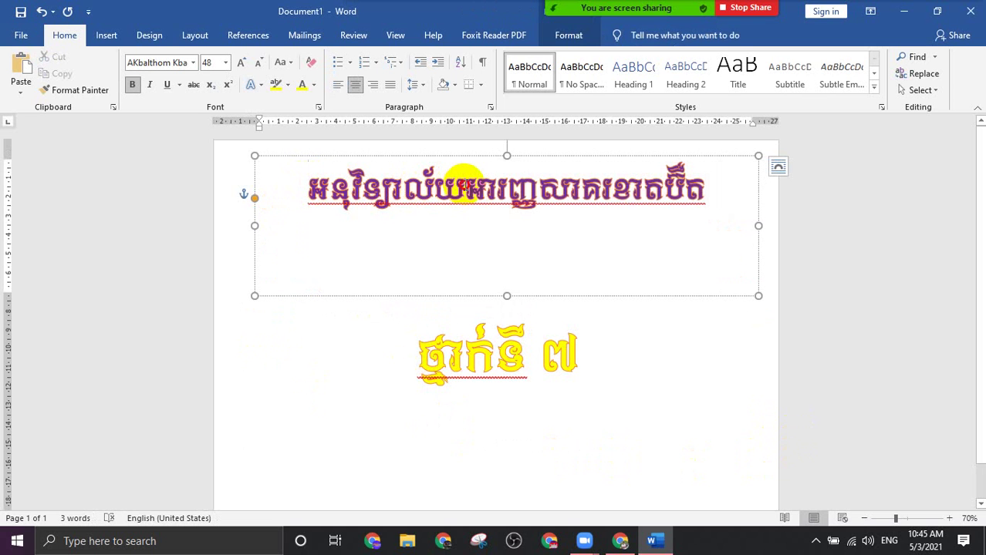
mouse_move(455, 184)
left_mouse_down()
mouse_move(427, 171)
mouse_move(402, 178)
left_mouse_up()
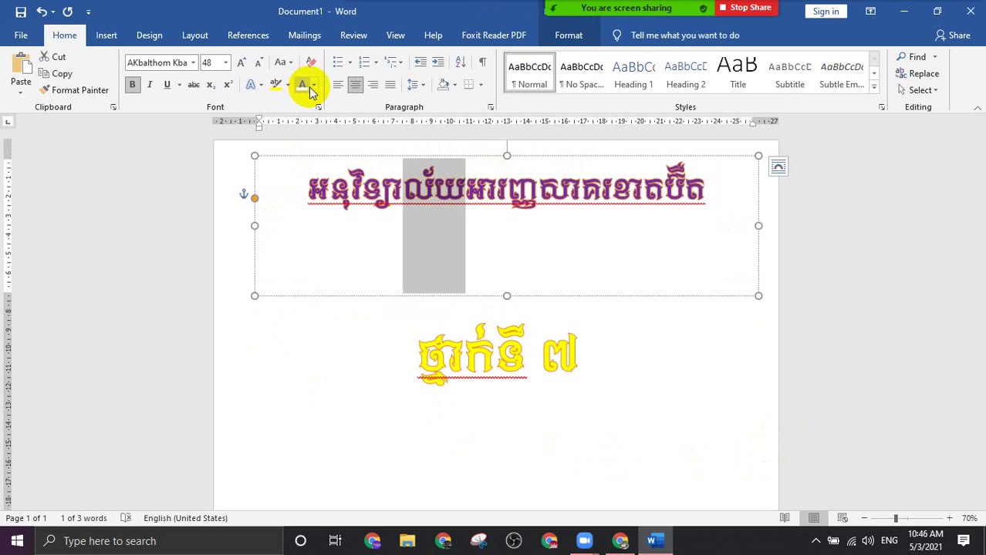
left_click(486, 195)
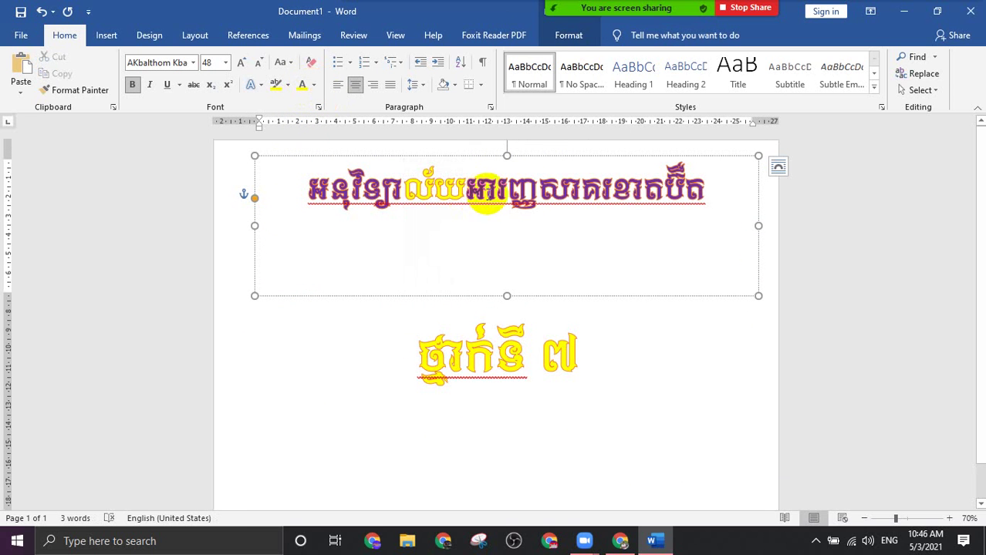
Fill another group of title letters red with Text Fill
mouse_move(594, 185)
left_mouse_down()
mouse_move(520, 186)
mouse_move(530, 185)
left_mouse_up()
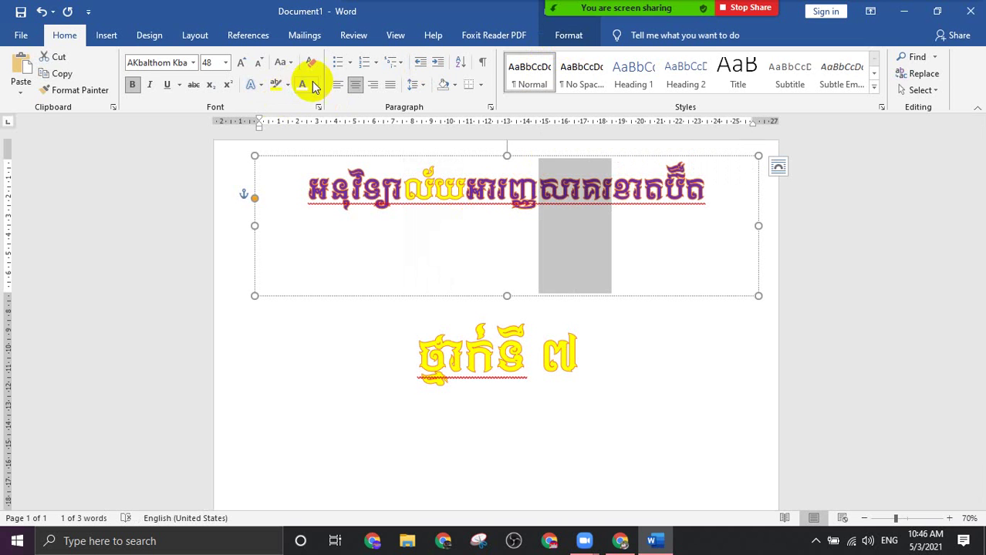
left_click(577, 36)
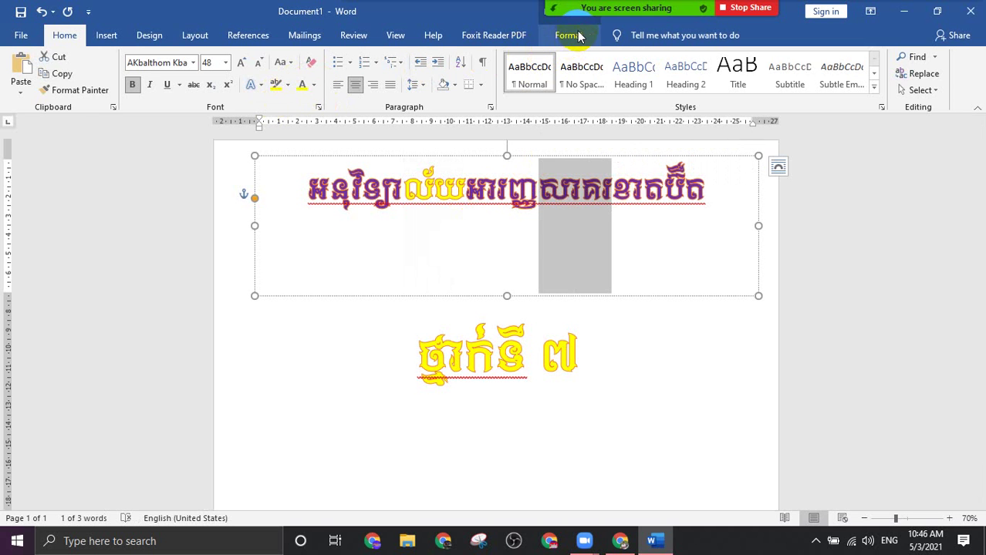
left_click(529, 57)
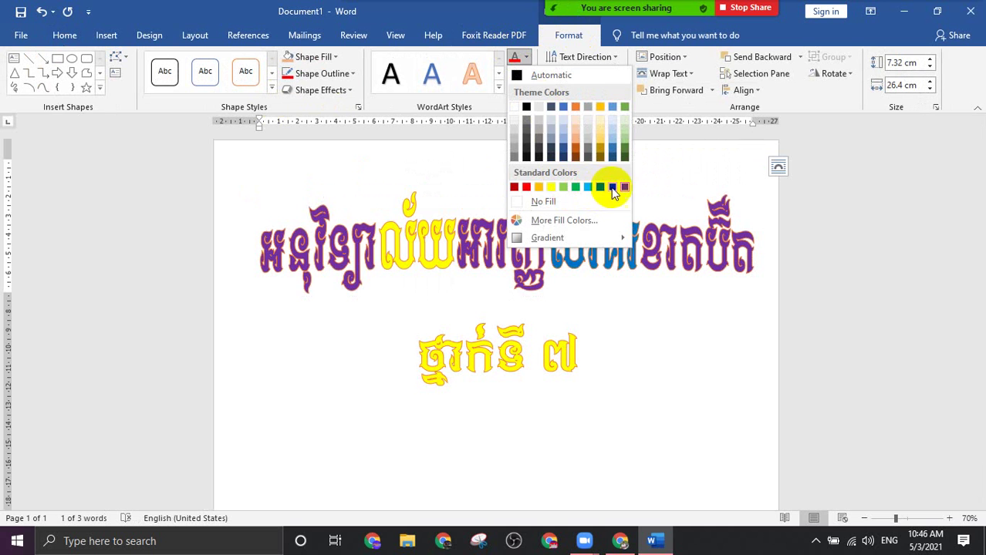
left_click(526, 187)
left_click(617, 210)
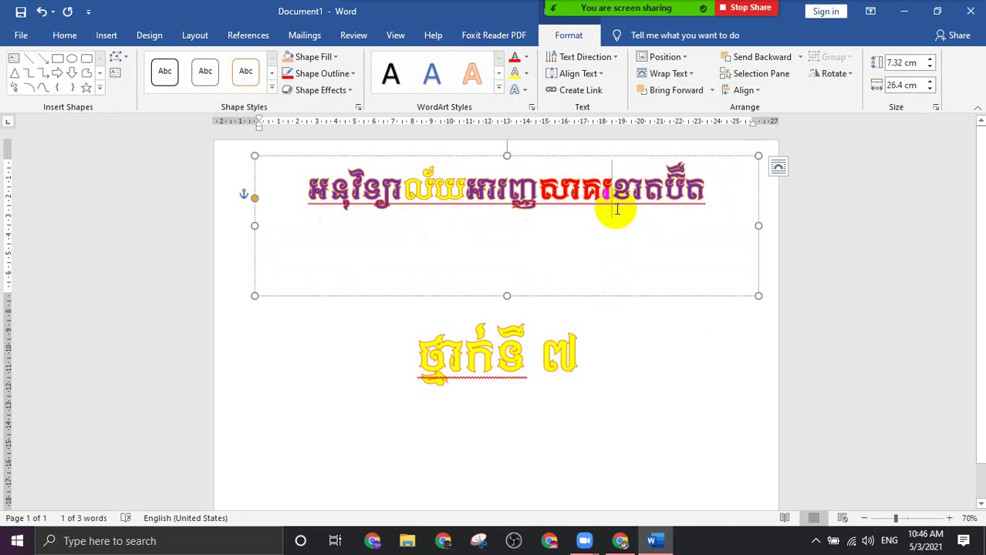
left_click(699, 361)
left_click(859, 386)
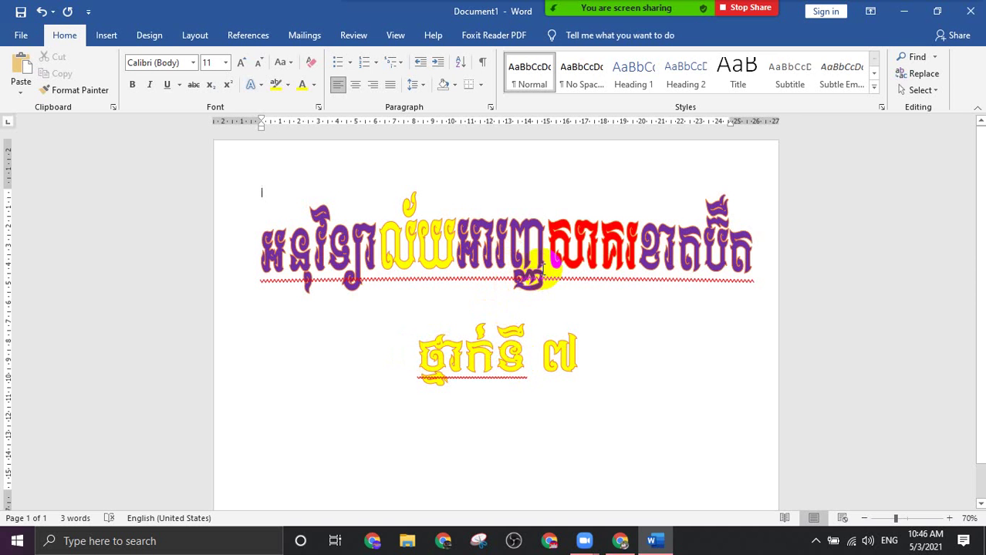
left_click(540, 254)
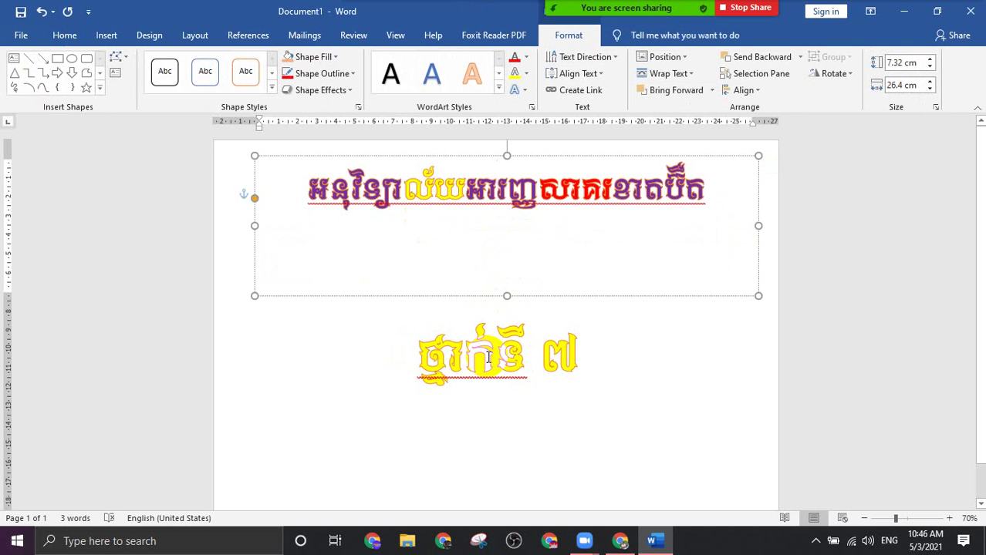
left_click(554, 353)
left_click(821, 335)
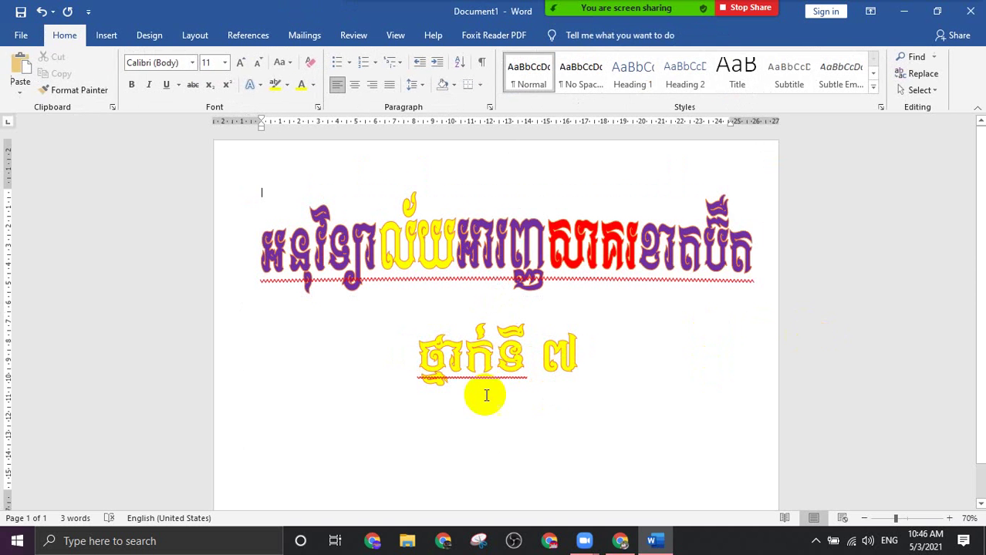
left_click(514, 253)
left_click(500, 341)
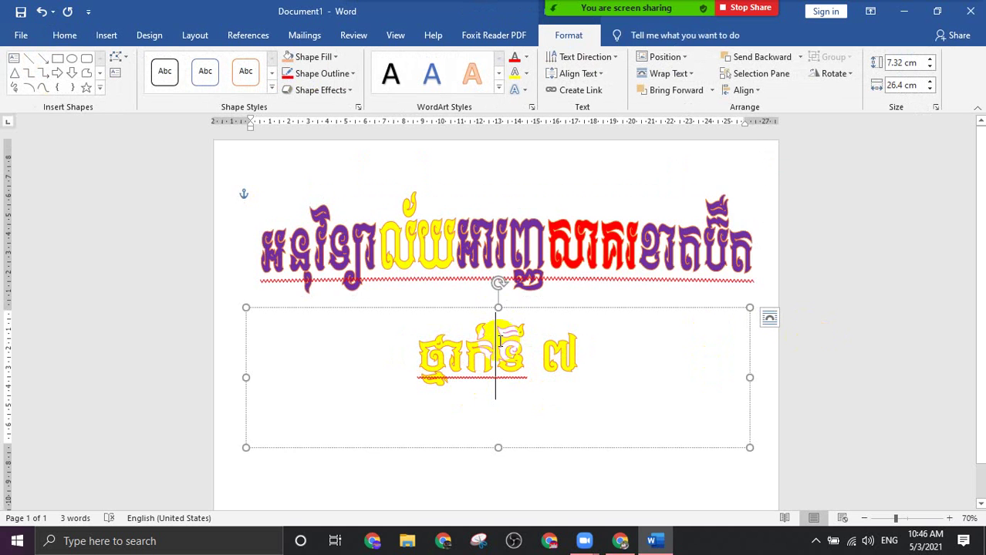
left_click(567, 262)
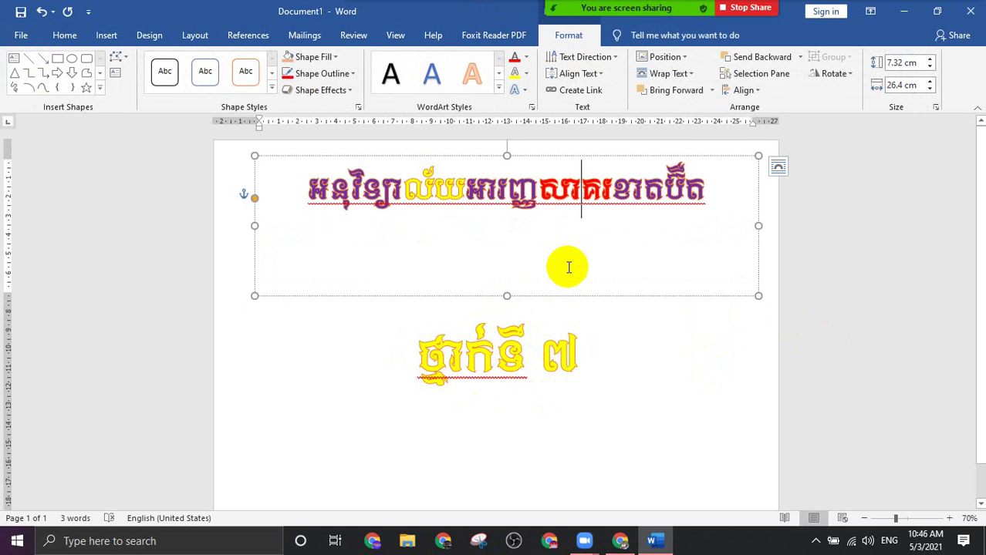
left_click(494, 356)
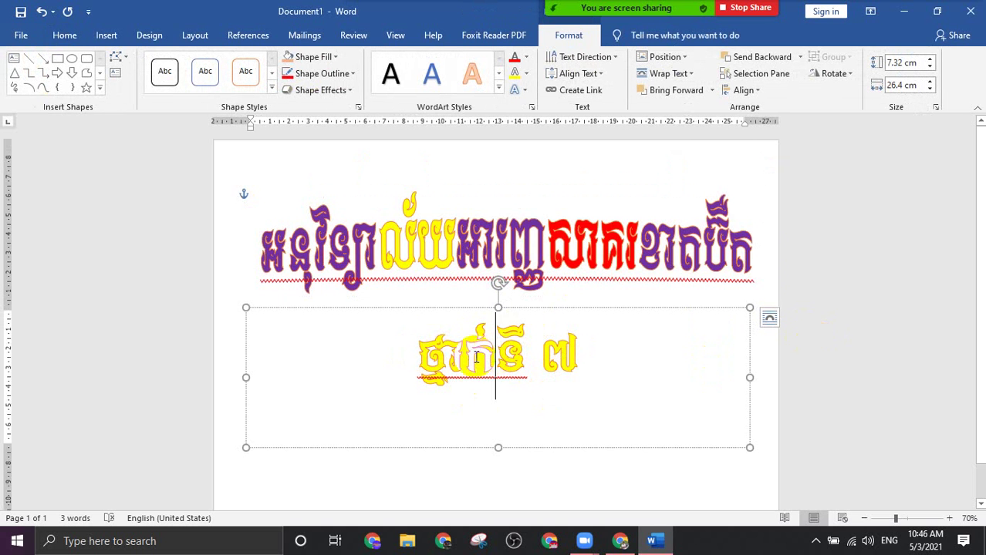
left_click(440, 307)
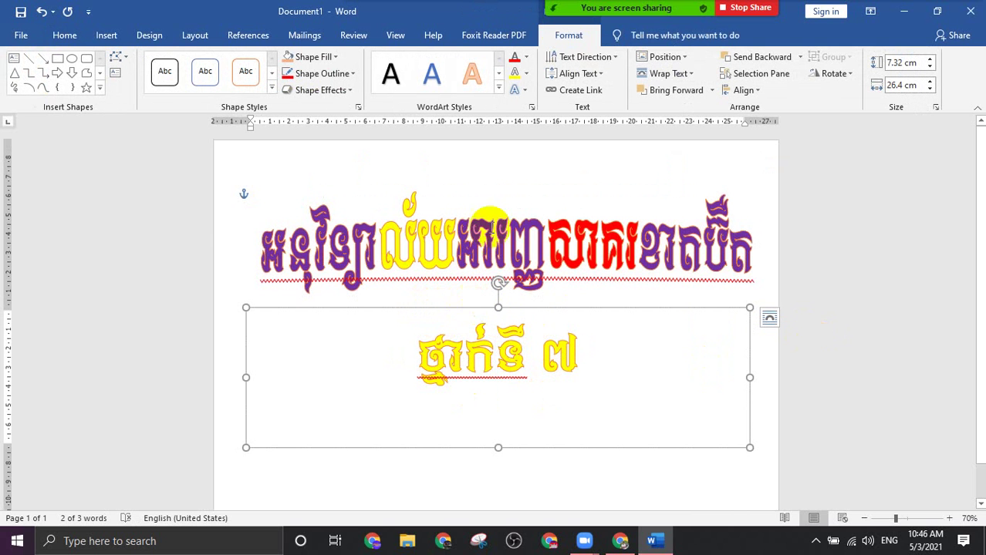
left_click(569, 34)
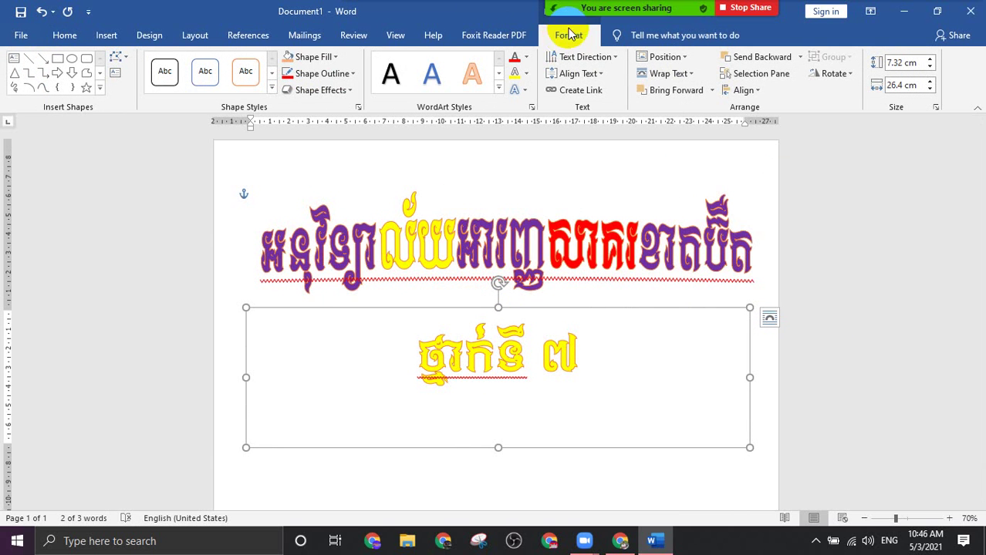
Apply the Square transform text effect to the yellow ថ្នាក់ទី ៧ class line
left_click(527, 91)
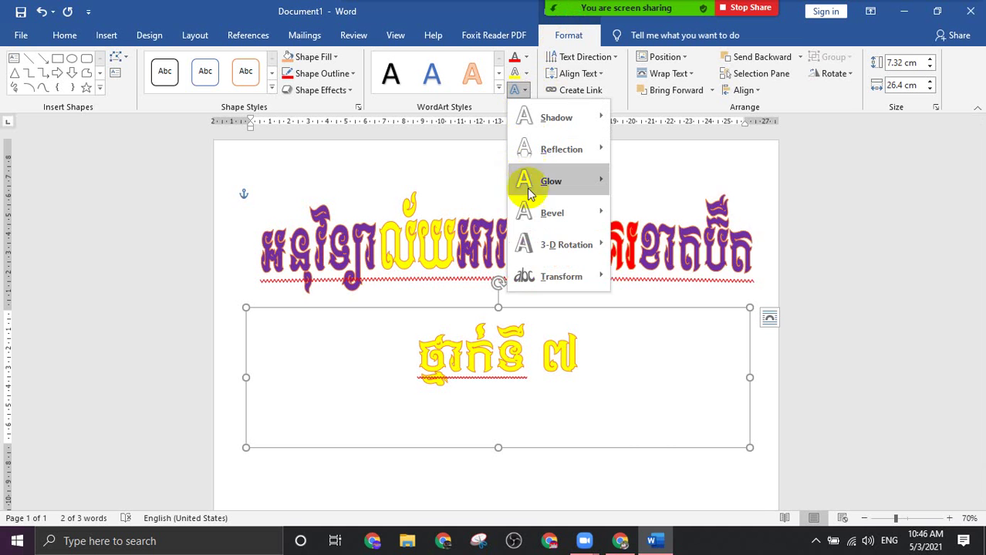
mouse_move(561, 276)
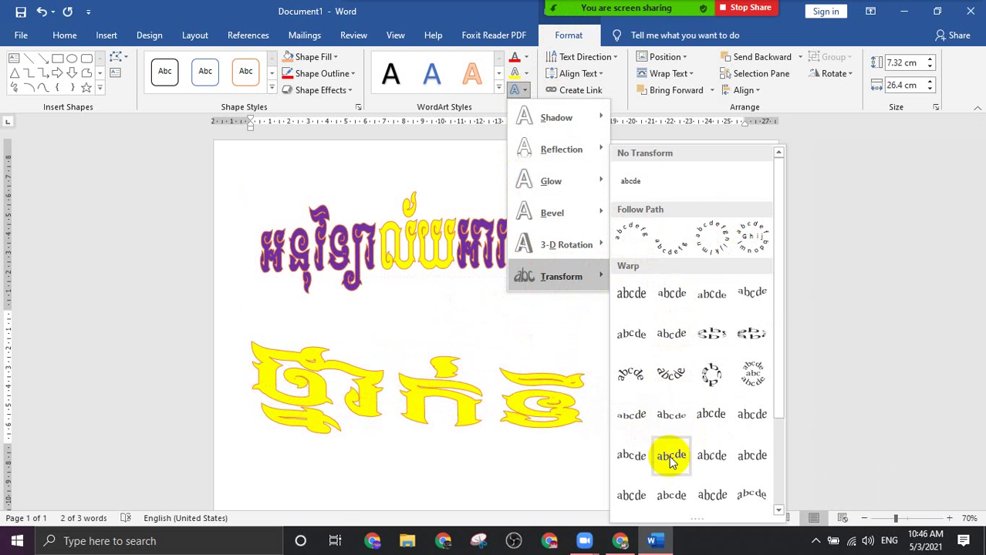
left_click(634, 302)
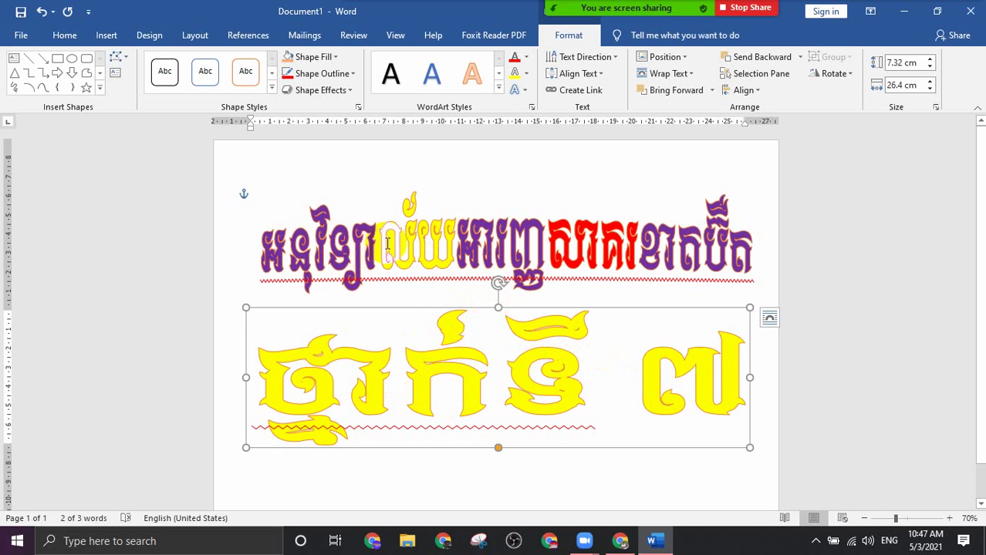
left_click(743, 247)
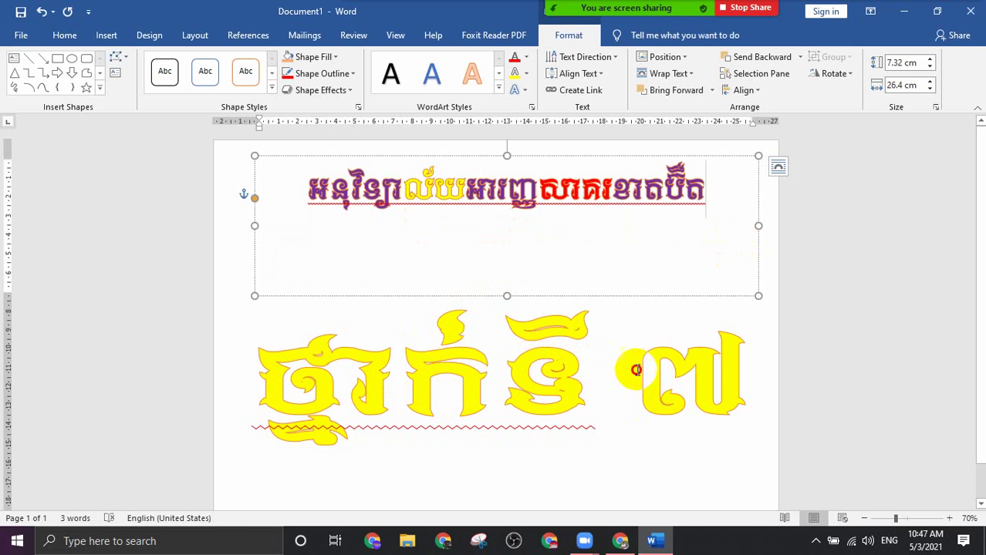
key("ctrl+z")
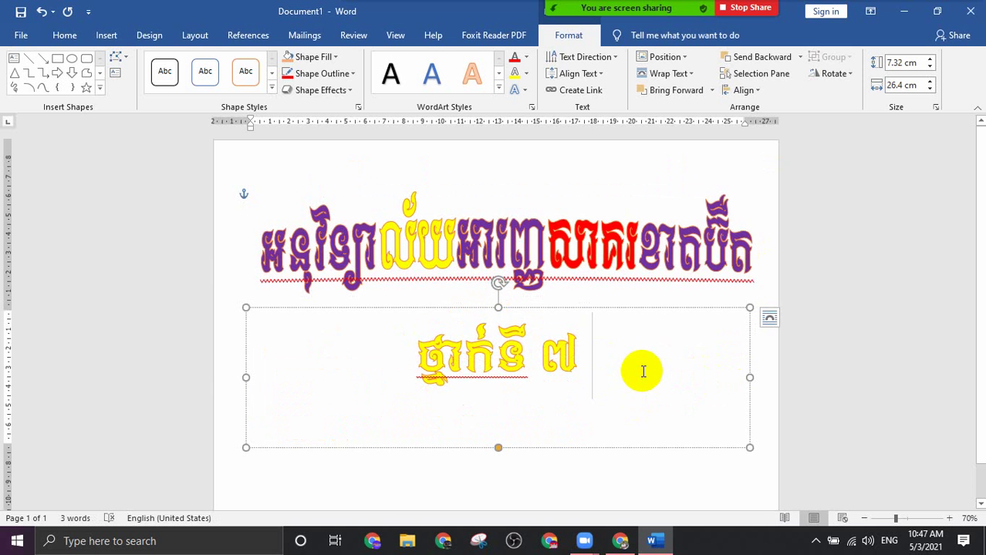
key("super+space")
type("សម")
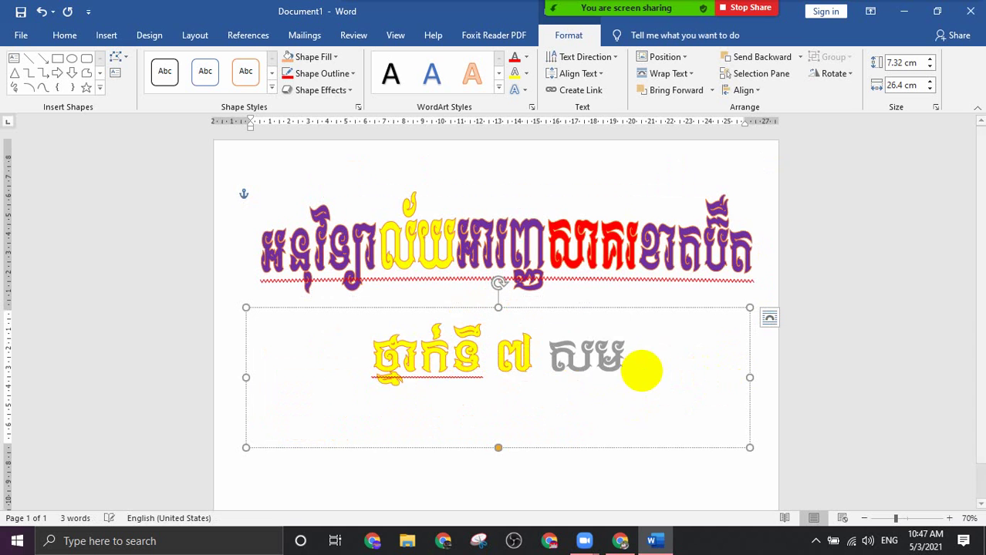
type("្រាប់កា")
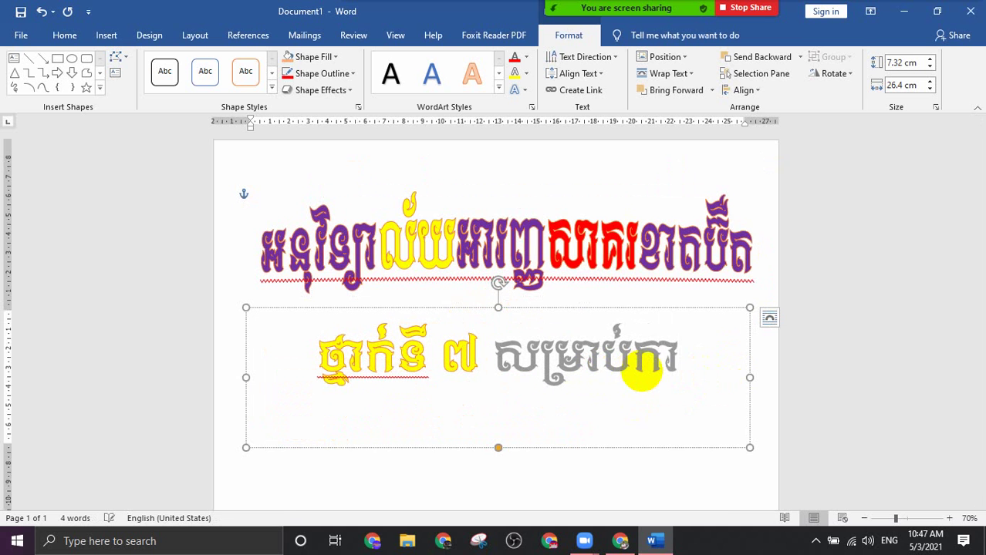
type("រសិស្")
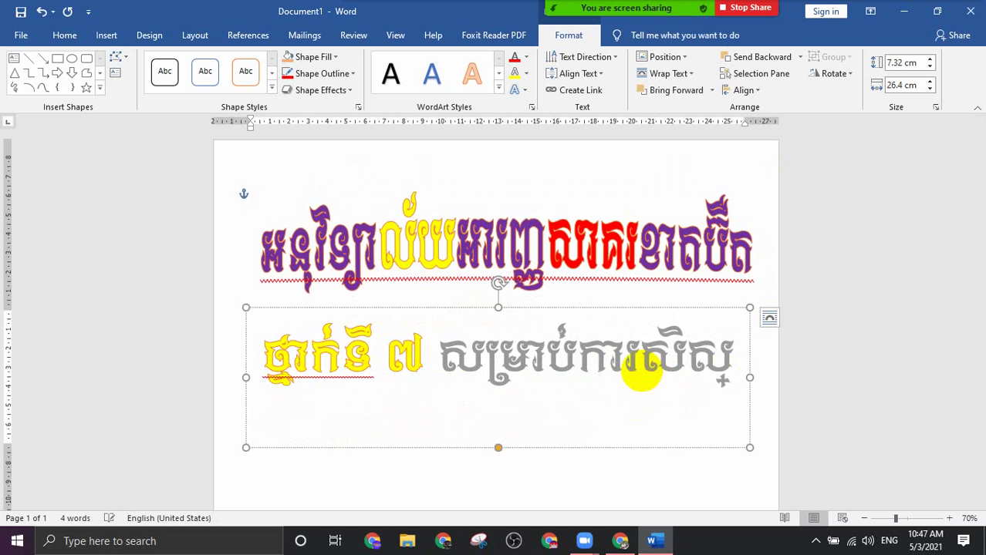
type("ស")
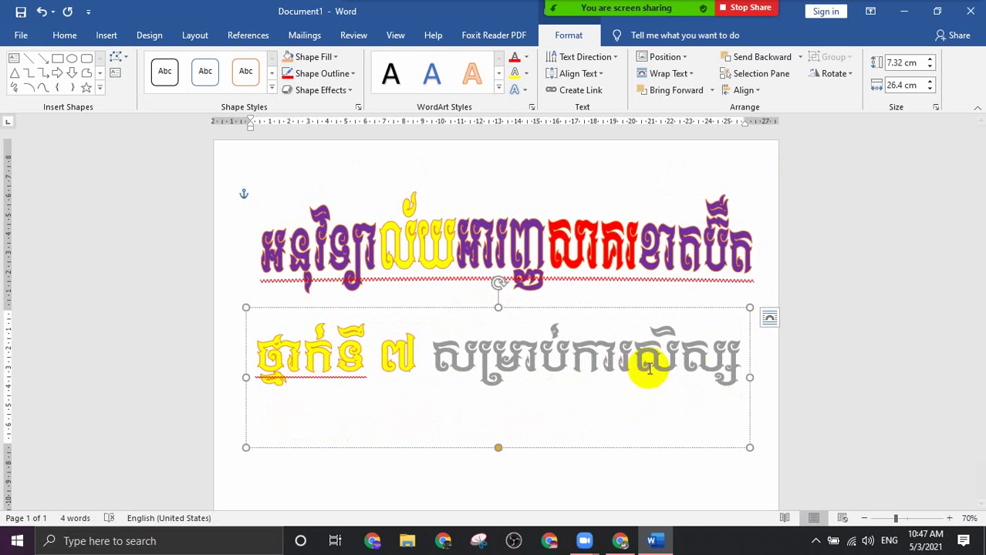
left_click(598, 480)
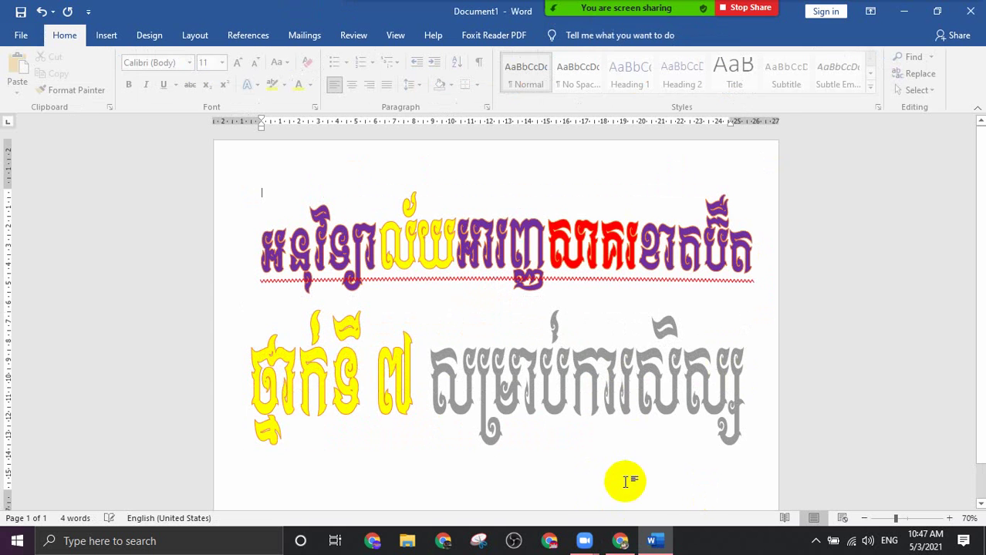
left_click(652, 378)
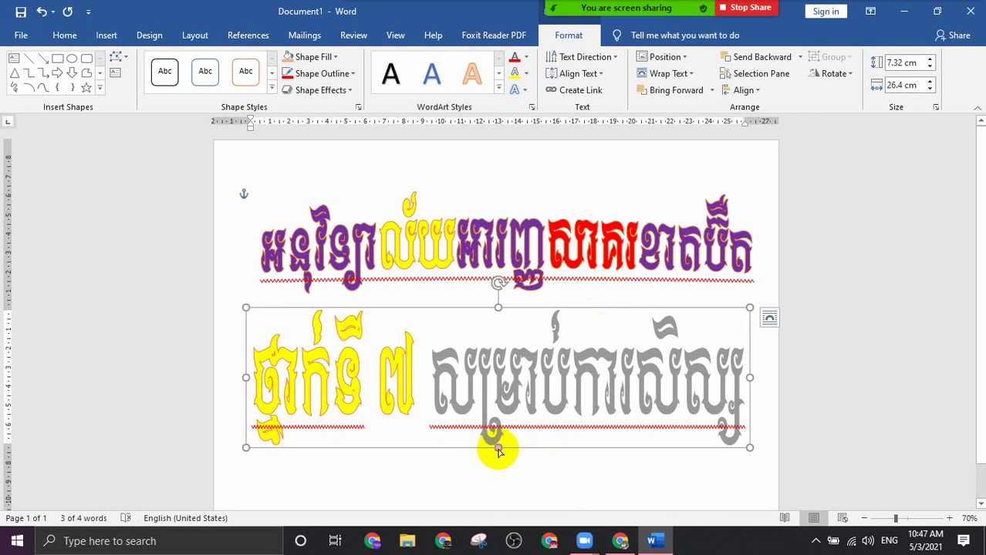
left_click_drag(499, 447, 484, 450)
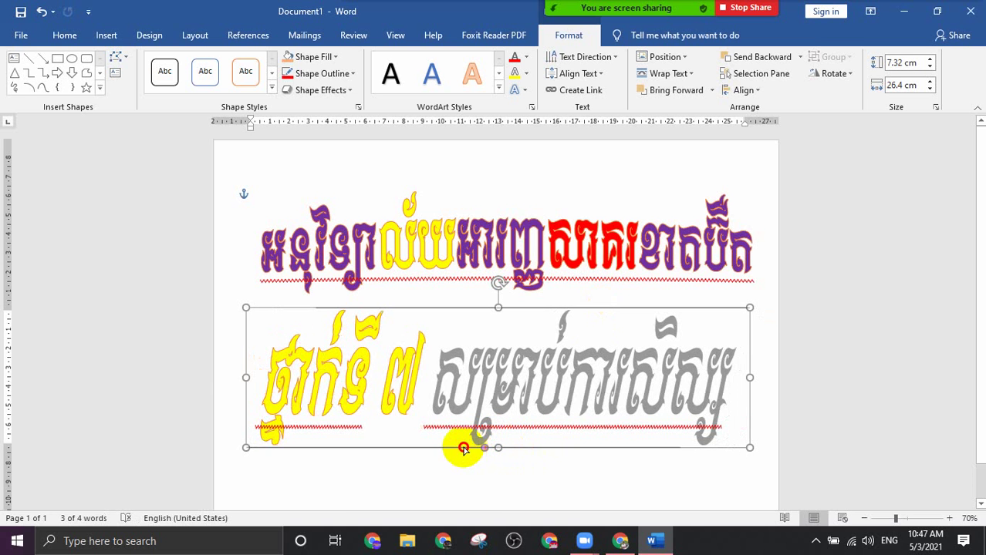
left_click_drag(484, 451, 449, 450)
left_click(486, 262)
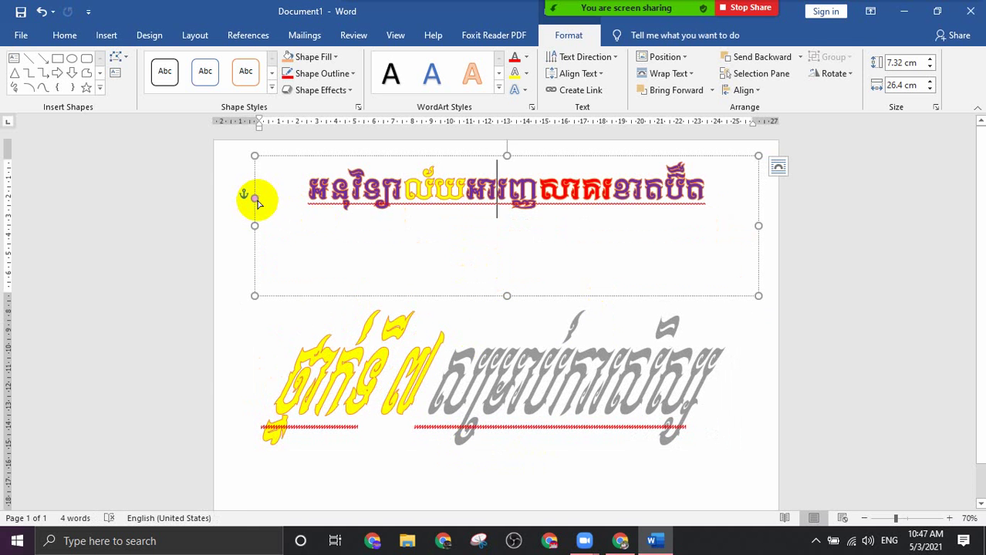
left_click_drag(257, 201, 272, 247)
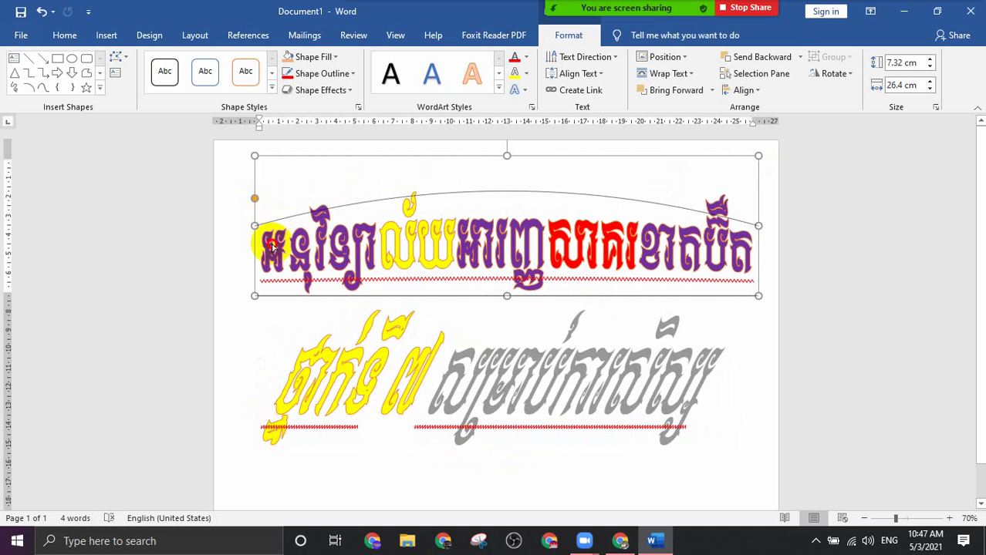
left_click_drag(272, 247, 273, 238)
left_click(739, 343)
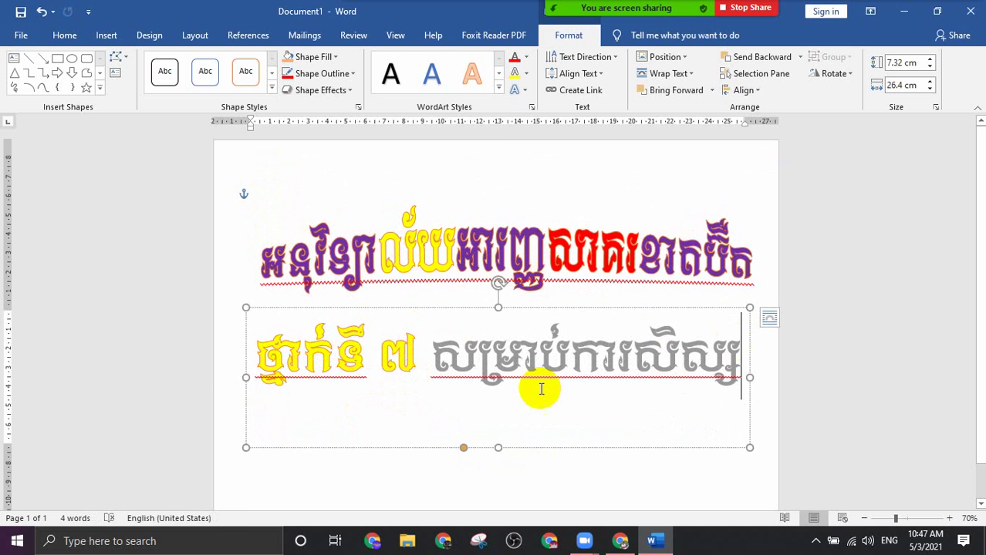
left_click(891, 392)
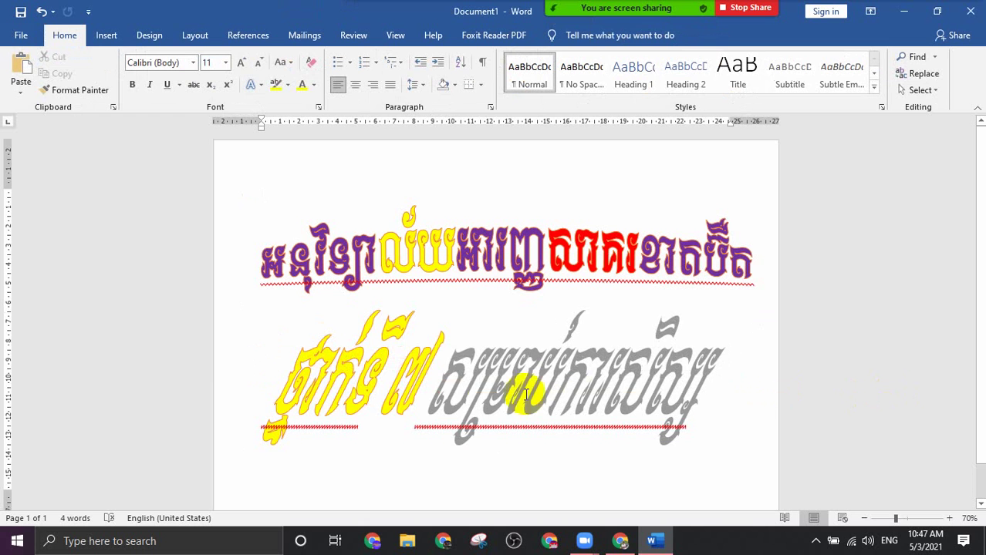
left_click(461, 392)
left_click(464, 448)
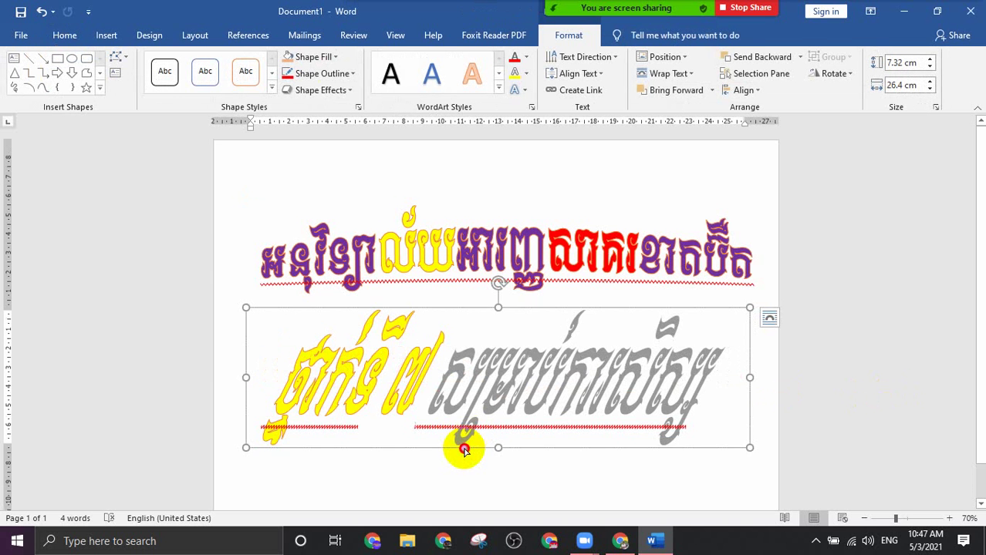
left_click_drag(464, 449, 498, 448)
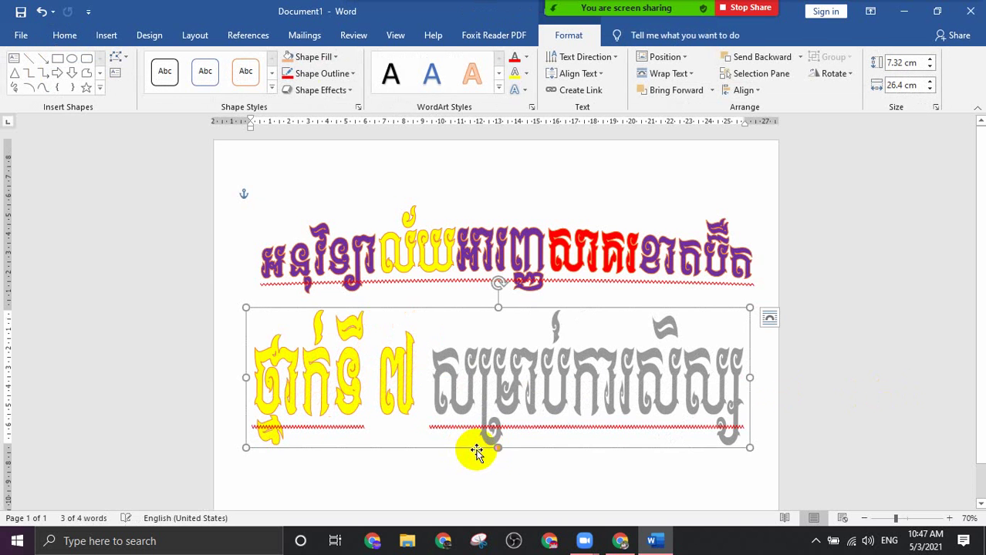
left_click(788, 410)
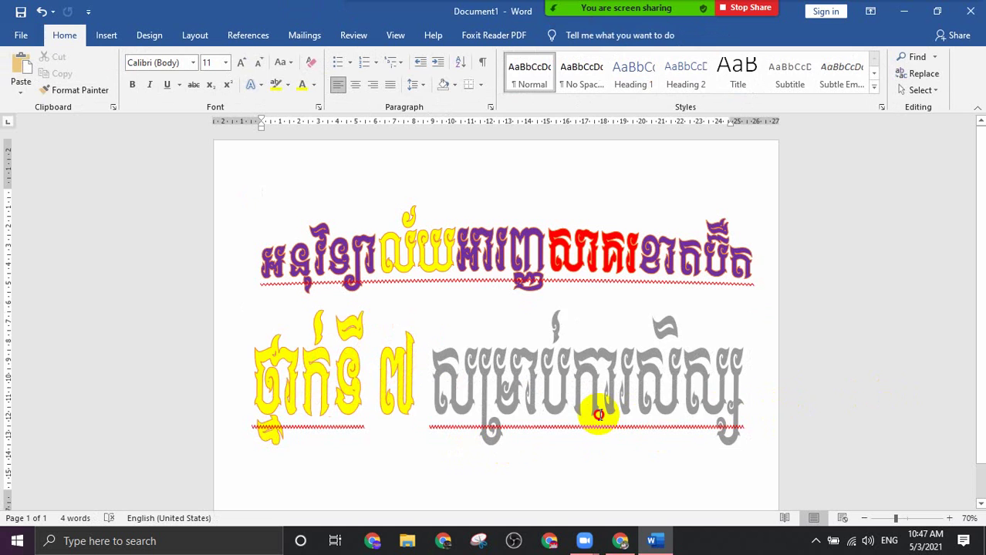
left_click(598, 415)
left_click(645, 307)
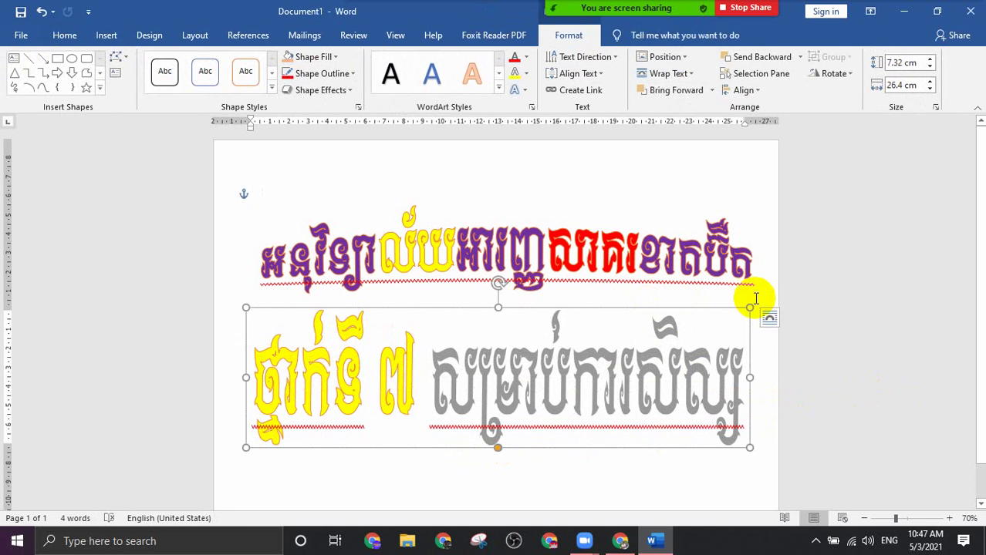
left_click(803, 308)
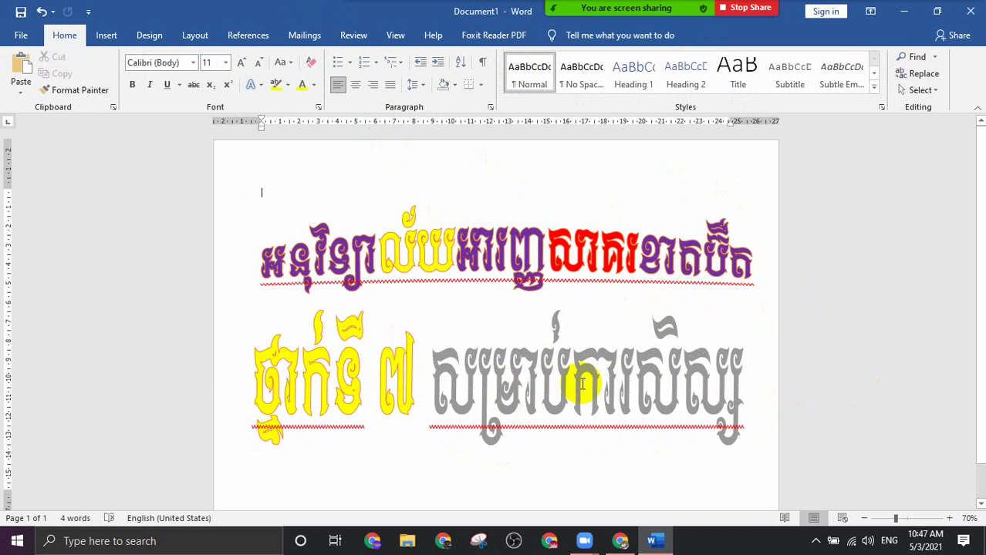
Add a new line below the class line and type a person's name in Khmer
left_click(638, 377)
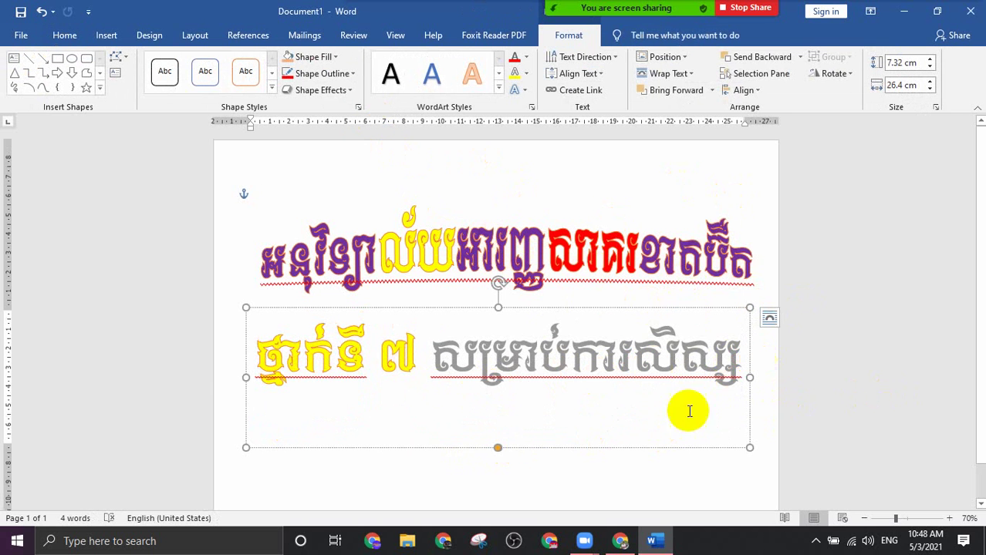
key("ctrl+z")
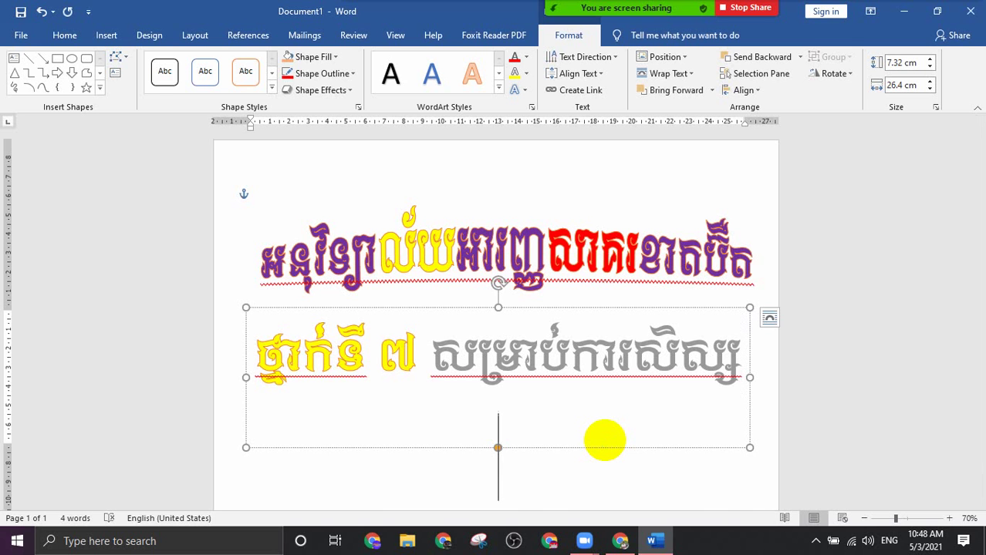
key("super+space")
type("ឡា")
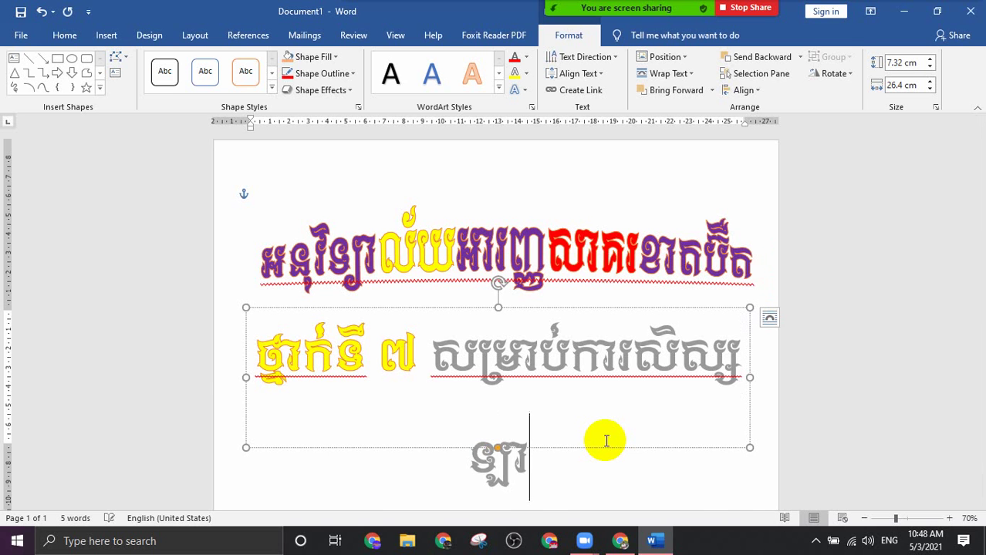
type("ព")
key("BackSpace")
type("ច")
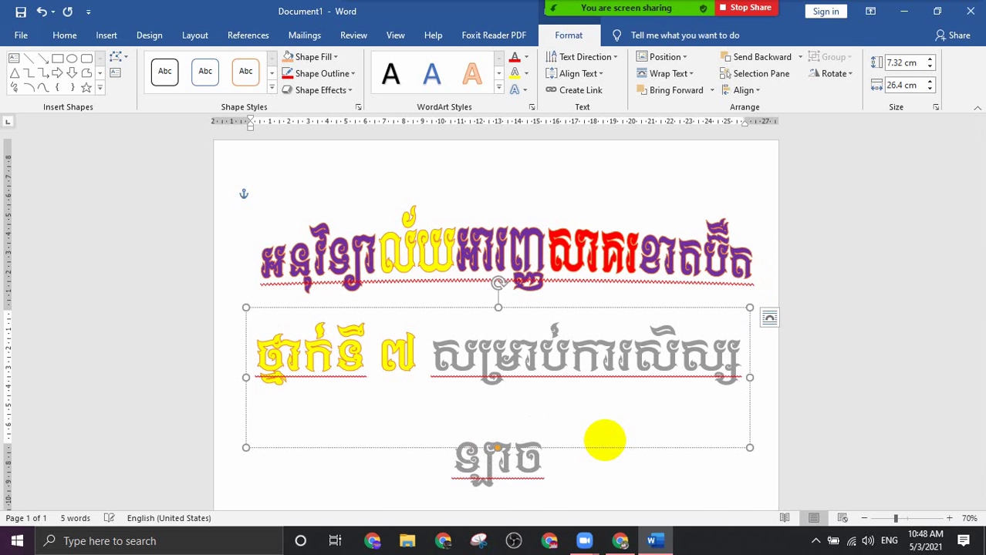
type(" ពិច")
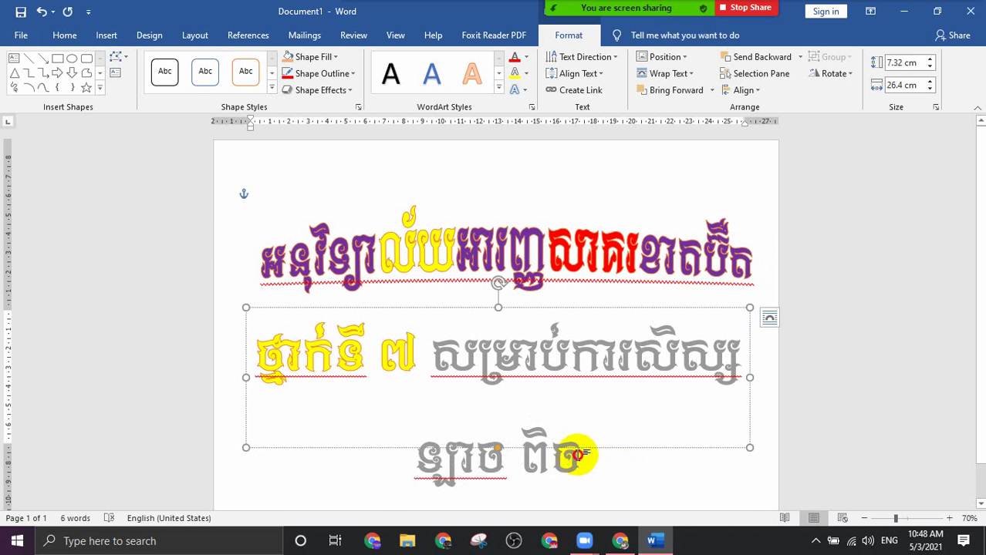
Colour the new Khmer name line red with Font Color
left_click(429, 461)
left_click(411, 424)
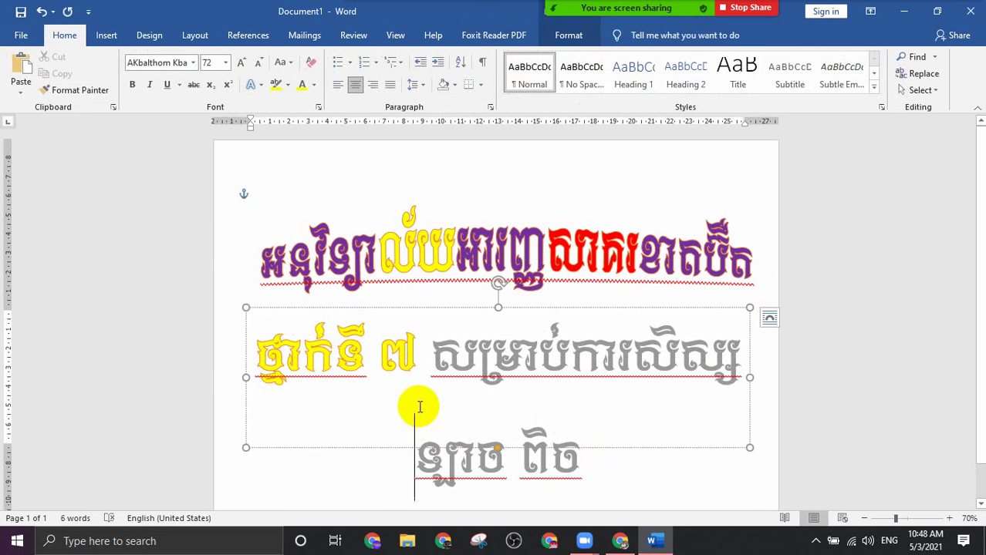
left_click_drag(416, 422, 575, 459)
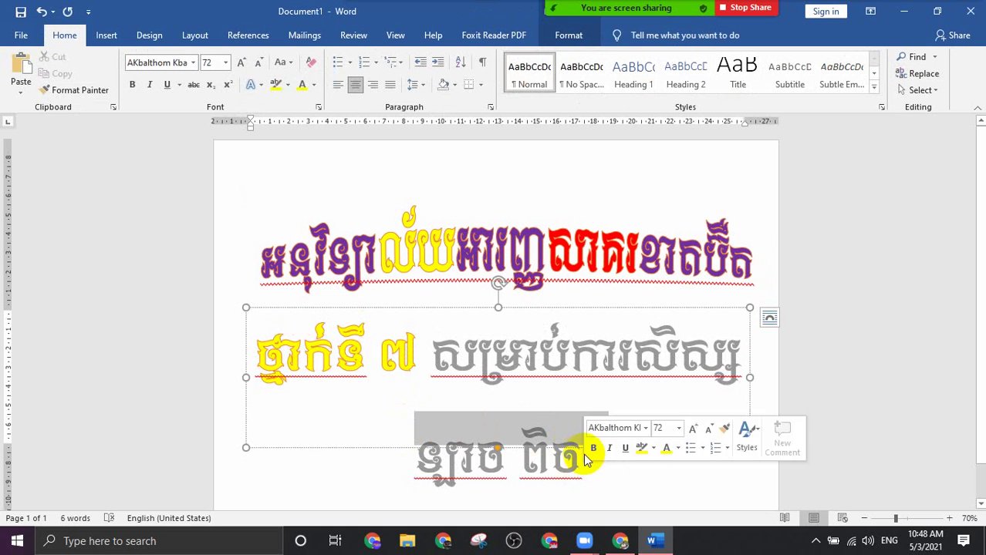
left_click(301, 84)
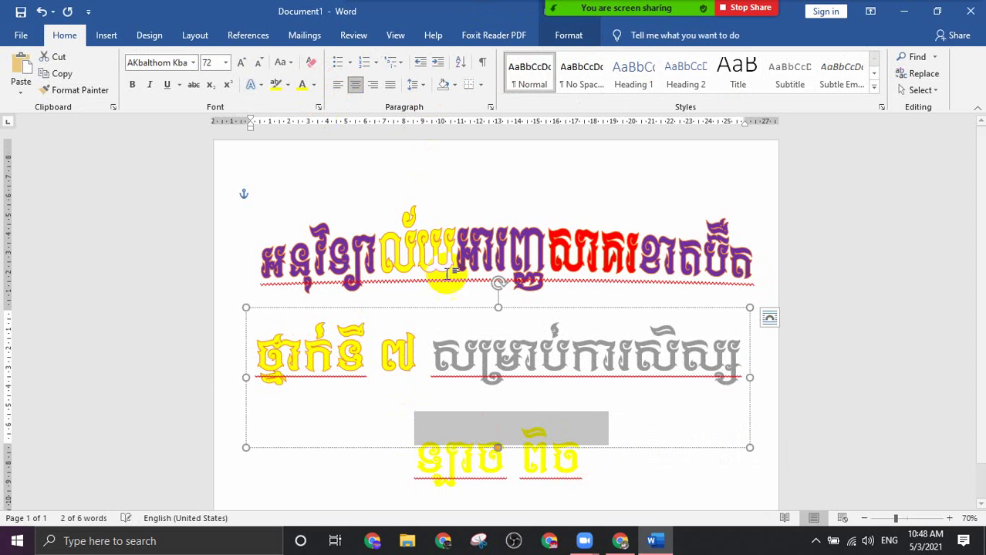
left_click(313, 85)
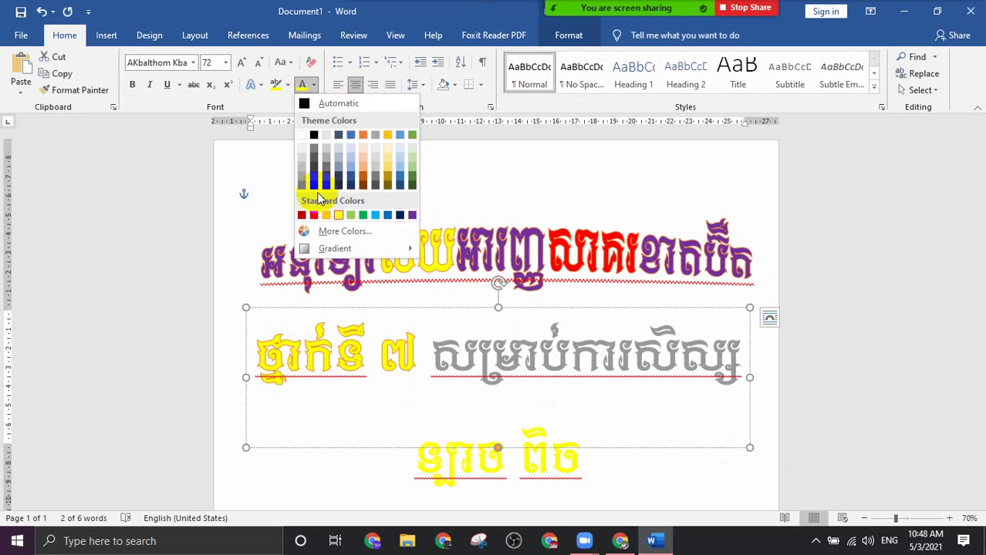
left_click(314, 215)
left_click(677, 452)
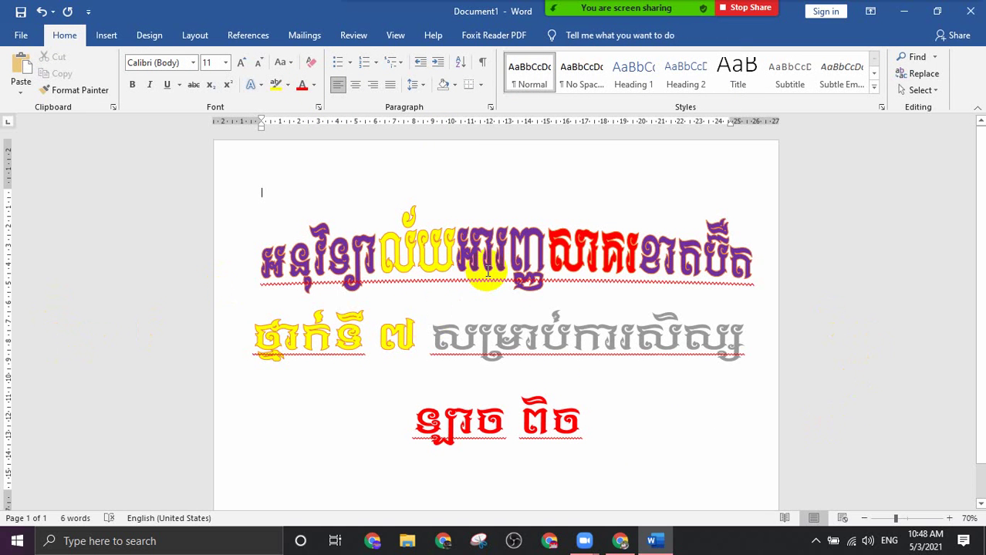
left_click(560, 259)
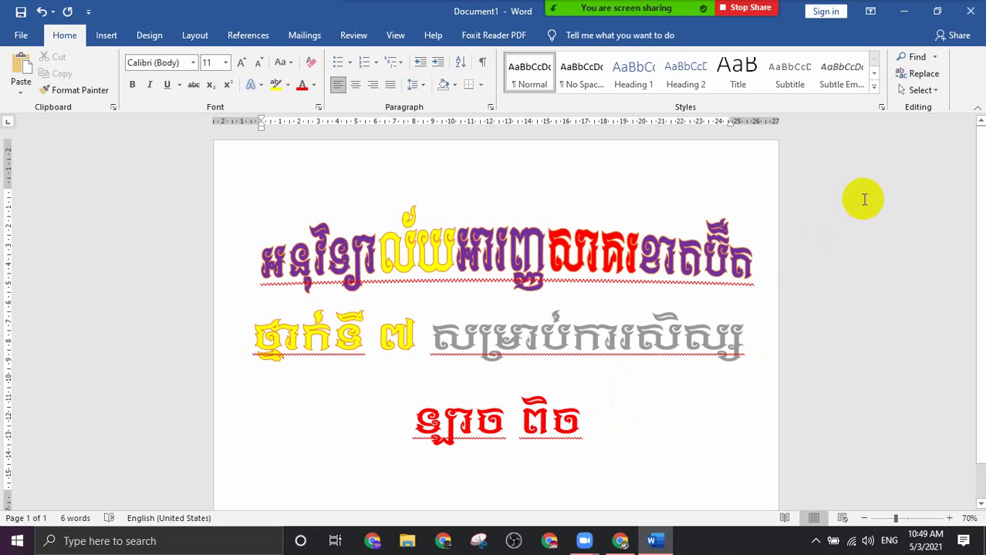
left_click(819, 542)
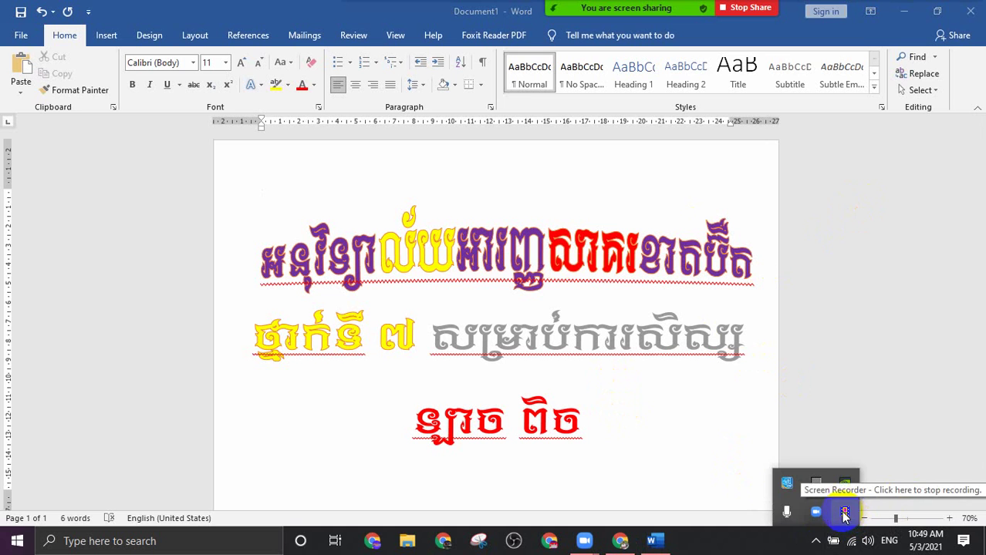
left_click(579, 432)
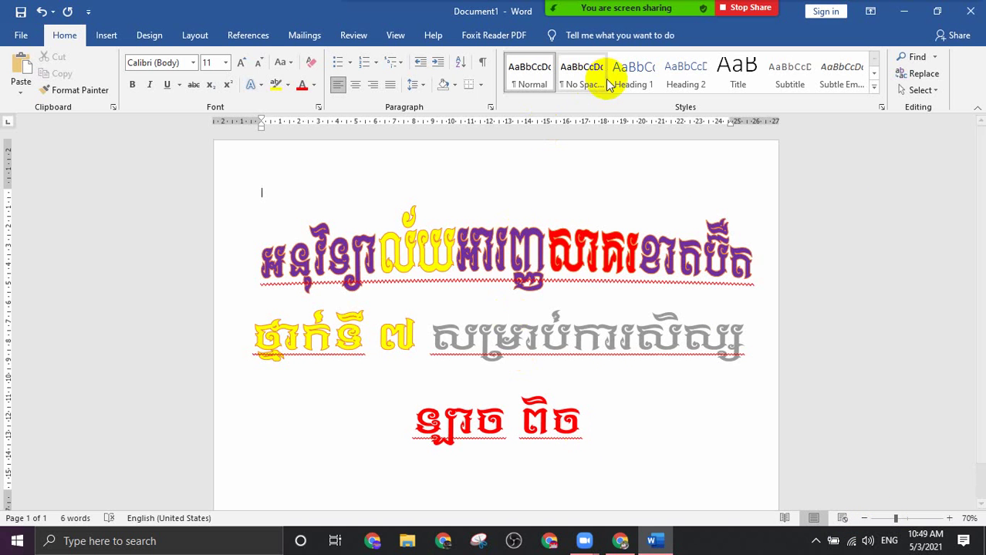
left_click(816, 542)
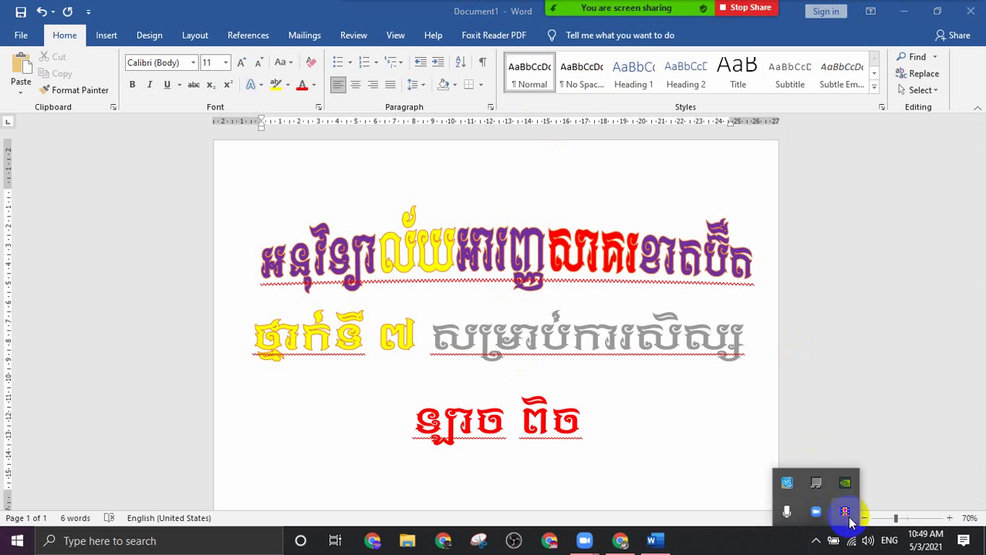